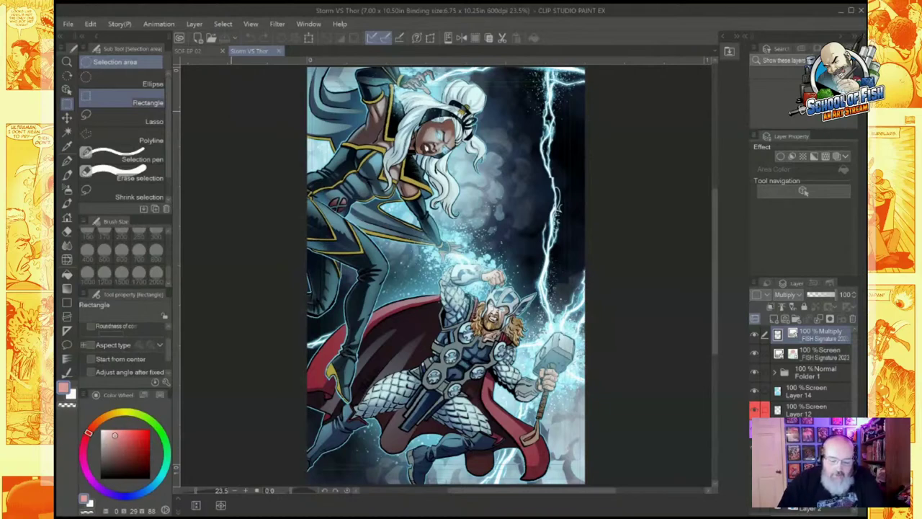
# Step: Examine the Storm VS Thor illustration up close, covering both figures, the lightning and the hammer, and close the document
pyautogui.scroll(5, 456, 222)
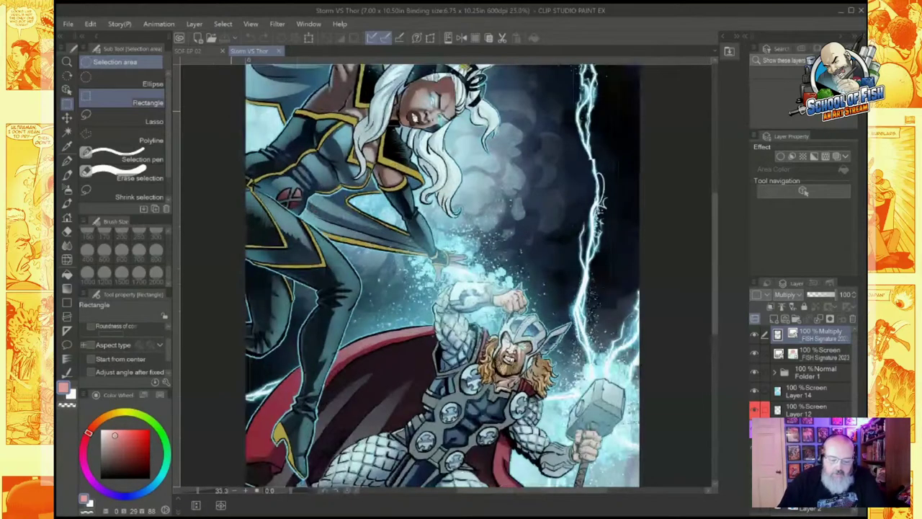
pyautogui.scroll(4, 456, 273)
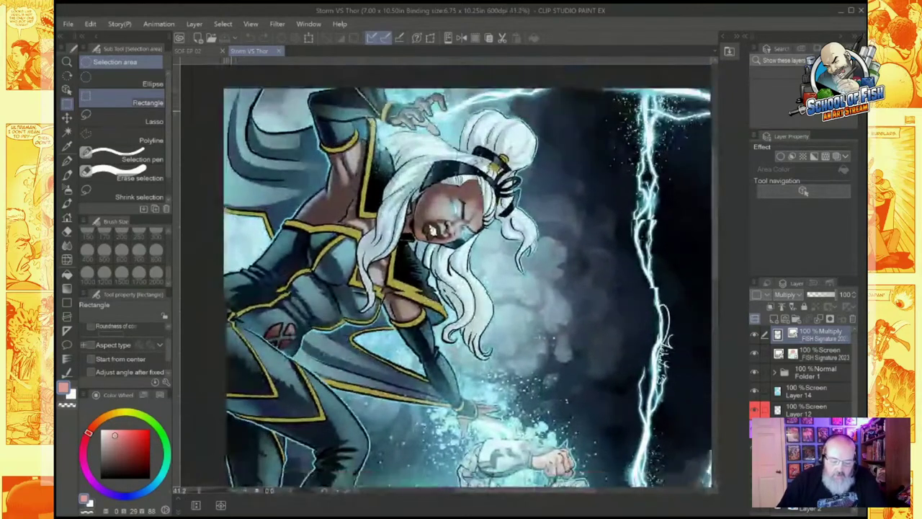
pyautogui.moveTo(461, 303); pyautogui.dragTo(442, 273)
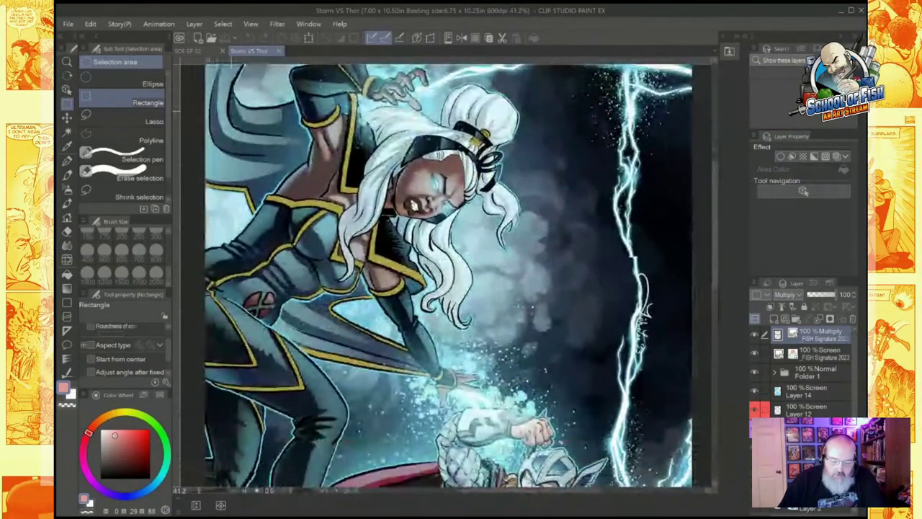
pyautogui.scroll(-4, 447, 274)
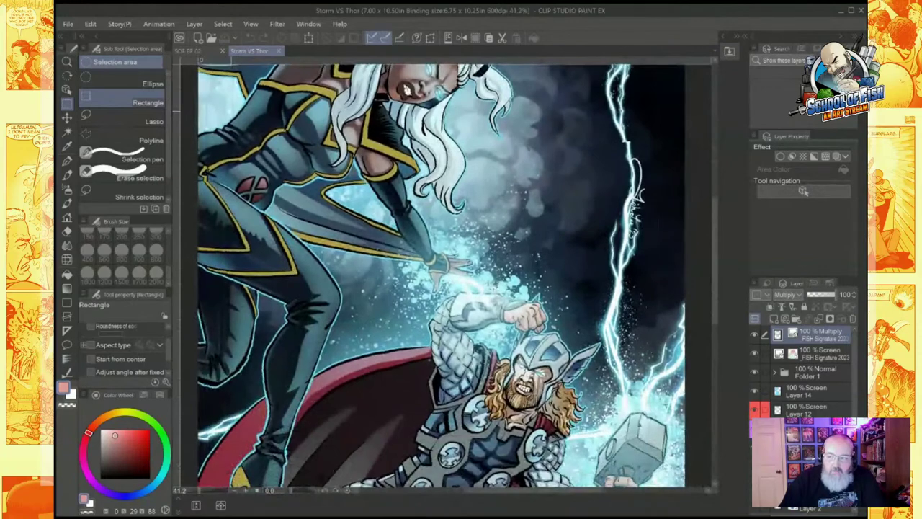
pyautogui.scroll(-6, 457, 274)
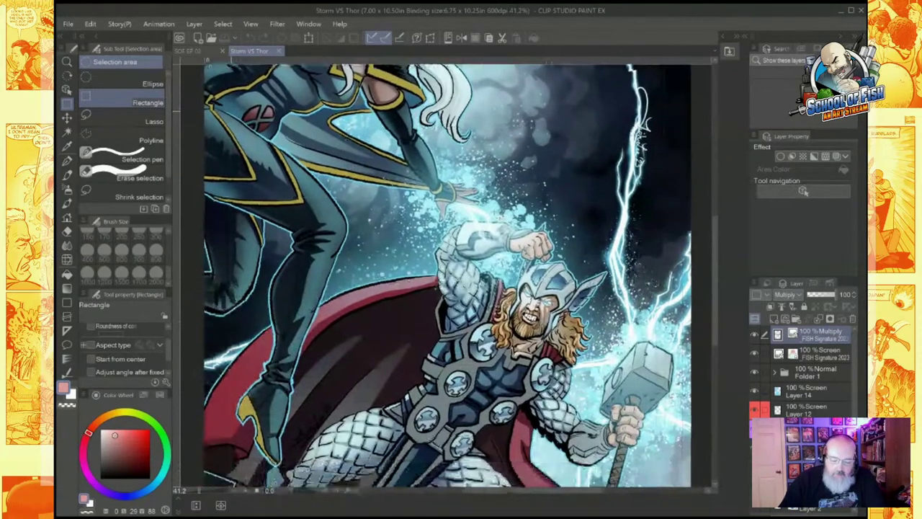
pyautogui.scroll(-3, 454, 274)
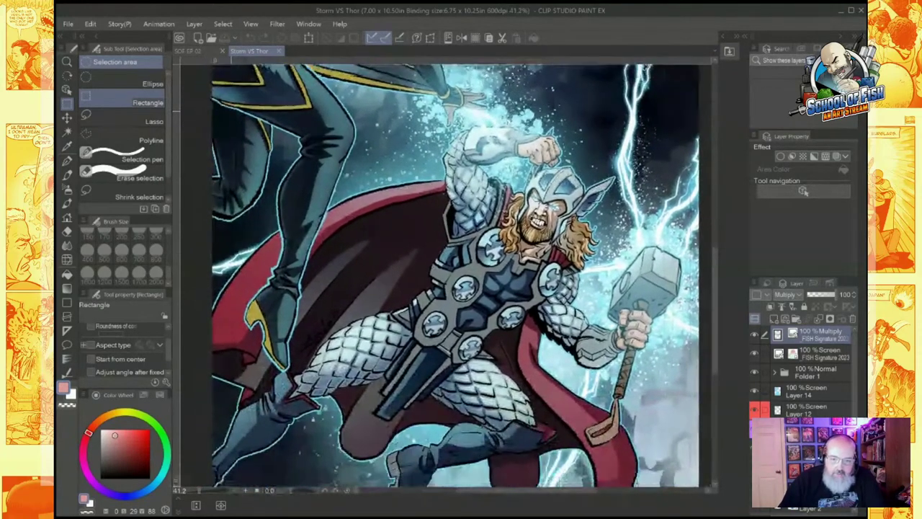
pyautogui.scroll(-1, 454, 274)
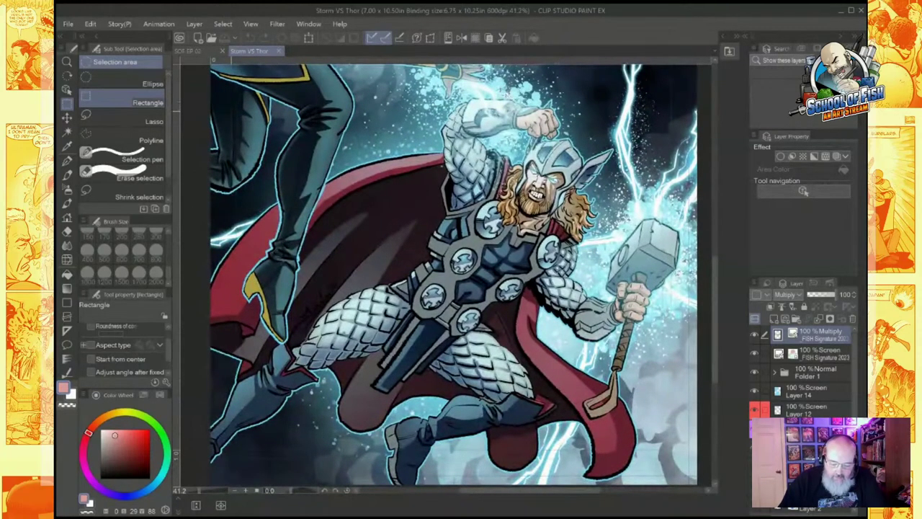
pyautogui.scroll(4, 457, 274)
pyautogui.scroll(-1, 457, 274)
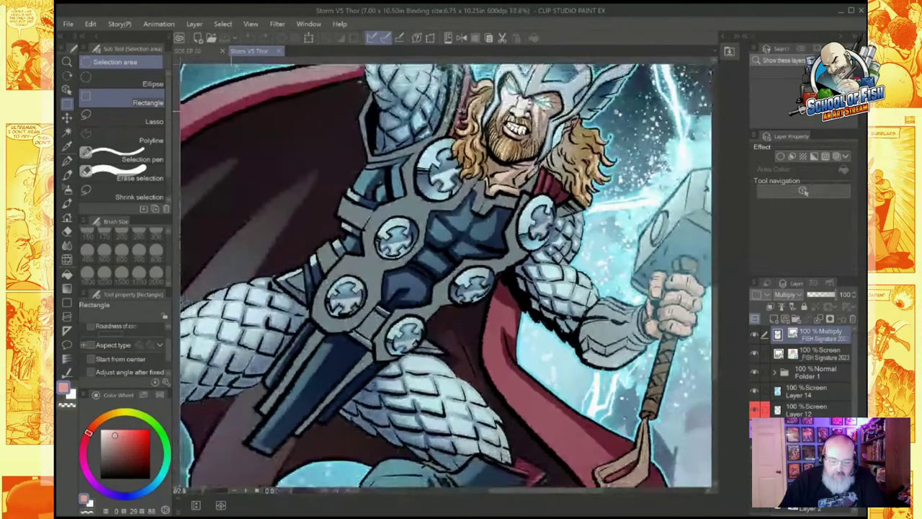
pyautogui.scroll(-3, 447, 274)
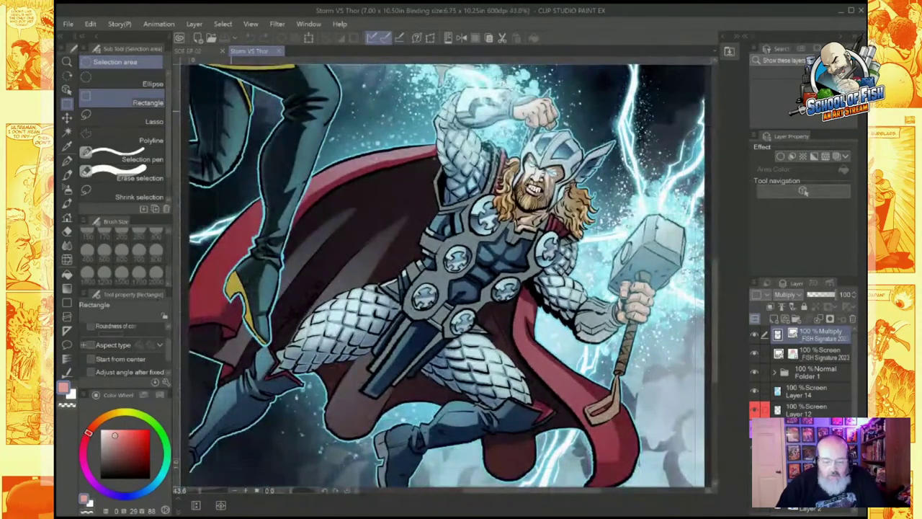
pyautogui.moveTo(446, 216); pyautogui.dragTo(491, 378)
pyautogui.moveTo(468, 231); pyautogui.dragTo(487, 365)
pyautogui.moveTo(476, 238); pyautogui.dragTo(463, 252)
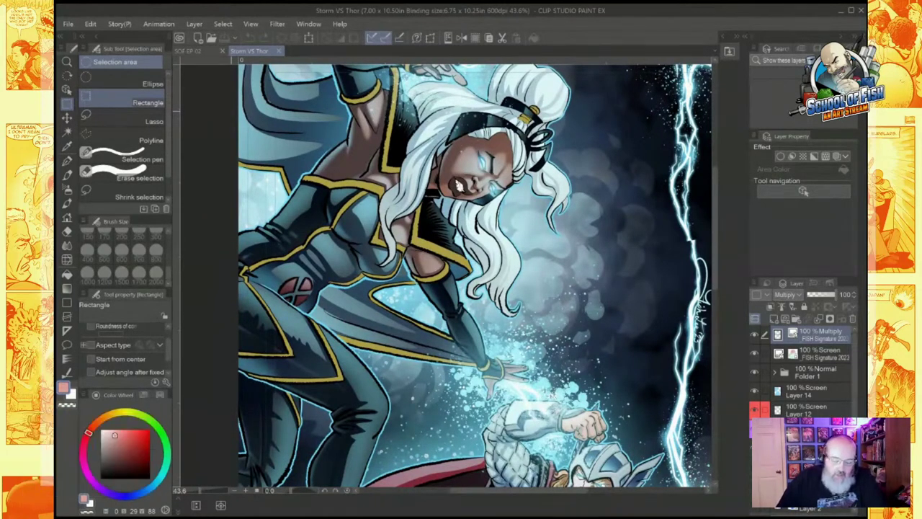
pyautogui.scroll(-2, 520, 266)
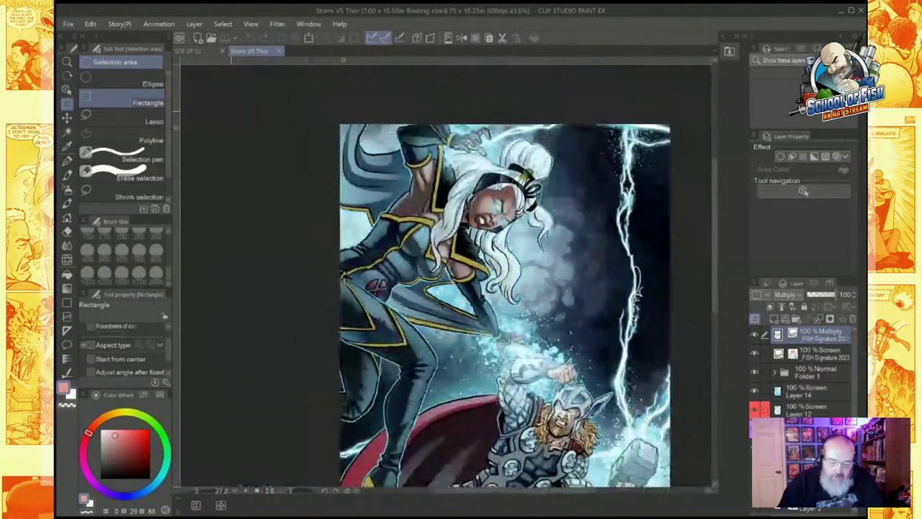
pyautogui.moveTo(520, 266); pyautogui.dragTo(475, 245)
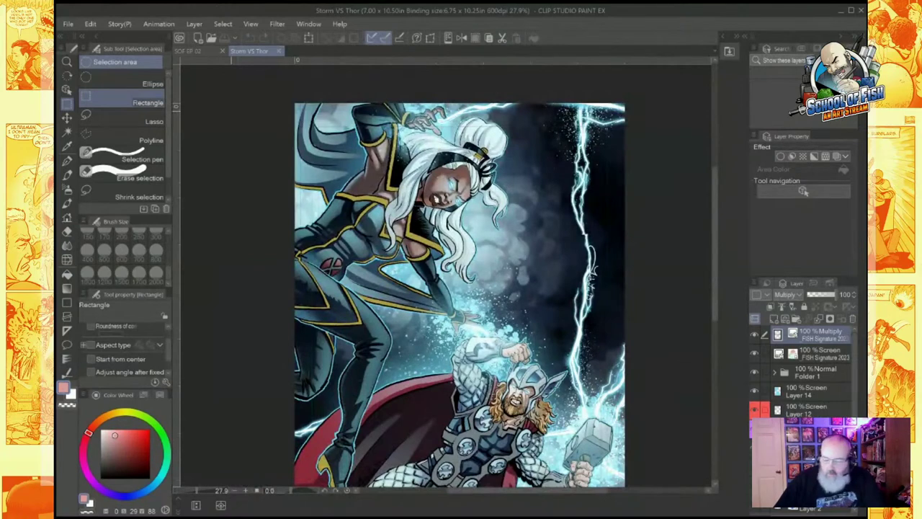
pyautogui.hotkey('ctrl', 'w')
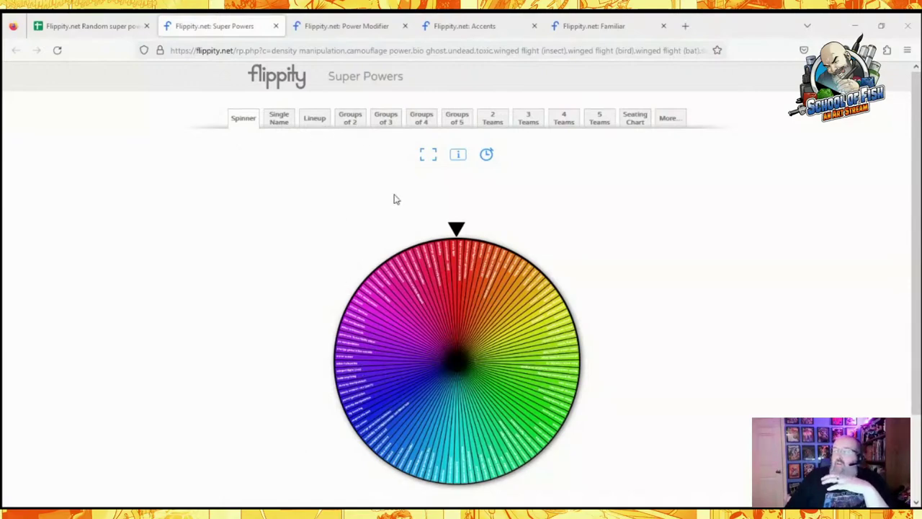
# Step: In the browser's Flippity page, spin the Super Powers wheel for a random power and arrange the powers in groups of 3
pyautogui.click(457, 235)
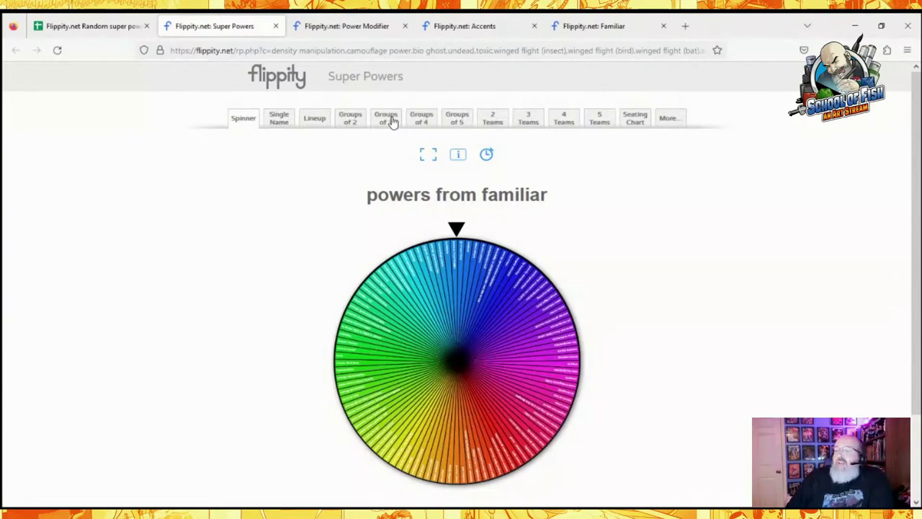
pyautogui.click(387, 118)
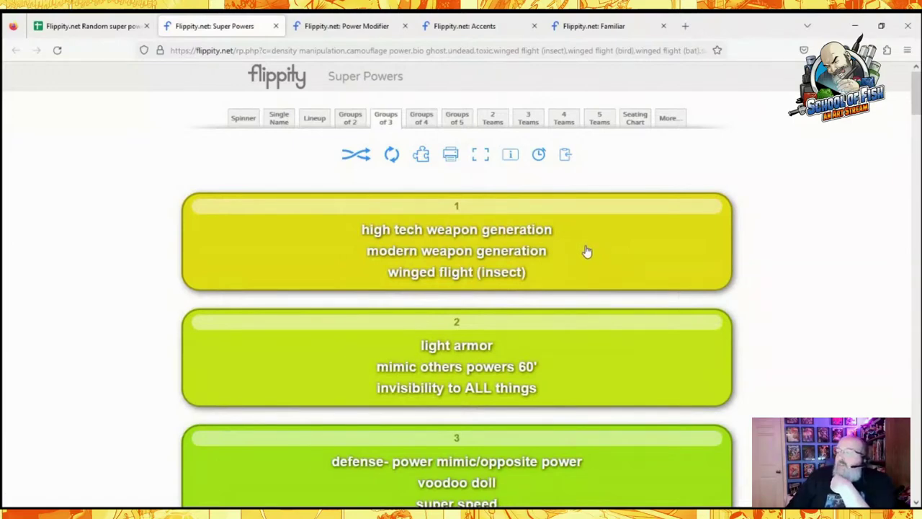
# Step: Read through the numbered three-power groups in order, from group 1 to group 24, for character power combinations
pyautogui.scroll(-1, 579, 254)
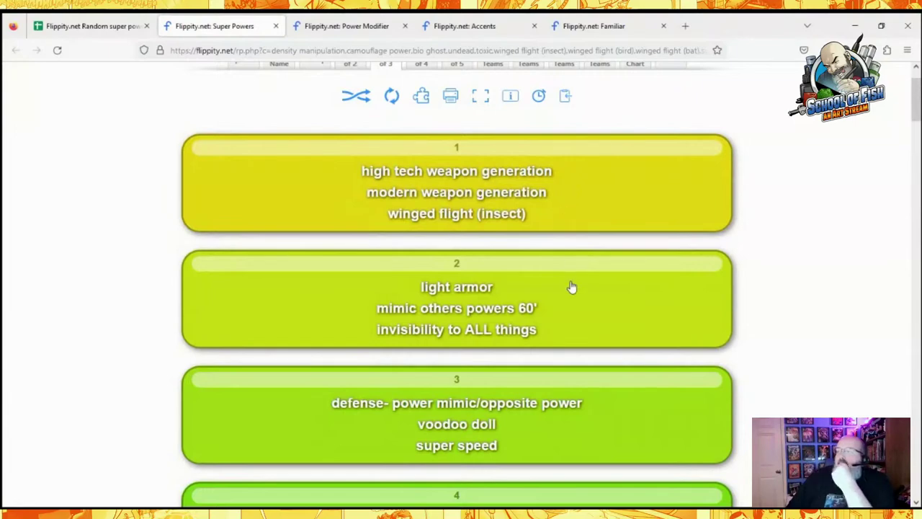
pyautogui.scroll(-1, 574, 297)
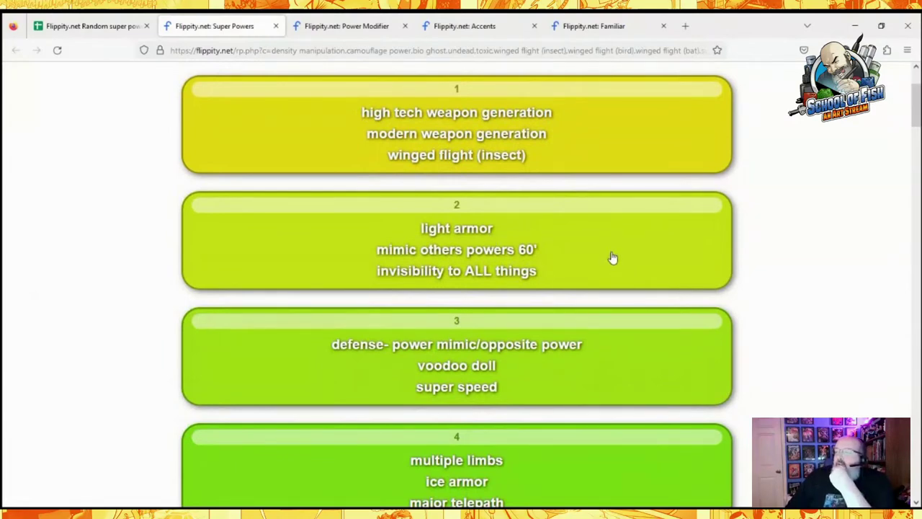
pyautogui.scroll(-2, 604, 261)
pyautogui.scroll(-1, 603, 264)
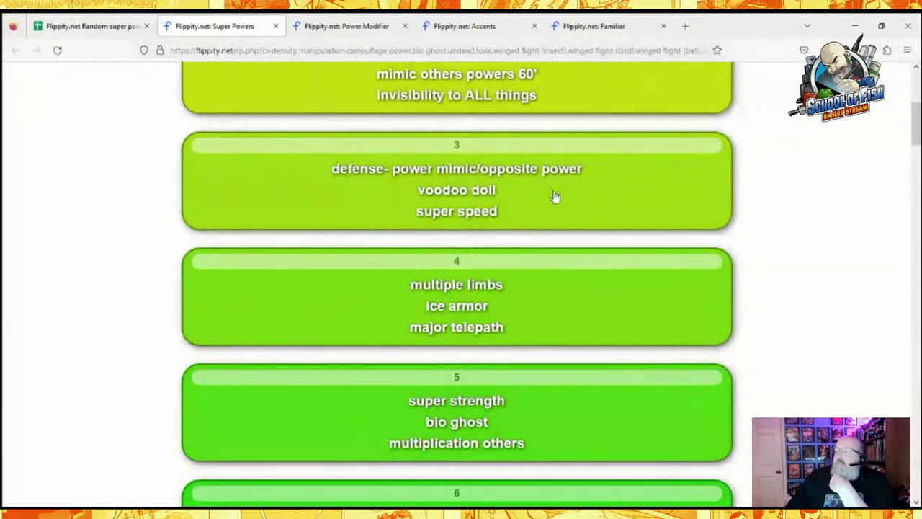
pyautogui.scroll(-2, 560, 243)
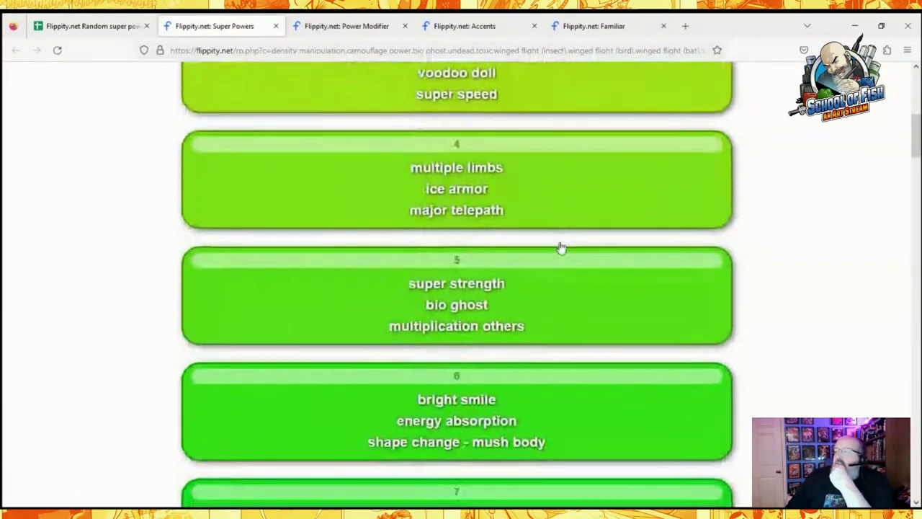
pyautogui.scroll(-2, 554, 213)
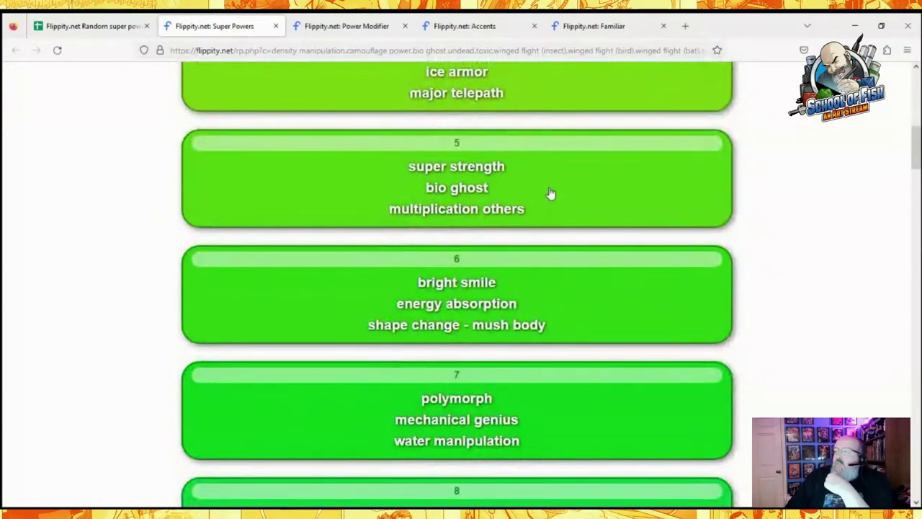
pyautogui.scroll(-1, 554, 202)
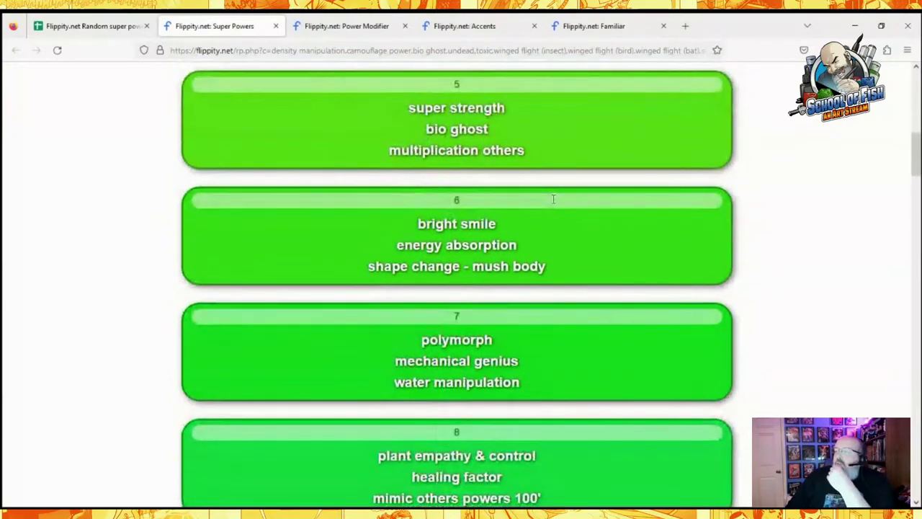
pyautogui.scroll(-1, 547, 229)
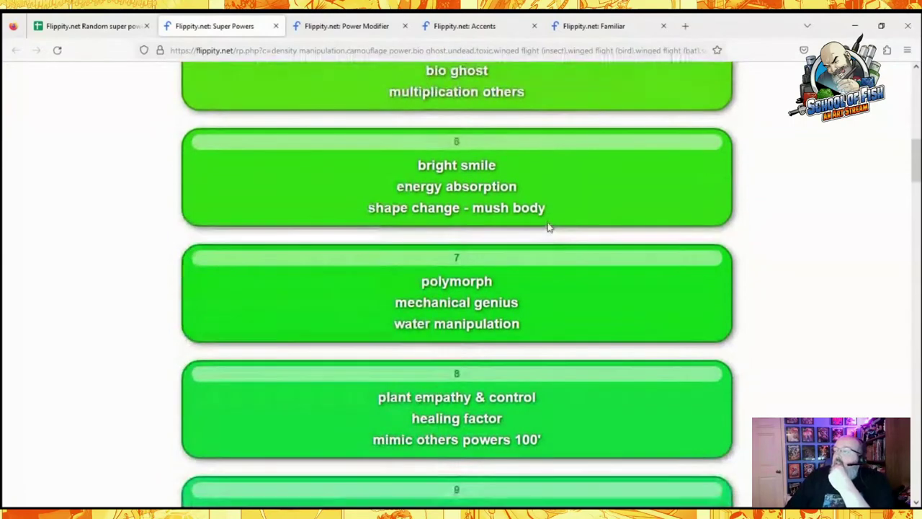
pyautogui.scroll(-2, 552, 209)
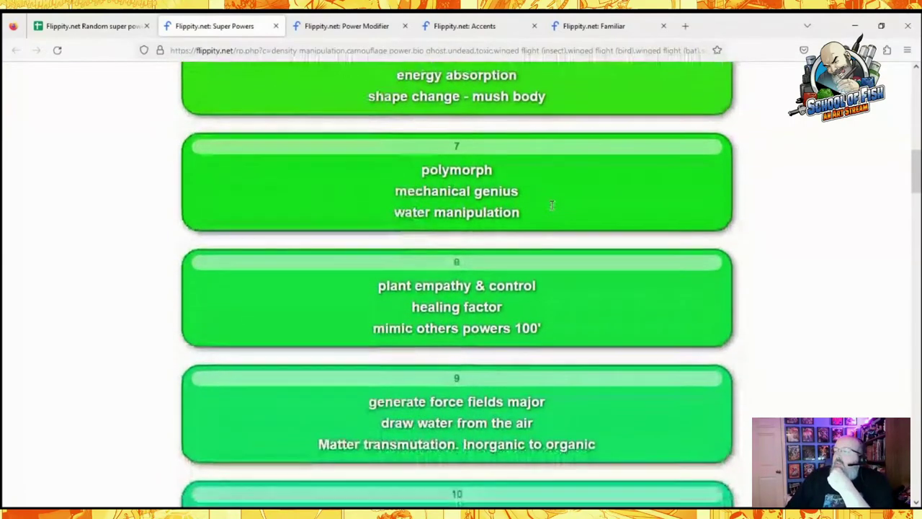
pyautogui.scroll(-2, 551, 210)
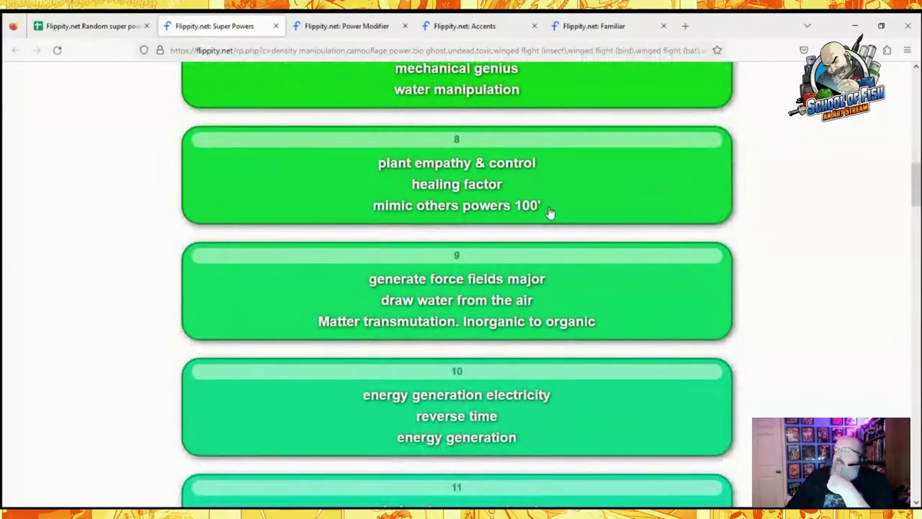
pyautogui.scroll(-1, 549, 211)
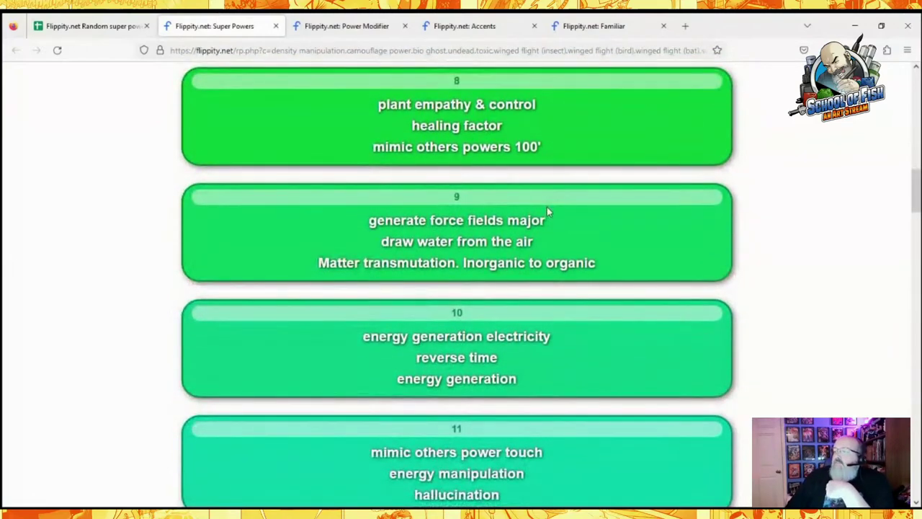
pyautogui.scroll(-3, 580, 232)
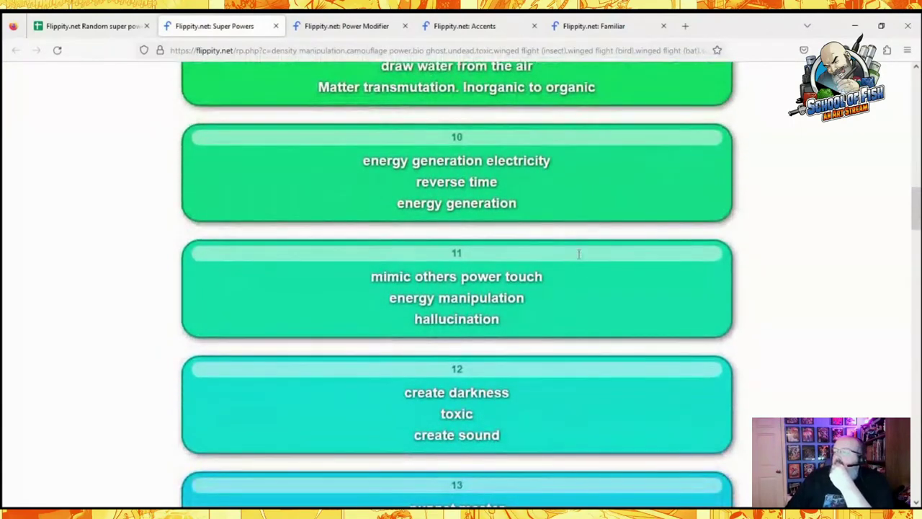
pyautogui.scroll(-1, 584, 288)
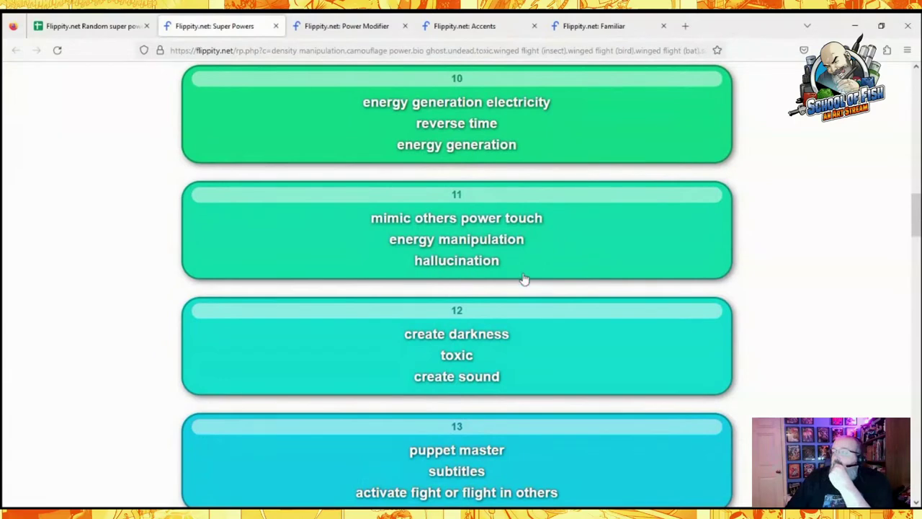
pyautogui.scroll(-3, 559, 356)
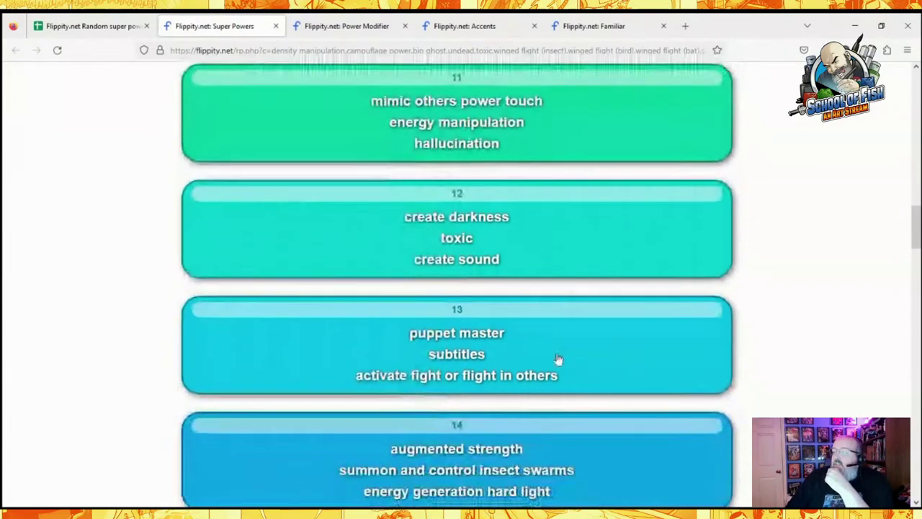
pyautogui.scroll(-3, 574, 319)
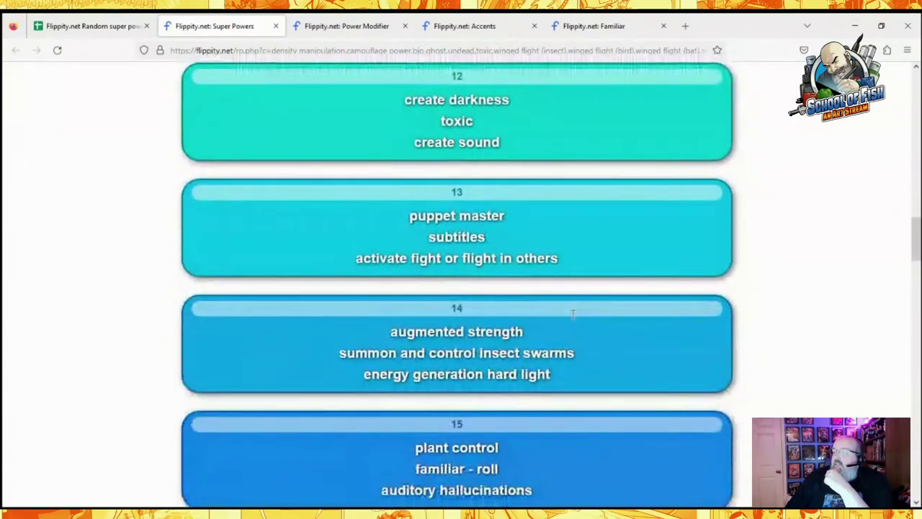
pyautogui.scroll(-3, 570, 320)
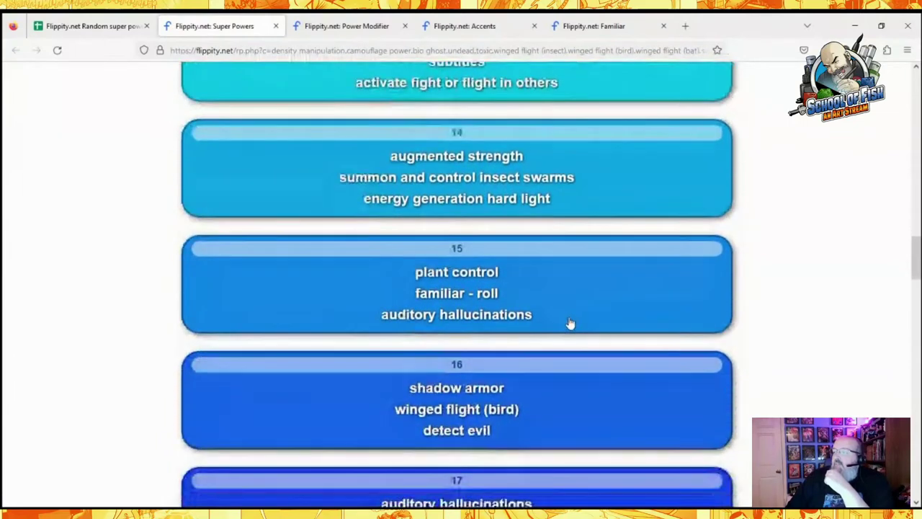
pyautogui.scroll(-1, 568, 325)
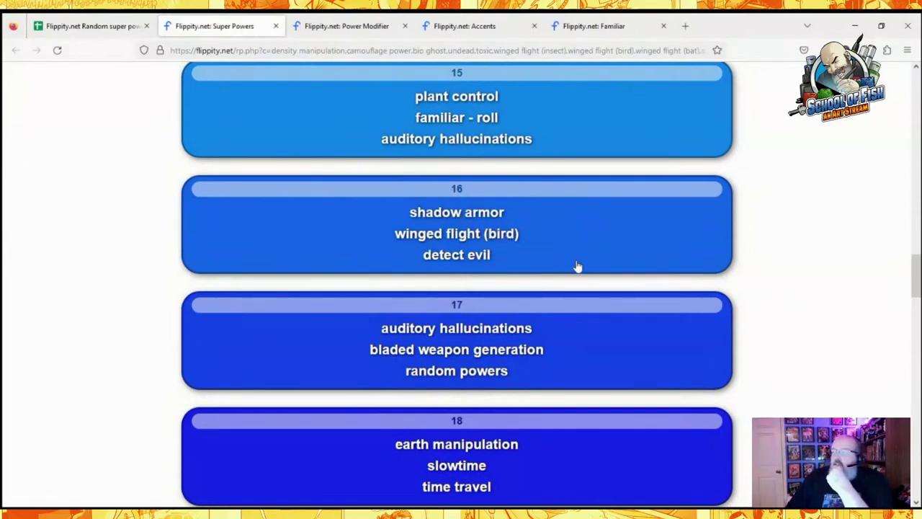
pyautogui.scroll(-1, 587, 294)
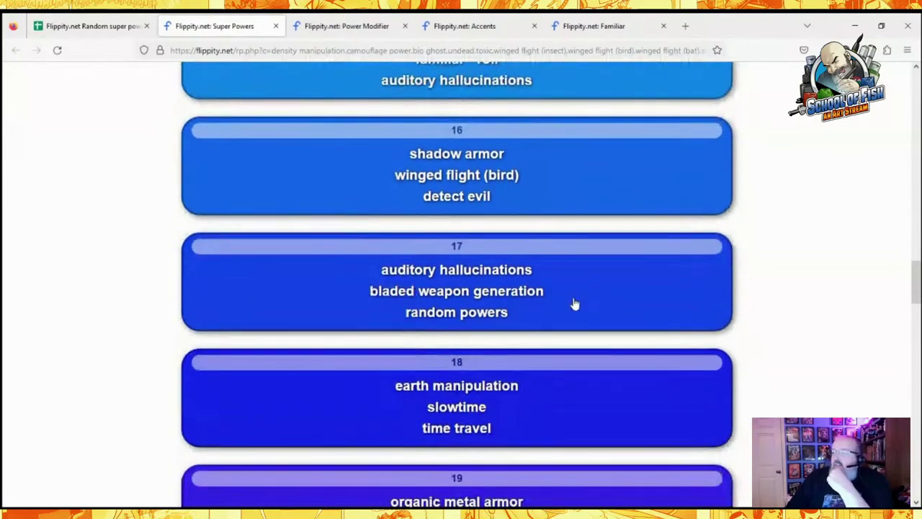
pyautogui.scroll(-1, 574, 305)
pyautogui.scroll(-2, 567, 302)
pyautogui.scroll(-1, 558, 297)
pyautogui.scroll(-2, 555, 298)
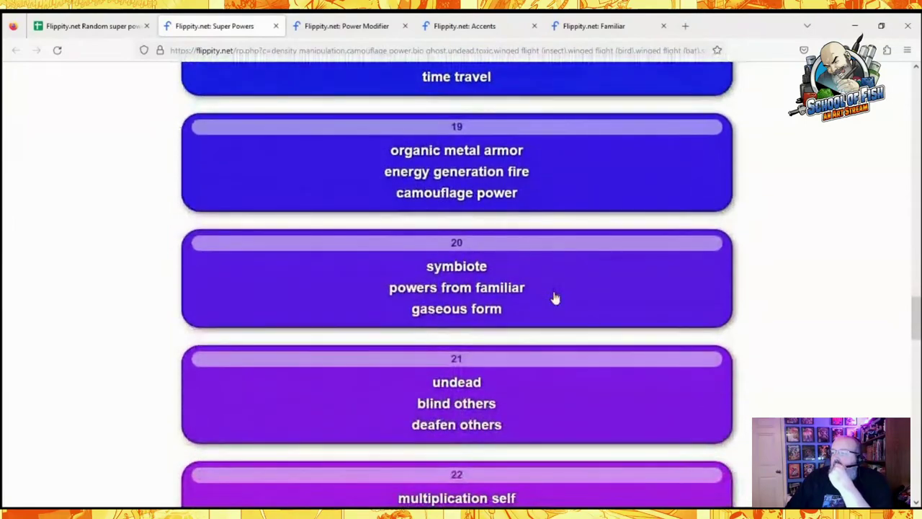
pyautogui.scroll(-1, 555, 298)
pyautogui.scroll(-2, 554, 297)
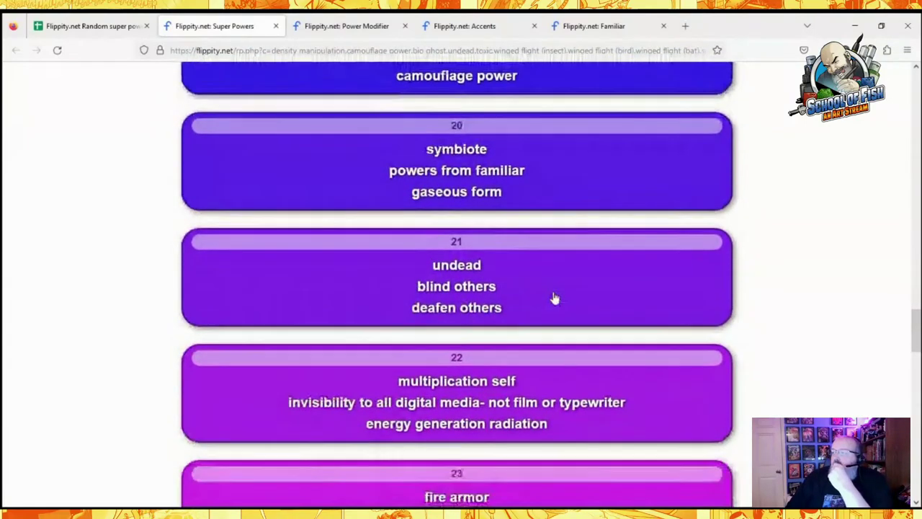
pyautogui.scroll(-3, 552, 298)
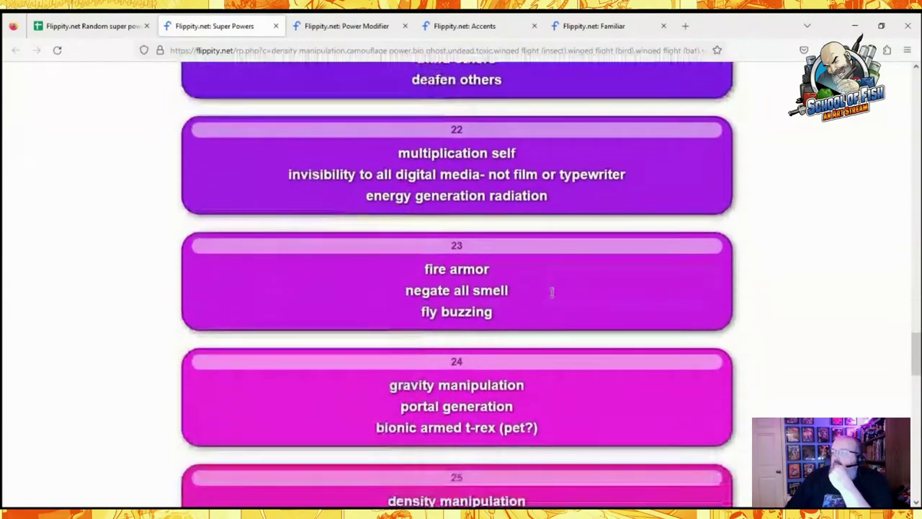
# Step: Read through the remaining numbered power groups, from group 25 to group 34
pyautogui.scroll(-3, 552, 298)
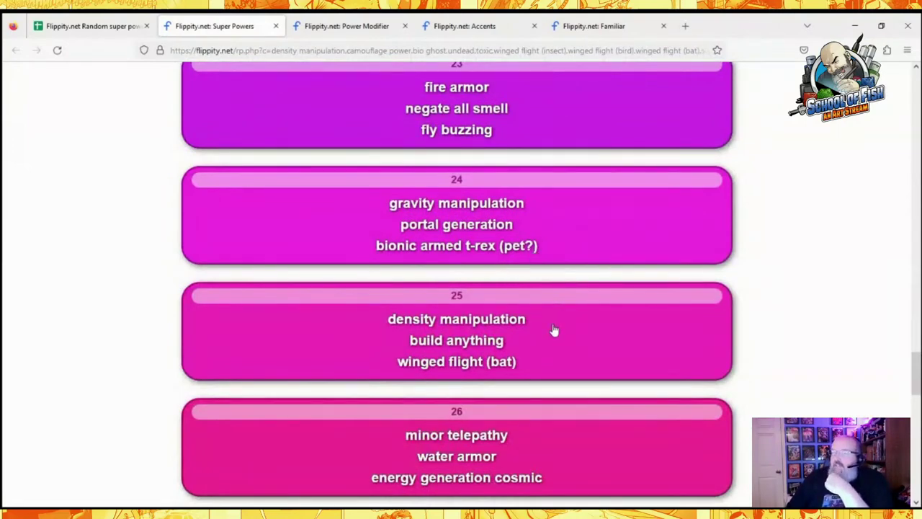
pyautogui.scroll(-1, 553, 330)
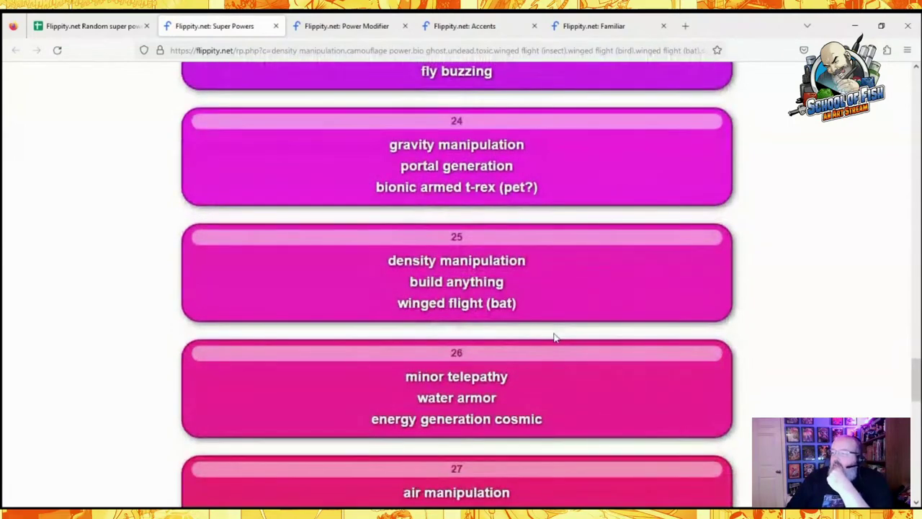
pyautogui.scroll(-1, 554, 335)
pyautogui.scroll(-2, 552, 337)
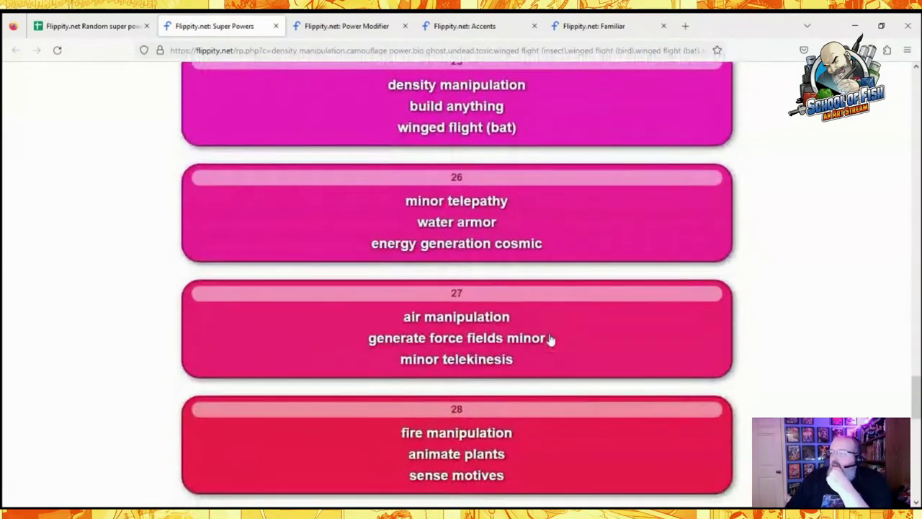
pyautogui.scroll(-4, 550, 339)
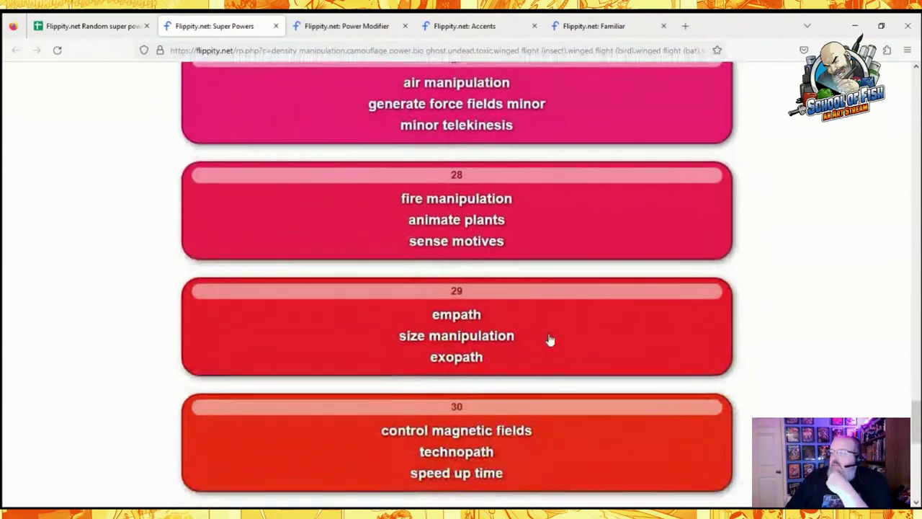
pyautogui.scroll(-1, 550, 340)
pyautogui.scroll(-2, 547, 338)
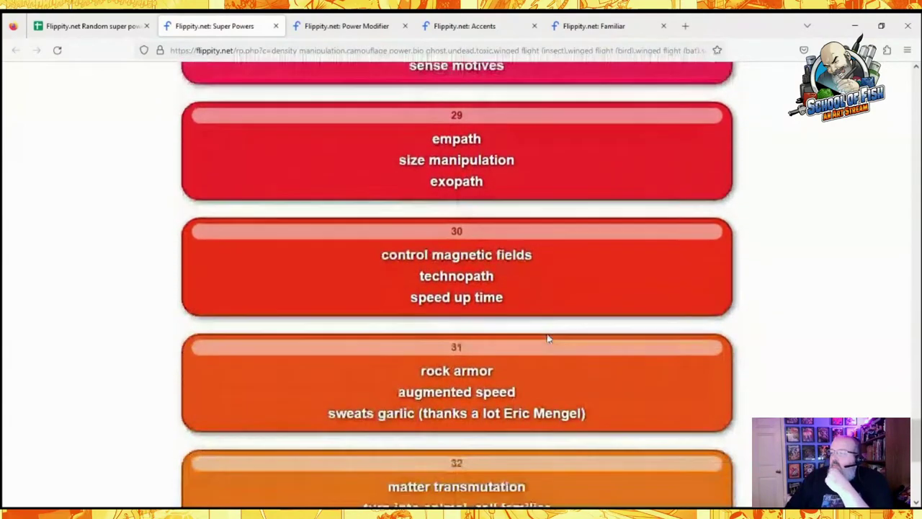
pyautogui.scroll(-2, 547, 338)
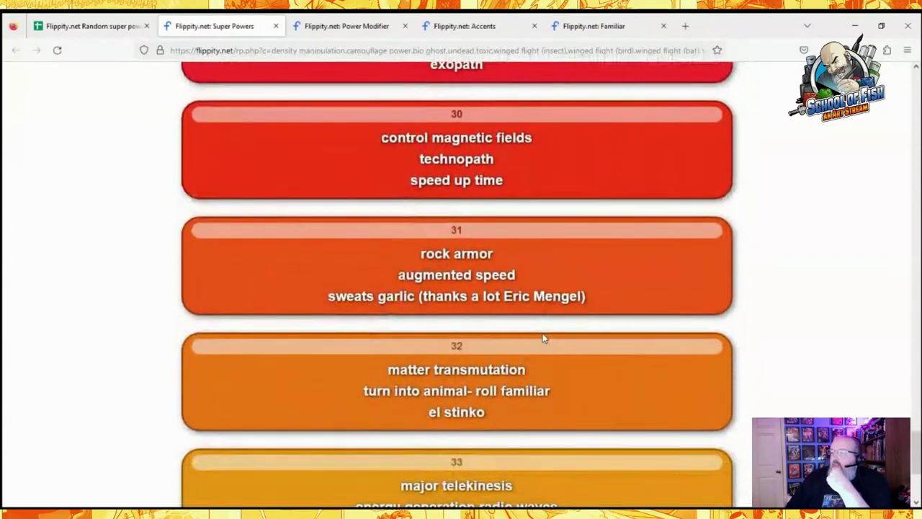
pyautogui.scroll(-1, 545, 340)
pyautogui.scroll(-3, 543, 339)
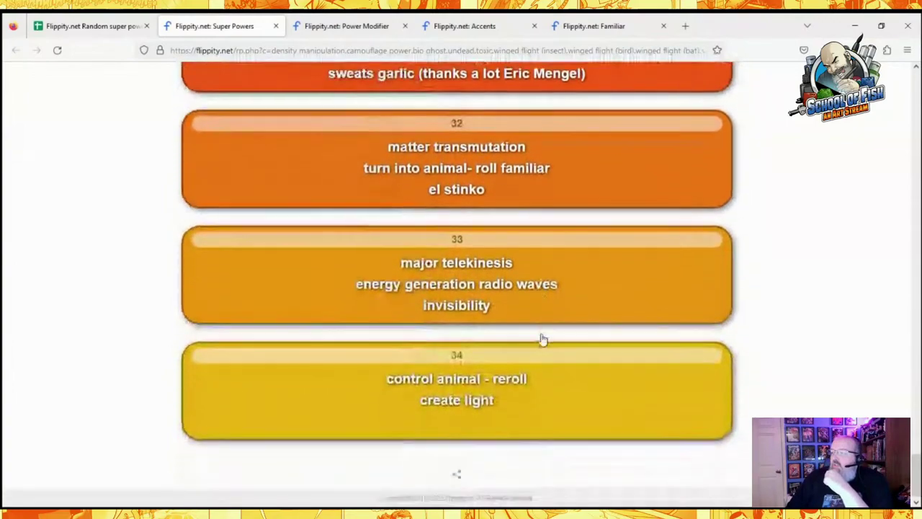
# Step: Look back over the power groups in reverse order, from group 34 to group 13, to compare the combinations
pyautogui.scroll(10, 531, 337)
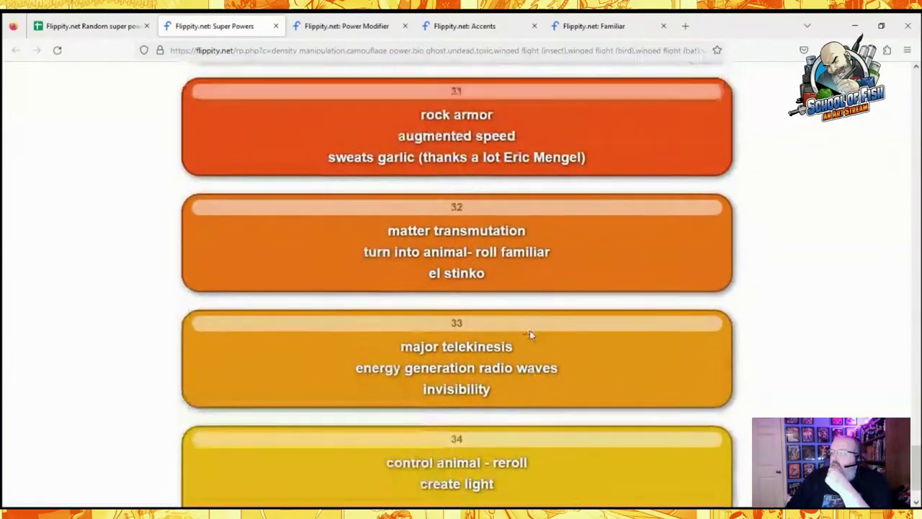
pyautogui.scroll(5, 530, 337)
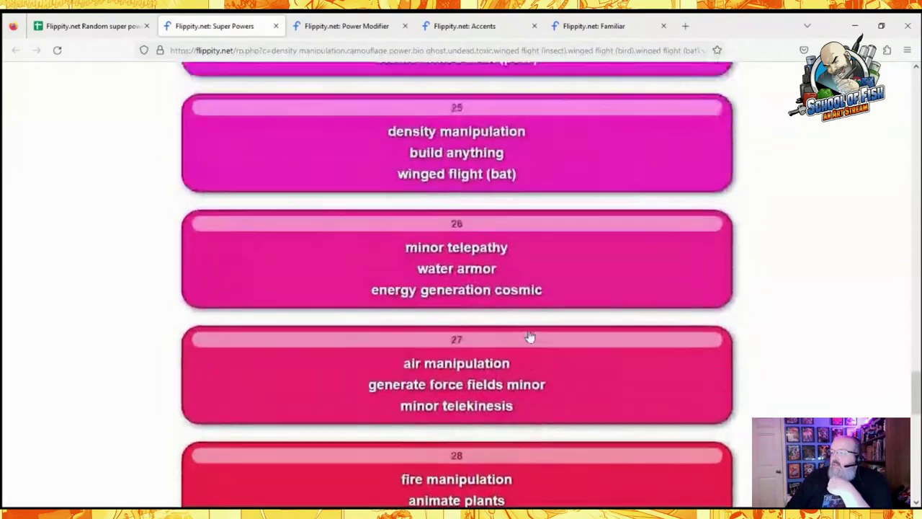
pyautogui.scroll(6, 527, 335)
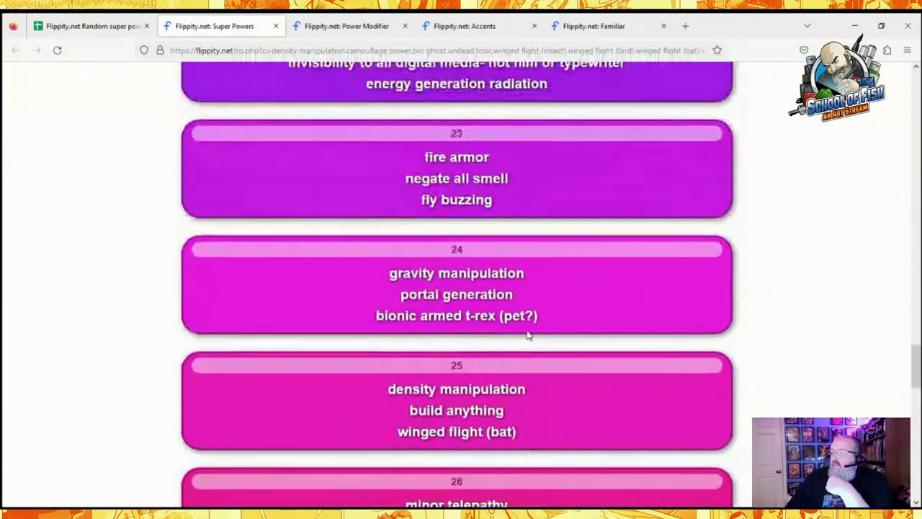
pyautogui.scroll(8, 525, 336)
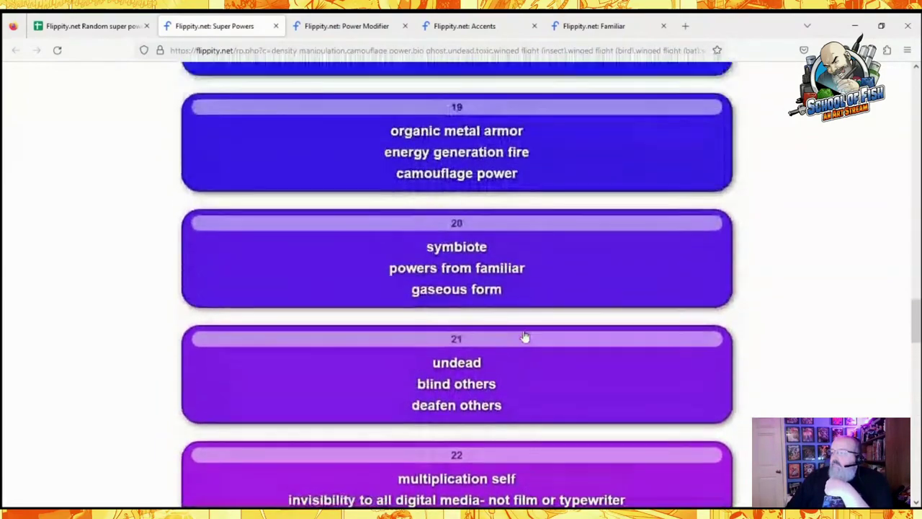
pyautogui.scroll(3, 519, 335)
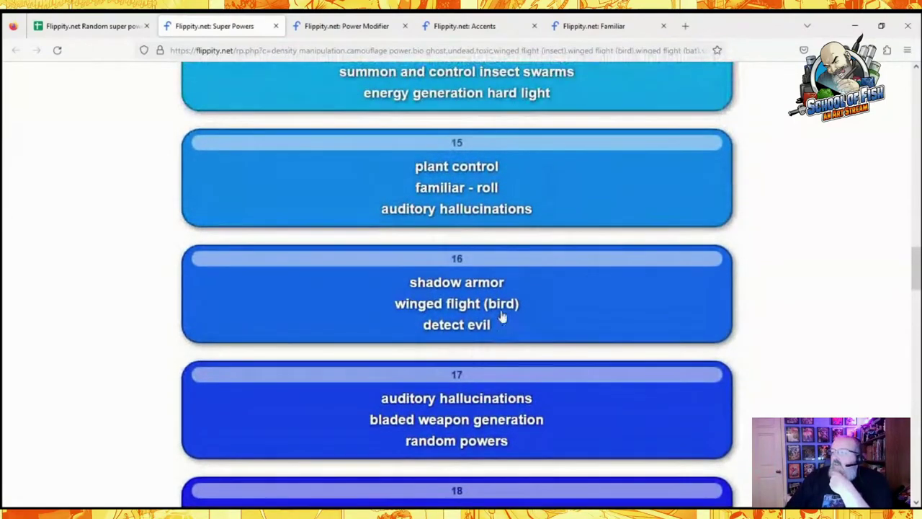
pyautogui.scroll(3, 529, 285)
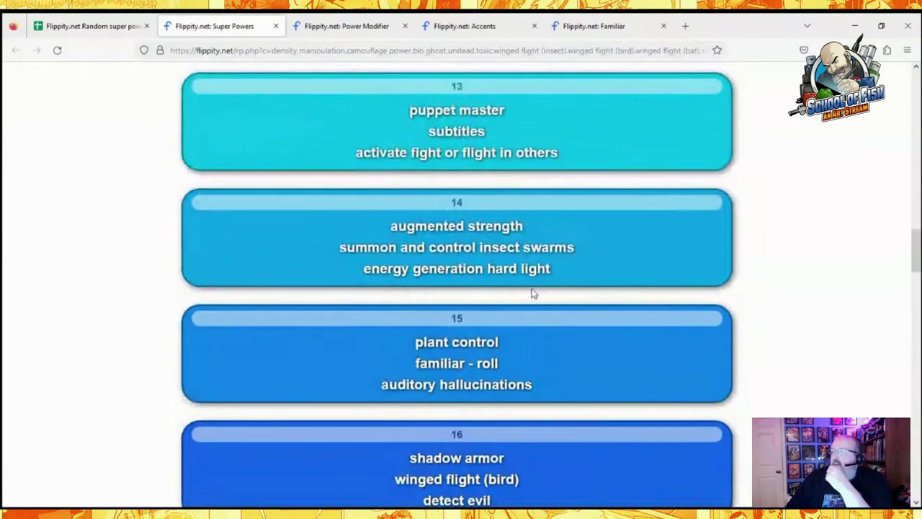
# Step: Spin the Power Modifier wheel and the Accents wheel once each for a random modifier and a random character accent
pyautogui.click(374, 29)
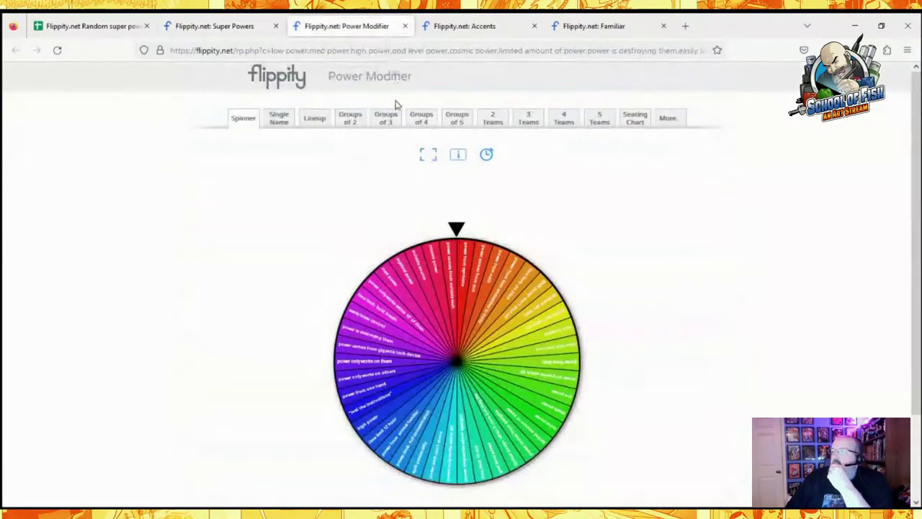
pyautogui.click(456, 232)
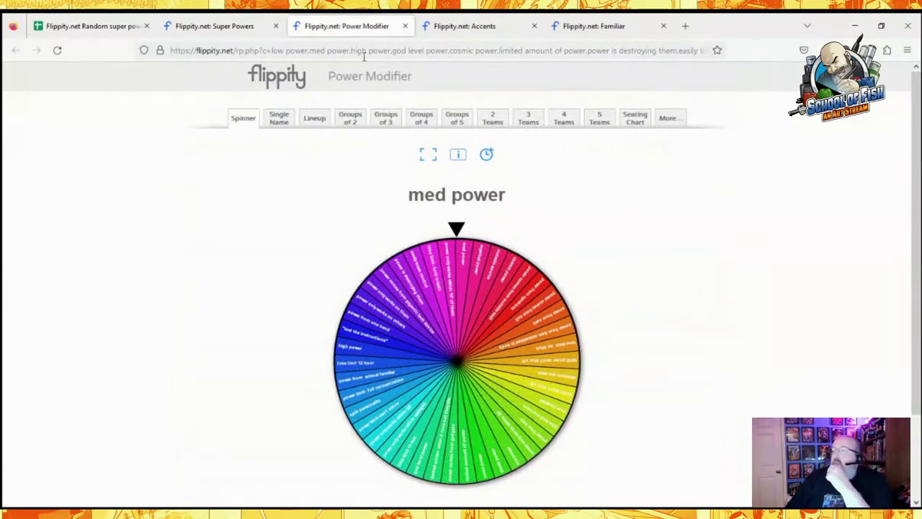
pyautogui.click(479, 27)
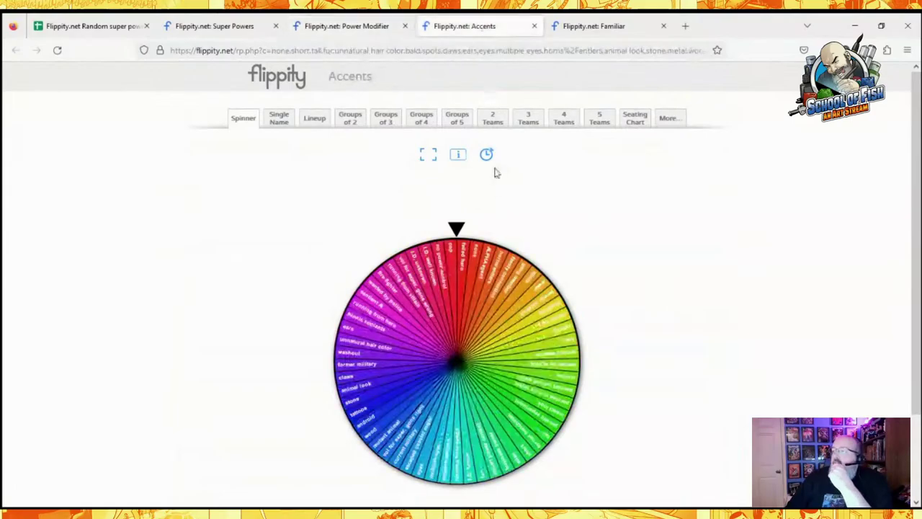
pyautogui.click(456, 229)
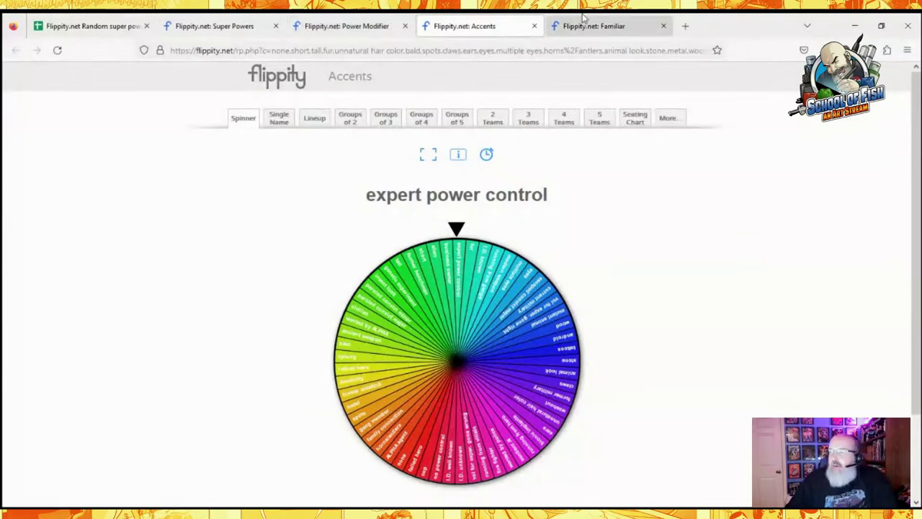
# Step: Return to the Super Powers groups and reread groups 2 to 16 for a suitable character power combination
pyautogui.click(209, 26)
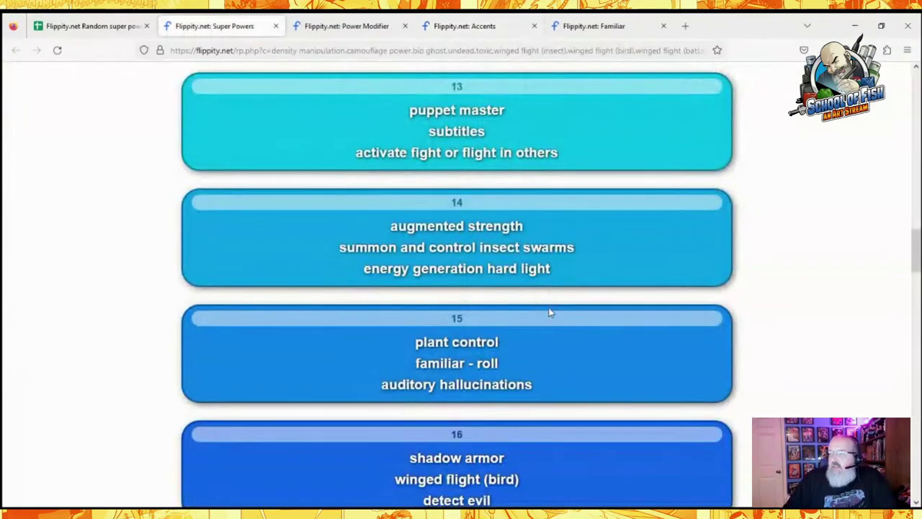
pyautogui.scroll(-3, 549, 310)
pyautogui.scroll(2, 549, 313)
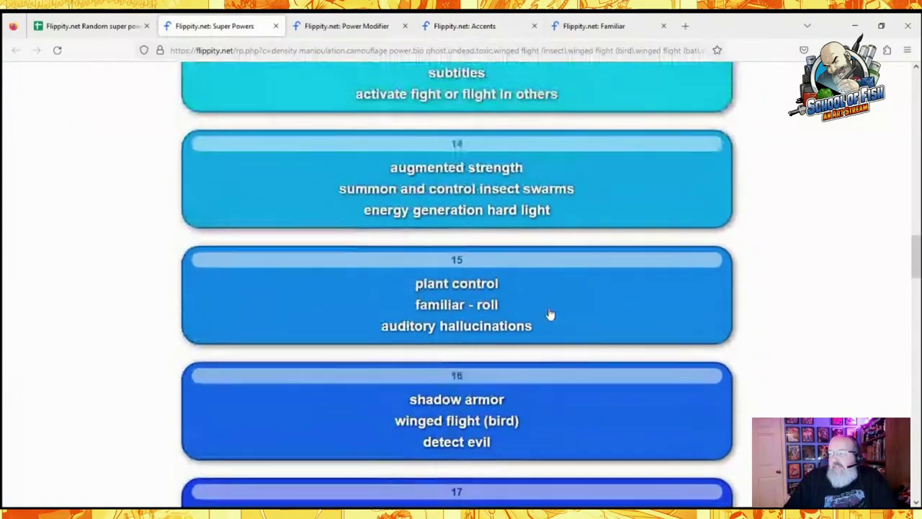
pyautogui.scroll(1, 549, 312)
pyautogui.scroll(1, 549, 313)
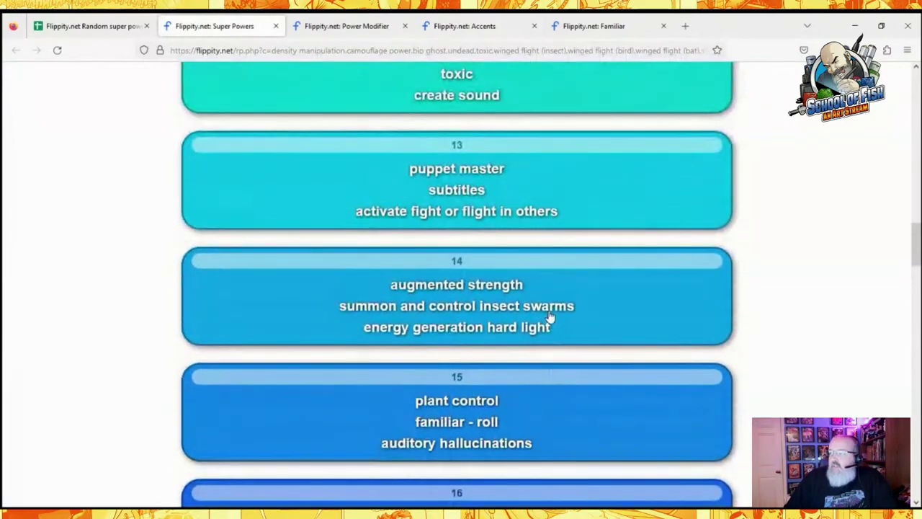
pyautogui.scroll(3, 603, 312)
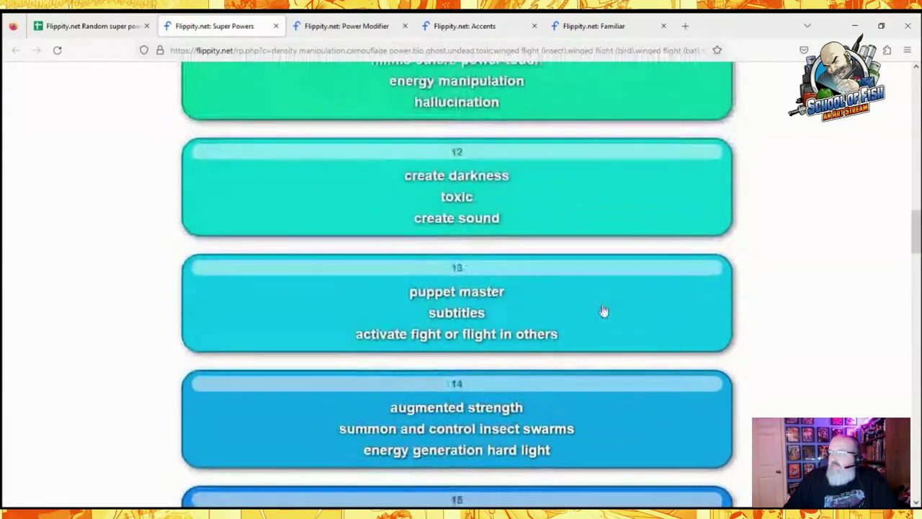
pyautogui.scroll(2, 604, 308)
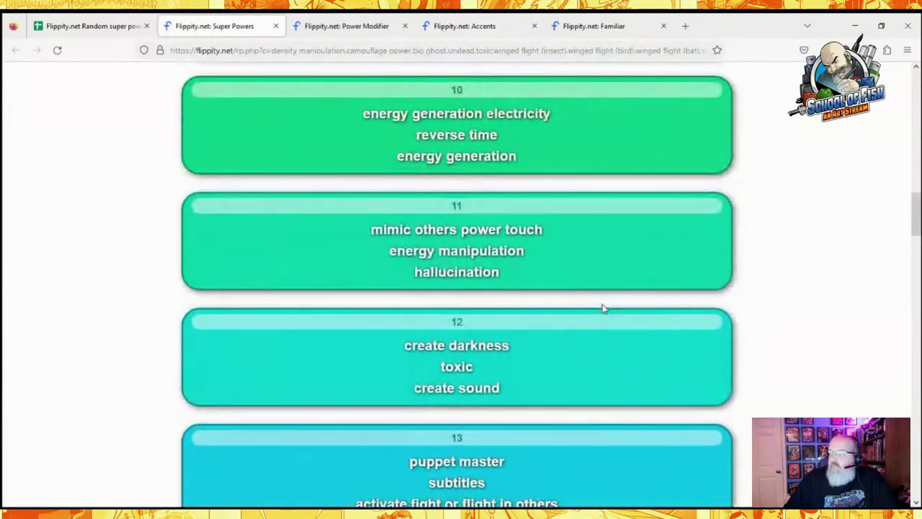
pyautogui.scroll(1, 604, 308)
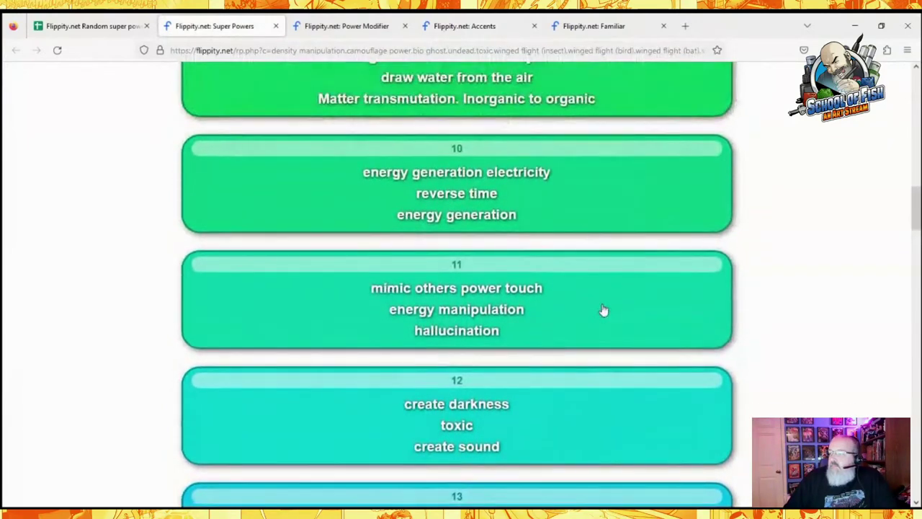
pyautogui.scroll(1, 603, 310)
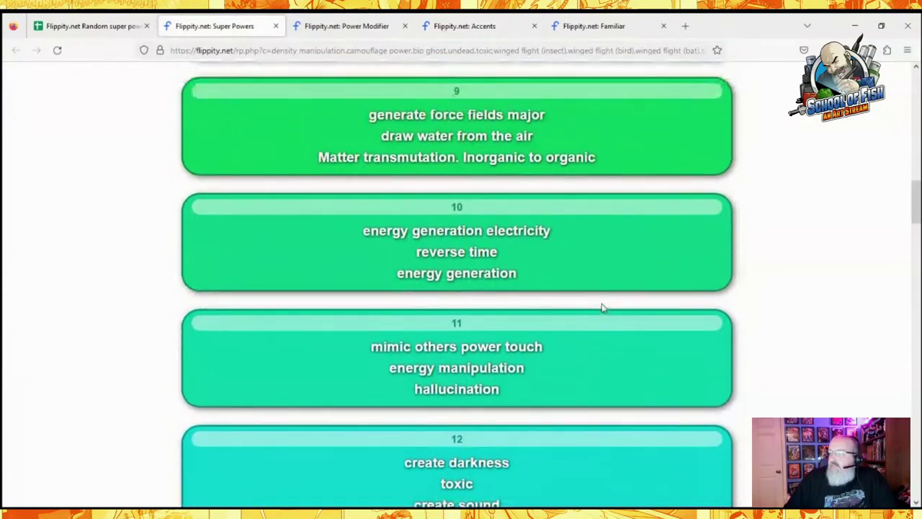
pyautogui.scroll(1, 603, 310)
pyautogui.scroll(5, 603, 310)
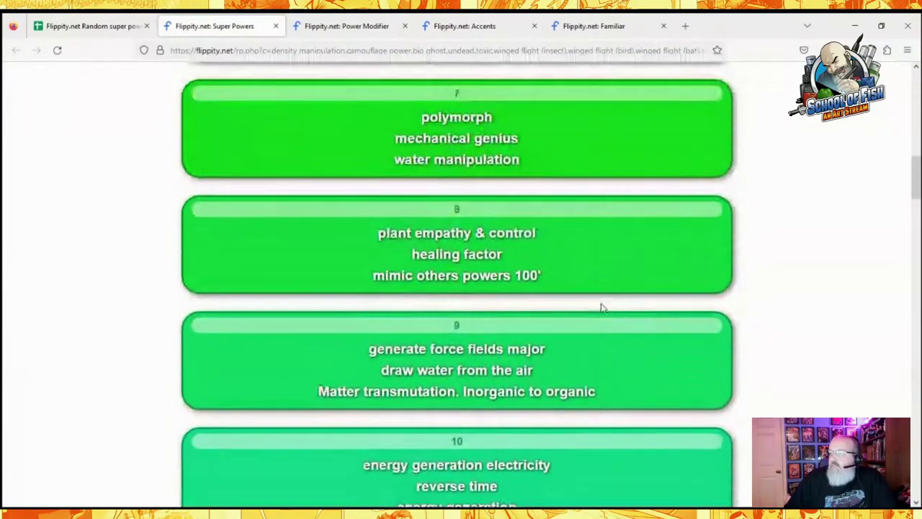
pyautogui.scroll(1, 601, 307)
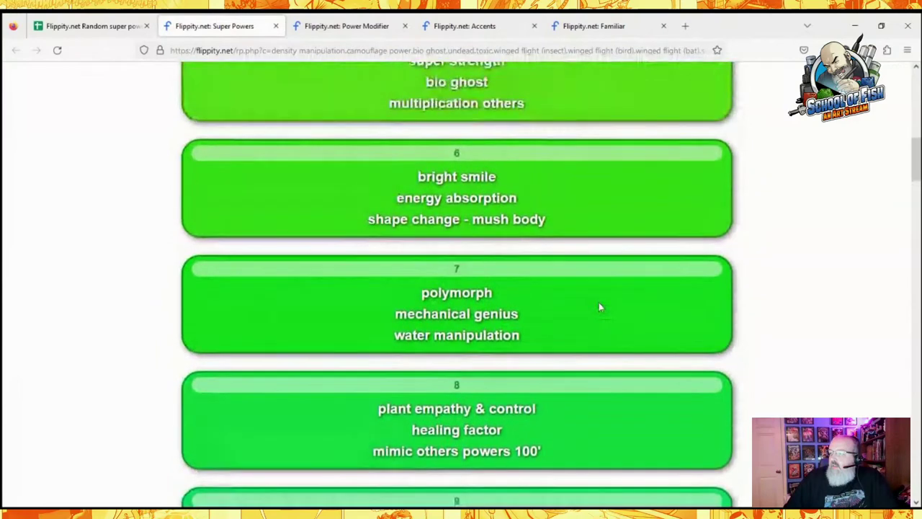
pyautogui.scroll(2, 599, 308)
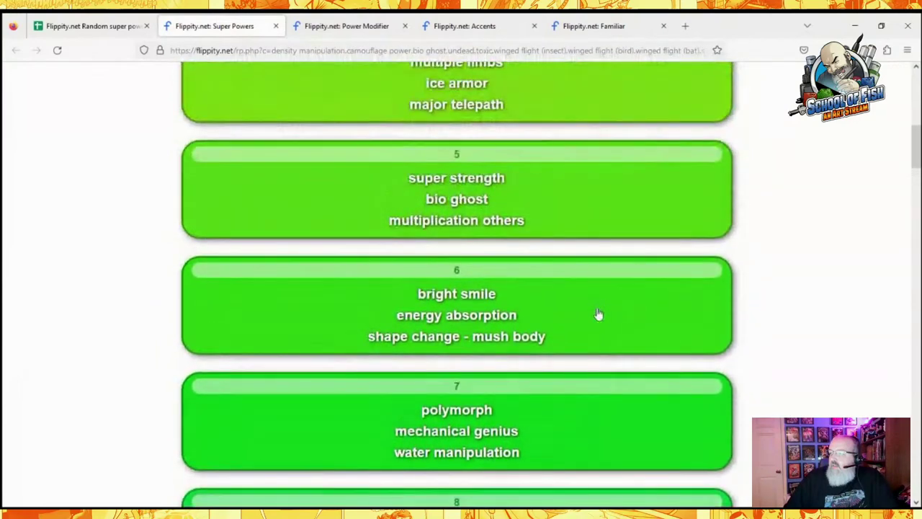
pyautogui.scroll(1, 598, 314)
pyautogui.scroll(2, 598, 314)
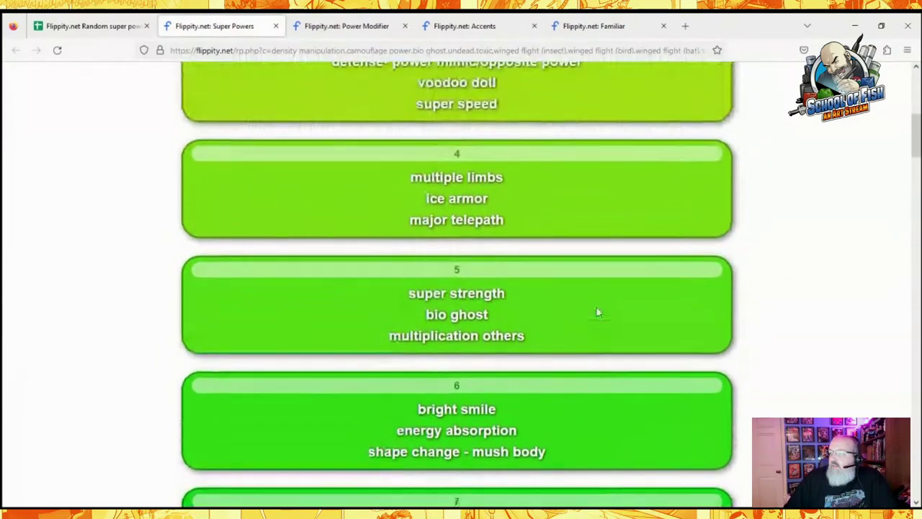
pyautogui.scroll(2, 598, 314)
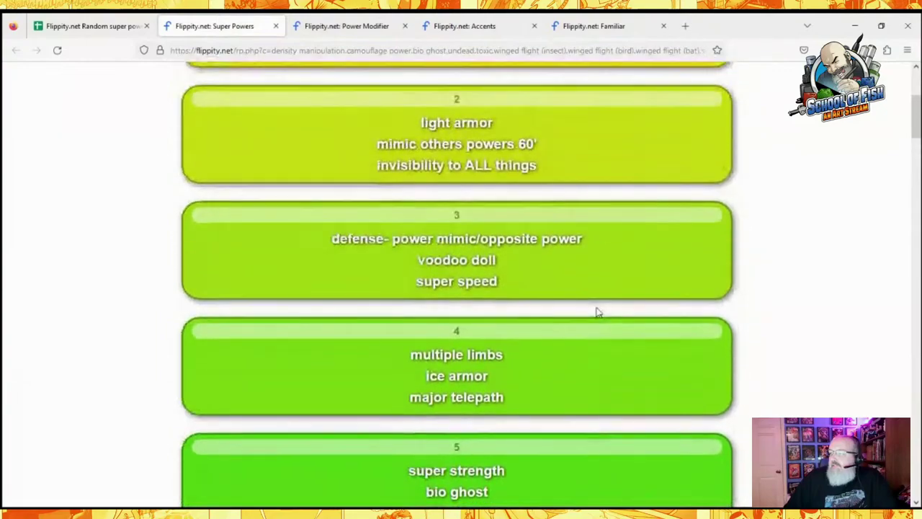
pyautogui.scroll(-3, 595, 315)
pyautogui.scroll(-15, 592, 315)
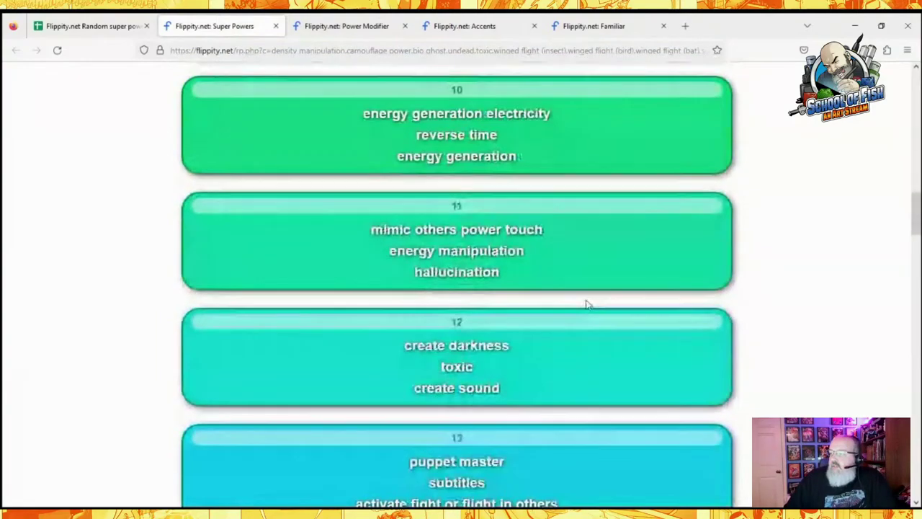
pyautogui.scroll(-7, 587, 305)
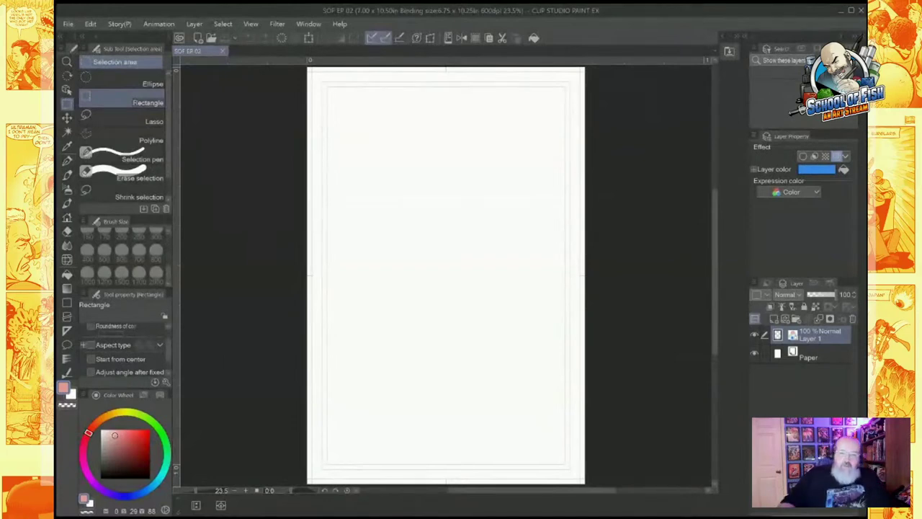
# Step: In Clip Studio Paint, handwrite "Winged Flight" and "Shadow armor" in the blank page's upper-left corner with the Rusty Nib 3 pen in black
pyautogui.scroll(1, 446, 237)
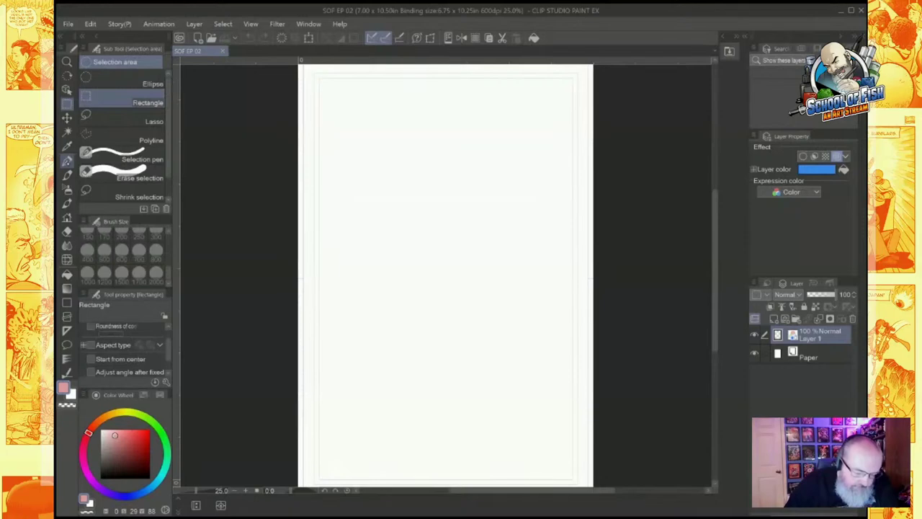
pyautogui.click(67, 160)
pyautogui.moveTo(143, 448); pyautogui.dragTo(158, 489)
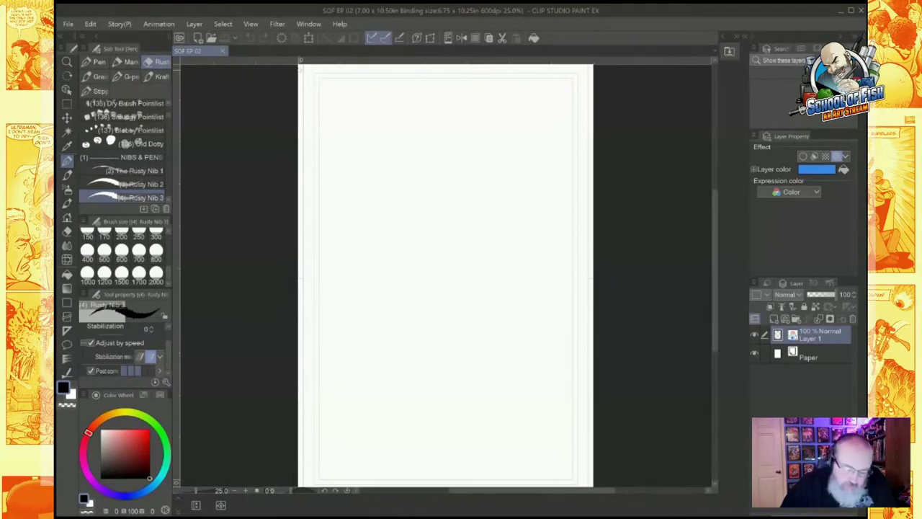
pyautogui.moveTo(322, 93)
pyautogui.mouseDown()
pyautogui.moveTo(324, 105)
pyautogui.moveTo(335, 91)
pyautogui.moveTo(360, 113)
pyautogui.moveTo(371, 83)
pyautogui.moveTo(407, 89)
pyautogui.mouseUp()
pyautogui.moveTo(404, 79); pyautogui.dragTo(418, 74)
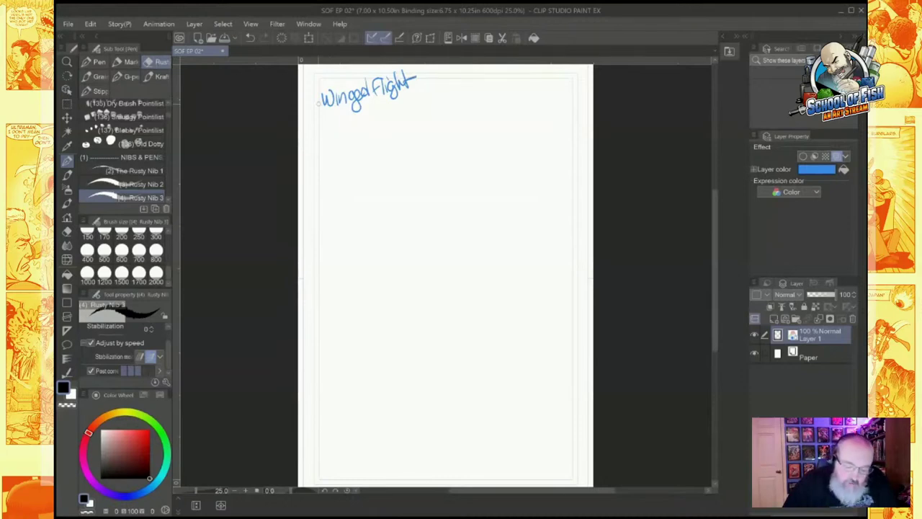
pyautogui.moveTo(327, 115)
pyautogui.mouseDown()
pyautogui.moveTo(317, 129)
pyautogui.moveTo(352, 127)
pyautogui.moveTo(356, 113)
pyautogui.moveTo(366, 119)
pyautogui.moveTo(391, 101)
pyautogui.moveTo(401, 109)
pyautogui.moveTo(420, 84)
pyautogui.mouseUp()
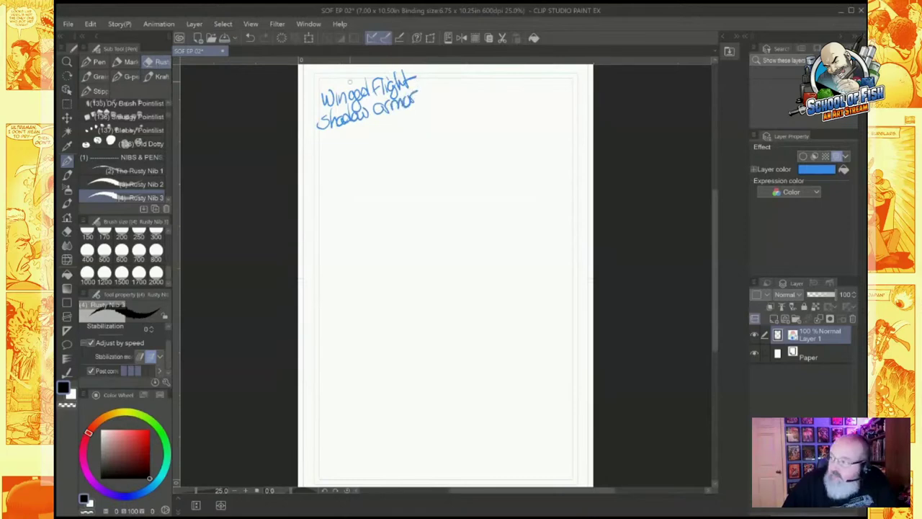
# Step: Handwrite "Detect Evil", "MED POWER" and "EXERPT" beneath the first two power notes in the page's upper-left corner
pyautogui.moveTo(340, 133)
pyautogui.mouseDown()
pyautogui.moveTo(326, 147)
pyautogui.moveTo(376, 134)
pyautogui.moveTo(386, 121)
pyautogui.moveTo(392, 131)
pyautogui.moveTo(396, 118)
pyautogui.moveTo(409, 125)
pyautogui.mouseUp()
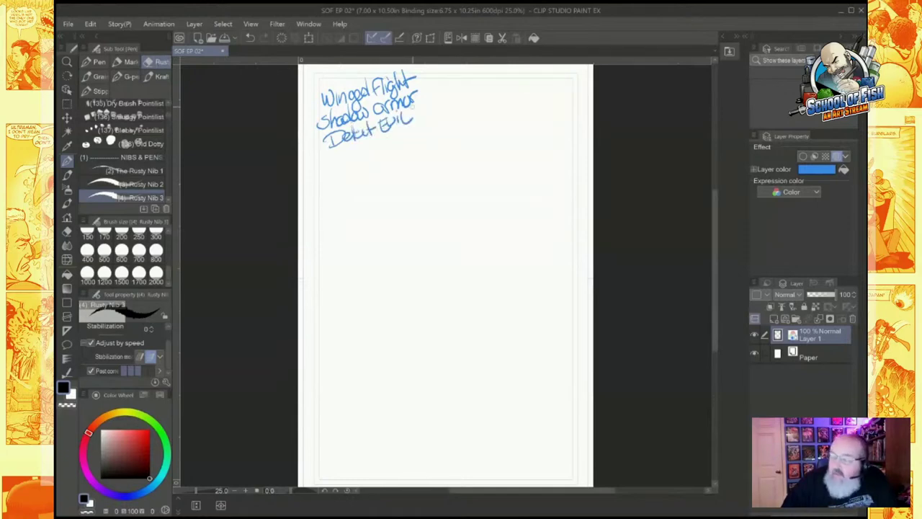
pyautogui.moveTo(334, 164)
pyautogui.mouseDown()
pyautogui.moveTo(378, 154)
pyautogui.moveTo(424, 124)
pyautogui.moveTo(346, 172)
pyautogui.moveTo(354, 178)
pyautogui.moveTo(360, 162)
pyautogui.moveTo(370, 170)
pyautogui.moveTo(373, 156)
pyautogui.moveTo(386, 161)
pyautogui.moveTo(415, 137)
pyautogui.mouseUp()
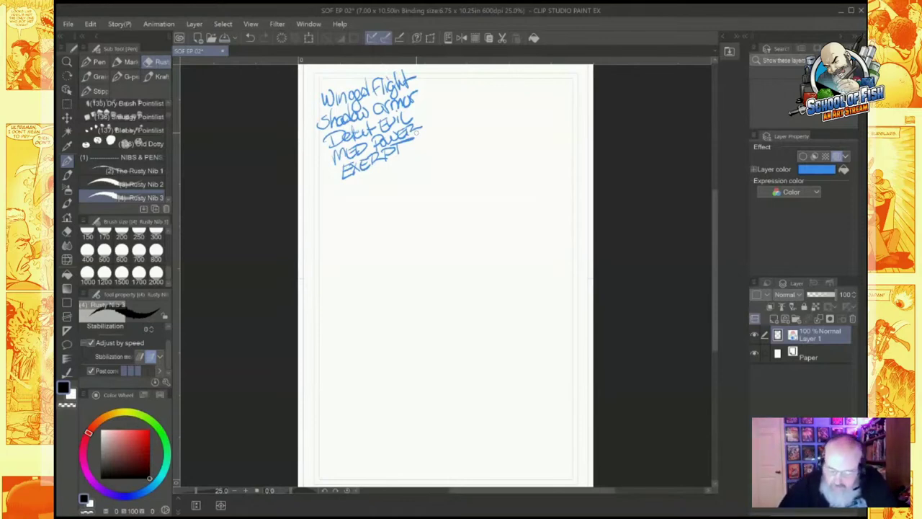
# Step: Lower the opacity of Layer 1 with the notes to 50% and add a new blue layer-color layer above it
pyautogui.moveTo(834, 295); pyautogui.dragTo(823, 295)
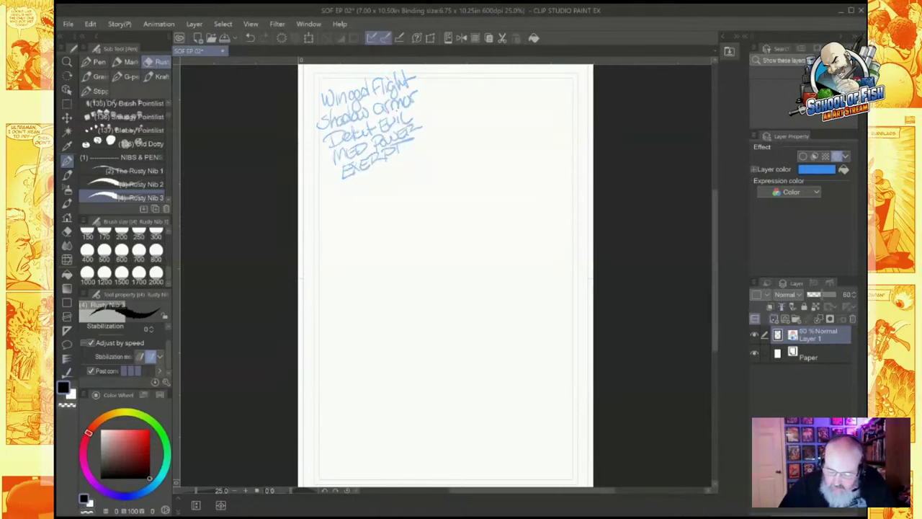
pyautogui.click(774, 318)
pyautogui.click(837, 157)
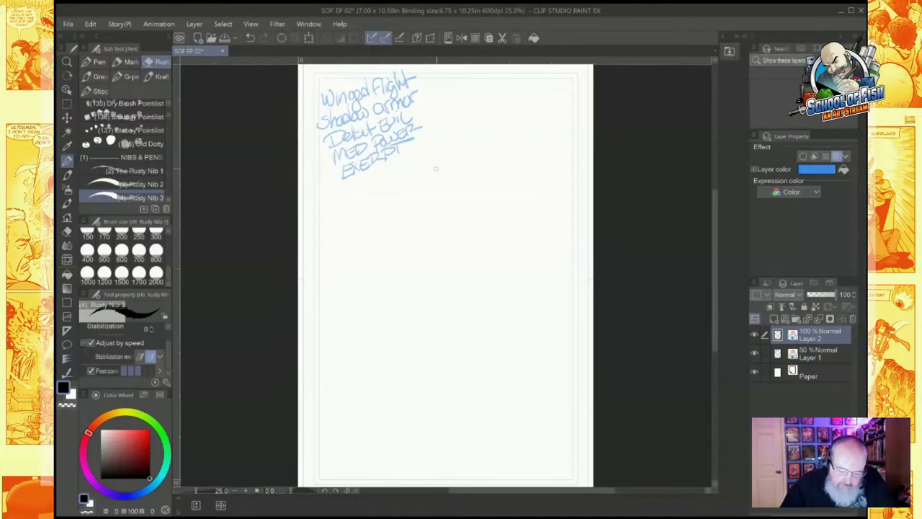
# Step: Sketch an oval head mid-page on Layer 2, with sloping shoulders, tapering torso sides and the left arm's direction line
pyautogui.moveTo(435, 169)
pyautogui.mouseDown()
pyautogui.moveTo(427, 193)
pyautogui.moveTo(435, 206)
pyautogui.mouseUp()
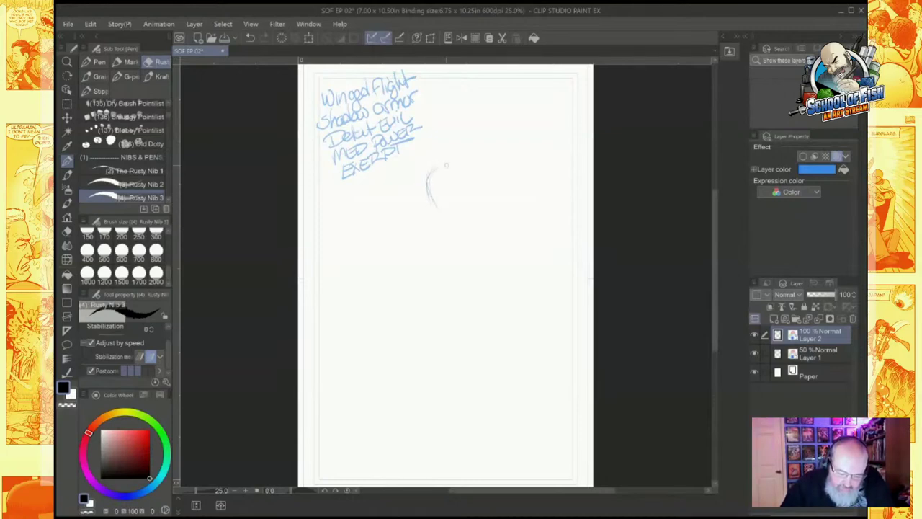
pyautogui.moveTo(448, 167)
pyautogui.mouseDown()
pyautogui.moveTo(450, 204)
pyautogui.moveTo(433, 206)
pyautogui.mouseUp()
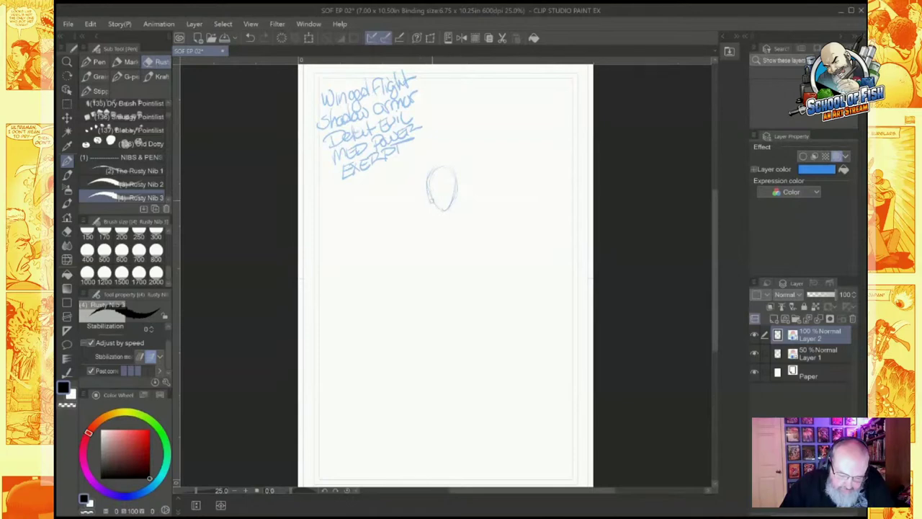
pyautogui.moveTo(419, 210)
pyautogui.mouseDown()
pyautogui.moveTo(463, 204)
pyautogui.moveTo(420, 211)
pyautogui.moveTo(416, 234)
pyautogui.mouseUp()
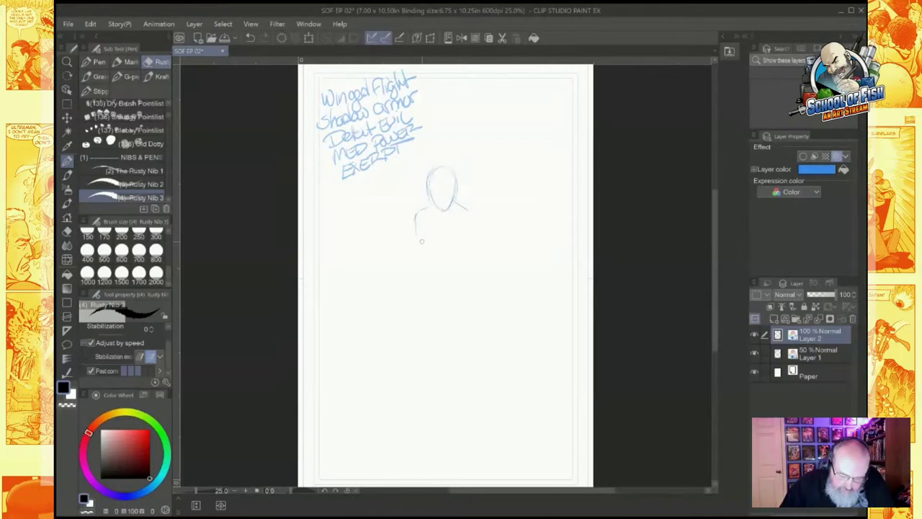
pyautogui.moveTo(469, 213); pyautogui.dragTo(451, 254)
pyautogui.moveTo(419, 211); pyautogui.dragTo(392, 241)
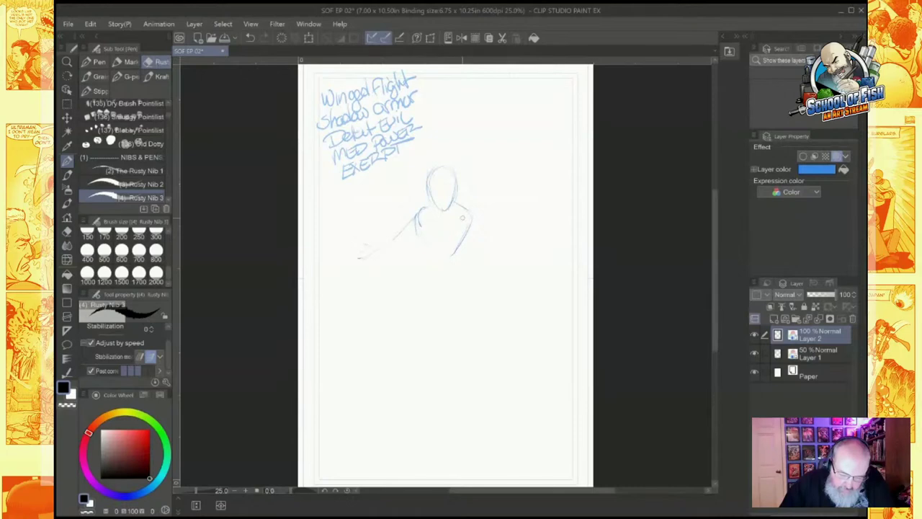
pyautogui.moveTo(469, 212)
pyautogui.mouseDown()
pyautogui.moveTo(491, 231)
pyautogui.moveTo(462, 228)
pyautogui.moveTo(449, 254)
pyautogui.mouseUp()
# Step: Rough in the figure's waist, flared hips, thighs and tapering lower legs beneath the torso
pyautogui.moveTo(422, 214)
pyautogui.mouseDown()
pyautogui.moveTo(425, 253)
pyautogui.moveTo(453, 252)
pyautogui.moveTo(420, 288)
pyautogui.moveTo(467, 277)
pyautogui.moveTo(473, 305)
pyautogui.mouseUp()
pyautogui.moveTo(432, 265)
pyautogui.mouseDown()
pyautogui.moveTo(428, 307)
pyautogui.moveTo(449, 364)
pyautogui.mouseUp()
pyautogui.moveTo(472, 310); pyautogui.dragTo(453, 361)
pyautogui.moveTo(430, 299)
pyautogui.mouseDown()
pyautogui.moveTo(431, 340)
pyautogui.moveTo(428, 329)
pyautogui.moveTo(455, 374)
pyautogui.moveTo(448, 372)
pyautogui.moveTo(458, 356)
pyautogui.moveTo(461, 384)
pyautogui.moveTo(451, 413)
pyautogui.mouseUp()
pyautogui.moveTo(447, 371); pyautogui.dragTo(446, 388)
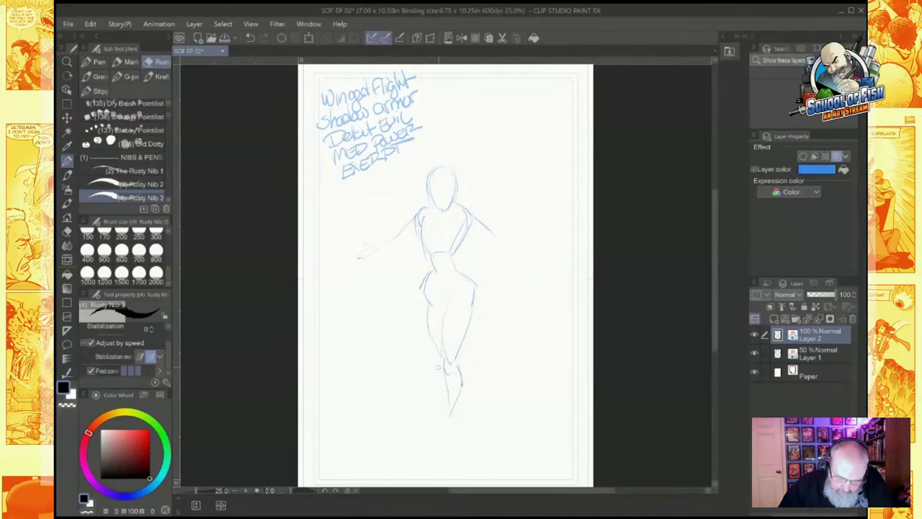
# Step: Draw both outstretched arms with clenched fists, and firm up the collar line and torso sides
pyautogui.moveTo(464, 210)
pyautogui.mouseDown()
pyautogui.moveTo(437, 208)
pyautogui.moveTo(456, 209)
pyautogui.moveTo(396, 241)
pyautogui.moveTo(402, 247)
pyautogui.moveTo(384, 247)
pyautogui.moveTo(369, 261)
pyautogui.moveTo(391, 256)
pyautogui.moveTo(369, 275)
pyautogui.mouseUp()
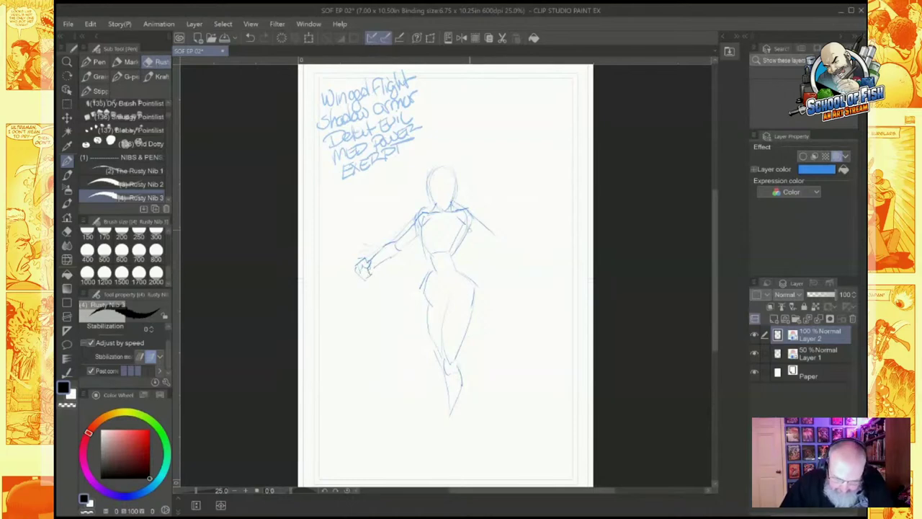
pyautogui.moveTo(468, 226)
pyautogui.mouseDown()
pyautogui.moveTo(506, 250)
pyautogui.moveTo(483, 252)
pyautogui.moveTo(517, 258)
pyautogui.moveTo(500, 268)
pyautogui.moveTo(522, 272)
pyautogui.moveTo(526, 260)
pyautogui.mouseUp()
pyautogui.moveTo(466, 222); pyautogui.dragTo(457, 272)
pyautogui.moveTo(421, 226); pyautogui.dragTo(431, 261)
# Step: Refine the hips, crotch line, thighs, knees and calves, and finish the legs with feet pointing downward
pyautogui.moveTo(434, 272)
pyautogui.mouseDown()
pyautogui.moveTo(430, 287)
pyautogui.moveTo(444, 304)
pyautogui.moveTo(457, 285)
pyautogui.moveTo(474, 287)
pyautogui.moveTo(471, 303)
pyautogui.mouseUp()
pyautogui.moveTo(433, 272)
pyautogui.mouseDown()
pyautogui.moveTo(431, 301)
pyautogui.moveTo(456, 293)
pyautogui.moveTo(446, 356)
pyautogui.mouseUp()
pyautogui.moveTo(447, 315)
pyautogui.mouseDown()
pyautogui.moveTo(444, 365)
pyautogui.moveTo(456, 373)
pyautogui.mouseUp()
pyautogui.moveTo(474, 300); pyautogui.dragTo(476, 305)
pyautogui.moveTo(466, 337); pyautogui.dragTo(460, 357)
pyautogui.moveTo(472, 298); pyautogui.dragTo(459, 360)
pyautogui.moveTo(429, 324); pyautogui.dragTo(431, 346)
pyautogui.moveTo(430, 339); pyautogui.dragTo(440, 371)
pyautogui.moveTo(439, 368)
pyautogui.mouseDown()
pyautogui.moveTo(448, 372)
pyautogui.moveTo(450, 415)
pyautogui.moveTo(457, 386)
pyautogui.moveTo(450, 447)
pyautogui.mouseUp()
pyautogui.moveTo(456, 416); pyautogui.dragTo(453, 431)
pyautogui.moveTo(449, 369); pyautogui.dragTo(438, 431)
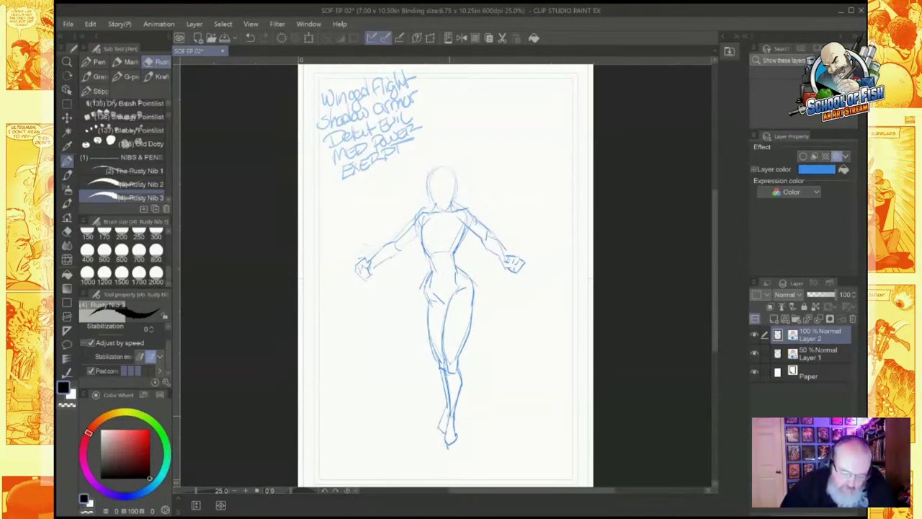
# Step: Add the neckline and chest contours, then strengthen the outlines of the head and both arms
pyautogui.moveTo(426, 211)
pyautogui.mouseDown()
pyautogui.moveTo(396, 243)
pyautogui.moveTo(400, 249)
pyautogui.moveTo(460, 235)
pyautogui.moveTo(458, 219)
pyautogui.moveTo(438, 225)
pyautogui.moveTo(437, 207)
pyautogui.mouseUp()
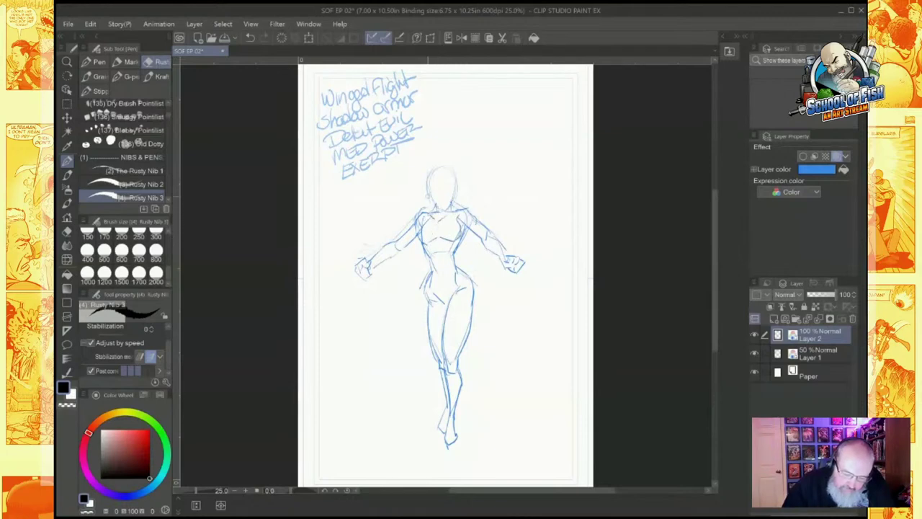
pyautogui.moveTo(428, 170); pyautogui.dragTo(429, 186)
pyautogui.moveTo(433, 194)
pyautogui.mouseDown()
pyautogui.moveTo(437, 204)
pyautogui.moveTo(441, 166)
pyautogui.moveTo(449, 168)
pyautogui.moveTo(447, 205)
pyautogui.moveTo(440, 209)
pyautogui.moveTo(432, 191)
pyautogui.moveTo(442, 210)
pyautogui.mouseUp()
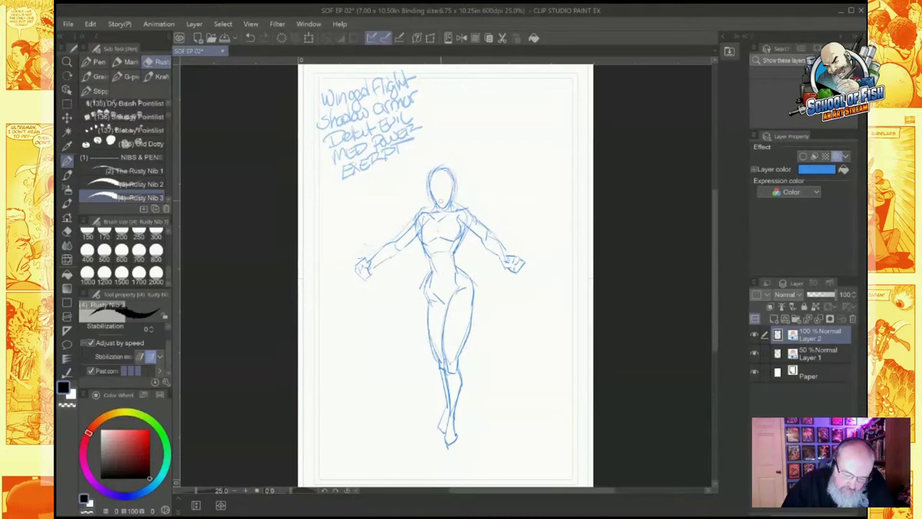
pyautogui.moveTo(387, 258)
pyautogui.mouseDown()
pyautogui.moveTo(398, 249)
pyautogui.moveTo(371, 268)
pyautogui.mouseUp()
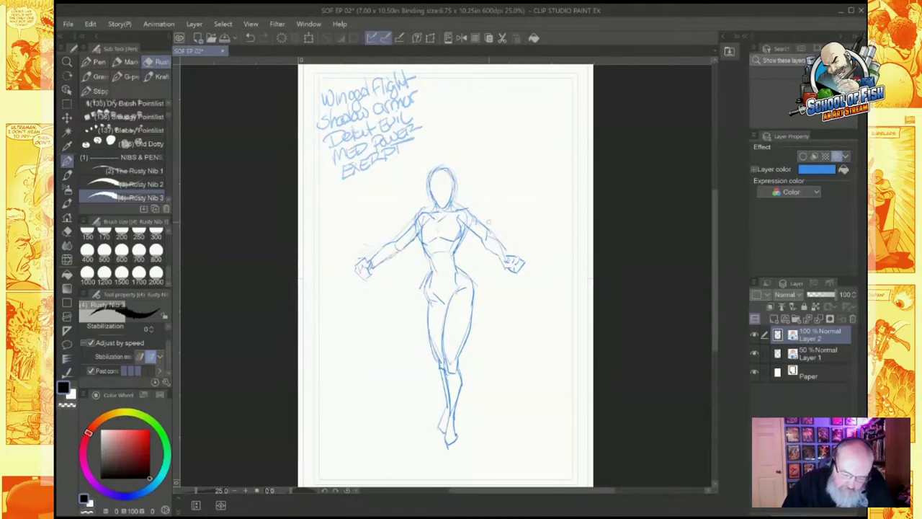
pyautogui.moveTo(475, 218); pyautogui.dragTo(490, 238)
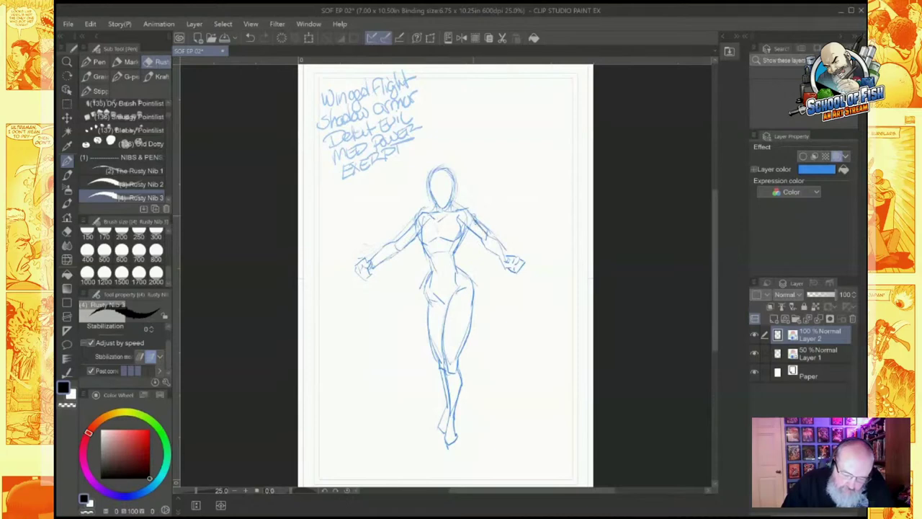
pyautogui.moveTo(464, 208); pyautogui.dragTo(504, 260)
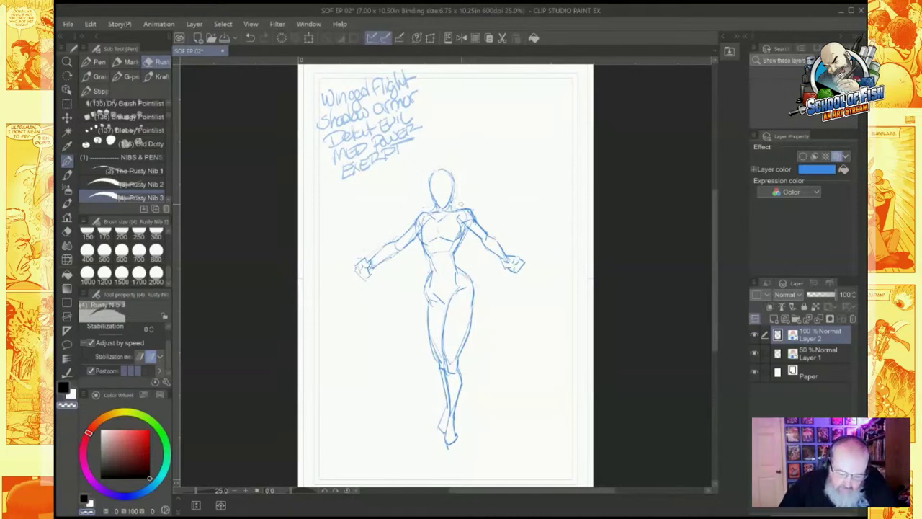
# Step: Sketch the upper edges and inner fold lines of two wings rising from behind the shoulders
pyautogui.press('c')
pyautogui.moveTo(455, 207); pyautogui.dragTo(531, 148)
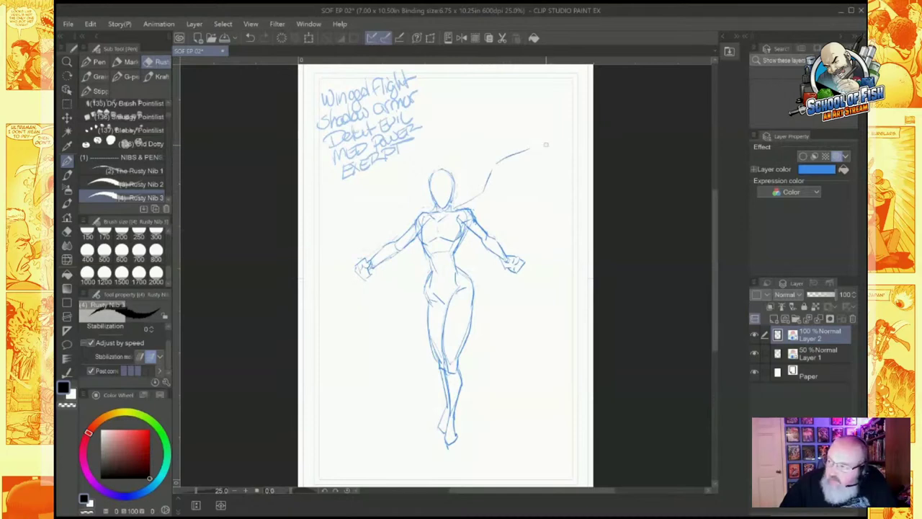
pyautogui.moveTo(552, 151); pyautogui.dragTo(513, 207)
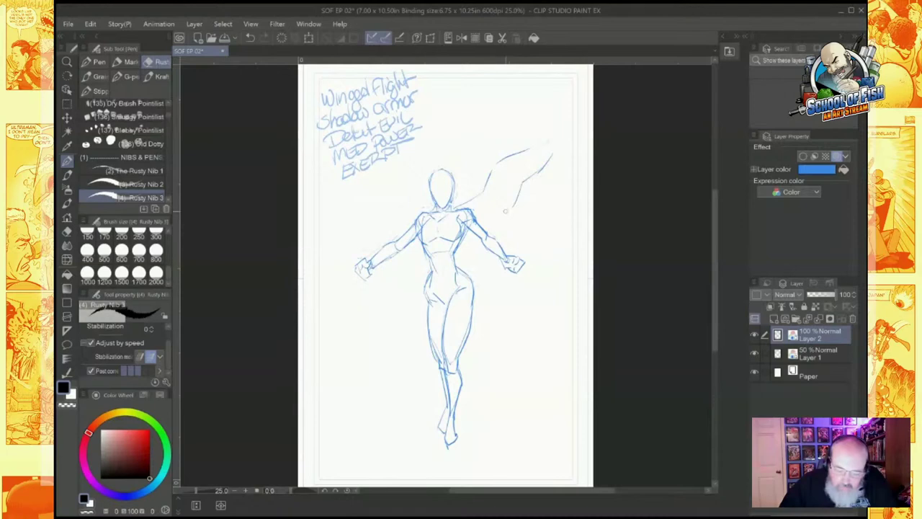
pyautogui.moveTo(406, 191)
pyautogui.mouseDown()
pyautogui.moveTo(402, 173)
pyautogui.moveTo(369, 153)
pyautogui.mouseUp()
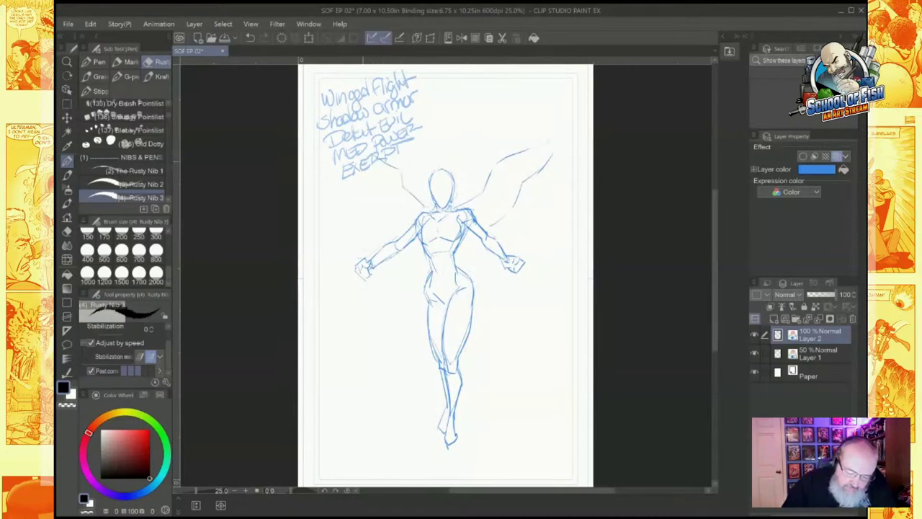
pyautogui.moveTo(375, 189); pyautogui.dragTo(385, 216)
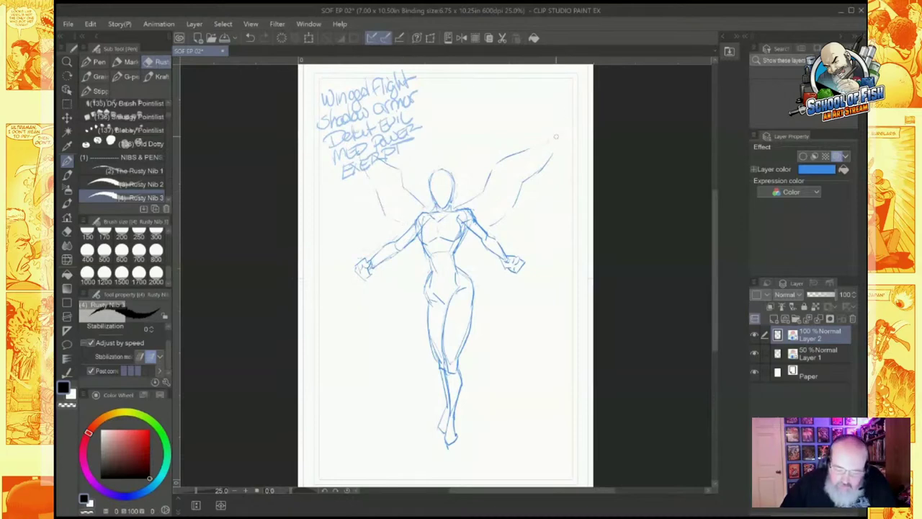
# Step: Extend both wings out to the page edges and draw their lower outlines down past the hands to the waist
pyautogui.moveTo(559, 137); pyautogui.dragTo(569, 131)
pyautogui.moveTo(592, 186); pyautogui.dragTo(540, 213)
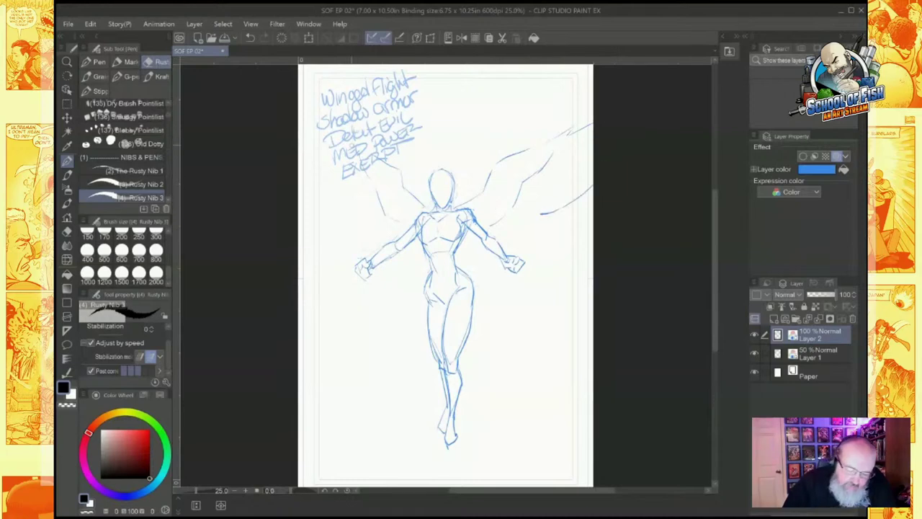
pyautogui.moveTo(357, 150)
pyautogui.mouseDown()
pyautogui.moveTo(303, 117)
pyautogui.moveTo(314, 189)
pyautogui.moveTo(352, 213)
pyautogui.mouseUp()
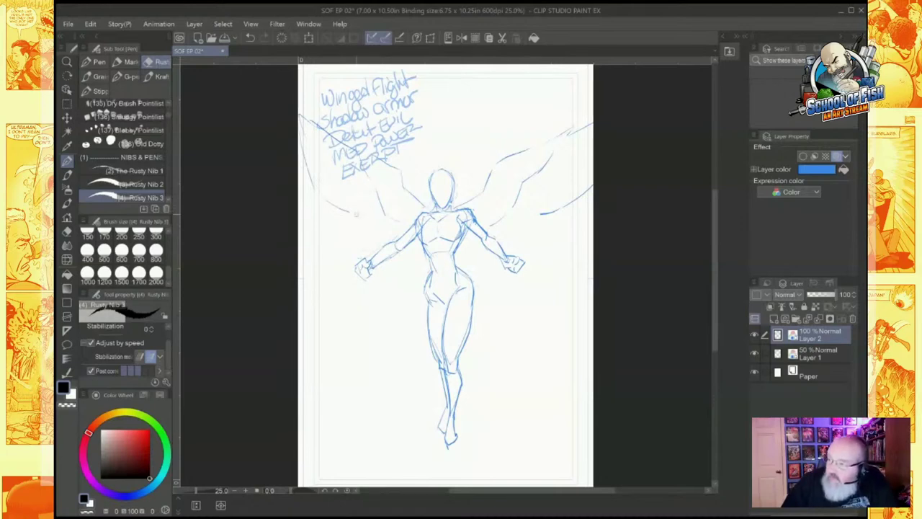
pyautogui.moveTo(352, 213)
pyautogui.mouseDown()
pyautogui.moveTo(364, 244)
pyautogui.moveTo(390, 262)
pyautogui.moveTo(417, 265)
pyautogui.moveTo(539, 219)
pyautogui.mouseUp()
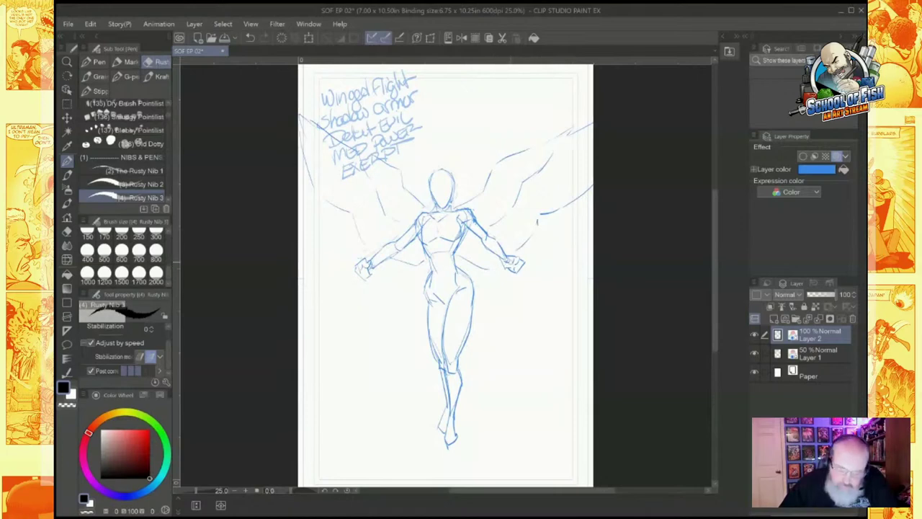
pyautogui.moveTo(517, 252); pyautogui.dragTo(578, 198)
pyautogui.moveTo(322, 196); pyautogui.dragTo(364, 244)
pyautogui.press('c')
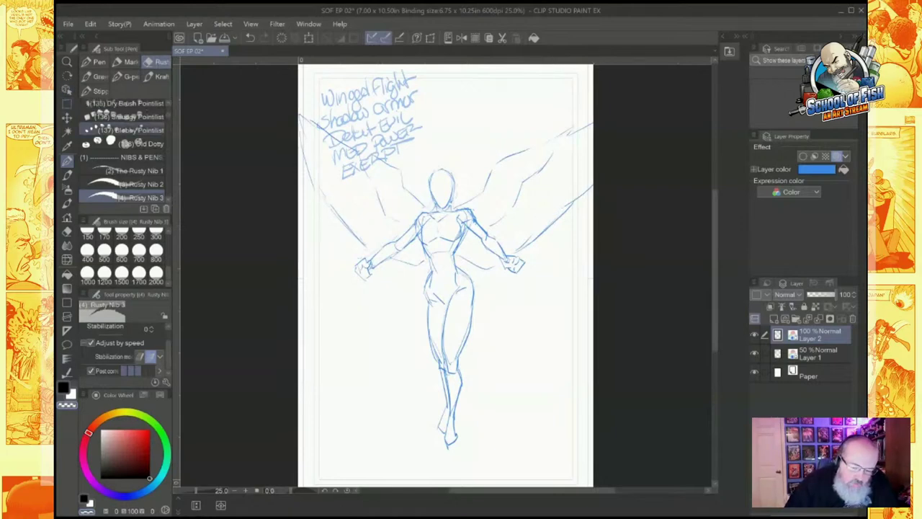
# Step: Scale down the winged figure on Layer 2 so that both wings fit within the page
pyautogui.click(308, 38)
pyautogui.moveTo(598, 112)
pyautogui.mouseDown()
pyautogui.moveTo(564, 141)
pyautogui.moveTo(539, 144)
pyautogui.moveTo(545, 129)
pyautogui.moveTo(578, 124)
pyautogui.moveTo(549, 130)
pyautogui.moveTo(571, 131)
pyautogui.mouseUp()
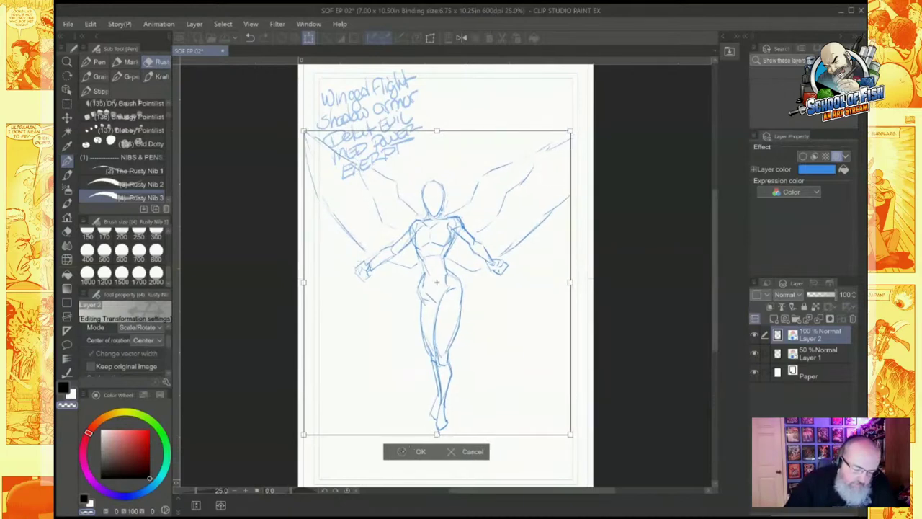
pyautogui.press('Return')
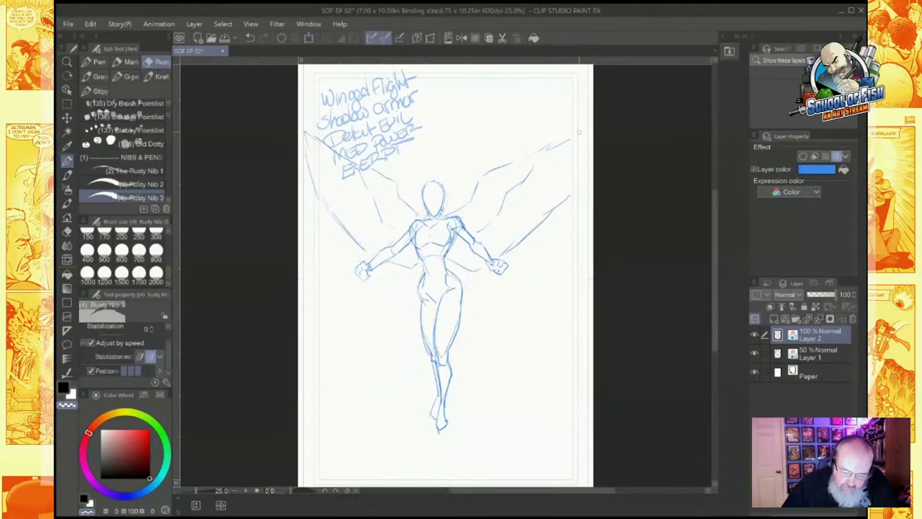
pyautogui.press('c')
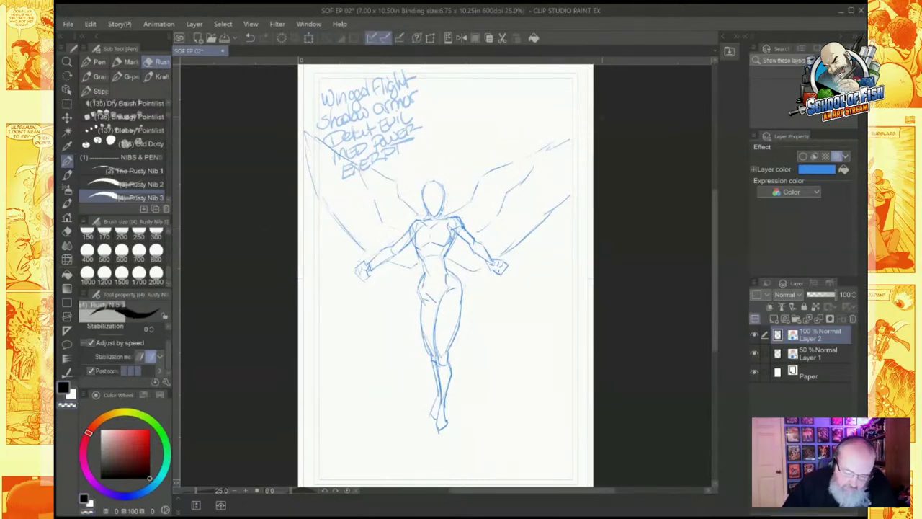
# Step: Complete the right wing's tip and curved outer edge, and reinforce the left wing's outer edge and lower wing lines
pyautogui.moveTo(544, 153)
pyautogui.mouseDown()
pyautogui.moveTo(584, 131)
pyautogui.moveTo(581, 166)
pyautogui.moveTo(546, 207)
pyautogui.mouseUp()
pyautogui.moveTo(308, 135); pyautogui.dragTo(317, 174)
pyautogui.moveTo(569, 201); pyautogui.dragTo(542, 230)
pyautogui.moveTo(483, 264); pyautogui.dragTo(474, 272)
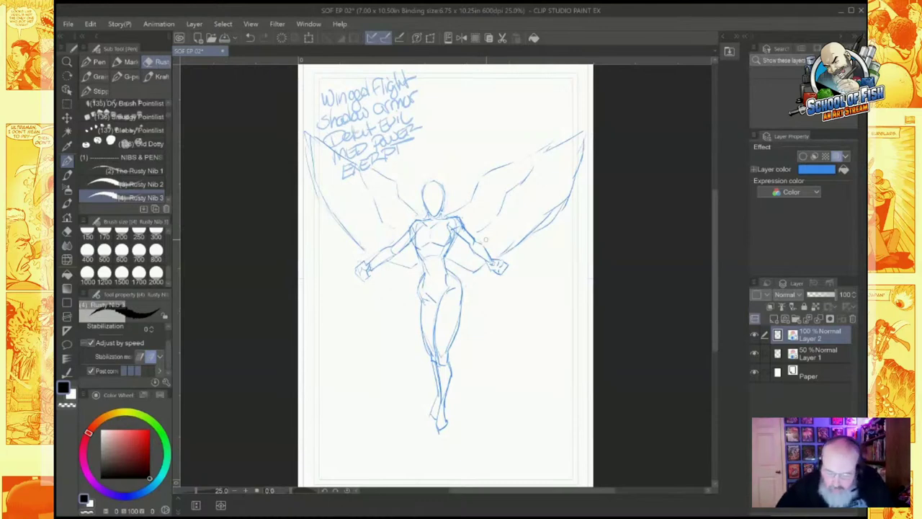
# Step: Reduce the opacity of Layer 1 with the power notes to 29% and reselect Layer 2 for drawing
pyautogui.moveTo(836, 294)
pyautogui.mouseDown()
pyautogui.moveTo(821, 294)
pyautogui.moveTo(838, 294)
pyautogui.mouseUp()
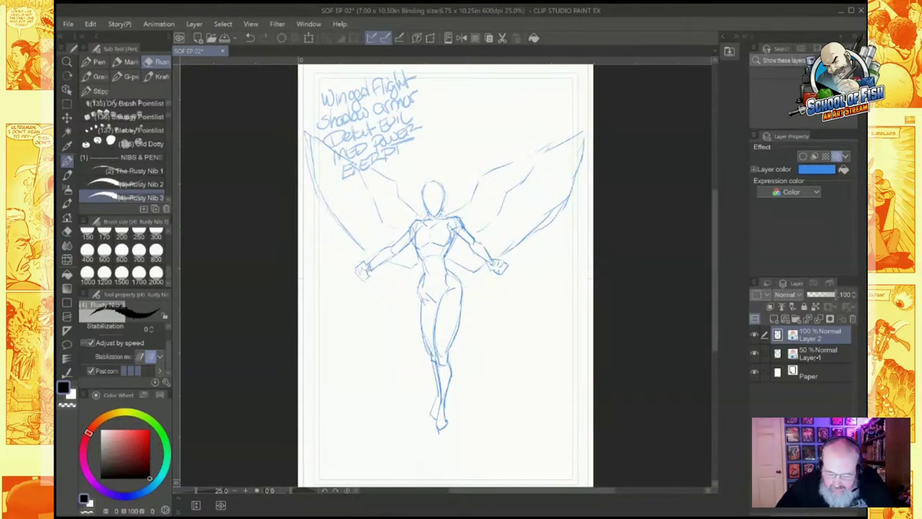
pyautogui.click(816, 357)
pyautogui.moveTo(821, 294); pyautogui.dragTo(812, 294)
pyautogui.click(819, 335)
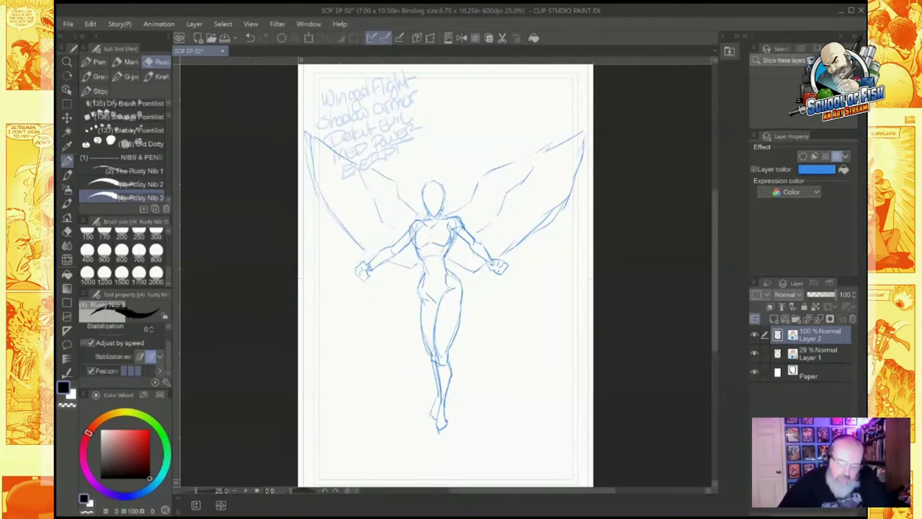
# Step: Draw a straight weapon handle running diagonally through the fist on the page's left side
pyautogui.scroll(2, 388, 229)
pyautogui.scroll(1, 389, 231)
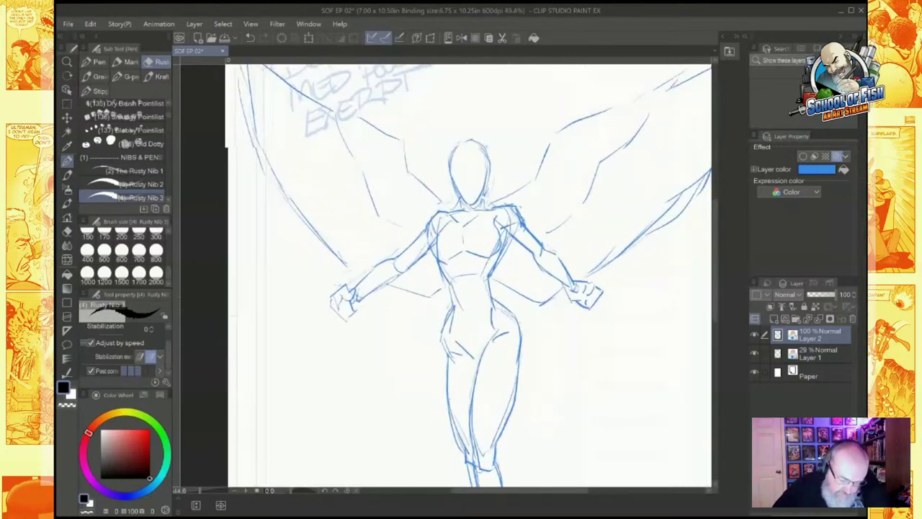
pyautogui.moveTo(310, 262); pyautogui.dragTo(329, 287)
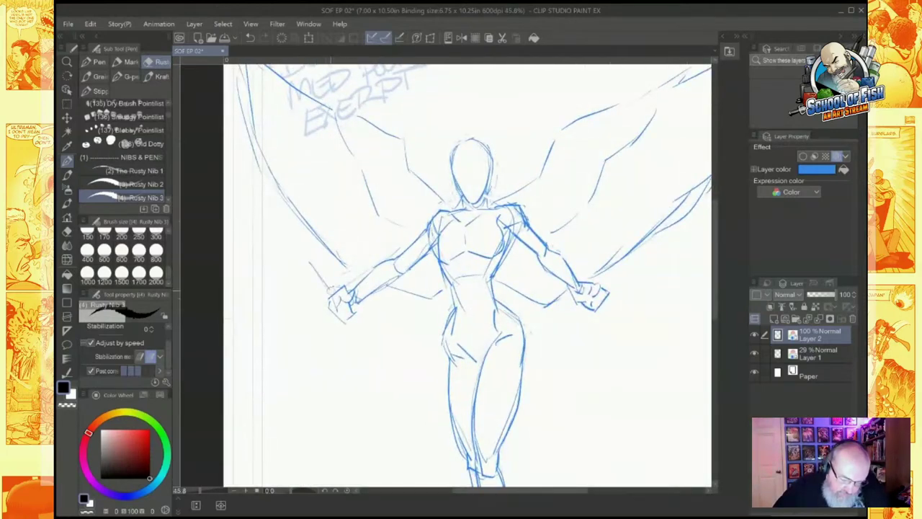
pyautogui.moveTo(317, 255); pyautogui.dragTo(333, 280)
pyautogui.moveTo(350, 318); pyautogui.dragTo(383, 352)
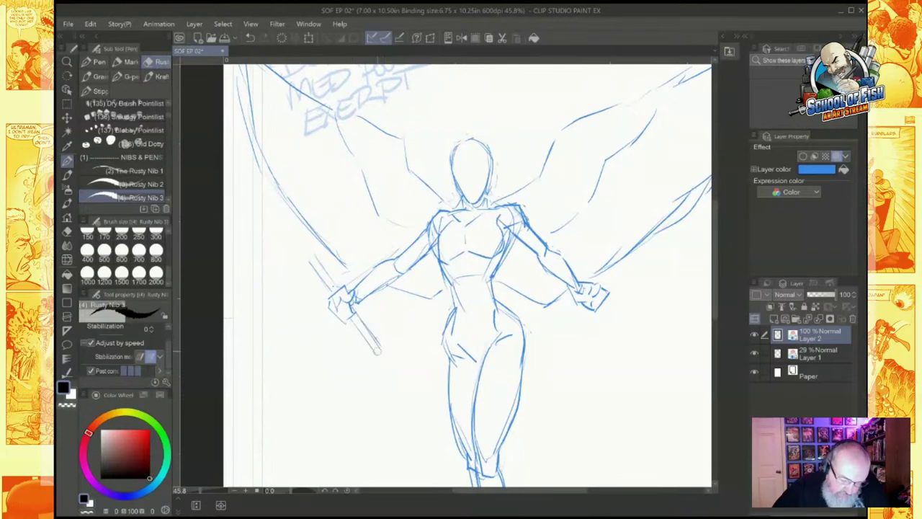
pyautogui.moveTo(355, 323); pyautogui.dragTo(380, 351)
# Step: Sketch a curved sickle blade at the upper end of the left weapon handle
pyautogui.moveTo(339, 231); pyautogui.dragTo(266, 281)
pyautogui.moveTo(328, 240)
pyautogui.mouseDown()
pyautogui.moveTo(273, 277)
pyautogui.moveTo(262, 301)
pyautogui.mouseUp()
pyautogui.moveTo(296, 256)
pyautogui.mouseDown()
pyautogui.moveTo(261, 305)
pyautogui.moveTo(280, 328)
pyautogui.moveTo(315, 261)
pyautogui.moveTo(350, 234)
pyautogui.moveTo(321, 242)
pyautogui.moveTo(247, 209)
pyautogui.mouseUp()
# Step: Sketch a mirrored sickle, with a straight handle and curved blade, in the fist on the page's right side
pyautogui.moveTo(533, 262)
pyautogui.mouseDown()
pyautogui.moveTo(486, 316)
pyautogui.moveTo(487, 330)
pyautogui.moveTo(484, 321)
pyautogui.moveTo(491, 328)
pyautogui.moveTo(548, 246)
pyautogui.mouseUp()
pyautogui.moveTo(518, 214)
pyautogui.mouseDown()
pyautogui.moveTo(574, 239)
pyautogui.moveTo(599, 285)
pyautogui.moveTo(526, 216)
pyautogui.moveTo(574, 291)
pyautogui.mouseUp()
pyautogui.moveTo(563, 254); pyautogui.dragTo(579, 306)
pyautogui.moveTo(598, 276); pyautogui.dragTo(583, 296)
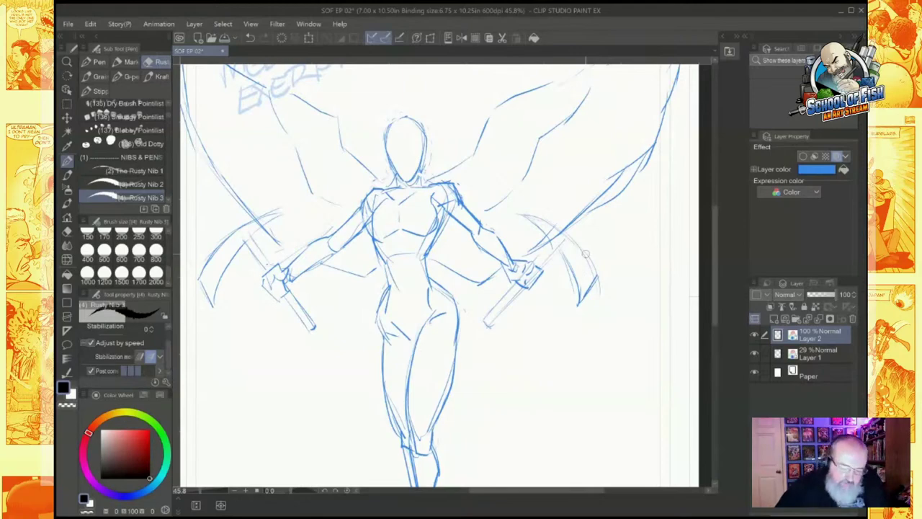
pyautogui.scroll(-3, 586, 254)
pyautogui.scroll(5, 586, 253)
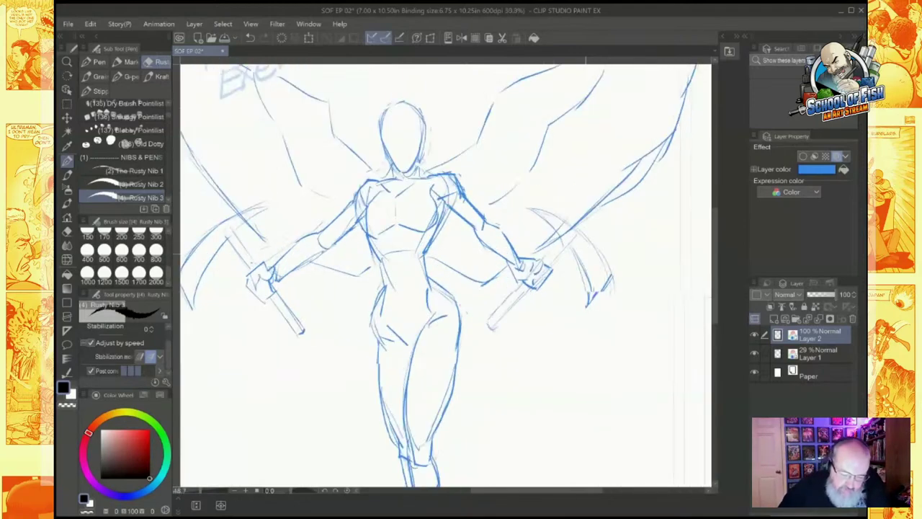
# Step: Redraw the figure's head with a smaller, lower cranium and erase the old outer head outline
pyautogui.scroll(3, 586, 253)
pyautogui.scroll(5, 586, 253)
pyautogui.scroll(-2, 586, 253)
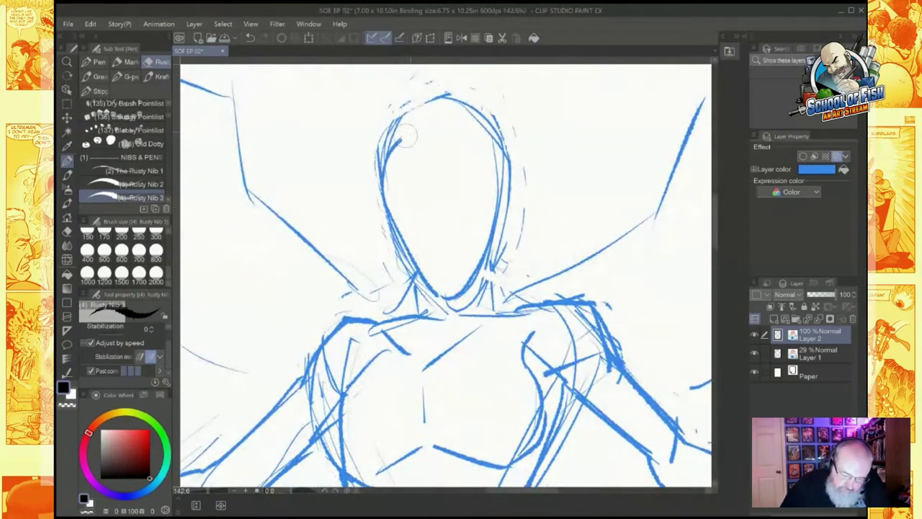
pyautogui.moveTo(385, 163)
pyautogui.mouseDown()
pyautogui.moveTo(459, 126)
pyautogui.moveTo(415, 129)
pyautogui.moveTo(476, 131)
pyautogui.moveTo(492, 148)
pyautogui.moveTo(462, 127)
pyautogui.moveTo(500, 166)
pyautogui.mouseUp()
pyautogui.moveTo(473, 128)
pyautogui.mouseDown()
pyautogui.moveTo(489, 151)
pyautogui.moveTo(506, 186)
pyautogui.moveTo(494, 171)
pyautogui.moveTo(489, 250)
pyautogui.mouseUp()
pyautogui.moveTo(498, 173); pyautogui.dragTo(468, 284)
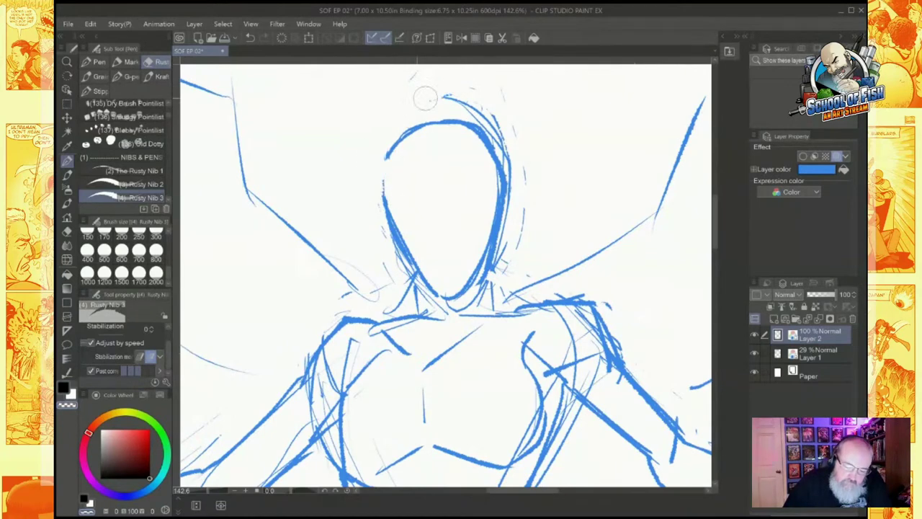
pyautogui.moveTo(468, 108)
pyautogui.mouseDown()
pyautogui.moveTo(494, 117)
pyautogui.moveTo(449, 113)
pyautogui.moveTo(493, 133)
pyautogui.moveTo(511, 121)
pyautogui.moveTo(526, 182)
pyautogui.moveTo(516, 229)
pyautogui.moveTo(507, 226)
pyautogui.moveTo(501, 282)
pyautogui.mouseUp()
pyautogui.moveTo(376, 199); pyautogui.dragTo(385, 244)
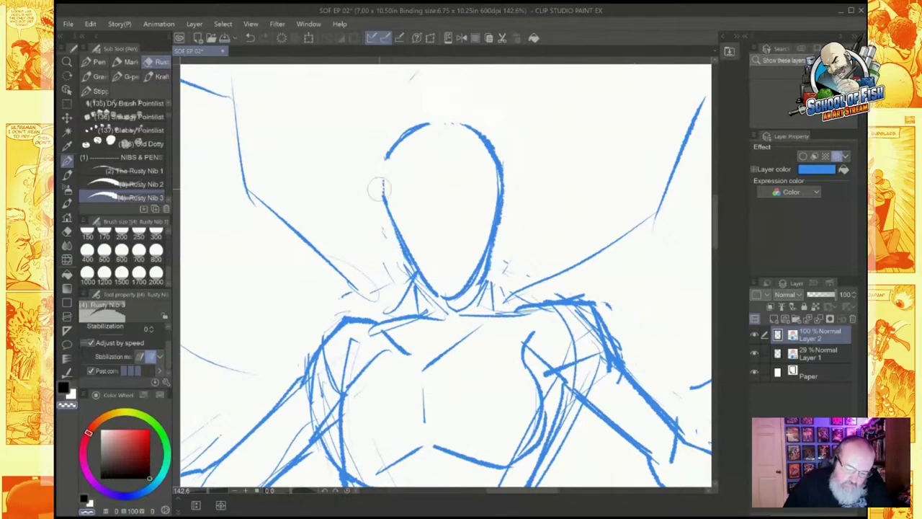
# Step: Redraw the head contour from temple to jaw on the page's left side and trim the stray lines inside it
pyautogui.press('c')
pyautogui.moveTo(394, 154)
pyautogui.mouseDown()
pyautogui.moveTo(394, 212)
pyautogui.moveTo(390, 142)
pyautogui.moveTo(404, 266)
pyautogui.mouseUp()
pyautogui.moveTo(400, 228)
pyautogui.mouseDown()
pyautogui.moveTo(421, 273)
pyautogui.moveTo(402, 262)
pyautogui.moveTo(427, 283)
pyautogui.mouseUp()
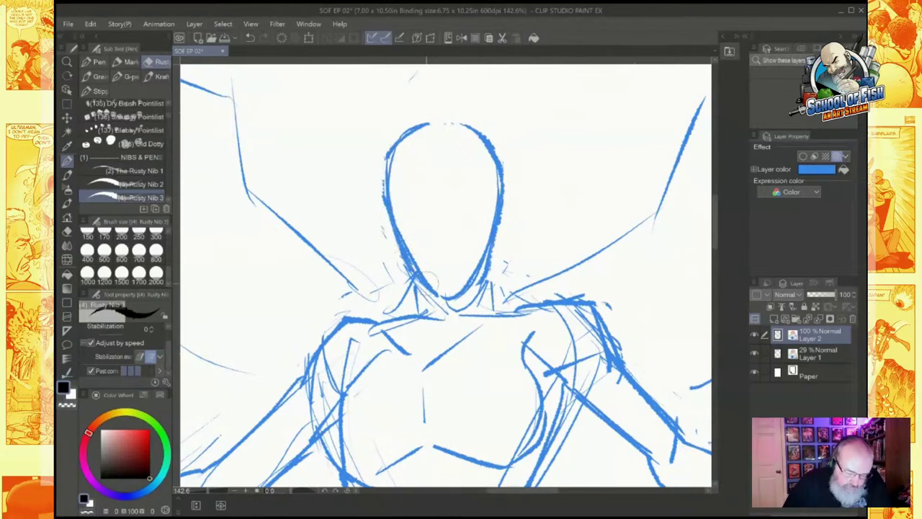
pyautogui.click(68, 403)
pyautogui.moveTo(401, 223)
pyautogui.mouseDown()
pyautogui.moveTo(427, 275)
pyautogui.moveTo(446, 288)
pyautogui.mouseUp()
pyautogui.press('c')
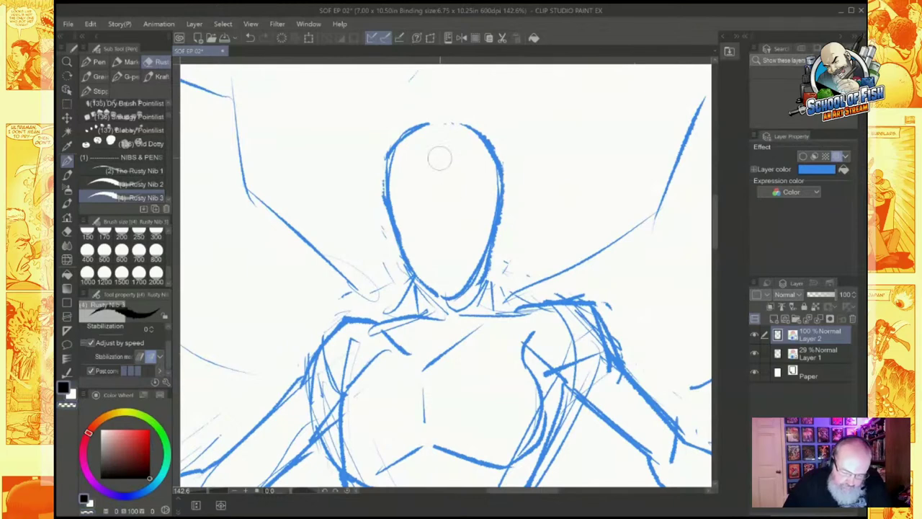
# Step: Sketch the face with a vertical centre line, angled eyes, a nose and lips
pyautogui.moveTo(440, 155); pyautogui.dragTo(444, 288)
pyautogui.moveTo(438, 195); pyautogui.dragTo(440, 291)
pyautogui.moveTo(392, 216)
pyautogui.mouseDown()
pyautogui.moveTo(440, 215)
pyautogui.moveTo(473, 199)
pyautogui.moveTo(457, 226)
pyautogui.moveTo(468, 224)
pyautogui.moveTo(413, 204)
pyautogui.mouseUp()
pyautogui.moveTo(428, 245)
pyautogui.mouseDown()
pyautogui.moveTo(450, 254)
pyautogui.moveTo(440, 272)
pyautogui.moveTo(430, 266)
pyautogui.moveTo(447, 253)
pyautogui.moveTo(432, 269)
pyautogui.moveTo(455, 264)
pyautogui.moveTo(431, 284)
pyautogui.moveTo(460, 268)
pyautogui.moveTo(429, 261)
pyautogui.moveTo(433, 253)
pyautogui.moveTo(454, 266)
pyautogui.moveTo(459, 248)
pyautogui.moveTo(461, 258)
pyautogui.mouseUp()
pyautogui.moveTo(401, 234)
pyautogui.mouseDown()
pyautogui.moveTo(413, 269)
pyautogui.moveTo(456, 288)
pyautogui.moveTo(492, 266)
pyautogui.moveTo(497, 242)
pyautogui.mouseUp()
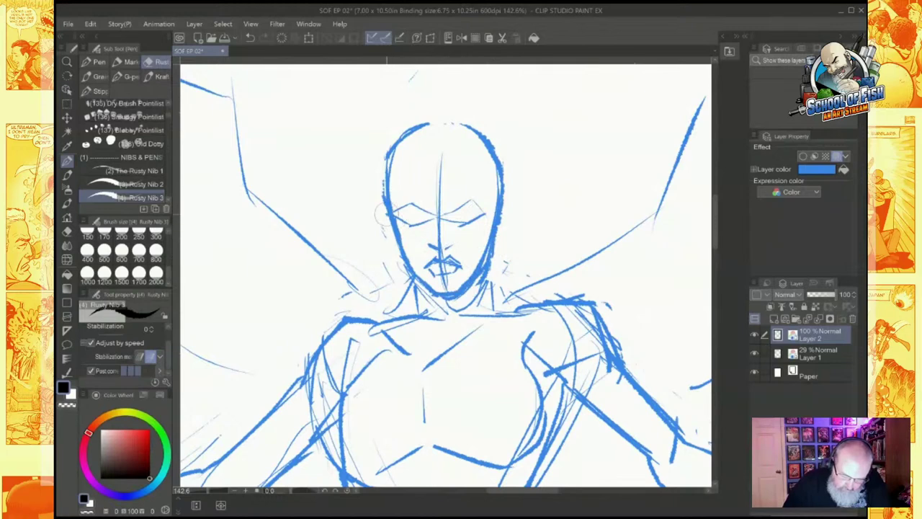
# Step: Add ears at eye level, refine the skull outline and erase excess lines around the jaw and neck
pyautogui.moveTo(504, 203); pyautogui.dragTo(506, 238)
pyautogui.moveTo(395, 147); pyautogui.dragTo(437, 121)
pyautogui.moveTo(401, 142); pyautogui.dragTo(487, 138)
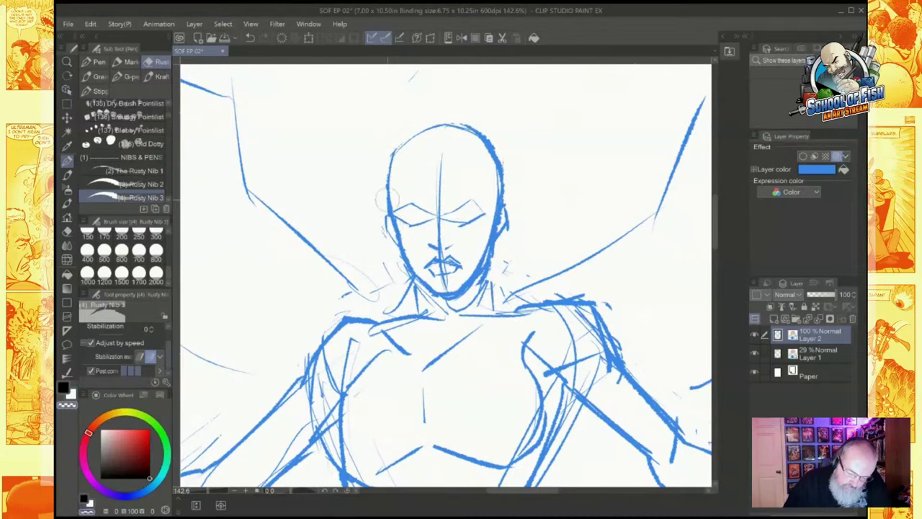
pyautogui.moveTo(495, 222)
pyautogui.mouseDown()
pyautogui.moveTo(487, 268)
pyautogui.moveTo(476, 265)
pyautogui.moveTo(467, 289)
pyautogui.mouseUp()
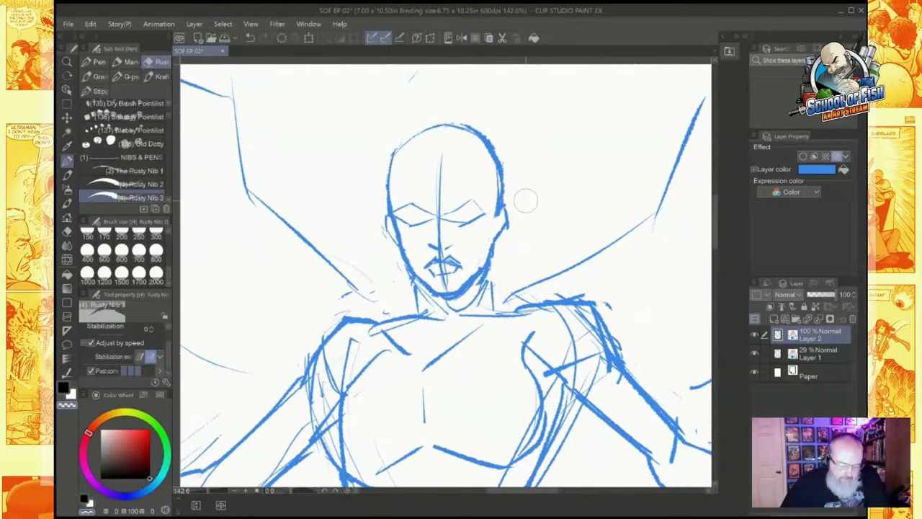
pyautogui.press('c')
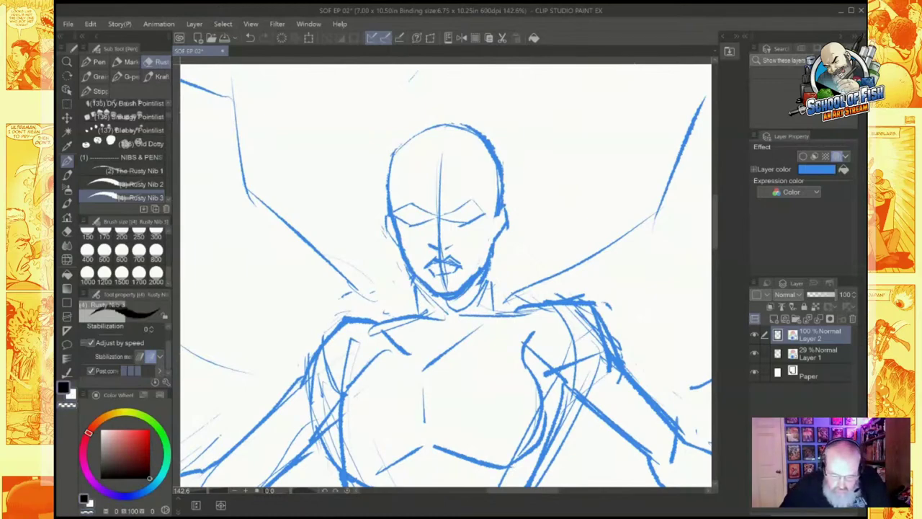
# Step: Sketch the rows of short inner feathers on the wing on the page's right side
pyautogui.scroll(-1, 503, 264)
pyautogui.scroll(-1, 504, 266)
pyautogui.moveTo(503, 266); pyautogui.dragTo(461, 320)
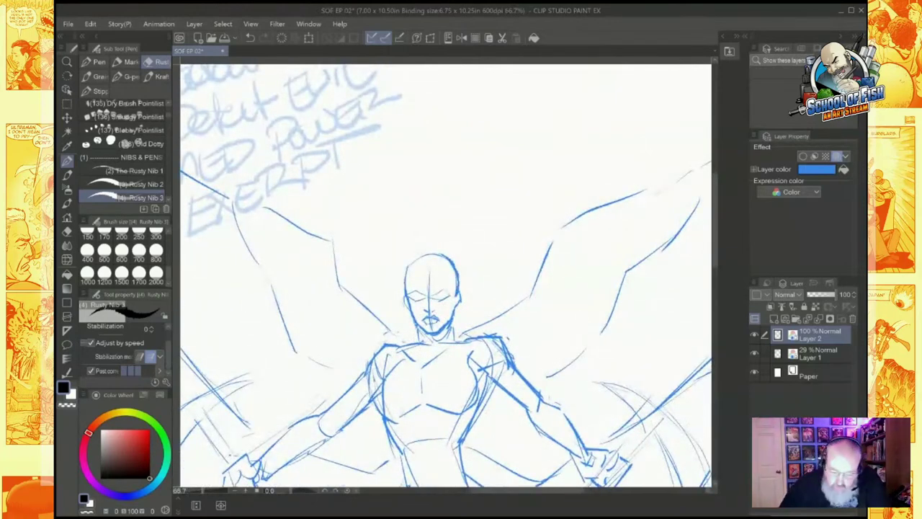
pyautogui.moveTo(416, 232); pyautogui.dragTo(295, 237)
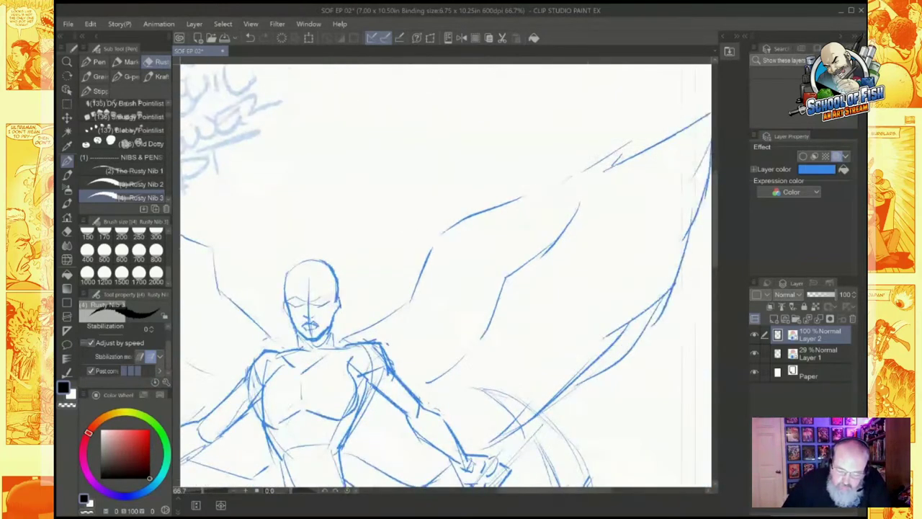
pyautogui.moveTo(516, 199)
pyautogui.mouseDown()
pyautogui.moveTo(570, 176)
pyautogui.moveTo(572, 192)
pyautogui.moveTo(510, 223)
pyautogui.mouseUp()
pyautogui.moveTo(571, 178)
pyautogui.mouseDown()
pyautogui.moveTo(572, 209)
pyautogui.moveTo(524, 238)
pyautogui.moveTo(539, 252)
pyautogui.moveTo(503, 259)
pyautogui.moveTo(510, 275)
pyautogui.moveTo(476, 279)
pyautogui.moveTo(457, 295)
pyautogui.moveTo(455, 316)
pyautogui.moveTo(431, 332)
pyautogui.moveTo(449, 354)
pyautogui.moveTo(414, 368)
pyautogui.moveTo(412, 390)
pyautogui.mouseUp()
pyautogui.moveTo(497, 223)
pyautogui.mouseDown()
pyautogui.moveTo(450, 263)
pyautogui.moveTo(473, 255)
pyautogui.moveTo(455, 274)
pyautogui.moveTo(475, 265)
pyautogui.moveTo(415, 343)
pyautogui.moveTo(423, 333)
pyautogui.moveTo(396, 355)
pyautogui.mouseUp()
# Step: Sketch matching short inner feathers on the wing on the page's left side
pyautogui.moveTo(426, 317); pyautogui.dragTo(657, 319)
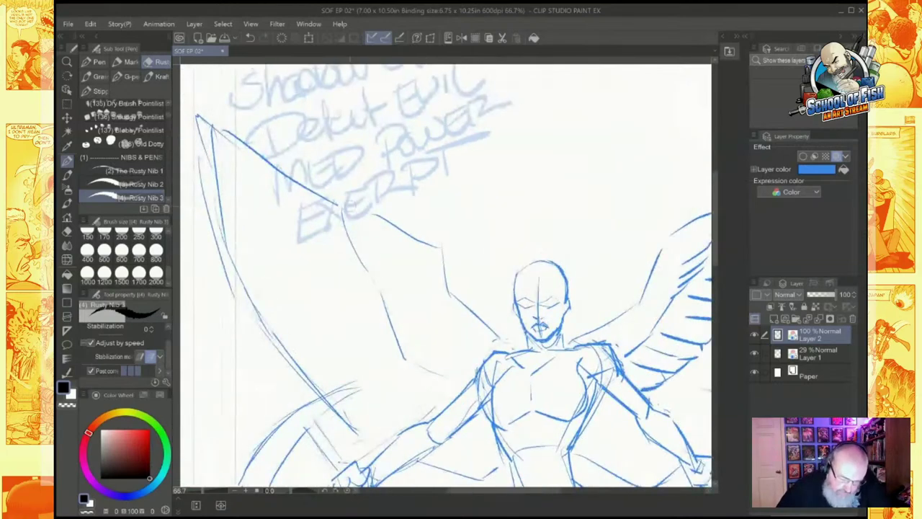
pyautogui.moveTo(345, 195)
pyautogui.mouseDown()
pyautogui.moveTo(354, 231)
pyautogui.moveTo(397, 249)
pyautogui.mouseUp()
pyautogui.moveTo(342, 216)
pyautogui.mouseDown()
pyautogui.moveTo(361, 258)
pyautogui.moveTo(398, 268)
pyautogui.moveTo(467, 351)
pyautogui.mouseUp()
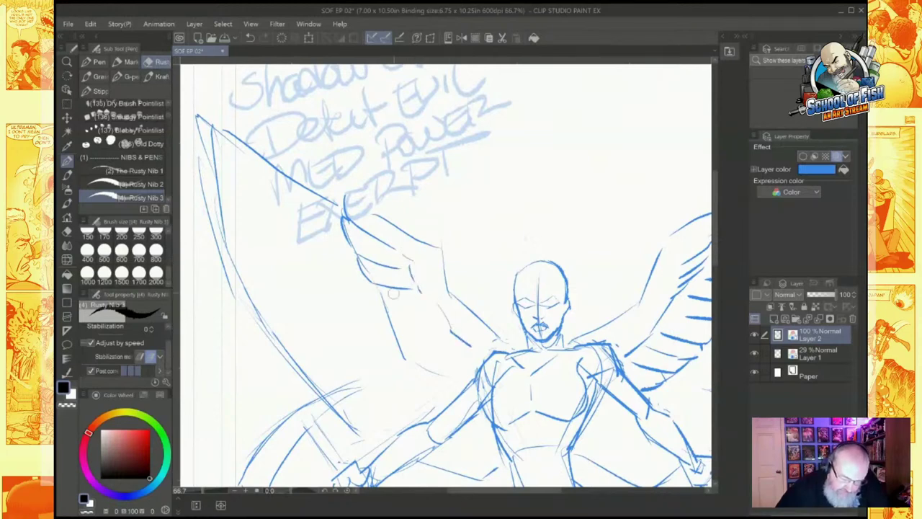
pyautogui.moveTo(372, 284)
pyautogui.mouseDown()
pyautogui.moveTo(401, 314)
pyautogui.moveTo(435, 325)
pyautogui.moveTo(413, 336)
pyautogui.moveTo(440, 331)
pyautogui.moveTo(404, 356)
pyautogui.moveTo(453, 356)
pyautogui.moveTo(424, 372)
pyautogui.moveTo(474, 383)
pyautogui.mouseUp()
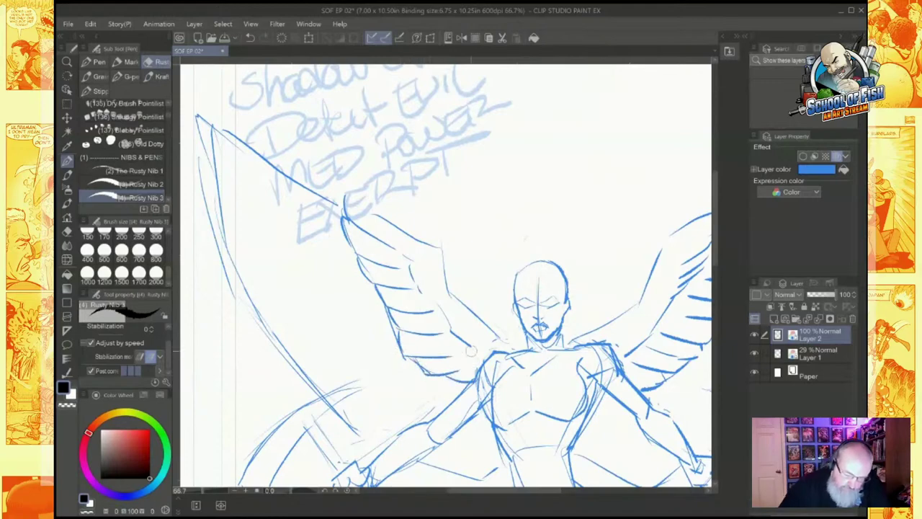
# Step: Draw the long outer feathers of the wing on the page's right side, fanning from the wing joint to the outer edge
pyautogui.moveTo(548, 281)
pyautogui.mouseDown()
pyautogui.moveTo(373, 291)
pyautogui.moveTo(234, 313)
pyautogui.moveTo(243, 312)
pyautogui.mouseUp()
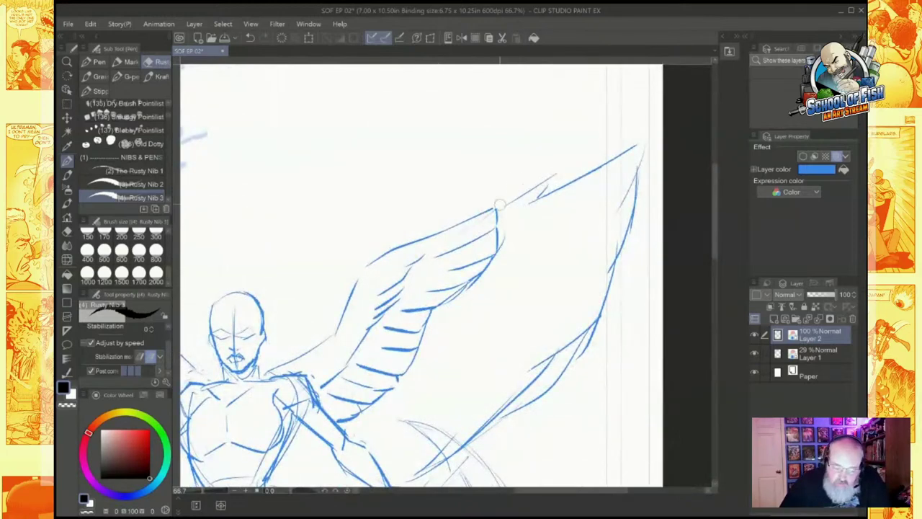
pyautogui.moveTo(495, 210)
pyautogui.mouseDown()
pyautogui.moveTo(573, 169)
pyautogui.moveTo(545, 208)
pyautogui.moveTo(497, 231)
pyautogui.mouseUp()
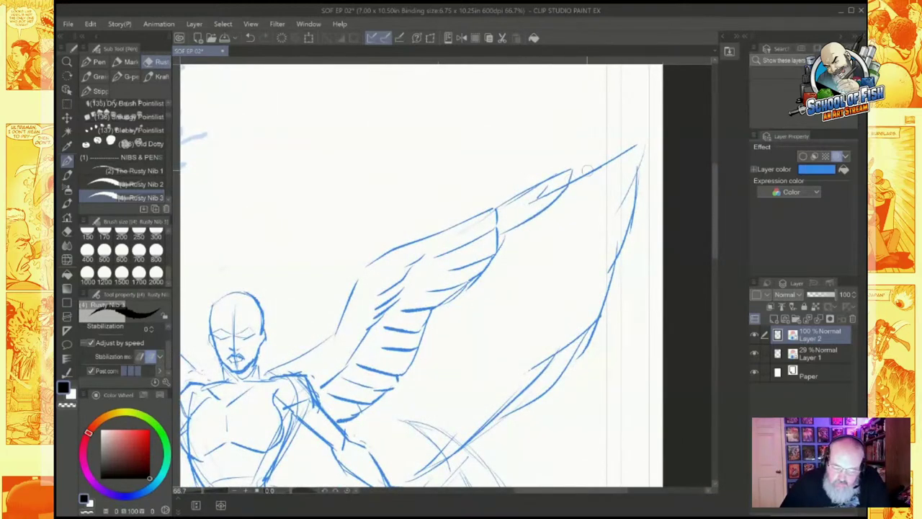
pyautogui.moveTo(566, 180)
pyautogui.mouseDown()
pyautogui.moveTo(652, 140)
pyautogui.moveTo(630, 191)
pyautogui.moveTo(504, 250)
pyautogui.mouseUp()
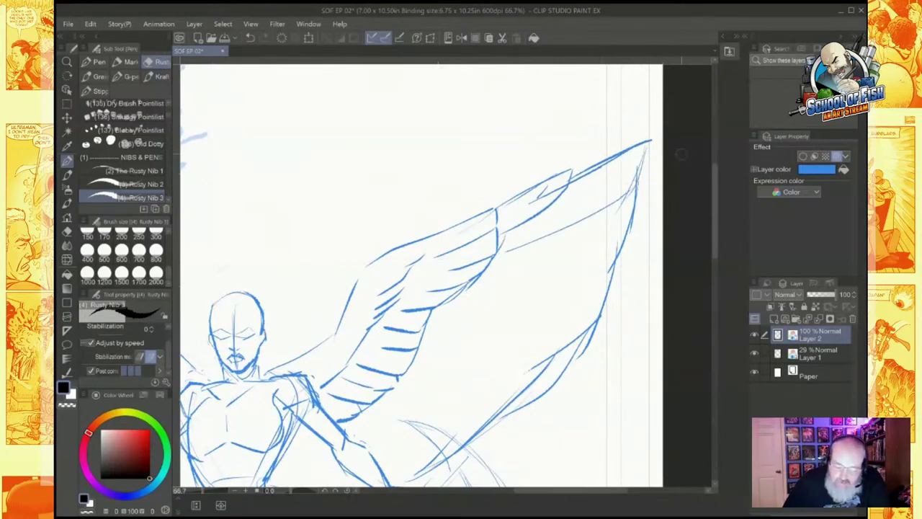
pyautogui.moveTo(651, 184)
pyautogui.mouseDown()
pyautogui.moveTo(633, 232)
pyautogui.moveTo(481, 282)
pyautogui.mouseUp()
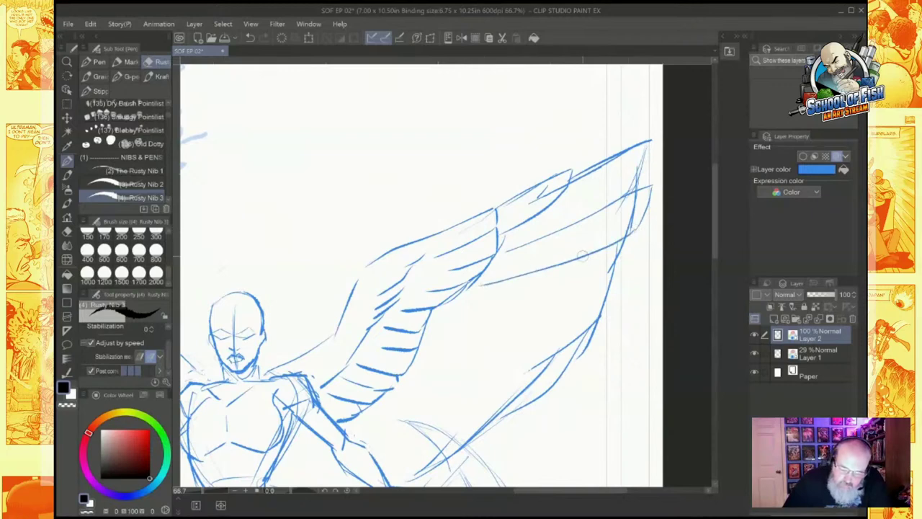
pyautogui.moveTo(642, 242)
pyautogui.mouseDown()
pyautogui.moveTo(581, 285)
pyautogui.moveTo(465, 307)
pyautogui.mouseUp()
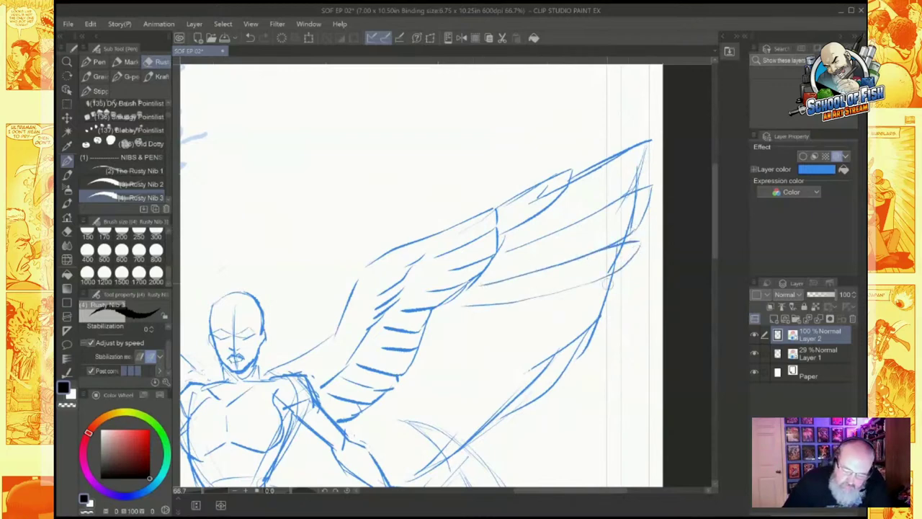
pyautogui.moveTo(623, 276)
pyautogui.mouseDown()
pyautogui.moveTo(588, 319)
pyautogui.moveTo(435, 335)
pyautogui.mouseUp()
pyautogui.moveTo(518, 316)
pyautogui.mouseDown()
pyautogui.moveTo(507, 316)
pyautogui.moveTo(723, 318)
pyautogui.moveTo(606, 319)
pyautogui.moveTo(456, 296)
pyautogui.mouseUp()
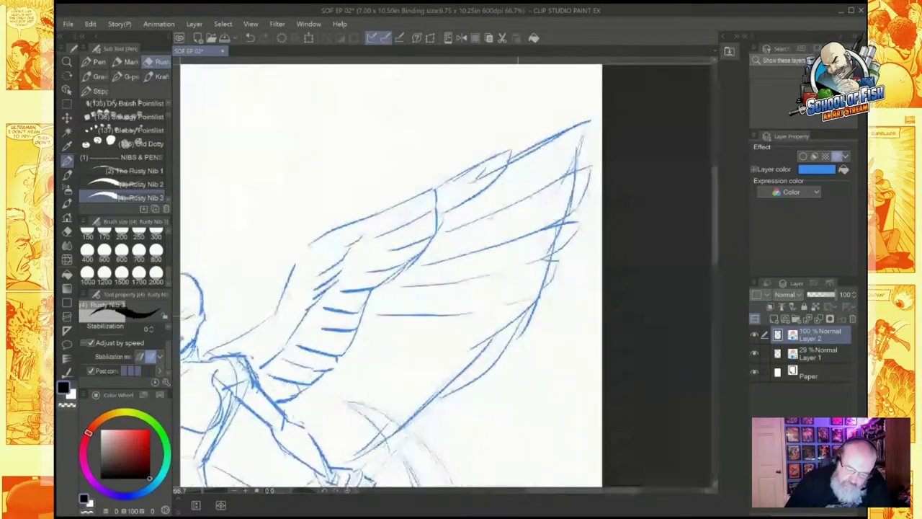
pyautogui.moveTo(366, 330)
pyautogui.mouseDown()
pyautogui.moveTo(477, 332)
pyautogui.moveTo(520, 307)
pyautogui.mouseUp()
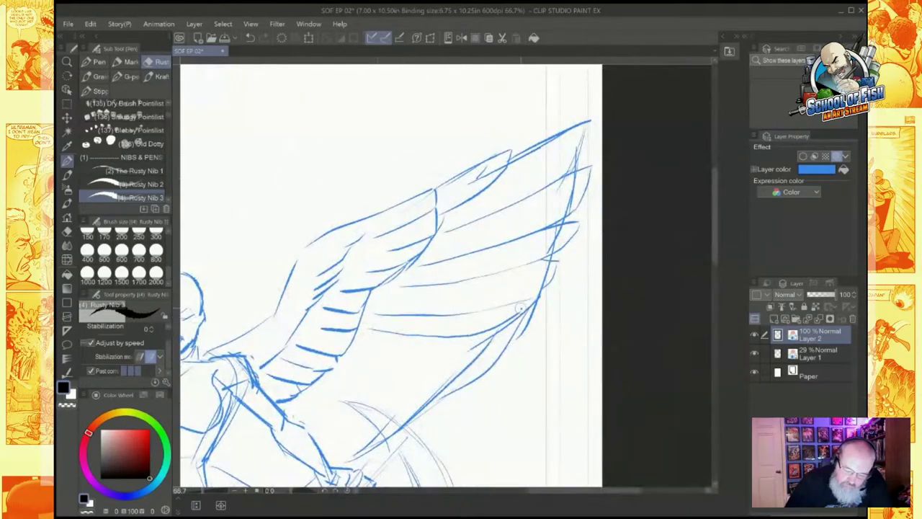
# Step: Draw the long outer feathers of the wing on the page's left side, overlapping the faded power notes
pyautogui.moveTo(289, 295); pyautogui.dragTo(718, 278)
pyautogui.moveTo(333, 146); pyautogui.dragTo(415, 202)
pyautogui.moveTo(330, 144)
pyautogui.mouseDown()
pyautogui.moveTo(343, 179)
pyautogui.moveTo(406, 217)
pyautogui.mouseUp()
pyautogui.moveTo(261, 113); pyautogui.dragTo(331, 161)
pyautogui.moveTo(262, 118); pyautogui.dragTo(278, 187)
pyautogui.moveTo(264, 122)
pyautogui.mouseDown()
pyautogui.moveTo(284, 165)
pyautogui.moveTo(314, 194)
pyautogui.moveTo(380, 225)
pyautogui.mouseUp()
pyautogui.moveTo(327, 202); pyautogui.dragTo(418, 237)
pyautogui.moveTo(297, 178)
pyautogui.mouseDown()
pyautogui.moveTo(272, 165)
pyautogui.moveTo(292, 180)
pyautogui.moveTo(287, 215)
pyautogui.moveTo(411, 256)
pyautogui.mouseUp()
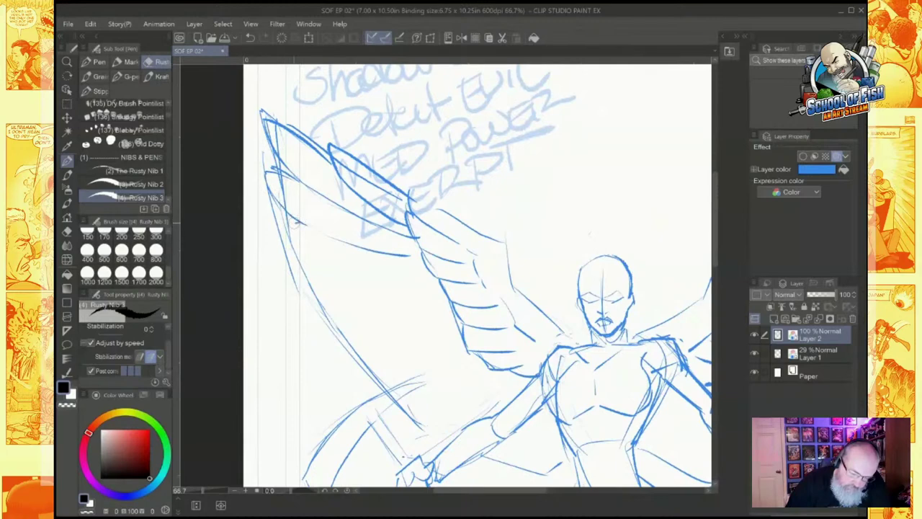
pyautogui.moveTo(279, 220)
pyautogui.mouseDown()
pyautogui.moveTo(333, 266)
pyautogui.moveTo(436, 271)
pyautogui.mouseUp()
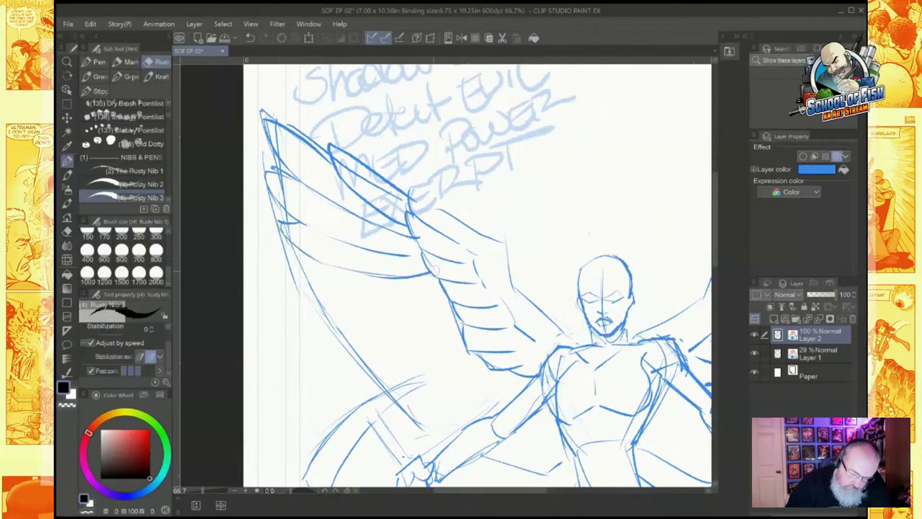
pyautogui.moveTo(315, 260)
pyautogui.mouseDown()
pyautogui.moveTo(296, 276)
pyautogui.moveTo(338, 294)
pyautogui.moveTo(429, 287)
pyautogui.mouseUp()
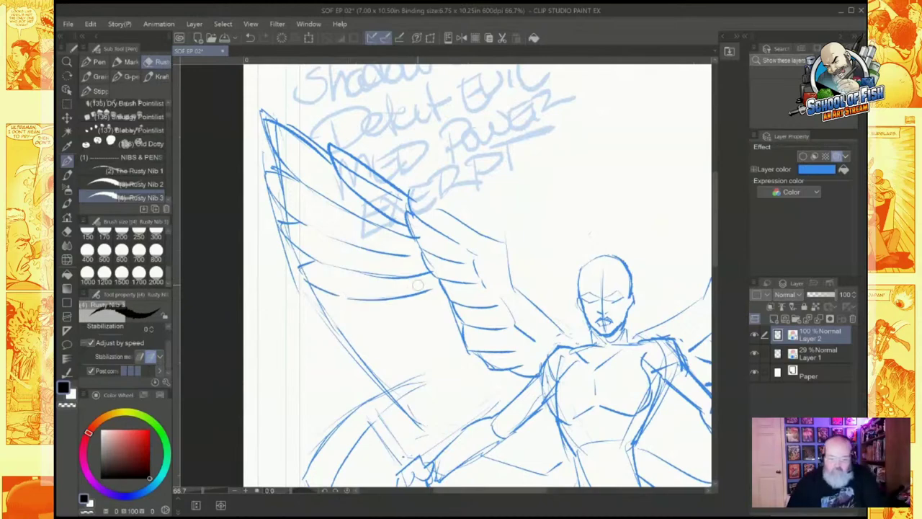
# Step: Fill in the remaining lower feathers on both wings, including the short ones beside the torso behind the arms
pyautogui.hotkey('ctrl', '-')
pyautogui.hotkey('ctrl', '-')
pyautogui.hotkey('ctrl', '-')
pyautogui.moveTo(526, 312); pyautogui.dragTo(369, 235)
pyautogui.scroll(3, 418, 285)
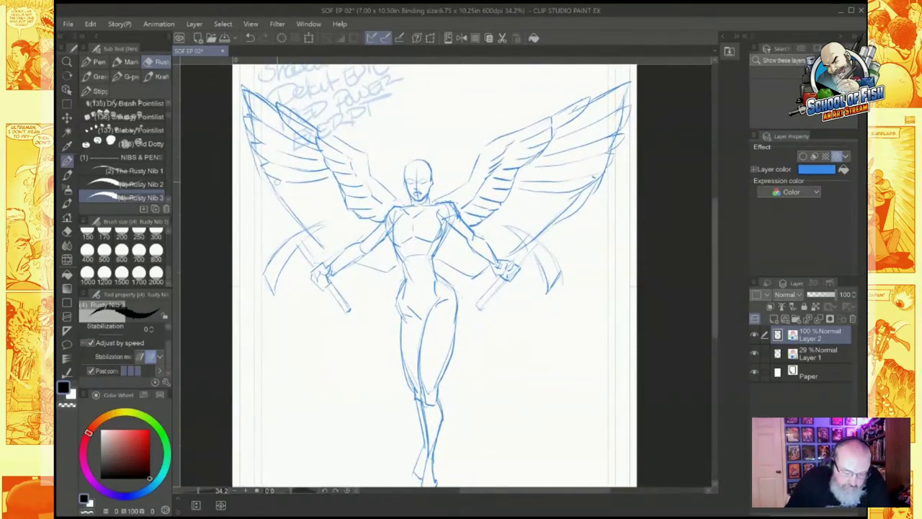
pyautogui.moveTo(291, 199); pyautogui.dragTo(338, 186)
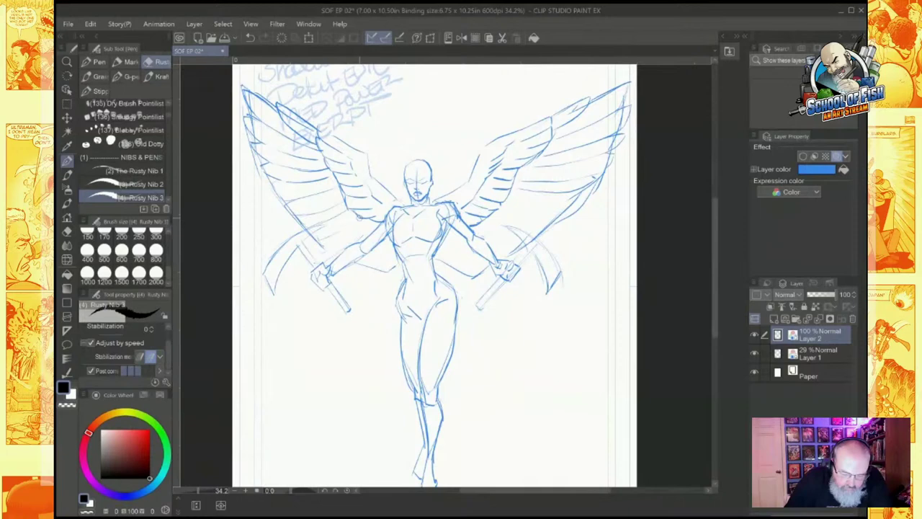
pyautogui.moveTo(374, 218); pyautogui.dragTo(332, 245)
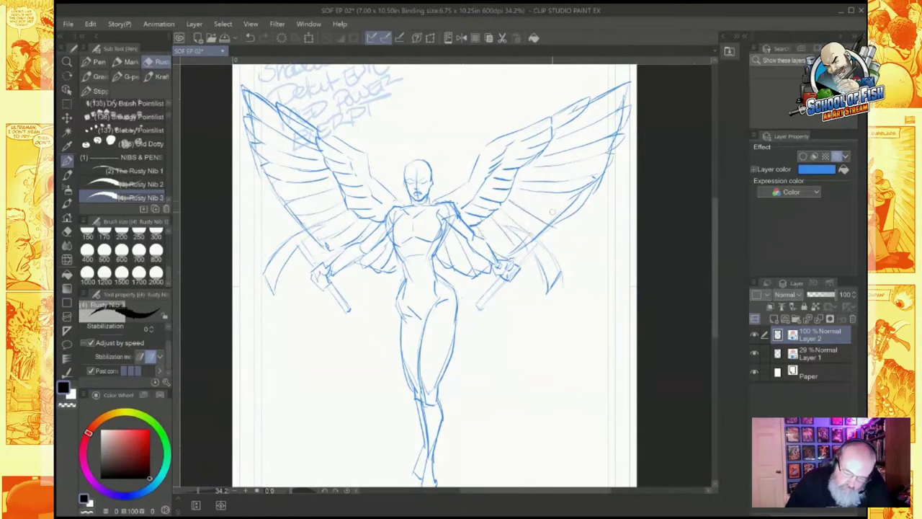
pyautogui.moveTo(529, 203); pyautogui.dragTo(568, 204)
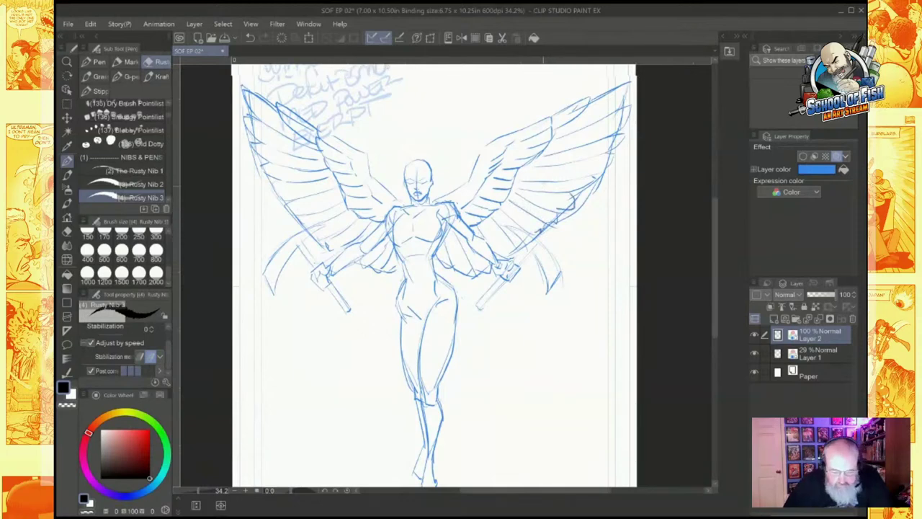
# Step: Sketch a raised thigh and bent knee for the leg on the page's left side, over the existing straight leg
pyautogui.scroll(-4, 544, 186)
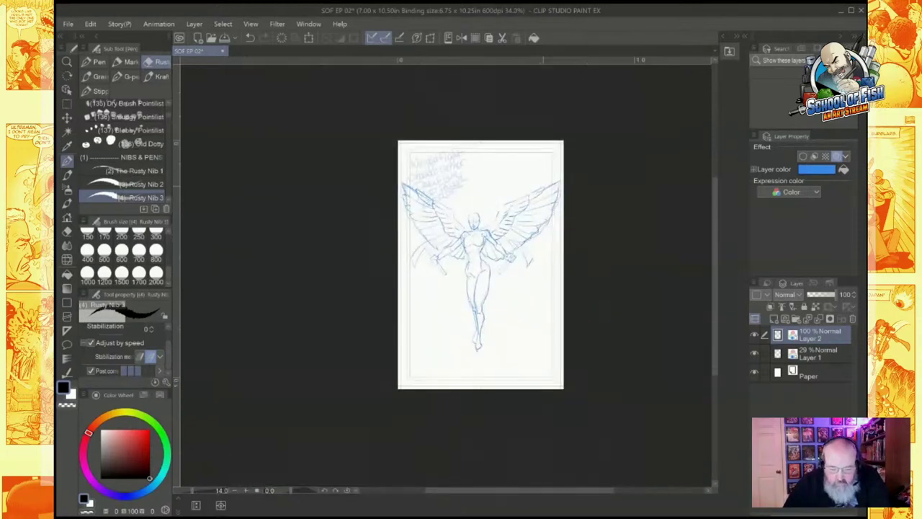
pyautogui.scroll(3, 543, 186)
pyautogui.scroll(1, 440, 268)
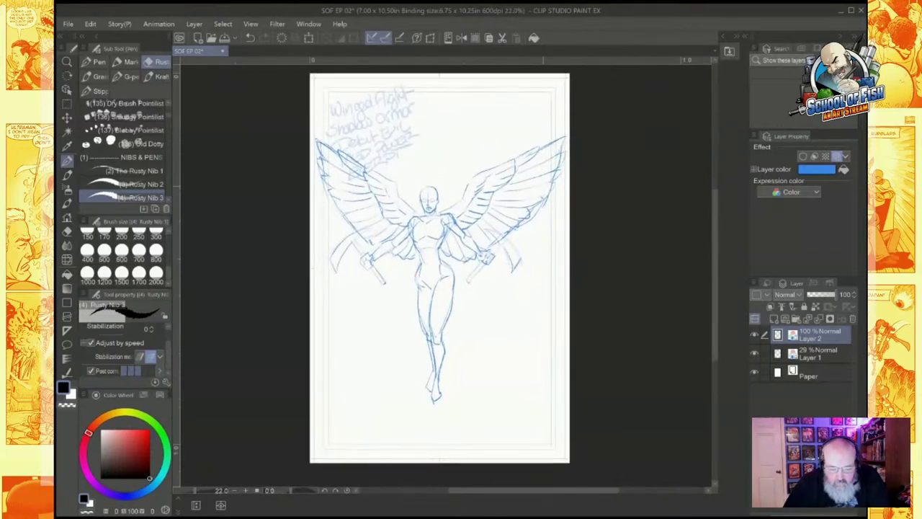
pyautogui.scroll(3, 446, 411)
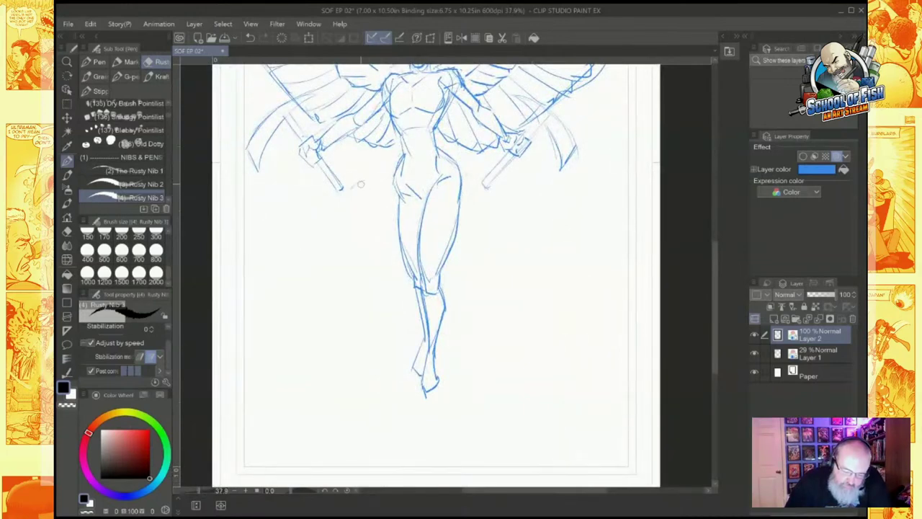
pyautogui.moveTo(353, 186)
pyautogui.mouseDown()
pyautogui.moveTo(353, 216)
pyautogui.moveTo(370, 205)
pyautogui.moveTo(353, 212)
pyautogui.moveTo(383, 216)
pyautogui.moveTo(366, 237)
pyautogui.moveTo(380, 209)
pyautogui.mouseUp()
pyautogui.moveTo(400, 258)
pyautogui.mouseDown()
pyautogui.moveTo(387, 220)
pyautogui.moveTo(409, 218)
pyautogui.moveTo(386, 211)
pyautogui.moveTo(425, 208)
pyautogui.mouseUp()
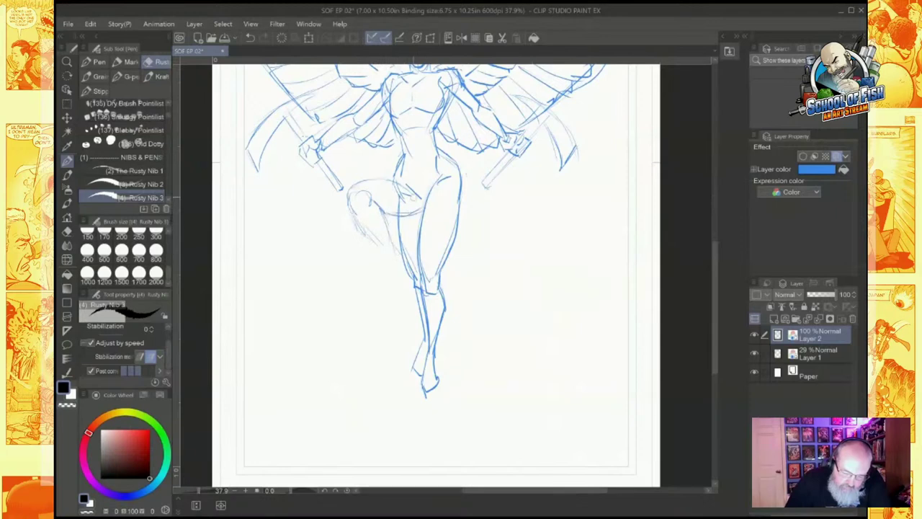
pyautogui.moveTo(358, 183)
pyautogui.mouseDown()
pyautogui.moveTo(404, 179)
pyautogui.moveTo(376, 204)
pyautogui.mouseUp()
# Step: Erase the old straight leg and foot beneath the raised thigh
pyautogui.press('c')
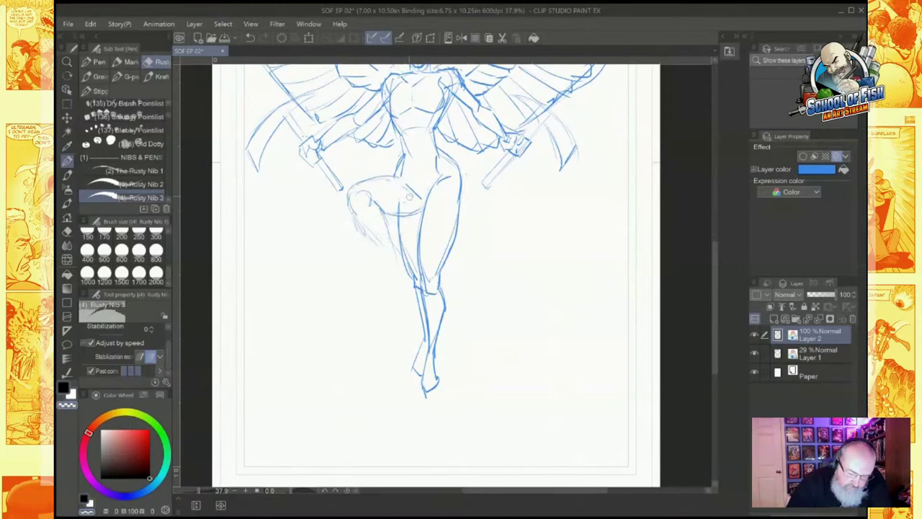
pyautogui.moveTo(399, 214); pyautogui.dragTo(424, 336)
pyautogui.moveTo(421, 343); pyautogui.dragTo(412, 368)
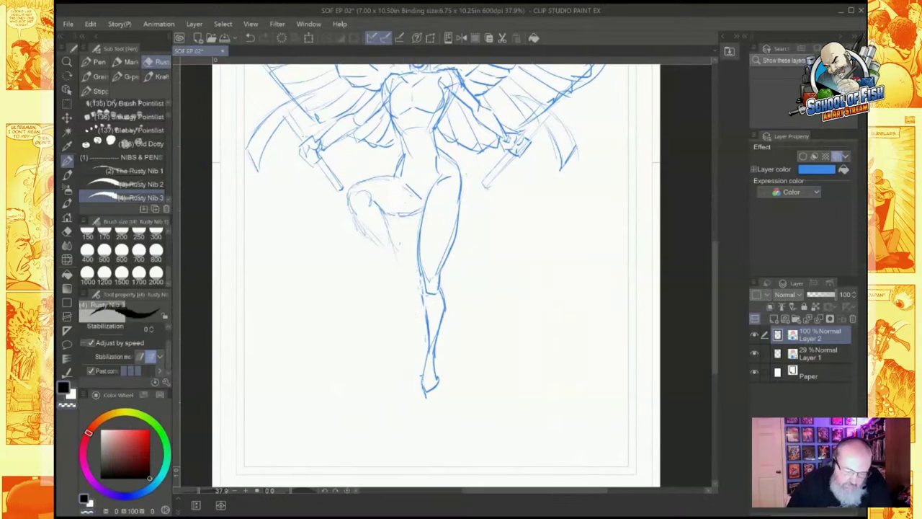
# Step: Draw the raised leg's shin, calf and pointed foot hanging below the bent knee
pyautogui.moveTo(358, 189)
pyautogui.mouseDown()
pyautogui.moveTo(356, 211)
pyautogui.moveTo(351, 194)
pyautogui.moveTo(373, 196)
pyautogui.moveTo(389, 251)
pyautogui.mouseUp()
pyautogui.moveTo(353, 216)
pyautogui.mouseDown()
pyautogui.moveTo(400, 260)
pyautogui.moveTo(393, 290)
pyautogui.mouseUp()
pyautogui.moveTo(389, 256)
pyautogui.mouseDown()
pyautogui.moveTo(393, 296)
pyautogui.moveTo(404, 262)
pyautogui.moveTo(393, 282)
pyautogui.moveTo(397, 297)
pyautogui.moveTo(402, 291)
pyautogui.mouseUp()
pyautogui.moveTo(405, 260)
pyautogui.mouseDown()
pyautogui.moveTo(402, 268)
pyautogui.moveTo(386, 232)
pyautogui.moveTo(386, 185)
pyautogui.moveTo(418, 212)
pyautogui.moveTo(424, 205)
pyautogui.mouseUp()
pyautogui.moveTo(459, 68)
pyautogui.mouseDown()
pyautogui.moveTo(473, 109)
pyautogui.moveTo(447, 180)
pyautogui.mouseUp()
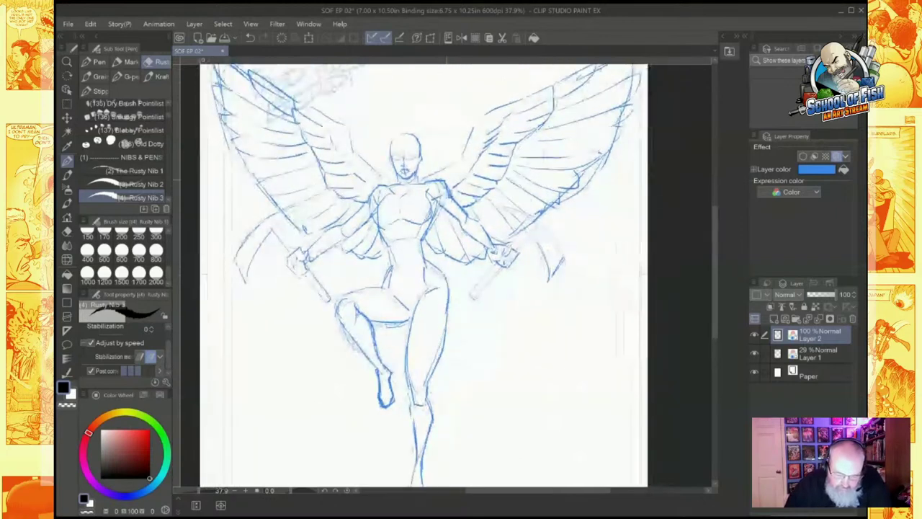
# Step: Flip the canvas view horizontally to check the pose of the winged figure
pyautogui.scroll(-2, 504, 260)
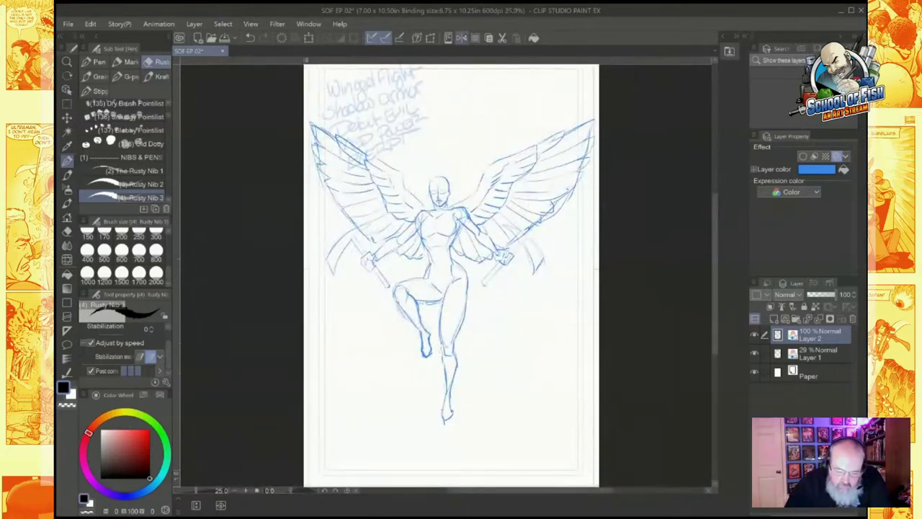
pyautogui.click(462, 38)
pyautogui.scroll(3, 530, 245)
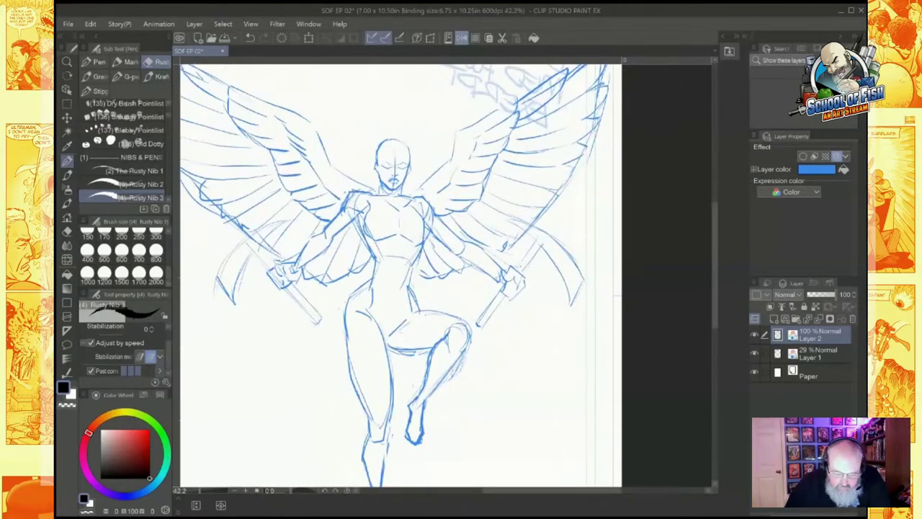
# Step: Lasso the raised leg, stretch it slightly upward and outward with a scale transform, and clear the selection
pyautogui.moveTo(455, 302); pyautogui.dragTo(462, 248)
pyautogui.press('m')
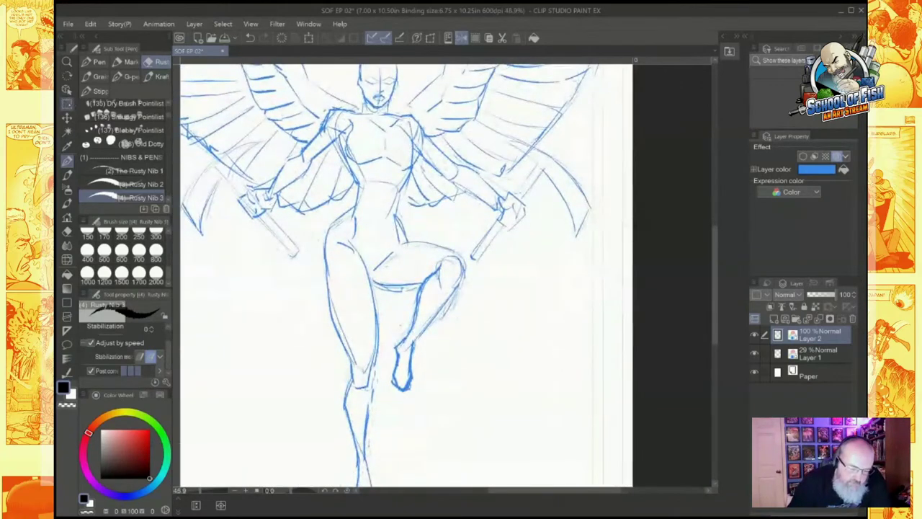
pyautogui.moveTo(439, 231)
pyautogui.mouseDown()
pyautogui.moveTo(391, 217)
pyautogui.moveTo(373, 266)
pyautogui.moveTo(392, 333)
pyautogui.moveTo(387, 373)
pyautogui.moveTo(409, 395)
pyautogui.moveTo(471, 281)
pyautogui.moveTo(461, 235)
pyautogui.mouseUp()
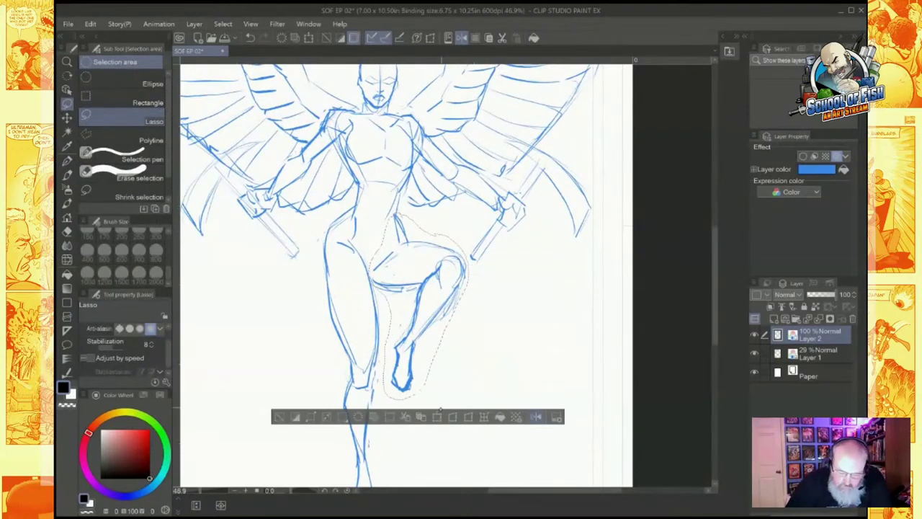
pyautogui.click(437, 417)
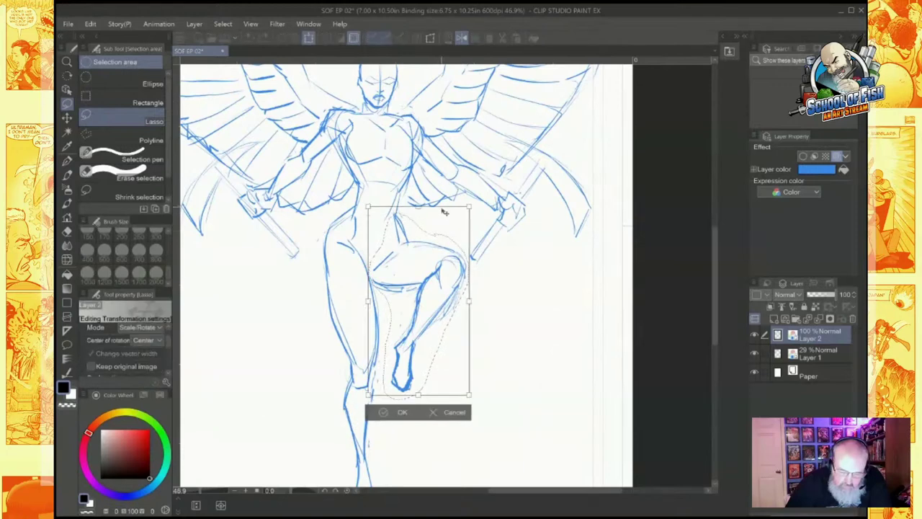
pyautogui.moveTo(442, 205); pyautogui.dragTo(442, 206)
pyautogui.moveTo(472, 295); pyautogui.dragTo(474, 296)
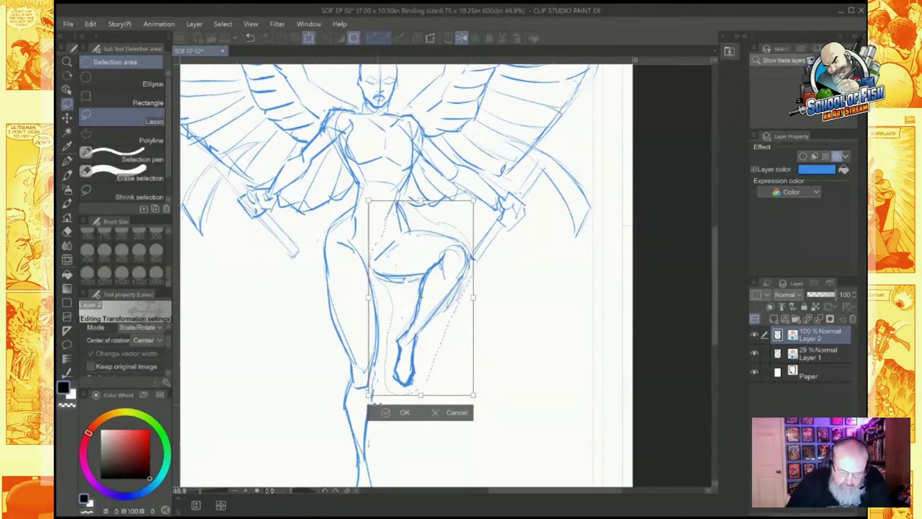
pyautogui.click(387, 412)
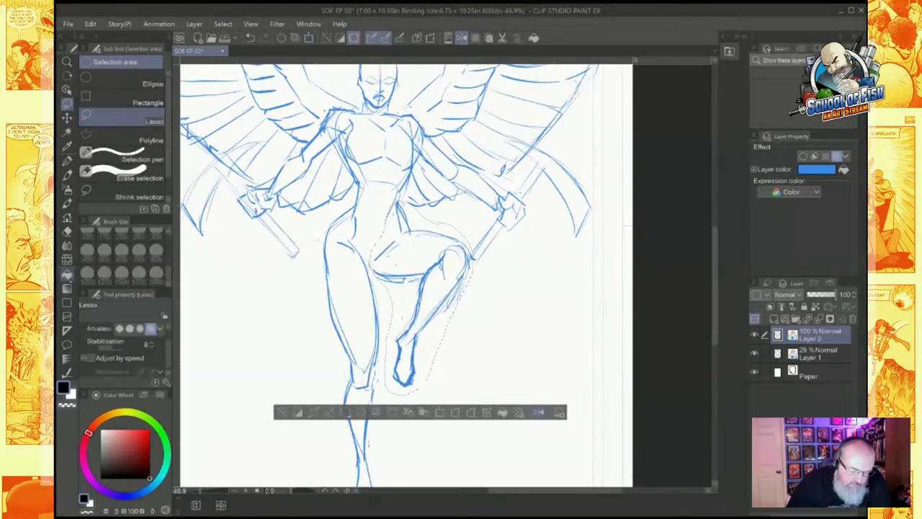
pyautogui.press('p')
pyautogui.hotkey('ctrl', 'd')
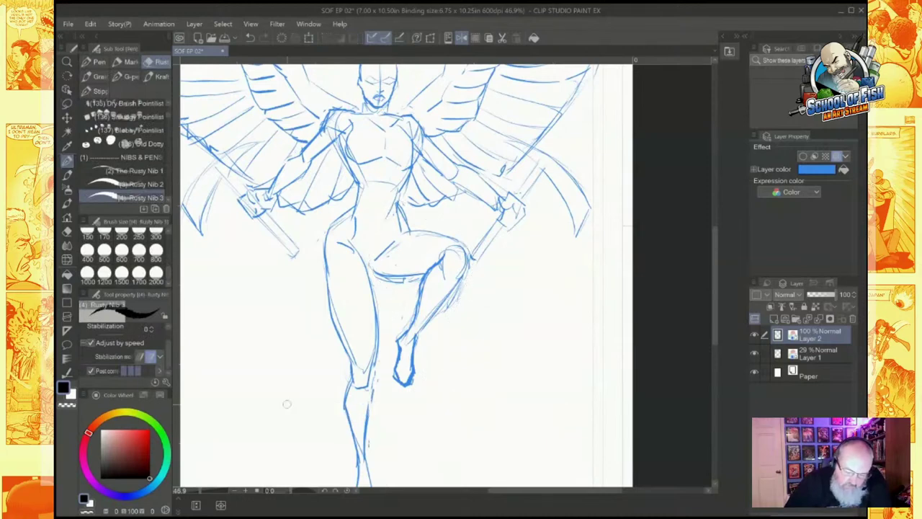
# Step: Erase the stray sketch lines along the outer edge of the raised leg's shin and knee
pyautogui.click(67, 405)
pyautogui.moveTo(471, 279); pyautogui.dragTo(440, 315)
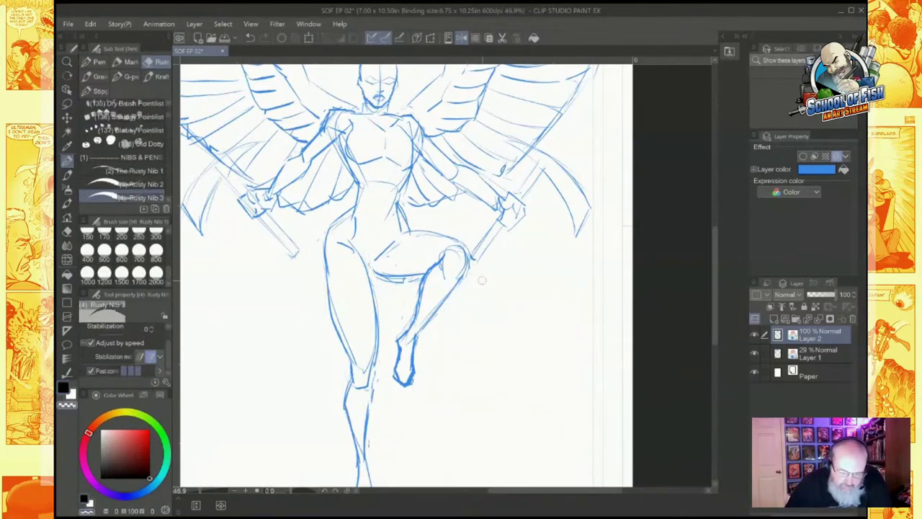
pyautogui.moveTo(482, 281); pyautogui.dragTo(479, 325)
pyautogui.scroll(-5, 483, 280)
pyautogui.scroll(4, 483, 280)
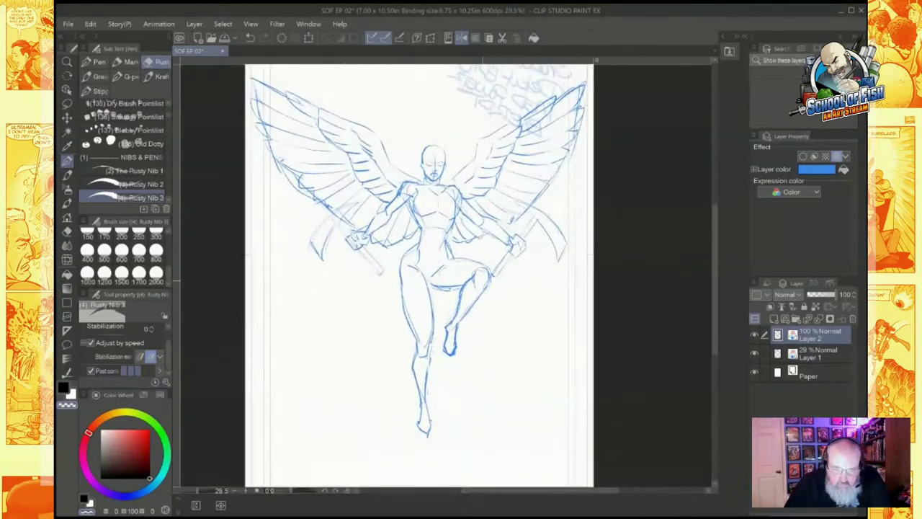
pyautogui.moveTo(483, 281); pyautogui.dragTo(465, 300)
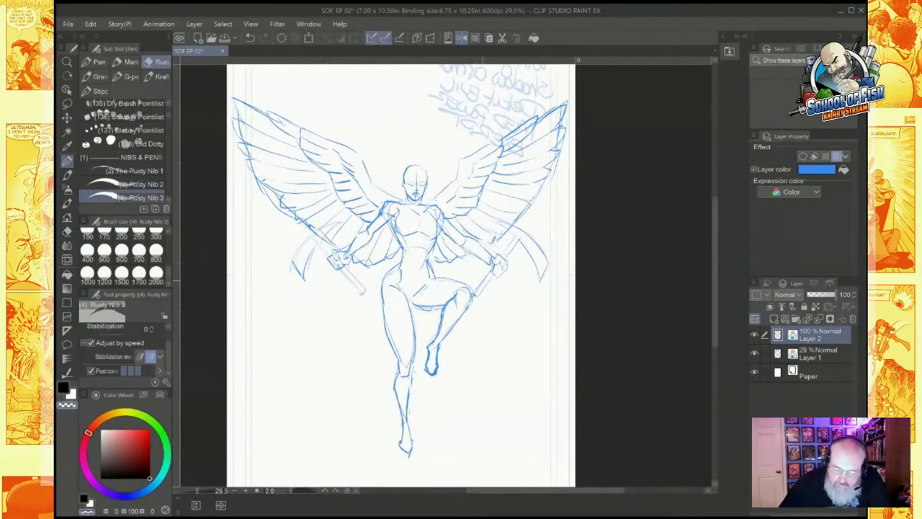
# Step: Try Layer 1 at 18% opacity and hidden, and restore it to visible at 29%
pyautogui.click(818, 354)
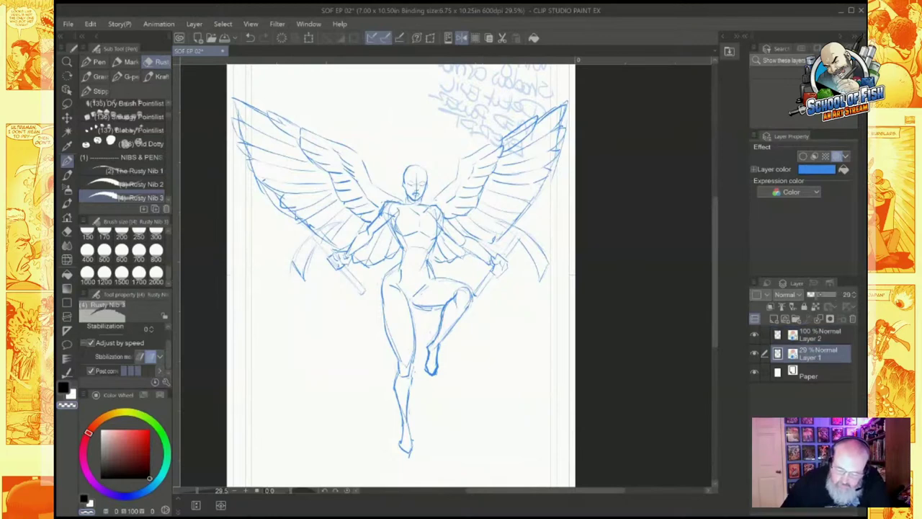
pyautogui.click(812, 295)
pyautogui.click(754, 354)
pyautogui.click(819, 335)
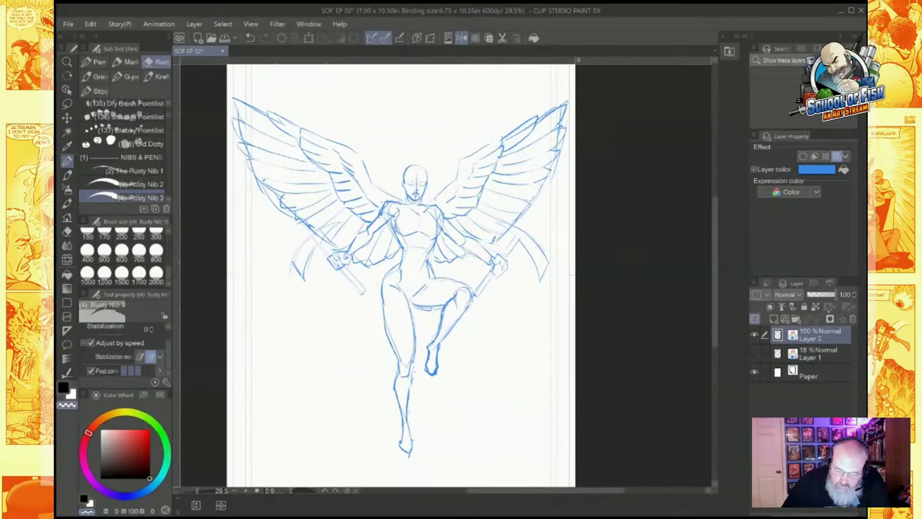
pyautogui.click(826, 352)
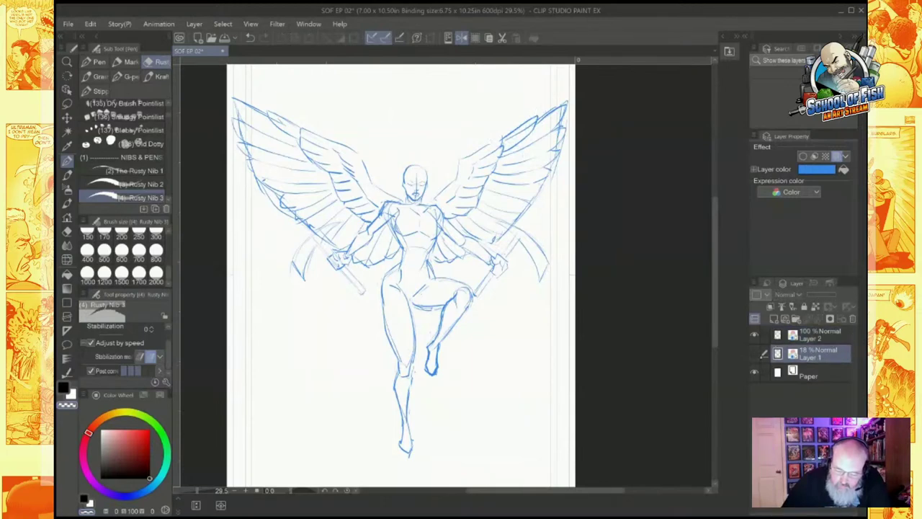
pyautogui.click(755, 353)
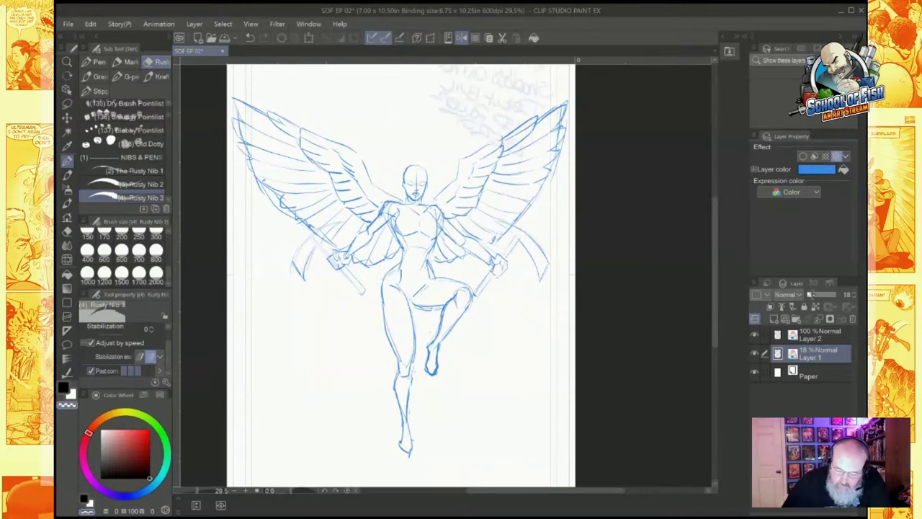
pyautogui.moveTo(814, 296); pyautogui.dragTo(817, 296)
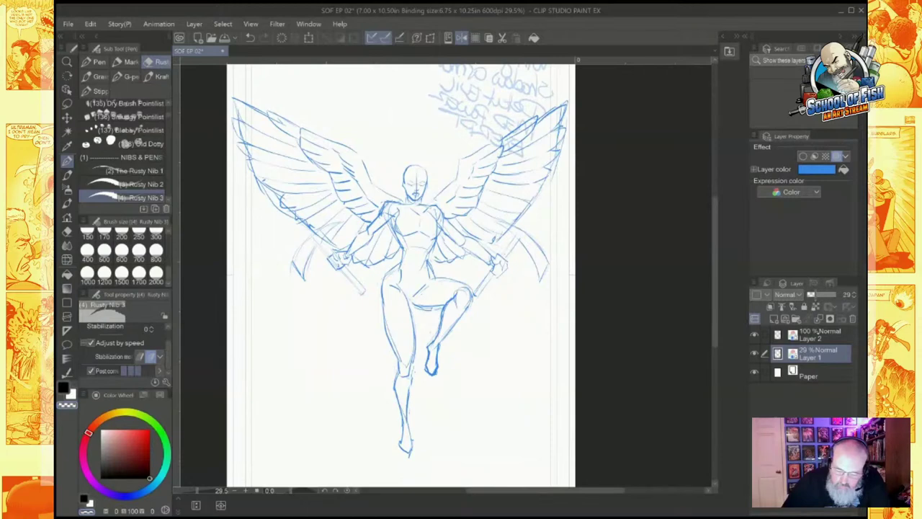
# Step: Lower Layer 2's opacity to 34% and add a new raster layer above it
pyautogui.click(818, 334)
pyautogui.moveTo(836, 294); pyautogui.dragTo(815, 296)
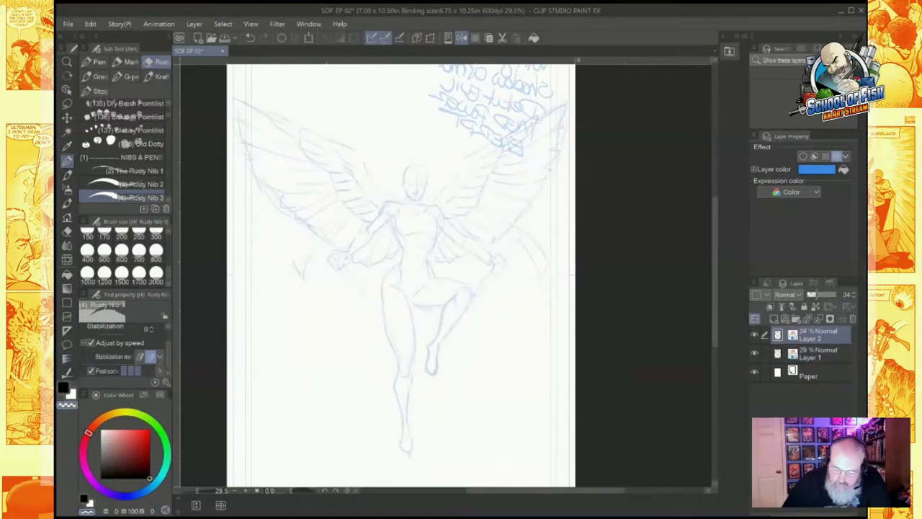
pyautogui.click(774, 319)
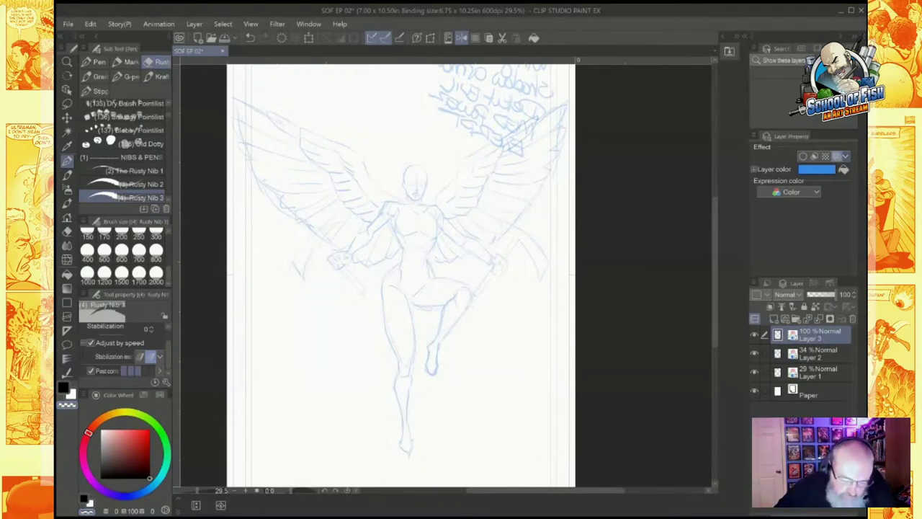
# Step: Draw the curved shoulder bases and narrow connecting bands of a mechanical wing frame on both sides of the neck
pyautogui.scroll(3, 434, 241)
pyautogui.scroll(1, 425, 207)
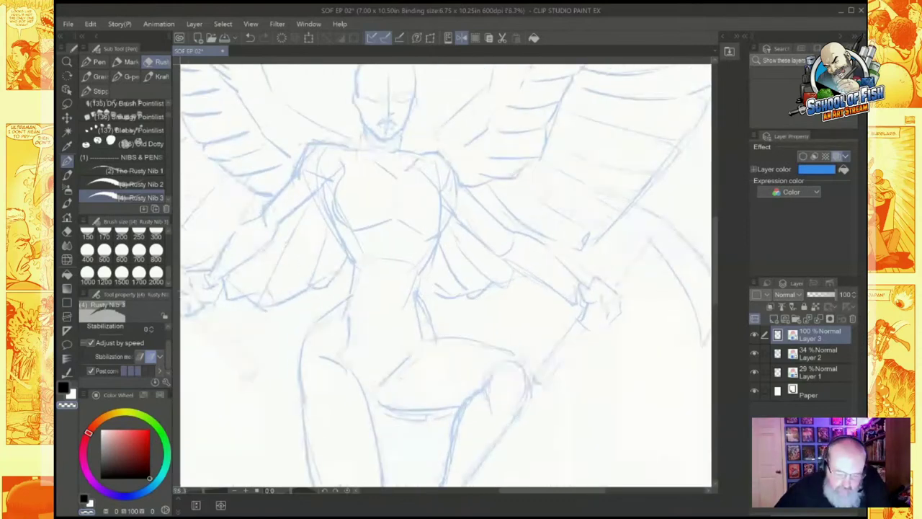
pyautogui.scroll(5, 389, 144)
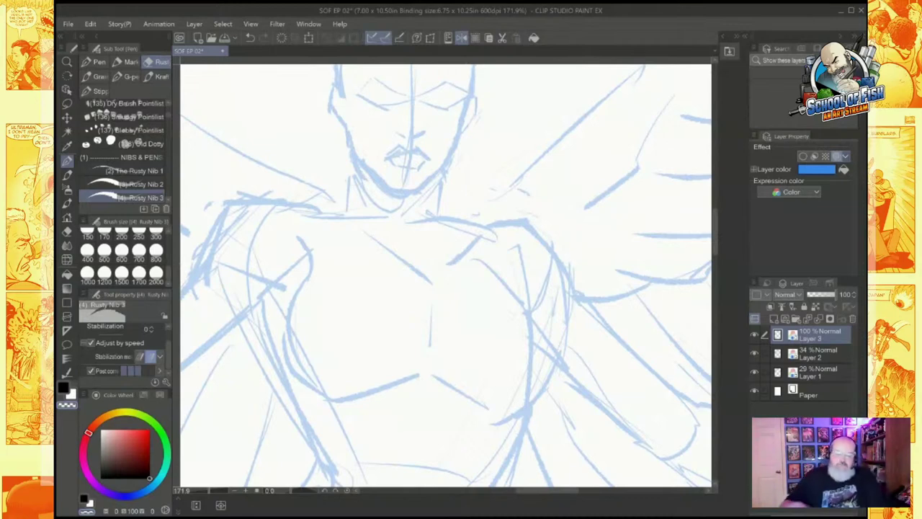
pyautogui.scroll(4, 488, 272)
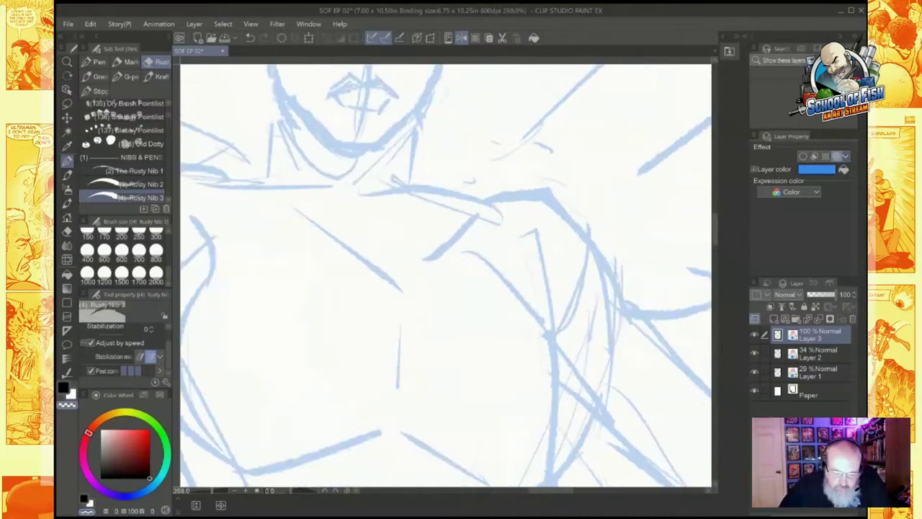
pyautogui.scroll(-6, 509, 250)
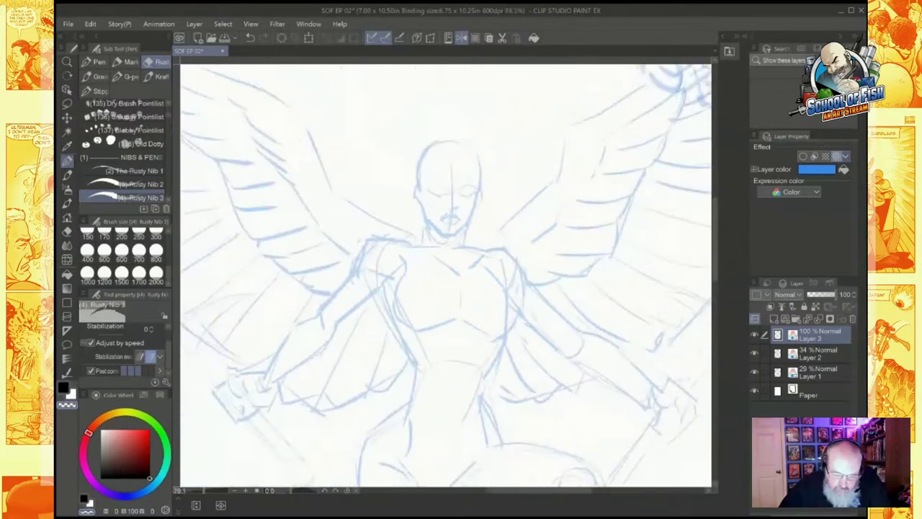
pyautogui.moveTo(476, 270); pyautogui.dragTo(438, 276)
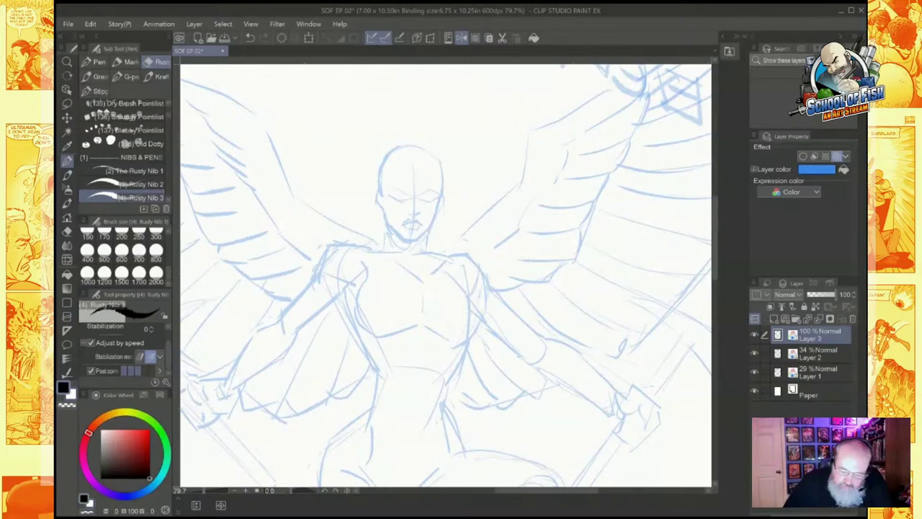
pyautogui.moveTo(432, 243)
pyautogui.mouseDown()
pyautogui.moveTo(466, 226)
pyautogui.moveTo(474, 231)
pyautogui.moveTo(466, 225)
pyautogui.moveTo(476, 221)
pyautogui.moveTo(485, 266)
pyautogui.mouseUp()
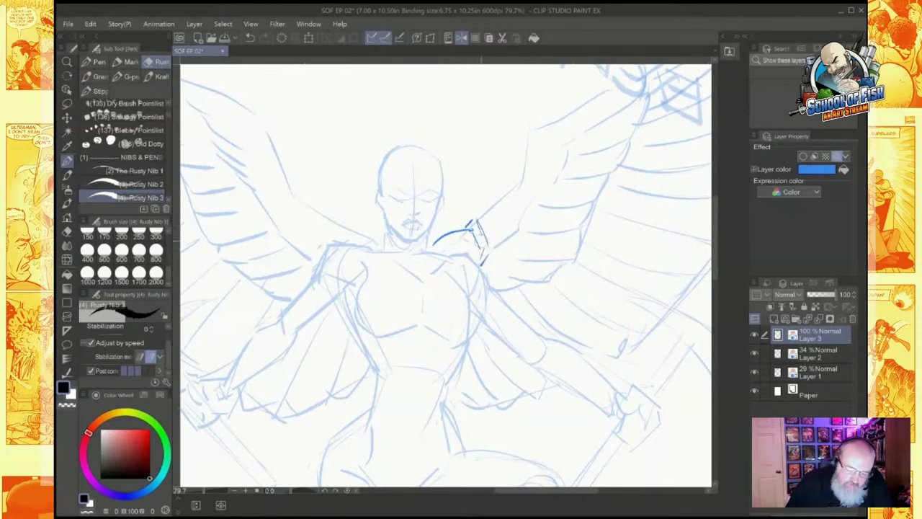
pyautogui.moveTo(344, 223)
pyautogui.mouseDown()
pyautogui.moveTo(372, 232)
pyautogui.moveTo(380, 250)
pyautogui.mouseUp()
pyautogui.moveTo(341, 222)
pyautogui.mouseDown()
pyautogui.moveTo(339, 214)
pyautogui.moveTo(327, 246)
pyautogui.moveTo(335, 245)
pyautogui.mouseUp()
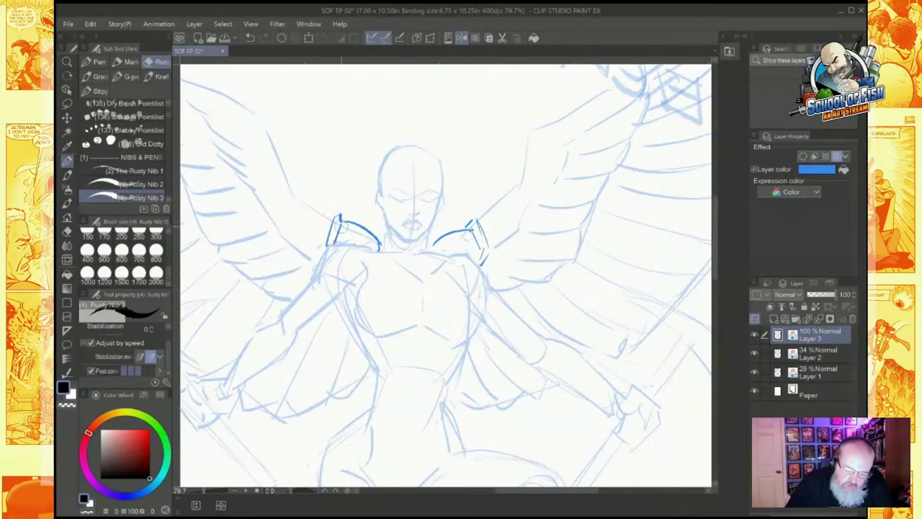
# Step: Draw the first straight arm segment of the mechanical frame outward from the shoulder band on each wing
pyautogui.moveTo(473, 223)
pyautogui.mouseDown()
pyautogui.moveTo(518, 195)
pyautogui.moveTo(516, 180)
pyautogui.moveTo(526, 220)
pyautogui.moveTo(488, 249)
pyautogui.mouseUp()
pyautogui.moveTo(519, 189); pyautogui.dragTo(490, 239)
pyautogui.moveTo(297, 192)
pyautogui.mouseDown()
pyautogui.moveTo(334, 219)
pyautogui.moveTo(292, 182)
pyautogui.moveTo(284, 222)
pyautogui.moveTo(329, 245)
pyautogui.mouseUp()
pyautogui.moveTo(293, 186)
pyautogui.mouseDown()
pyautogui.moveTo(291, 225)
pyautogui.moveTo(327, 242)
pyautogui.mouseUp()
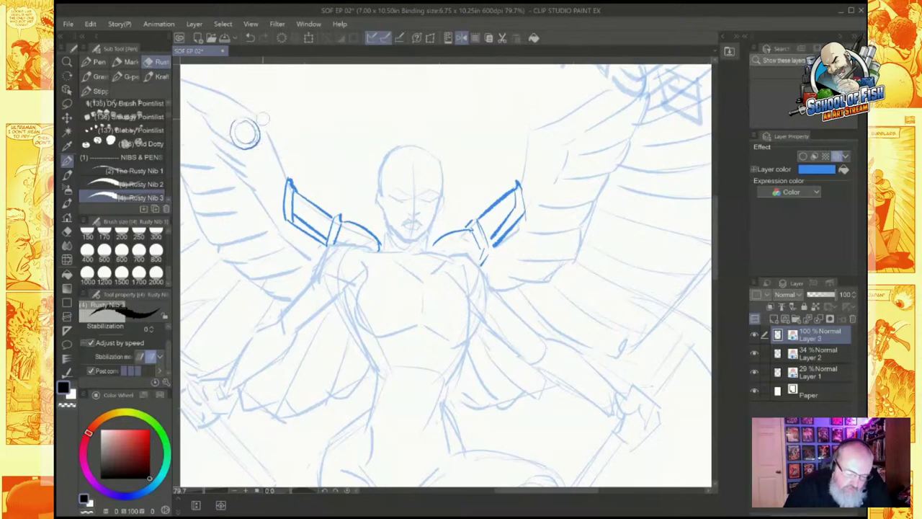
# Step: Draw the second, steeper arm segment on each wing, leading up to a round joint
pyautogui.moveTo(259, 126)
pyautogui.mouseDown()
pyautogui.moveTo(265, 120)
pyautogui.moveTo(290, 183)
pyautogui.mouseUp()
pyautogui.moveTo(250, 152); pyautogui.dragTo(282, 212)
pyautogui.moveTo(254, 150); pyautogui.dragTo(284, 200)
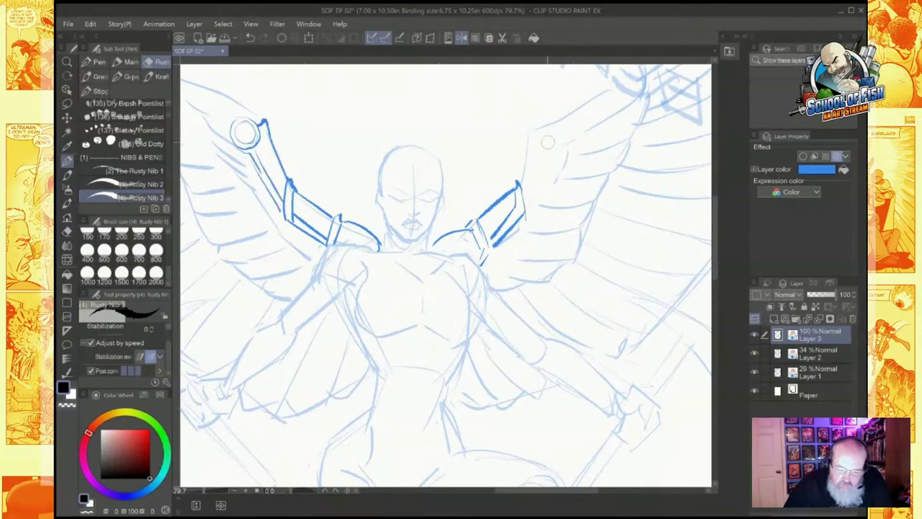
pyautogui.moveTo(549, 151)
pyautogui.mouseDown()
pyautogui.moveTo(537, 131)
pyautogui.moveTo(551, 123)
pyautogui.moveTo(547, 147)
pyautogui.moveTo(536, 126)
pyautogui.moveTo(530, 141)
pyautogui.moveTo(562, 133)
pyautogui.moveTo(553, 117)
pyautogui.moveTo(530, 203)
pyautogui.mouseUp()
pyautogui.moveTo(532, 130); pyautogui.dragTo(524, 189)
pyautogui.moveTo(541, 121)
pyautogui.mouseDown()
pyautogui.moveTo(595, 93)
pyautogui.moveTo(594, 106)
pyautogui.moveTo(562, 143)
pyautogui.mouseUp()
# Step: Draw pointed blade-like tips beyond the round joints on both wing frames and refine the joint on the page's right
pyautogui.moveTo(595, 94); pyautogui.dragTo(556, 145)
pyautogui.moveTo(580, 108)
pyautogui.mouseDown()
pyautogui.moveTo(567, 118)
pyautogui.moveTo(690, 218)
pyautogui.mouseUp()
pyautogui.moveTo(314, 185)
pyautogui.mouseDown()
pyautogui.moveTo(381, 221)
pyautogui.moveTo(379, 229)
pyautogui.mouseUp()
pyautogui.moveTo(316, 186)
pyautogui.mouseDown()
pyautogui.moveTo(306, 181)
pyautogui.moveTo(325, 223)
pyautogui.moveTo(346, 241)
pyautogui.moveTo(329, 216)
pyautogui.moveTo(348, 229)
pyautogui.moveTo(370, 225)
pyautogui.moveTo(350, 238)
pyautogui.moveTo(377, 249)
pyautogui.moveTo(357, 216)
pyautogui.moveTo(238, 190)
pyautogui.moveTo(227, 173)
pyautogui.mouseUp()
pyautogui.moveTo(523, 190)
pyautogui.mouseDown()
pyautogui.moveTo(527, 209)
pyautogui.moveTo(542, 204)
pyautogui.moveTo(531, 187)
pyautogui.mouseUp()
pyautogui.moveTo(526, 224)
pyautogui.mouseDown()
pyautogui.moveTo(549, 211)
pyautogui.moveTo(546, 181)
pyautogui.mouseUp()
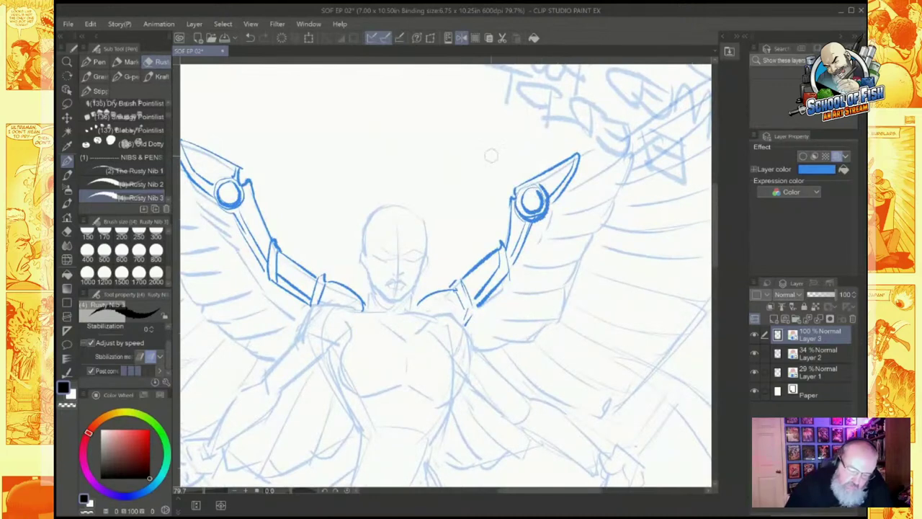
# Step: Thicken the inner and lower edges of the arm segments and bands on both mechanical wing frames
pyautogui.moveTo(213, 190)
pyautogui.mouseDown()
pyautogui.moveTo(219, 209)
pyautogui.moveTo(244, 201)
pyautogui.moveTo(243, 189)
pyautogui.moveTo(254, 252)
pyautogui.moveTo(276, 282)
pyautogui.mouseUp()
pyautogui.moveTo(272, 246)
pyautogui.mouseDown()
pyautogui.moveTo(290, 281)
pyautogui.moveTo(312, 293)
pyautogui.mouseUp()
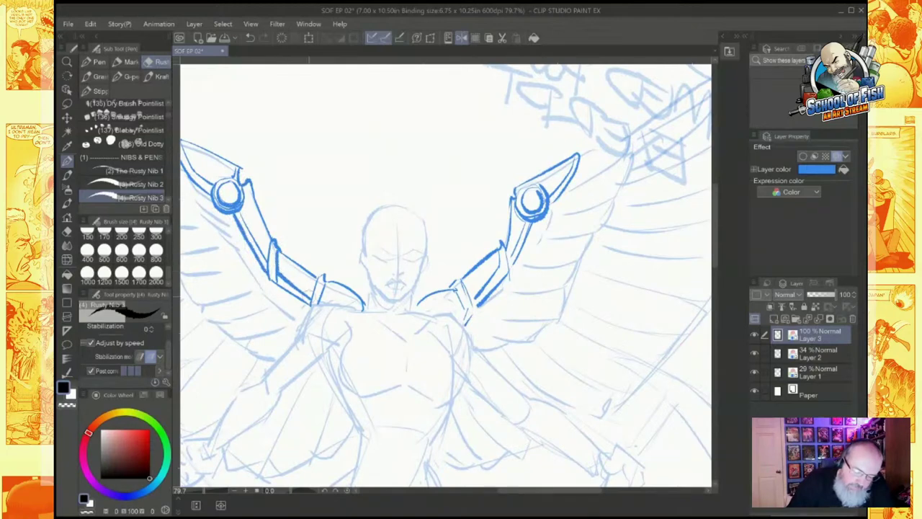
pyautogui.moveTo(454, 284); pyautogui.dragTo(462, 320)
pyautogui.moveTo(499, 250); pyautogui.dragTo(469, 305)
pyautogui.moveTo(526, 220); pyautogui.dragTo(504, 275)
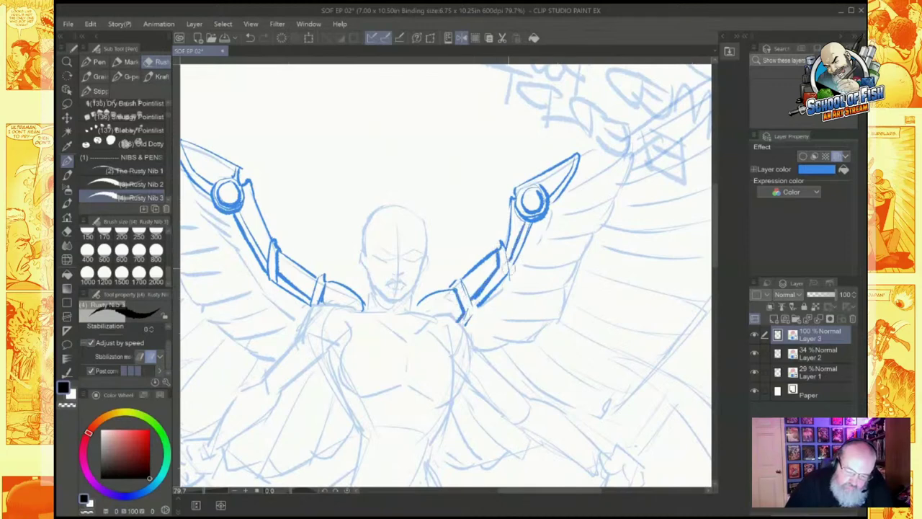
# Step: Examine the mechanical wing frames against the whole figure and up close around the face and shoulders
pyautogui.hotkey('ctrl', '-')
pyautogui.hotkey('ctrl', '-')
pyautogui.hotkey('ctrl', '-')
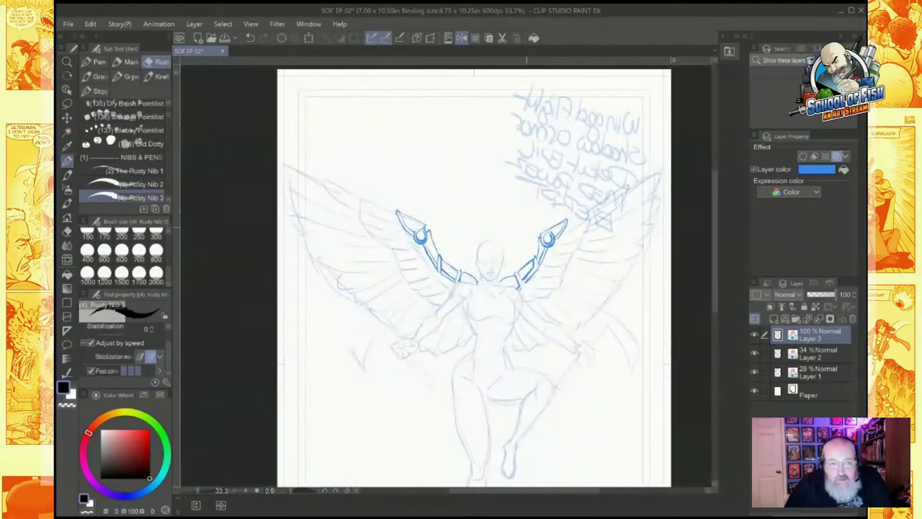
pyautogui.moveTo(490, 339); pyautogui.dragTo(447, 239)
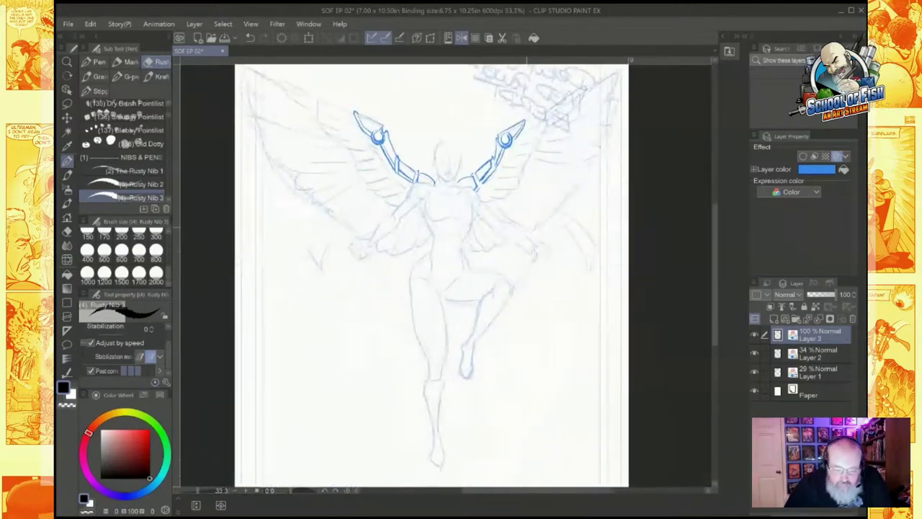
pyautogui.scroll(5, 520, 266)
pyautogui.moveTo(339, 144); pyautogui.dragTo(494, 472)
pyautogui.scroll(3, 480, 272)
pyautogui.moveTo(481, 272); pyautogui.dragTo(527, 231)
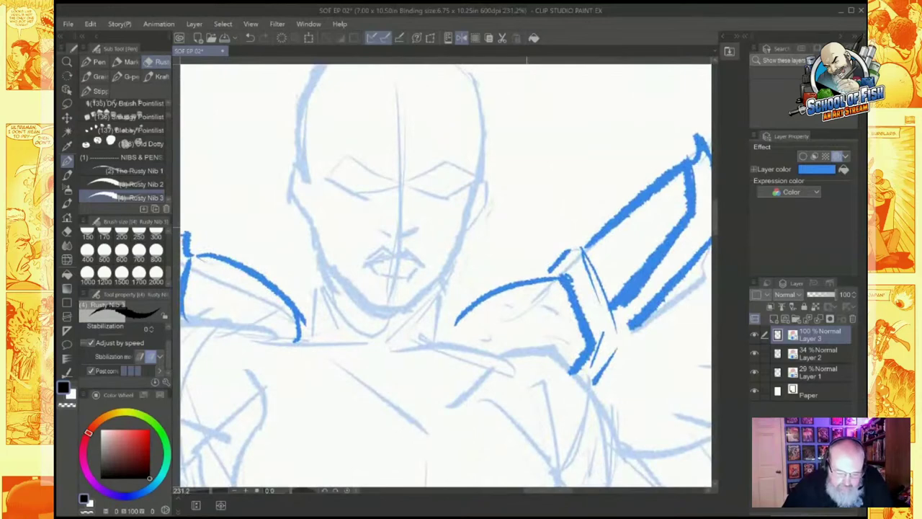
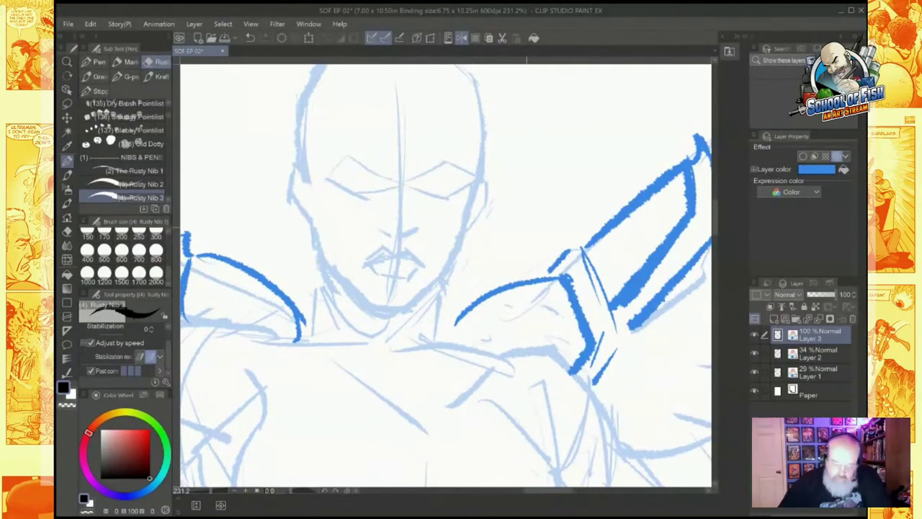
pyautogui.scroll(-5, 497, 234)
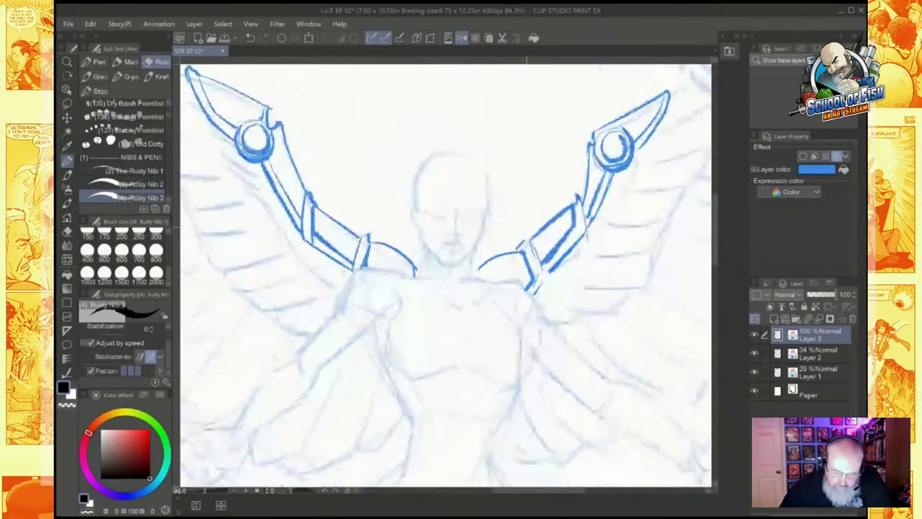
# Step: Draw pointed shoulder pads with round clasps at their inner ends on both shoulders and fill them with short texture marks
pyautogui.moveTo(526, 228); pyautogui.dragTo(500, 173)
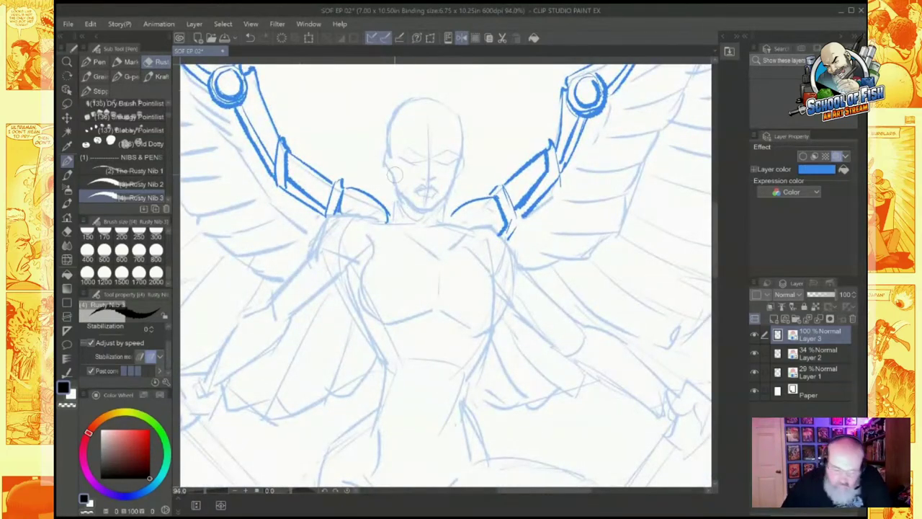
pyautogui.moveTo(366, 206); pyautogui.dragTo(383, 219)
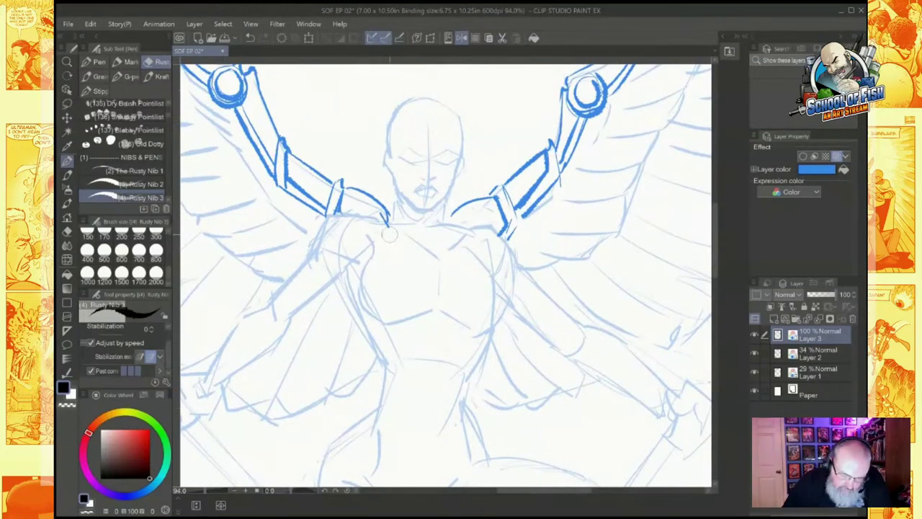
pyautogui.moveTo(378, 248); pyautogui.dragTo(389, 238)
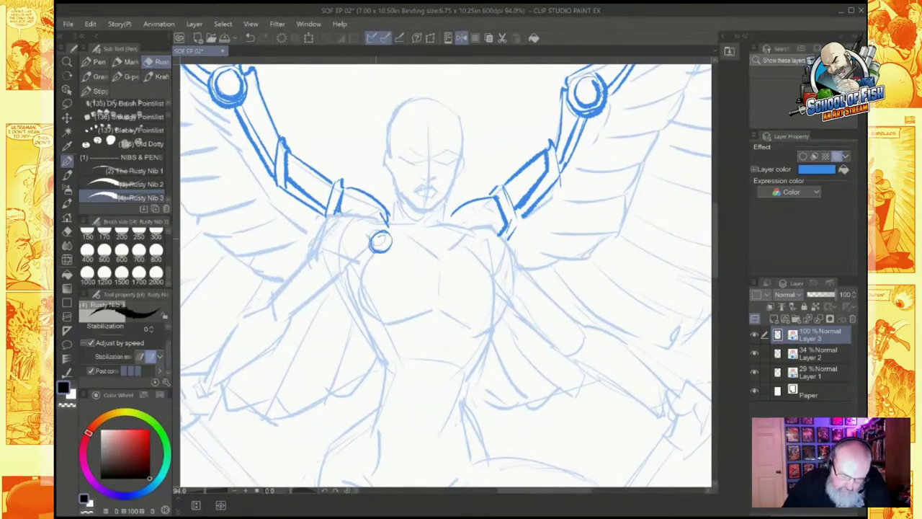
pyautogui.moveTo(472, 243)
pyautogui.mouseDown()
pyautogui.moveTo(488, 259)
pyautogui.moveTo(469, 246)
pyautogui.mouseUp()
pyautogui.moveTo(381, 218)
pyautogui.mouseDown()
pyautogui.moveTo(337, 213)
pyautogui.moveTo(303, 248)
pyautogui.mouseUp()
pyautogui.moveTo(303, 248)
pyautogui.mouseDown()
pyautogui.moveTo(307, 257)
pyautogui.moveTo(369, 261)
pyautogui.mouseUp()
pyautogui.moveTo(473, 225)
pyautogui.mouseDown()
pyautogui.moveTo(520, 249)
pyautogui.moveTo(516, 239)
pyautogui.moveTo(526, 268)
pyautogui.moveTo(518, 278)
pyautogui.moveTo(479, 265)
pyautogui.mouseUp()
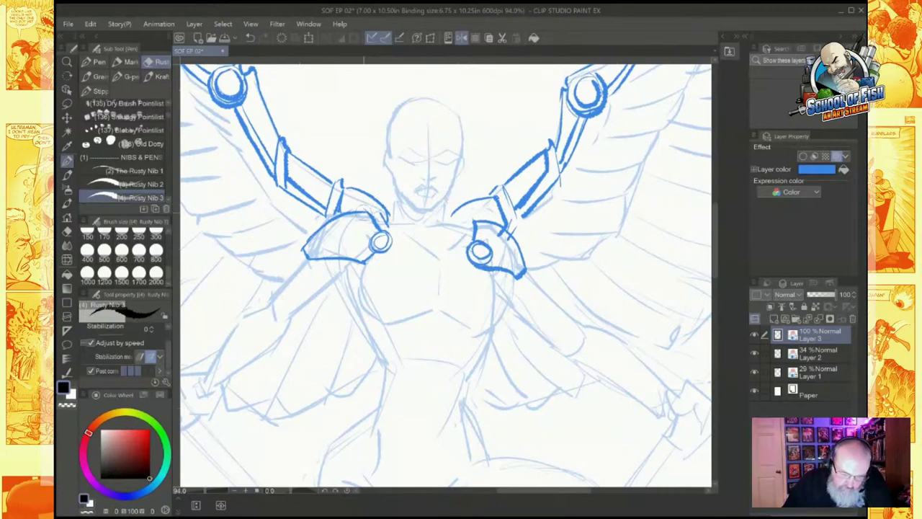
pyautogui.moveTo(338, 231)
pyautogui.mouseDown()
pyautogui.moveTo(357, 243)
pyautogui.moveTo(359, 224)
pyautogui.moveTo(366, 249)
pyautogui.mouseUp()
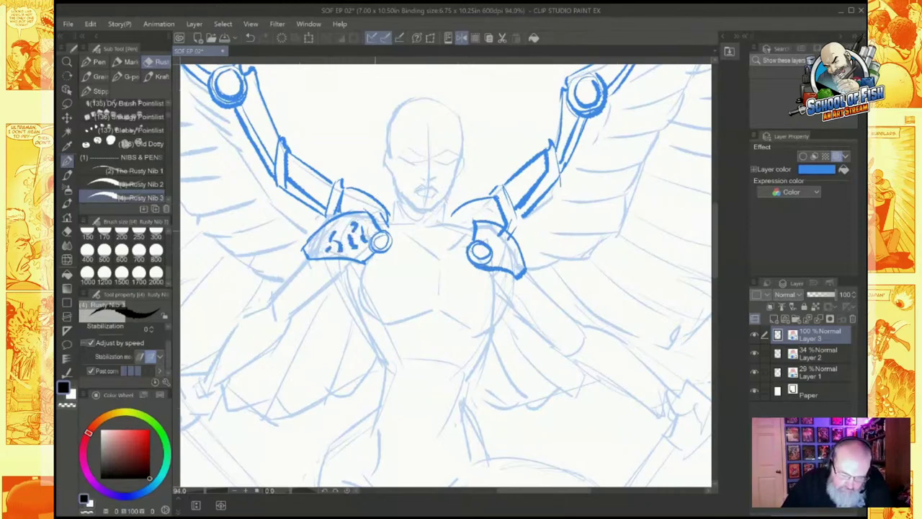
pyautogui.moveTo(490, 229)
pyautogui.mouseDown()
pyautogui.moveTo(496, 258)
pyautogui.moveTo(523, 237)
pyautogui.mouseUp()
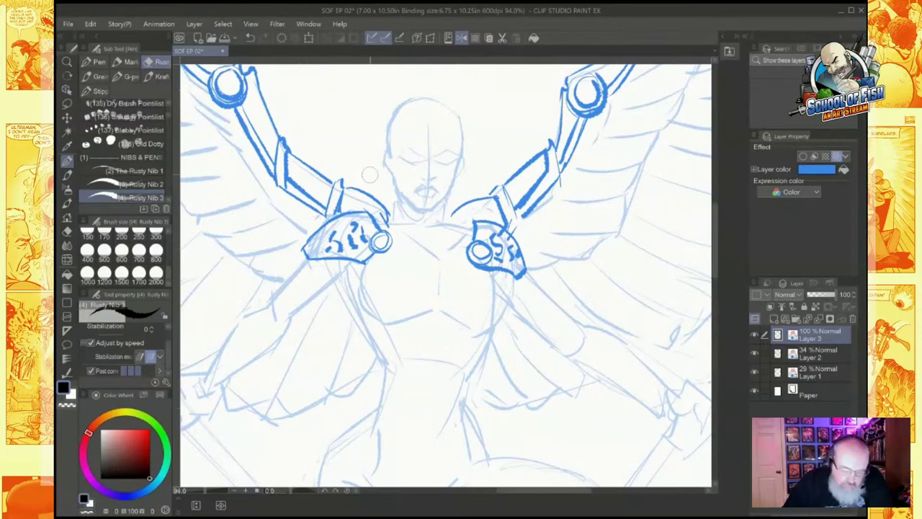
# Step: Draw both upper arms below the shoulder pads with banded cuffs and thicken the pads' lower edges
pyautogui.moveTo(304, 256)
pyautogui.mouseDown()
pyautogui.moveTo(276, 280)
pyautogui.moveTo(280, 295)
pyautogui.moveTo(287, 292)
pyautogui.moveTo(272, 284)
pyautogui.moveTo(287, 303)
pyautogui.moveTo(292, 288)
pyautogui.moveTo(308, 295)
pyautogui.moveTo(340, 263)
pyautogui.moveTo(314, 268)
pyautogui.moveTo(340, 261)
pyautogui.mouseUp()
pyautogui.moveTo(519, 279)
pyautogui.mouseDown()
pyautogui.moveTo(556, 318)
pyautogui.moveTo(564, 300)
pyautogui.moveTo(544, 310)
pyautogui.moveTo(550, 284)
pyautogui.moveTo(529, 274)
pyautogui.moveTo(561, 306)
pyautogui.mouseUp()
pyautogui.moveTo(522, 277); pyautogui.dragTo(493, 269)
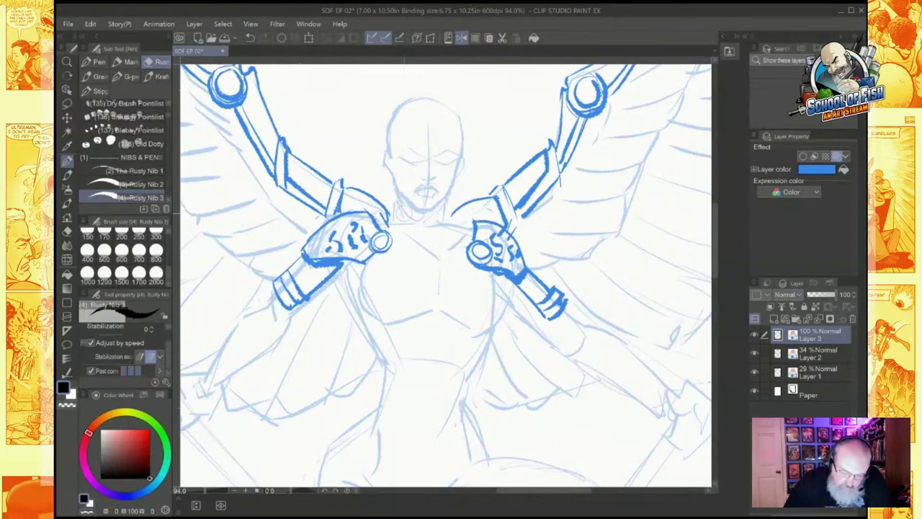
# Step: Draw a V-shaped armor collar between the shoulder clasps and fill it with a grid of plates
pyautogui.moveTo(396, 190)
pyautogui.mouseDown()
pyautogui.moveTo(394, 216)
pyautogui.moveTo(421, 227)
pyautogui.moveTo(431, 230)
pyautogui.moveTo(450, 210)
pyautogui.moveTo(409, 218)
pyautogui.mouseUp()
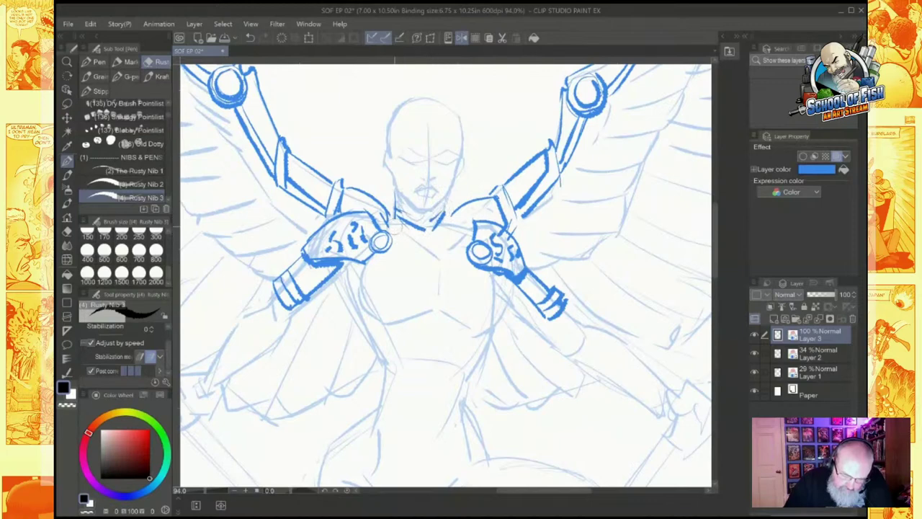
pyautogui.moveTo(394, 251)
pyautogui.mouseDown()
pyautogui.moveTo(427, 278)
pyautogui.moveTo(472, 240)
pyautogui.mouseUp()
pyautogui.moveTo(398, 232)
pyautogui.mouseDown()
pyautogui.moveTo(439, 260)
pyautogui.moveTo(426, 272)
pyautogui.moveTo(433, 276)
pyautogui.moveTo(417, 262)
pyautogui.mouseUp()
pyautogui.moveTo(431, 259)
pyautogui.mouseDown()
pyautogui.moveTo(431, 269)
pyautogui.moveTo(441, 268)
pyautogui.mouseUp()
pyautogui.moveTo(449, 255); pyautogui.dragTo(450, 264)
pyautogui.moveTo(456, 251)
pyautogui.mouseDown()
pyautogui.moveTo(459, 258)
pyautogui.moveTo(456, 230)
pyautogui.moveTo(409, 245)
pyautogui.moveTo(441, 254)
pyautogui.moveTo(442, 236)
pyautogui.mouseUp()
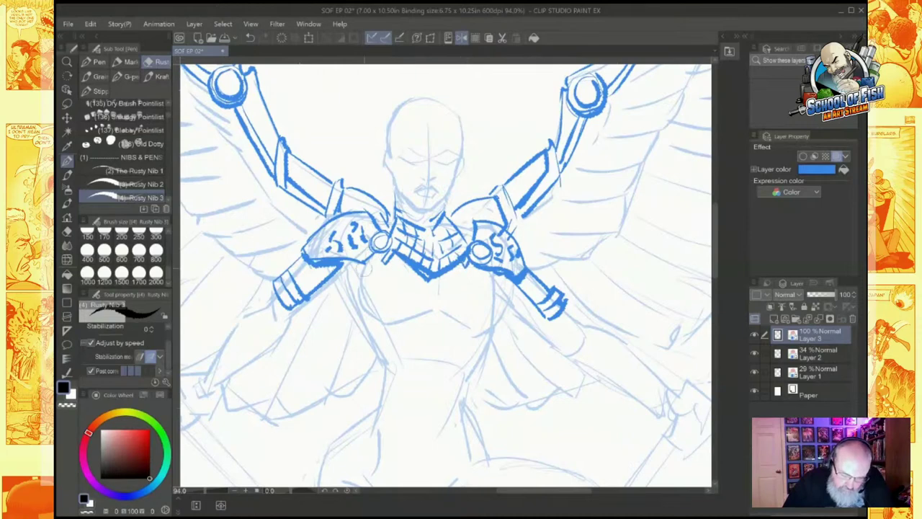
# Step: Outline the chest and waist of the torso armor and draw curved horizontal bands across it
pyautogui.moveTo(364, 252)
pyautogui.mouseDown()
pyautogui.moveTo(375, 310)
pyautogui.moveTo(490, 320)
pyautogui.mouseUp()
pyautogui.moveTo(495, 275)
pyautogui.mouseDown()
pyautogui.moveTo(507, 301)
pyautogui.moveTo(465, 378)
pyautogui.mouseUp()
pyautogui.moveTo(372, 314)
pyautogui.mouseDown()
pyautogui.moveTo(371, 343)
pyautogui.moveTo(389, 375)
pyautogui.mouseUp()
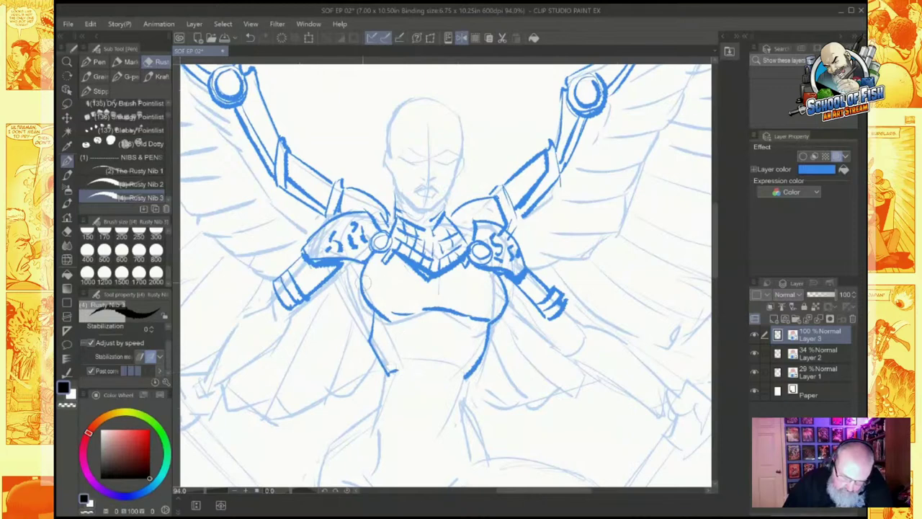
pyautogui.moveTo(366, 288)
pyautogui.mouseDown()
pyautogui.moveTo(398, 272)
pyautogui.moveTo(502, 292)
pyautogui.mouseUp()
pyautogui.moveTo(383, 316)
pyautogui.mouseDown()
pyautogui.moveTo(430, 300)
pyautogui.moveTo(501, 306)
pyautogui.mouseUp()
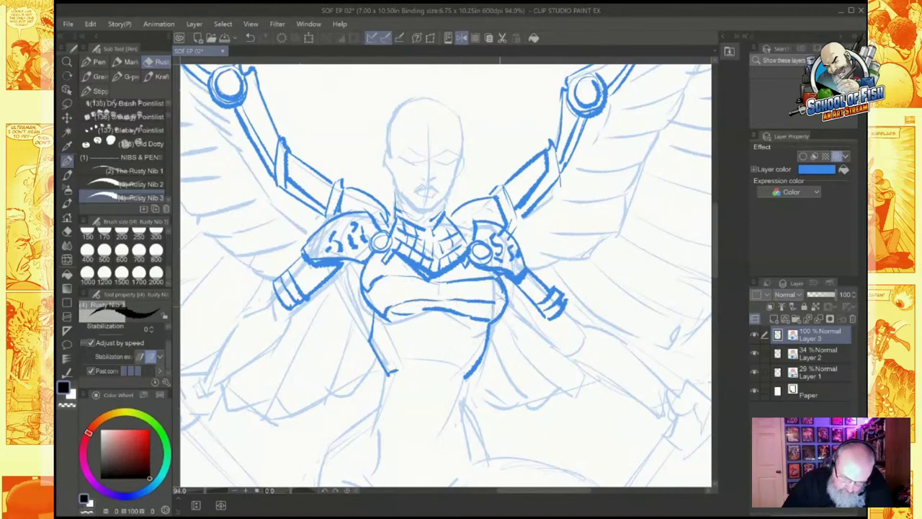
pyautogui.moveTo(375, 333)
pyautogui.mouseDown()
pyautogui.moveTo(379, 347)
pyautogui.moveTo(385, 335)
pyautogui.moveTo(481, 337)
pyautogui.moveTo(479, 352)
pyautogui.mouseUp()
pyautogui.moveTo(398, 356)
pyautogui.mouseDown()
pyautogui.moveTo(467, 354)
pyautogui.moveTo(469, 375)
pyautogui.mouseUp()
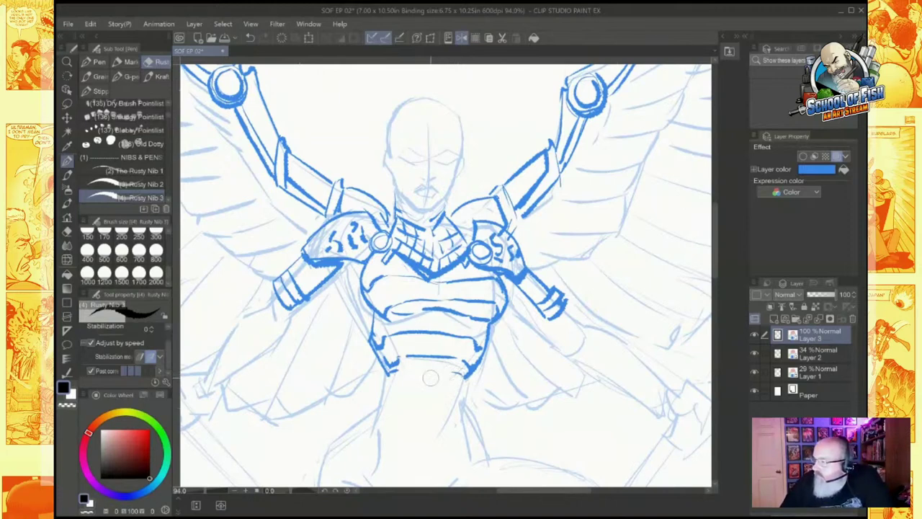
# Step: Add small buckle tabs at both ends of the horizontal bands on the torso armor
pyautogui.moveTo(387, 284)
pyautogui.mouseDown()
pyautogui.moveTo(395, 278)
pyautogui.moveTo(408, 347)
pyautogui.mouseUp()
pyautogui.moveTo(486, 283); pyautogui.dragTo(487, 293)
pyautogui.moveTo(476, 306)
pyautogui.mouseDown()
pyautogui.moveTo(490, 314)
pyautogui.moveTo(464, 352)
pyautogui.moveTo(476, 328)
pyautogui.mouseUp()
pyautogui.moveTo(457, 359); pyautogui.dragTo(459, 366)
pyautogui.moveTo(460, 364); pyautogui.dragTo(466, 370)
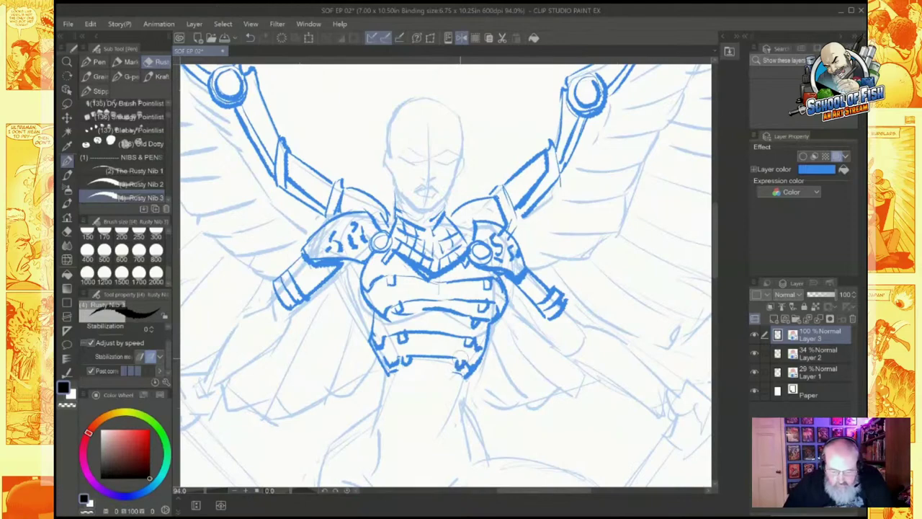
# Step: Draw a forearm bracer on the page's left arm with end bands and diagonal lines across its inner panel
pyautogui.scroll(-5, 461, 358)
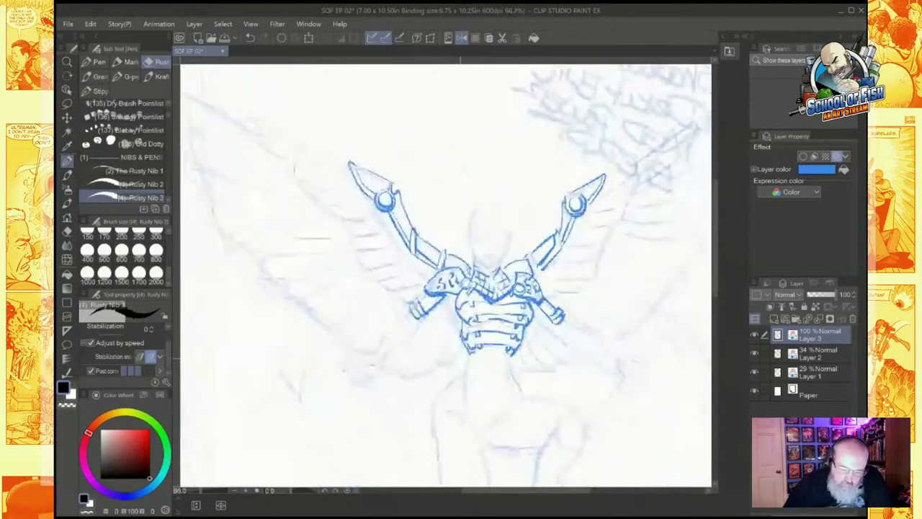
pyautogui.scroll(6, 461, 358)
pyautogui.moveTo(346, 286); pyautogui.dragTo(544, 284)
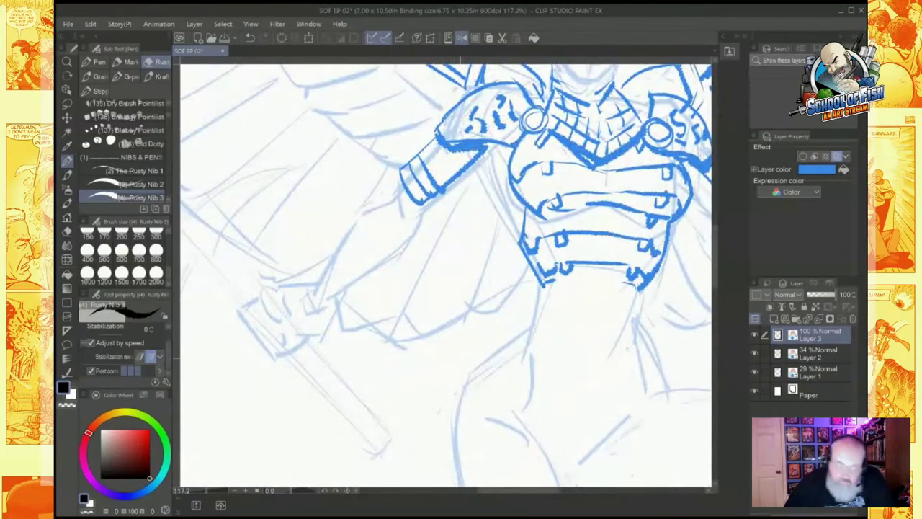
pyautogui.moveTo(316, 283)
pyautogui.mouseDown()
pyautogui.moveTo(340, 292)
pyautogui.moveTo(321, 289)
pyautogui.mouseUp()
pyautogui.moveTo(364, 230); pyautogui.dragTo(385, 256)
pyautogui.moveTo(382, 215); pyautogui.dragTo(397, 244)
pyautogui.moveTo(371, 220)
pyautogui.mouseDown()
pyautogui.moveTo(389, 252)
pyautogui.moveTo(355, 234)
pyautogui.moveTo(325, 276)
pyautogui.moveTo(342, 234)
pyautogui.moveTo(371, 209)
pyautogui.mouseUp()
pyautogui.moveTo(328, 301)
pyautogui.mouseDown()
pyautogui.moveTo(346, 309)
pyautogui.moveTo(412, 245)
pyautogui.mouseUp()
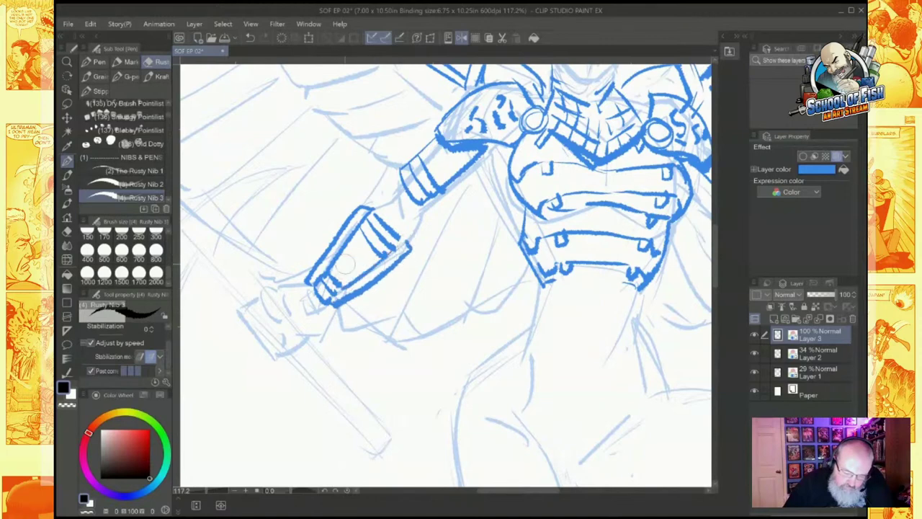
pyautogui.moveTo(365, 228); pyautogui.dragTo(345, 284)
pyautogui.moveTo(377, 252)
pyautogui.mouseDown()
pyautogui.moveTo(389, 205)
pyautogui.moveTo(414, 232)
pyautogui.mouseUp()
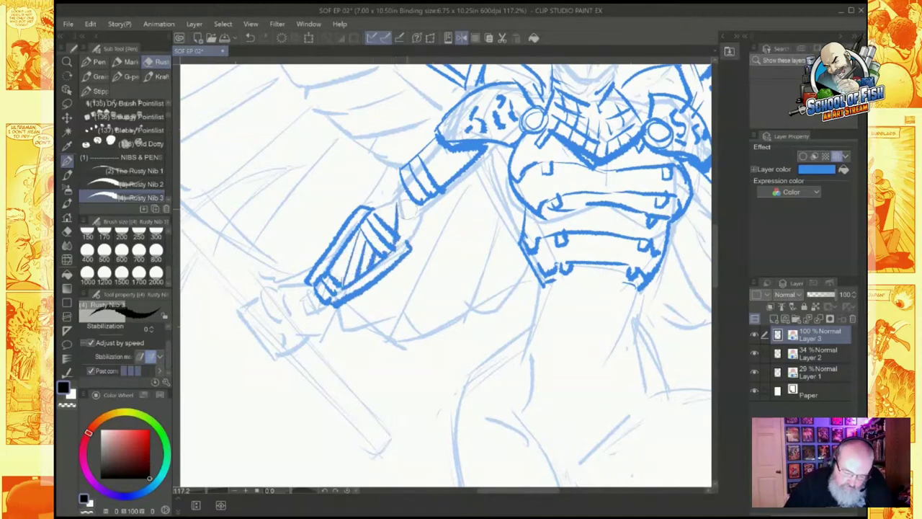
# Step: Connect the page's left bracer to the upper arm with elbow lines and draw the torso edge below the armpit
pyautogui.moveTo(401, 200); pyautogui.dragTo(418, 239)
pyautogui.moveTo(376, 217); pyautogui.dragTo(405, 180)
pyautogui.moveTo(418, 215)
pyautogui.mouseDown()
pyautogui.moveTo(423, 242)
pyautogui.moveTo(435, 204)
pyautogui.moveTo(489, 169)
pyautogui.moveTo(495, 187)
pyautogui.mouseUp()
pyautogui.moveTo(498, 150)
pyautogui.mouseDown()
pyautogui.moveTo(495, 198)
pyautogui.moveTo(490, 192)
pyautogui.moveTo(522, 232)
pyautogui.mouseUp()
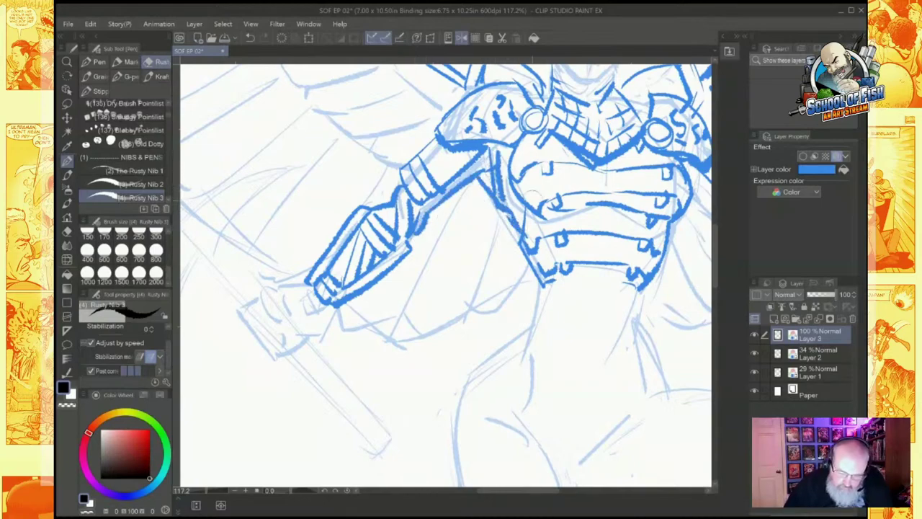
# Step: Draw the page's right forearm bracer with bands at the elbow and wrist, inner panel lines and an upper edge
pyautogui.moveTo(533, 195); pyautogui.dragTo(329, 235)
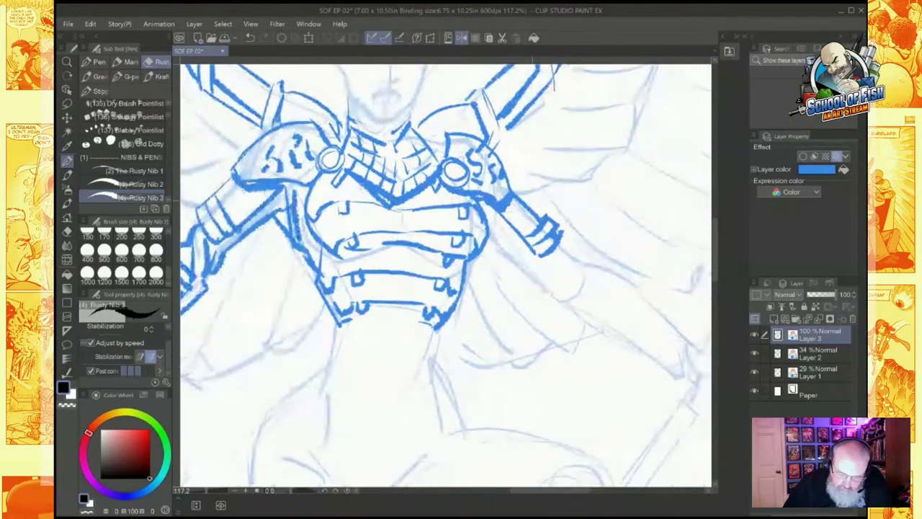
pyautogui.moveTo(447, 288); pyautogui.dragTo(361, 248)
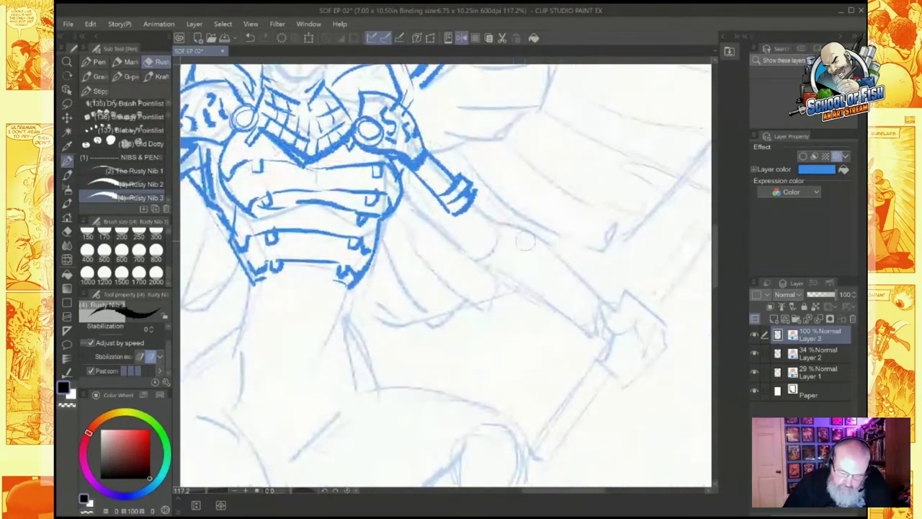
pyautogui.moveTo(535, 241)
pyautogui.mouseDown()
pyautogui.moveTo(512, 278)
pyautogui.moveTo(530, 287)
pyautogui.mouseUp()
pyautogui.moveTo(593, 298)
pyautogui.mouseDown()
pyautogui.moveTo(578, 324)
pyautogui.moveTo(597, 335)
pyautogui.mouseUp()
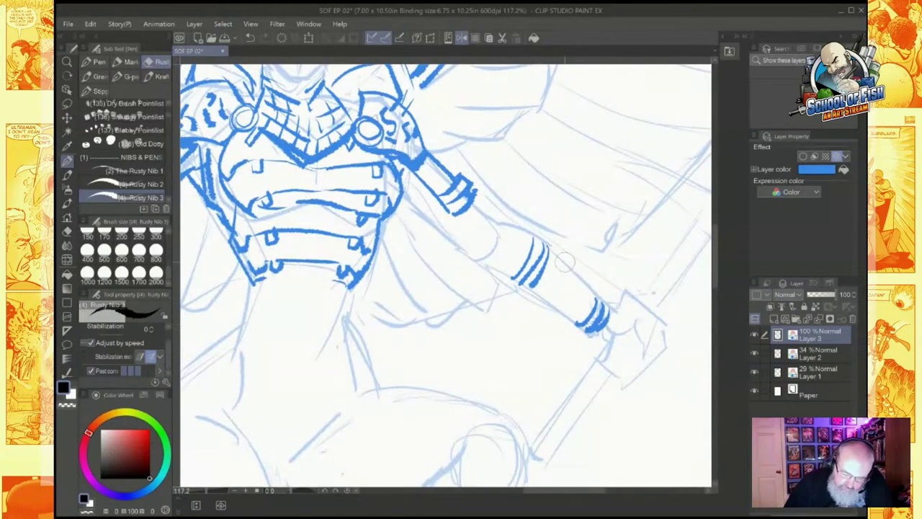
pyautogui.moveTo(547, 244); pyautogui.dragTo(602, 310)
pyautogui.moveTo(562, 281); pyautogui.dragTo(585, 318)
pyautogui.moveTo(551, 266); pyautogui.dragTo(574, 322)
pyautogui.moveTo(534, 228); pyautogui.dragTo(605, 291)
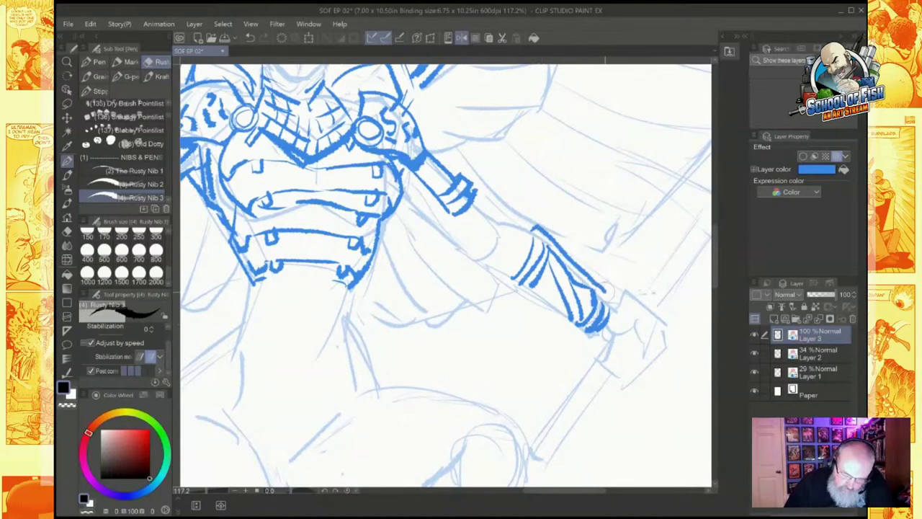
# Step: Close the lower edge of the page's right bracer and add rounded studs along both of its outer edges
pyautogui.moveTo(497, 268)
pyautogui.mouseDown()
pyautogui.moveTo(500, 290)
pyautogui.moveTo(580, 333)
pyautogui.moveTo(600, 325)
pyautogui.mouseUp()
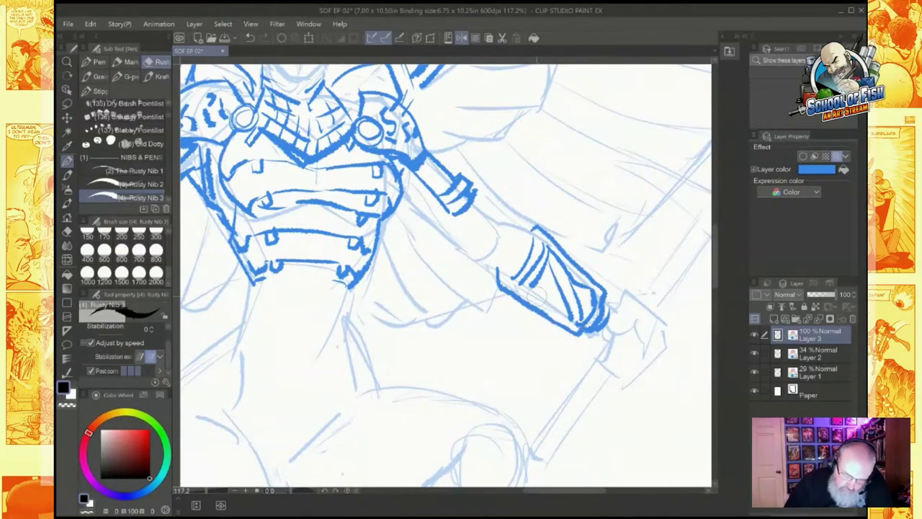
pyautogui.moveTo(516, 281); pyautogui.dragTo(574, 323)
pyautogui.moveTo(548, 231)
pyautogui.mouseDown()
pyautogui.moveTo(571, 240)
pyautogui.moveTo(568, 250)
pyautogui.moveTo(593, 277)
pyautogui.mouseUp()
pyautogui.moveTo(507, 292); pyautogui.dragTo(562, 331)
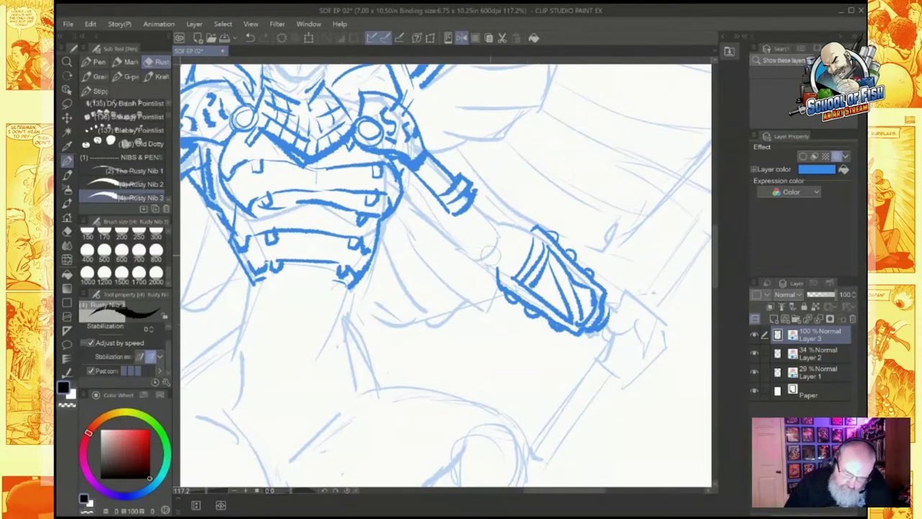
# Step: Draw the page's right elbow with curved wrap lines and outline the upper arm's underside back to the torso
pyautogui.moveTo(503, 225)
pyautogui.mouseDown()
pyautogui.moveTo(509, 268)
pyautogui.moveTo(490, 256)
pyautogui.mouseUp()
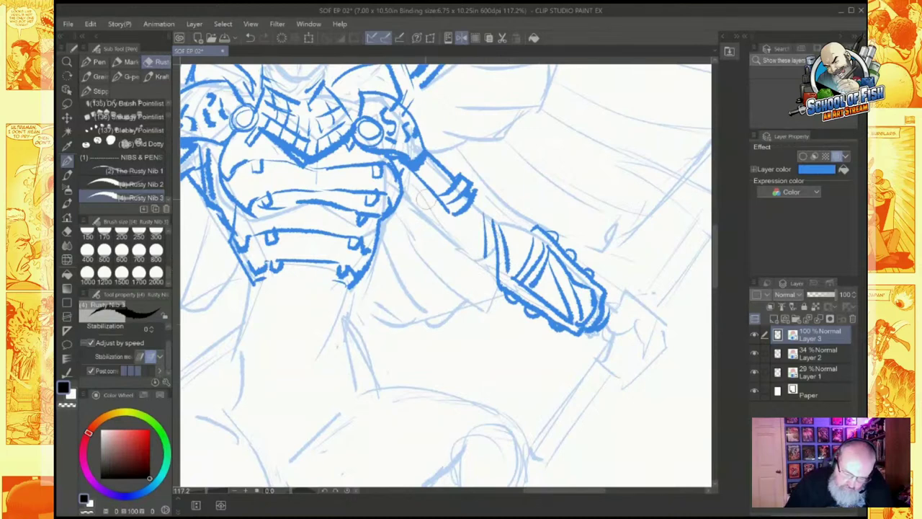
pyautogui.moveTo(400, 194)
pyautogui.mouseDown()
pyautogui.moveTo(451, 222)
pyautogui.moveTo(451, 236)
pyautogui.moveTo(494, 275)
pyautogui.mouseUp()
pyautogui.moveTo(436, 230); pyautogui.dragTo(503, 281)
pyautogui.moveTo(473, 192)
pyautogui.mouseDown()
pyautogui.moveTo(499, 222)
pyautogui.moveTo(538, 232)
pyautogui.moveTo(520, 271)
pyautogui.mouseUp()
pyautogui.moveTo(537, 240); pyautogui.dragTo(530, 260)
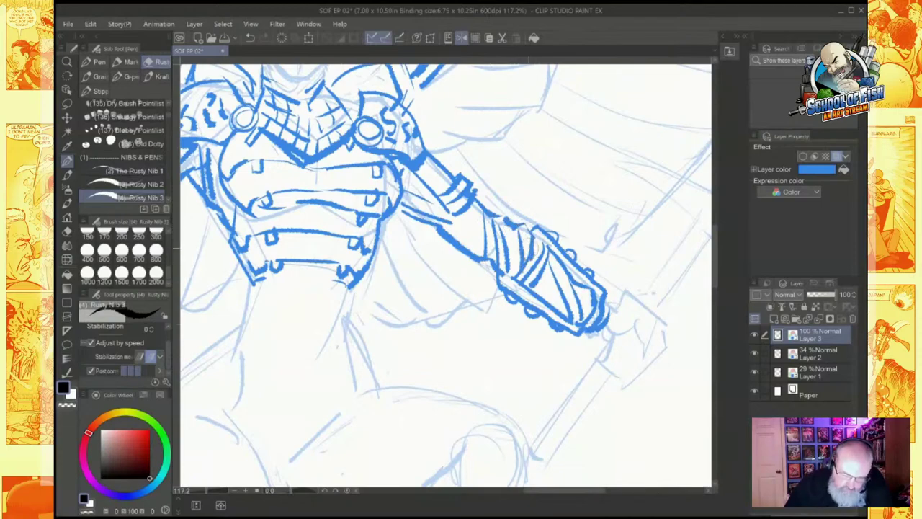
# Step: Draw strap-like fold lines running from the page's left shoulder clasp down to the side of the chest armor
pyautogui.scroll(-4, 576, 272)
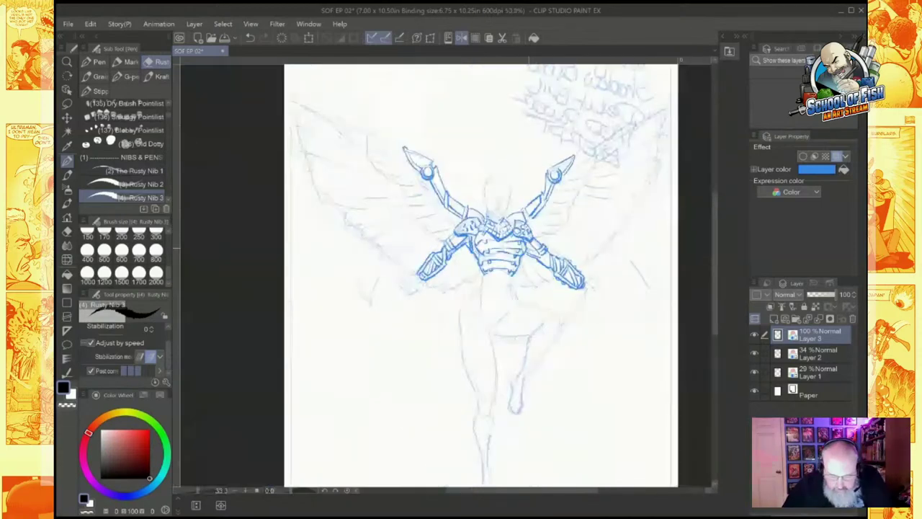
pyautogui.scroll(4, 569, 270)
pyautogui.moveTo(461, 267); pyautogui.dragTo(587, 302)
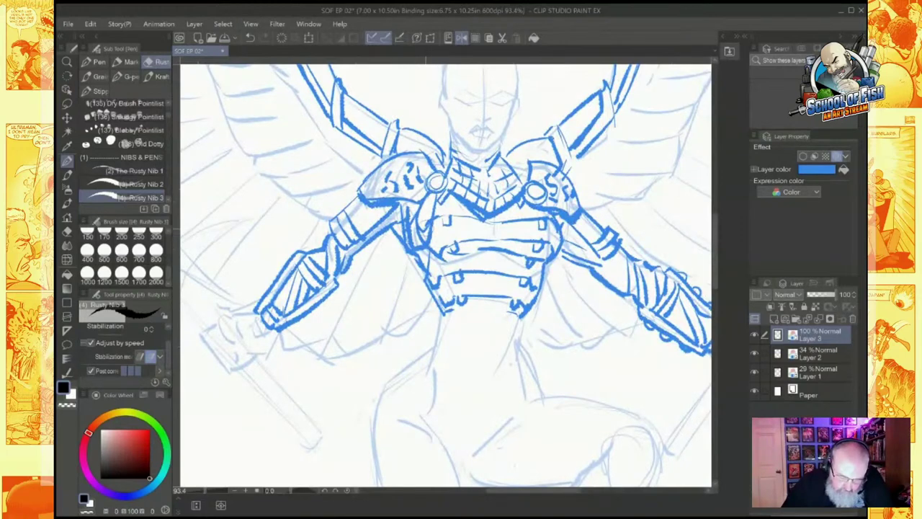
pyautogui.press('c')
pyautogui.moveTo(422, 206); pyautogui.dragTo(426, 234)
pyautogui.press('c')
pyautogui.moveTo(432, 194)
pyautogui.mouseDown()
pyautogui.moveTo(425, 241)
pyautogui.moveTo(412, 243)
pyautogui.mouseUp()
pyautogui.moveTo(436, 198); pyautogui.dragTo(433, 232)
# Step: Draw matching fold lines below the page's right shoulder clasp, erasing the overlapping chest edge and redrawing the folds
pyautogui.moveTo(547, 224); pyautogui.dragTo(557, 252)
pyautogui.moveTo(539, 202)
pyautogui.mouseDown()
pyautogui.moveTo(577, 234)
pyautogui.moveTo(559, 257)
pyautogui.mouseUp()
pyautogui.press('x')
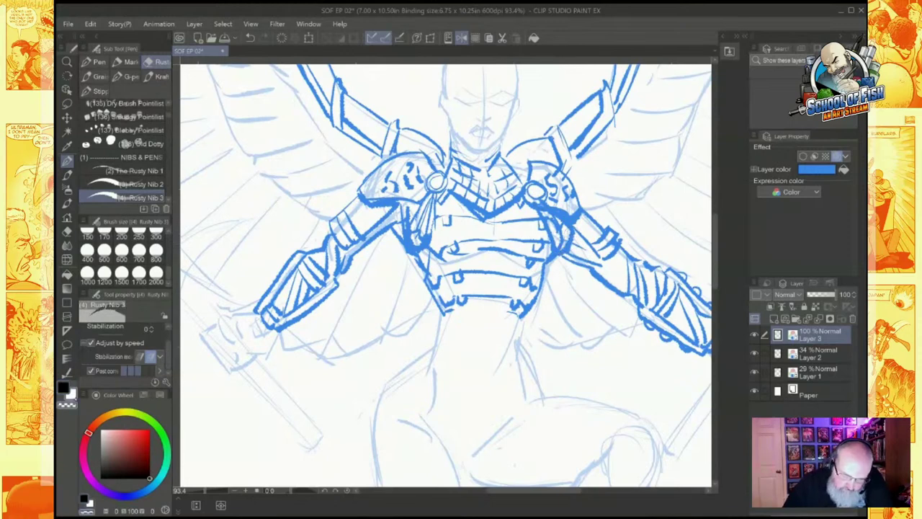
pyautogui.moveTo(541, 202); pyautogui.dragTo(560, 244)
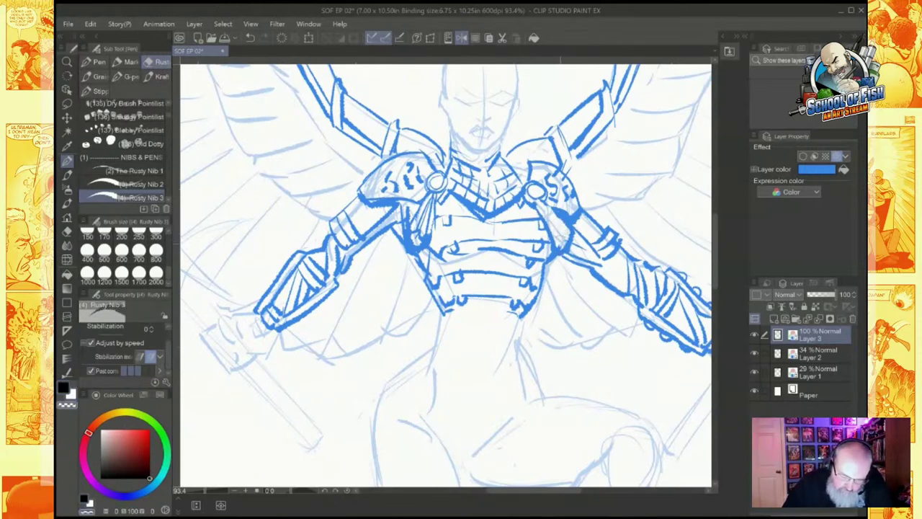
pyautogui.press('x')
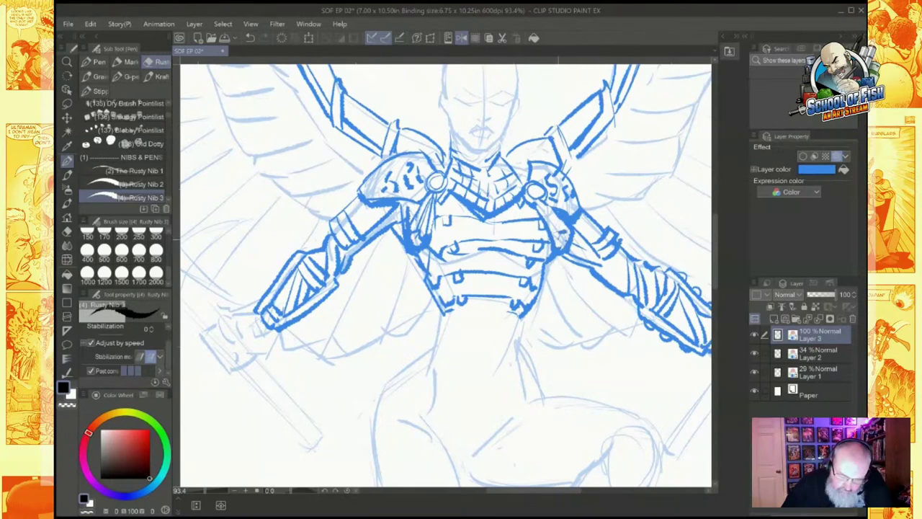
pyautogui.moveTo(541, 203); pyautogui.dragTo(562, 241)
pyautogui.moveTo(535, 210); pyautogui.dragTo(548, 240)
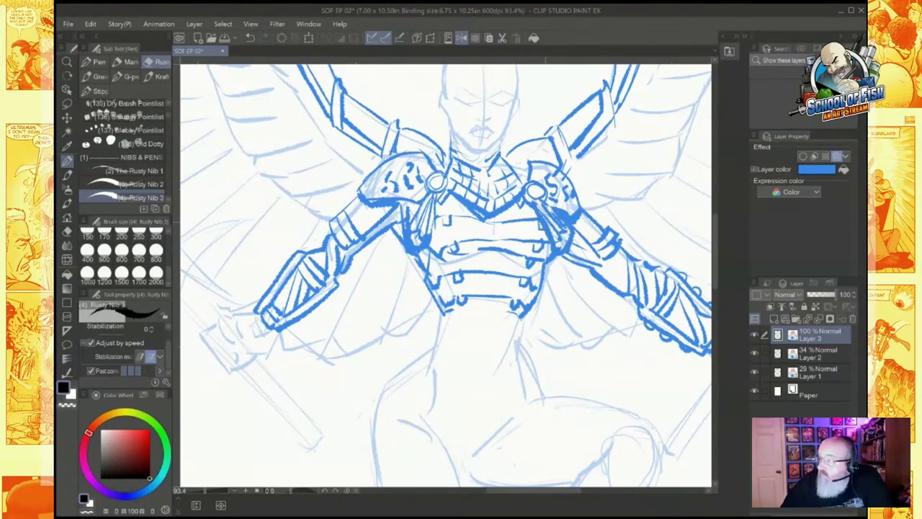
# Step: Draw the page's left hand as a clenched fist with knuckles and fingers, just beyond the bracer
pyautogui.moveTo(461, 260)
pyautogui.mouseDown()
pyautogui.moveTo(429, 327)
pyautogui.moveTo(439, 263)
pyautogui.mouseUp()
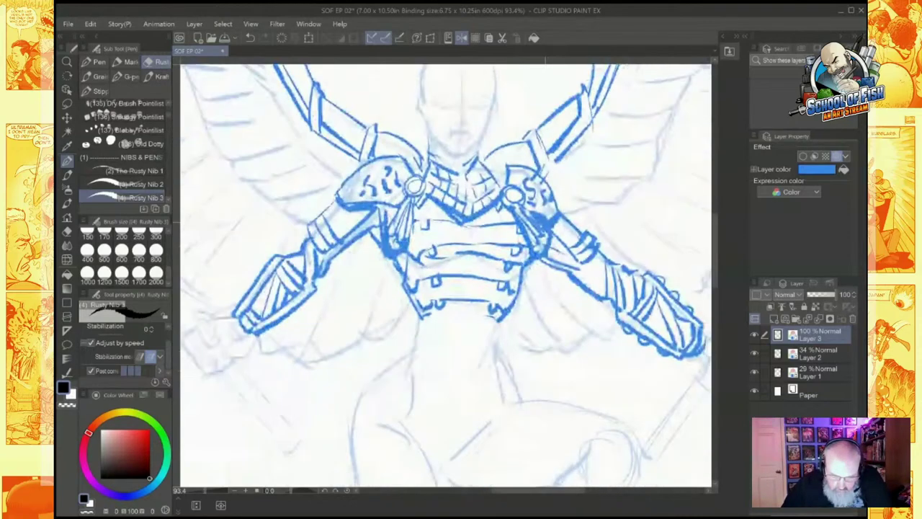
pyautogui.scroll(-3, 558, 248)
pyautogui.moveTo(505, 288); pyautogui.dragTo(465, 250)
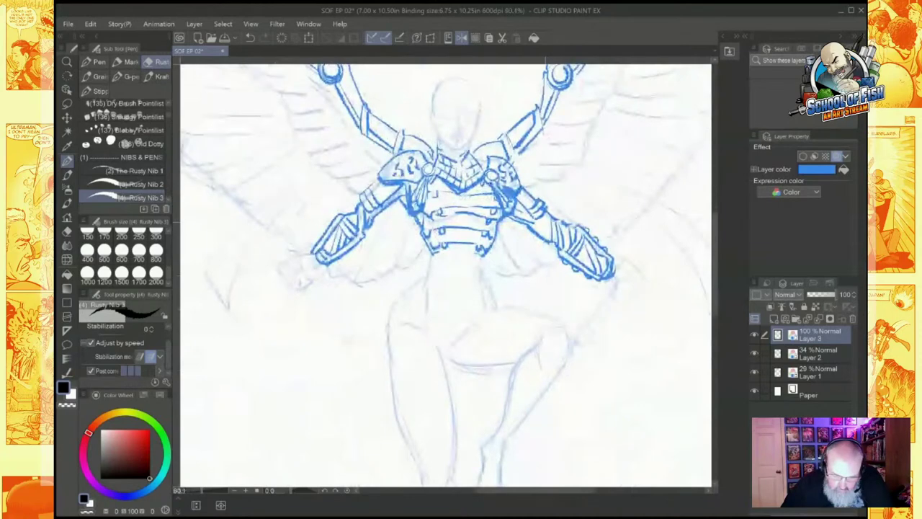
pyautogui.moveTo(314, 253)
pyautogui.mouseDown()
pyautogui.moveTo(297, 257)
pyautogui.moveTo(302, 282)
pyautogui.moveTo(311, 279)
pyautogui.mouseUp()
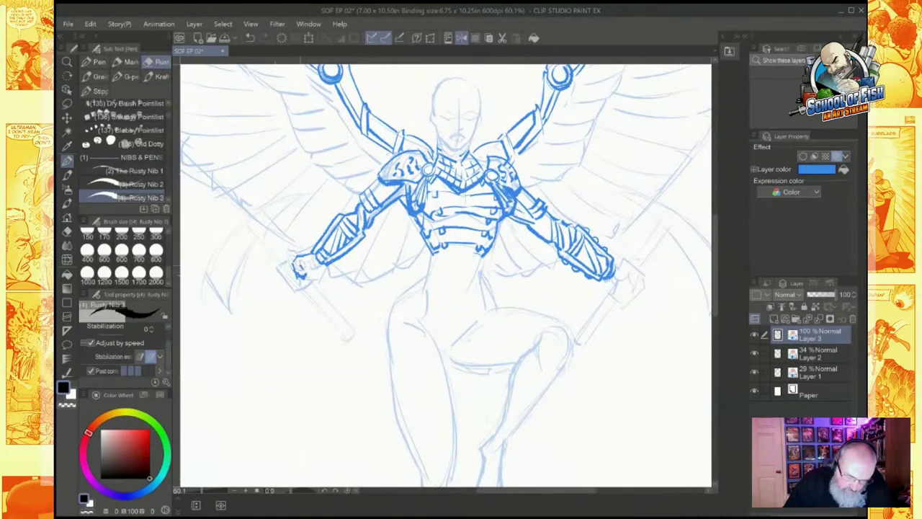
pyautogui.moveTo(292, 264)
pyautogui.mouseDown()
pyautogui.moveTo(281, 276)
pyautogui.moveTo(292, 292)
pyautogui.moveTo(313, 281)
pyautogui.mouseUp()
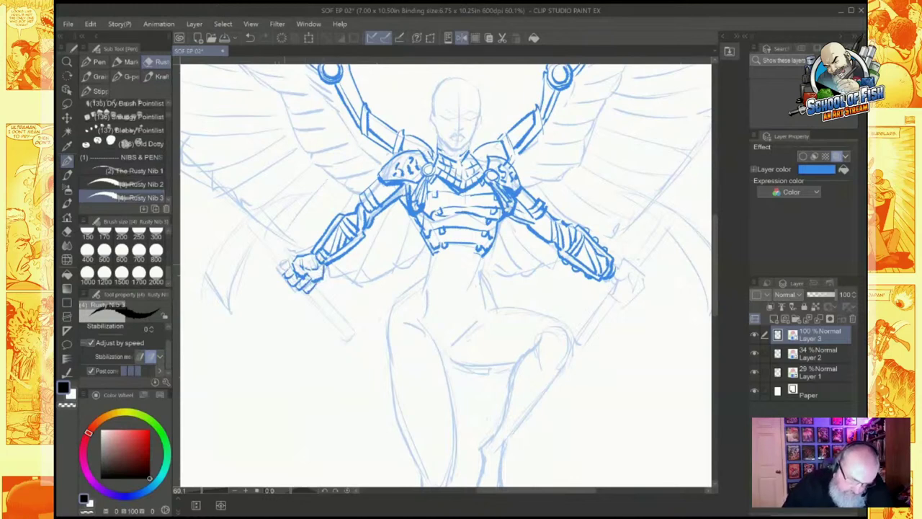
# Step: Draw the sickle handle through the page's left fist, with a pointed butt end and an extended upper shaft
pyautogui.moveTo(260, 239); pyautogui.dragTo(287, 268)
pyautogui.moveTo(270, 235); pyautogui.dragTo(359, 335)
pyautogui.moveTo(309, 292)
pyautogui.mouseDown()
pyautogui.moveTo(349, 334)
pyautogui.moveTo(363, 336)
pyautogui.mouseUp()
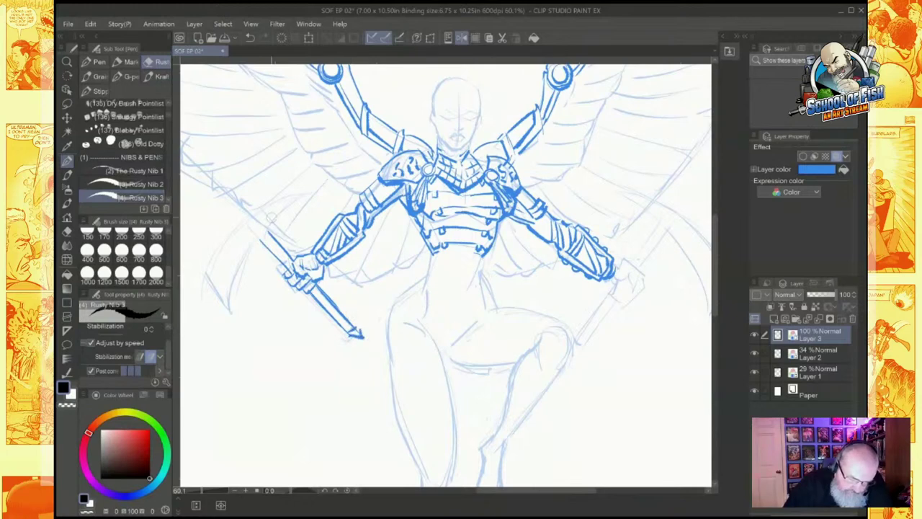
pyautogui.moveTo(258, 236)
pyautogui.mouseDown()
pyautogui.moveTo(247, 222)
pyautogui.moveTo(281, 255)
pyautogui.mouseUp()
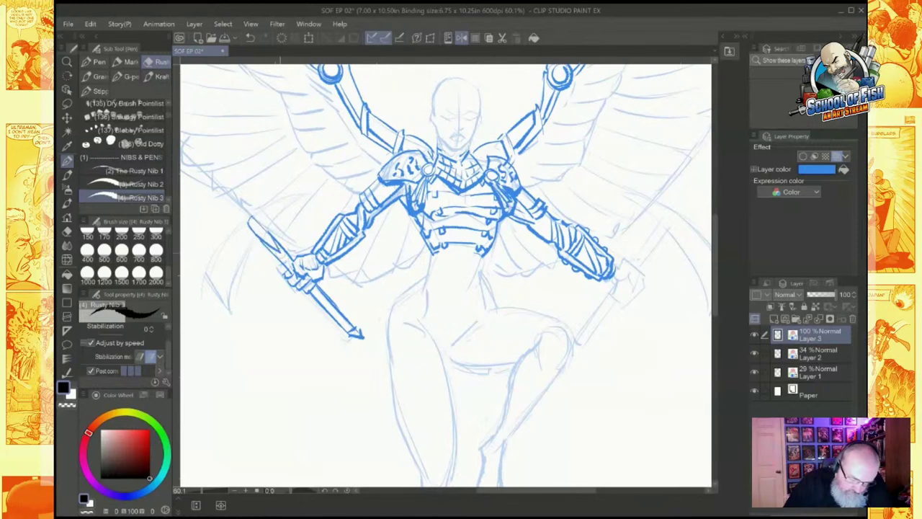
# Step: Draw the page's left sickle head with a long curved blade, an opposing back spike and rivets at the joint
pyautogui.moveTo(251, 220)
pyautogui.mouseDown()
pyautogui.moveTo(264, 233)
pyautogui.moveTo(207, 273)
pyautogui.moveTo(228, 312)
pyautogui.mouseUp()
pyautogui.moveTo(248, 238); pyautogui.dragTo(228, 312)
pyautogui.moveTo(253, 221); pyautogui.dragTo(302, 188)
pyautogui.moveTo(251, 219)
pyautogui.mouseDown()
pyautogui.moveTo(305, 185)
pyautogui.moveTo(269, 224)
pyautogui.mouseUp()
pyautogui.moveTo(298, 188)
pyautogui.mouseDown()
pyautogui.moveTo(216, 271)
pyautogui.moveTo(228, 310)
pyautogui.mouseUp()
pyautogui.moveTo(256, 232); pyautogui.dragTo(233, 272)
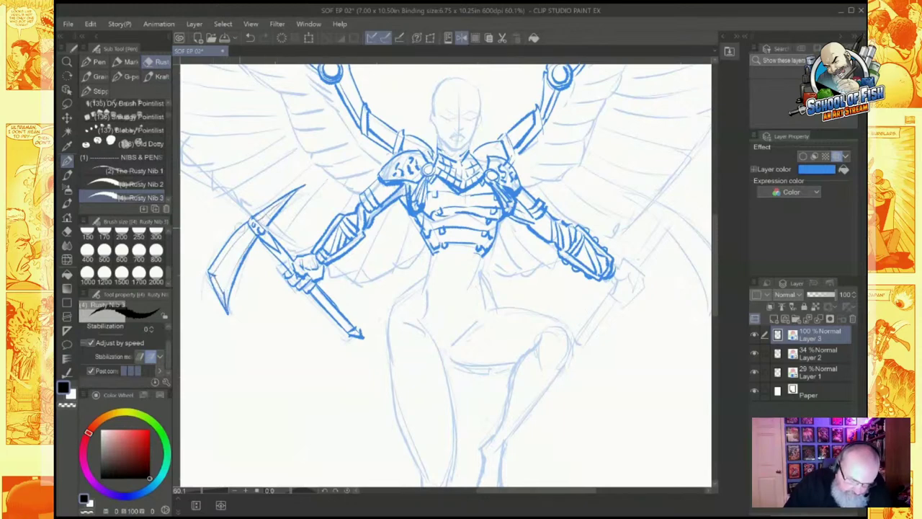
# Step: Draw the page's right fist and run a sickle handle through it, with a pointed butt and a rounded, riveted upper end
pyautogui.moveTo(617, 264); pyautogui.dragTo(431, 266)
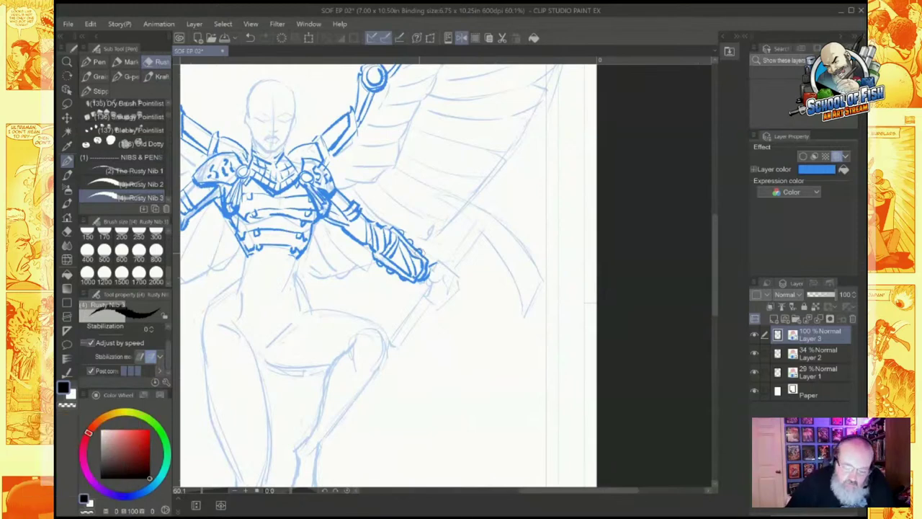
pyautogui.moveTo(435, 261)
pyautogui.mouseDown()
pyautogui.moveTo(453, 272)
pyautogui.moveTo(411, 293)
pyautogui.moveTo(441, 283)
pyautogui.moveTo(431, 312)
pyautogui.moveTo(424, 306)
pyautogui.mouseUp()
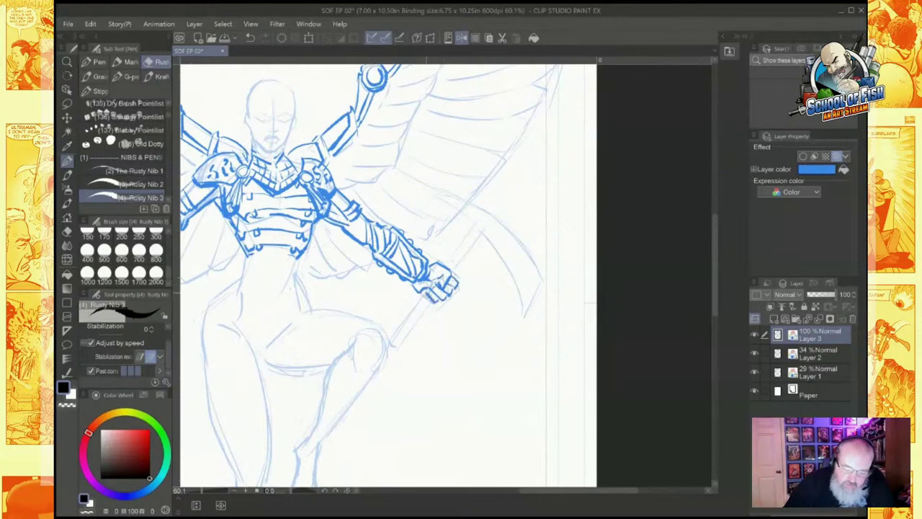
pyautogui.moveTo(475, 222); pyautogui.dragTo(445, 266)
pyautogui.moveTo(477, 228)
pyautogui.mouseDown()
pyautogui.moveTo(389, 349)
pyautogui.moveTo(432, 298)
pyautogui.mouseUp()
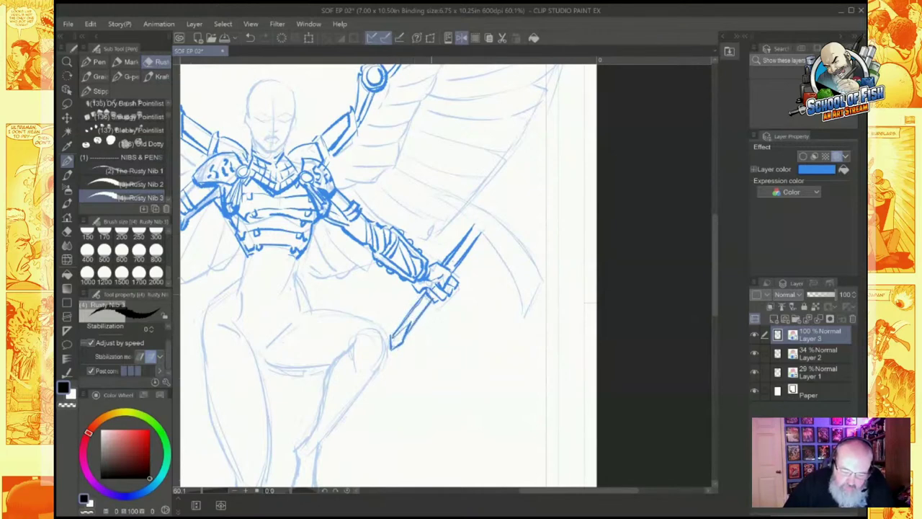
pyautogui.moveTo(467, 247); pyautogui.dragTo(489, 221)
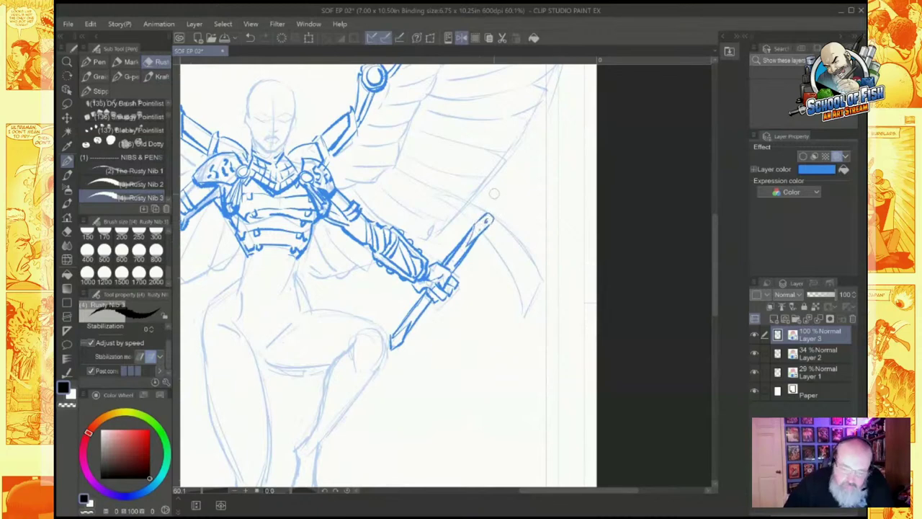
# Step: Draw the page's right sickle head with a back spike, a long curved blade and an inner bevel line
pyautogui.moveTo(434, 192); pyautogui.dragTo(471, 225)
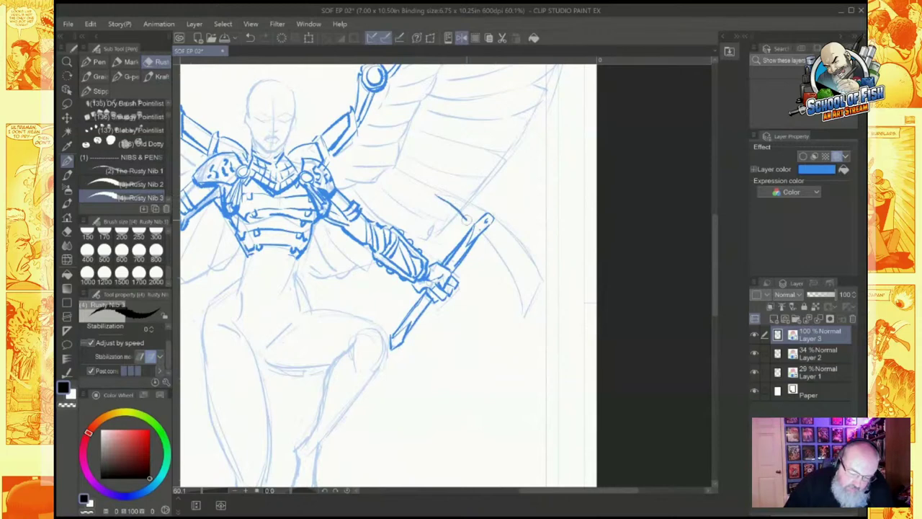
pyautogui.moveTo(438, 196)
pyautogui.mouseDown()
pyautogui.moveTo(473, 225)
pyautogui.moveTo(519, 288)
pyautogui.moveTo(525, 313)
pyautogui.mouseUp()
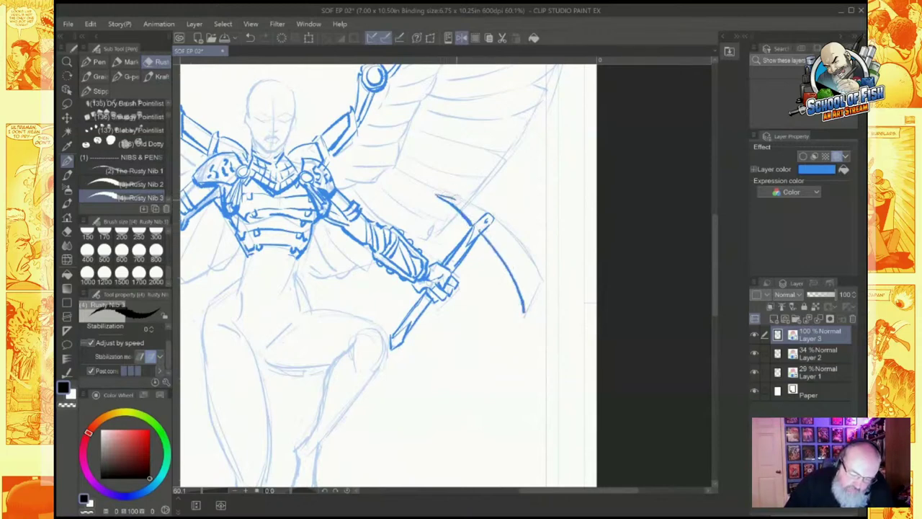
pyautogui.moveTo(496, 221)
pyautogui.mouseDown()
pyautogui.moveTo(539, 273)
pyautogui.moveTo(526, 313)
pyautogui.mouseUp()
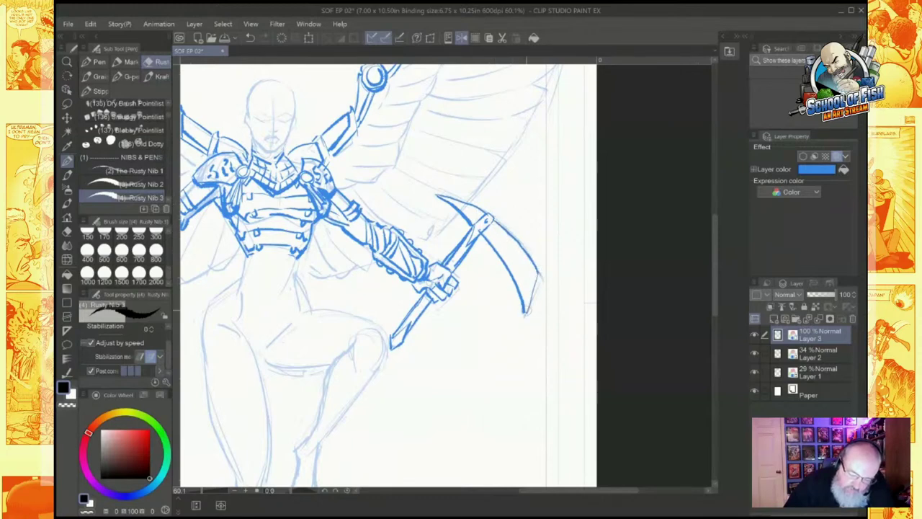
pyautogui.moveTo(539, 272); pyautogui.dragTo(525, 296)
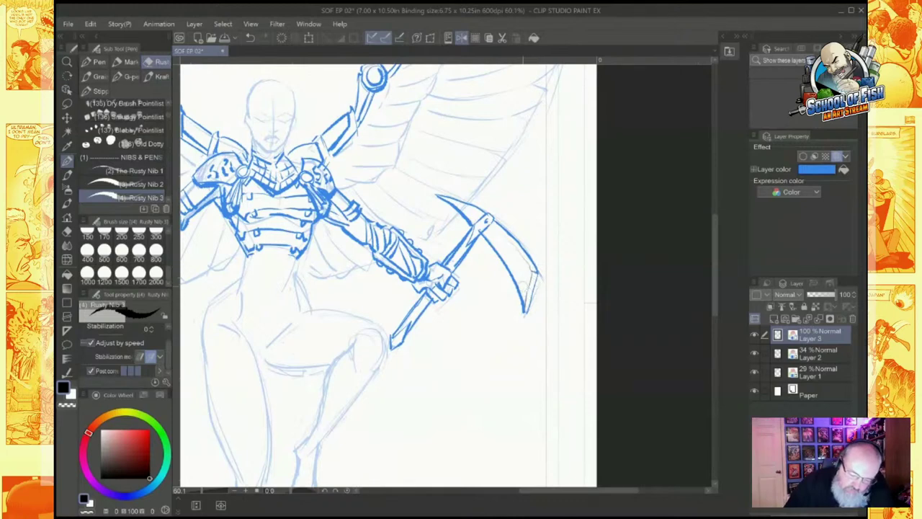
pyautogui.moveTo(494, 240); pyautogui.dragTo(528, 298)
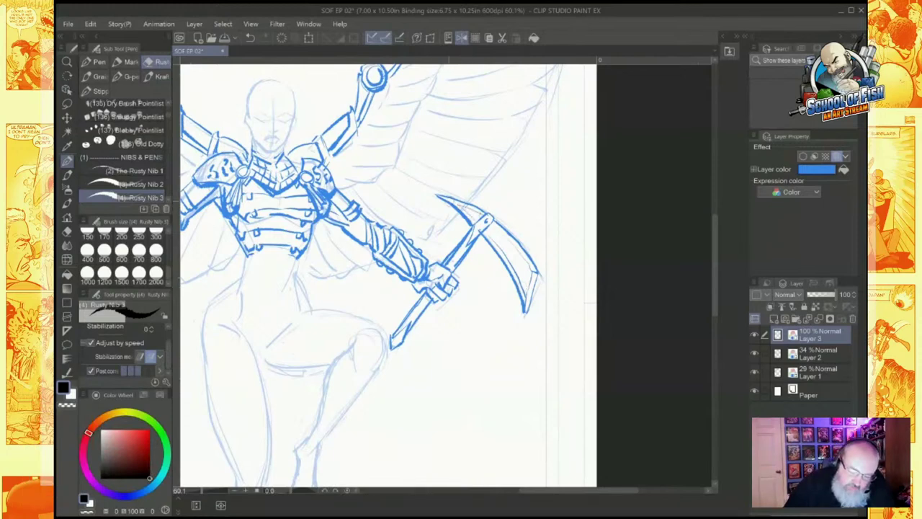
# Step: Outline a tapered central armor panel hanging from the waist down between the thighs
pyautogui.scroll(-4, 469, 201)
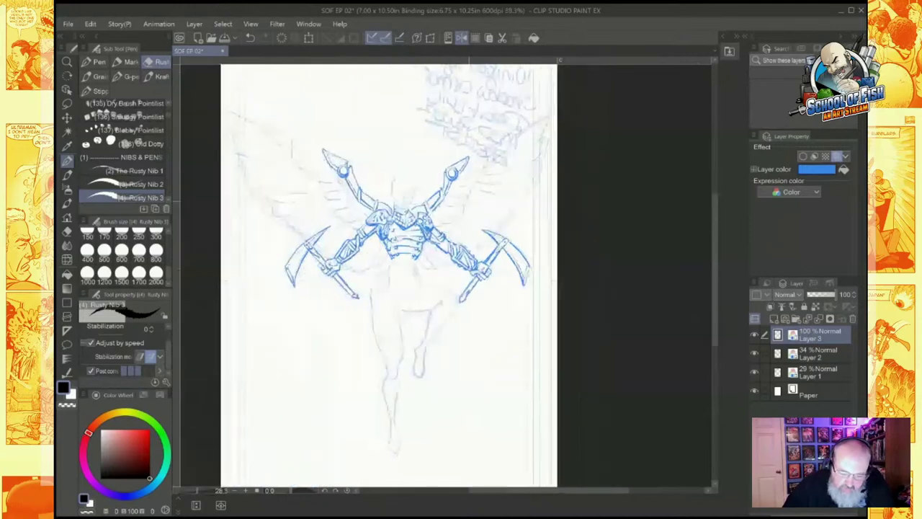
pyautogui.scroll(4, 469, 200)
pyautogui.scroll(1, 469, 200)
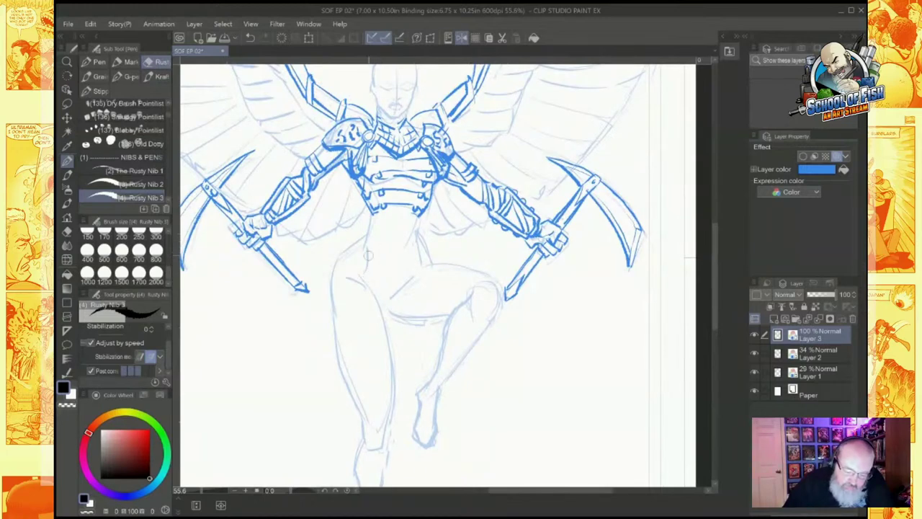
pyautogui.moveTo(382, 245)
pyautogui.mouseDown()
pyautogui.moveTo(409, 246)
pyautogui.moveTo(422, 269)
pyautogui.moveTo(417, 333)
pyautogui.mouseUp()
pyautogui.moveTo(370, 249)
pyautogui.mouseDown()
pyautogui.moveTo(361, 283)
pyautogui.moveTo(387, 353)
pyautogui.moveTo(418, 353)
pyautogui.mouseUp()
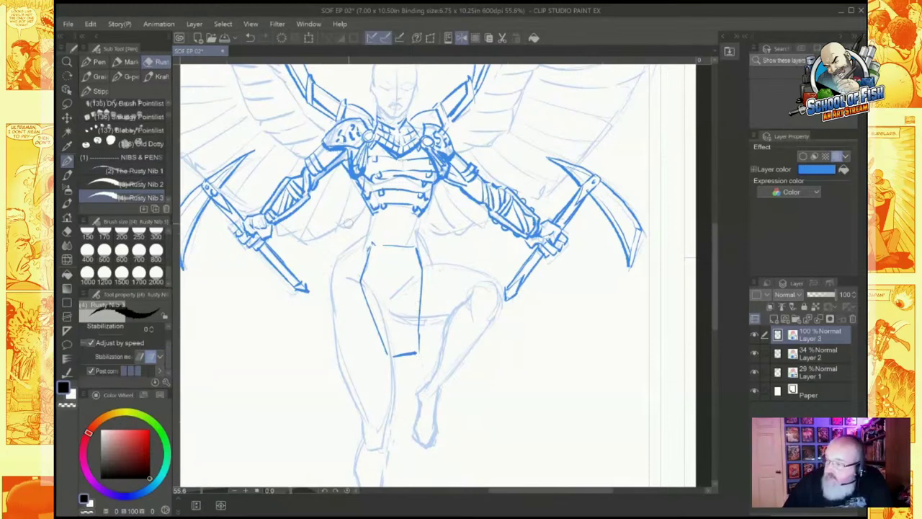
# Step: Draw straps on both hips, outline the page's left side skirt panel, and mark the edges of the partly hidden right panel
pyautogui.moveTo(361, 227)
pyautogui.mouseDown()
pyautogui.moveTo(368, 249)
pyautogui.moveTo(360, 255)
pyautogui.moveTo(365, 230)
pyautogui.mouseUp()
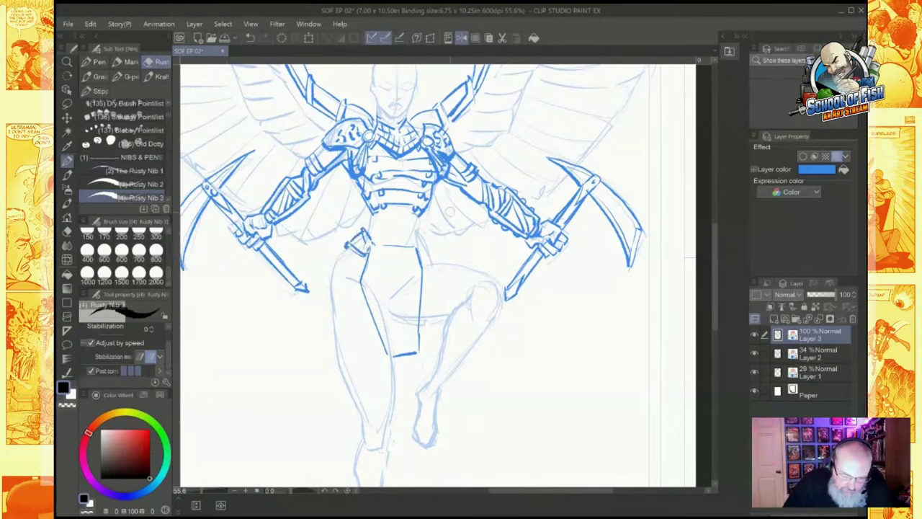
pyautogui.moveTo(421, 229)
pyautogui.mouseDown()
pyautogui.moveTo(414, 245)
pyautogui.moveTo(426, 250)
pyautogui.mouseUp()
pyautogui.moveTo(347, 245); pyautogui.dragTo(326, 290)
pyautogui.moveTo(345, 251)
pyautogui.mouseDown()
pyautogui.moveTo(328, 289)
pyautogui.moveTo(319, 363)
pyautogui.moveTo(339, 366)
pyautogui.mouseUp()
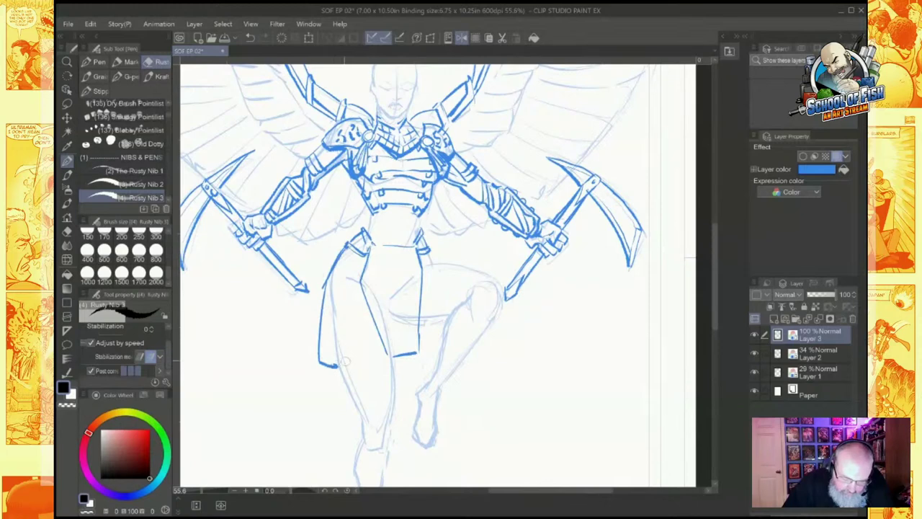
pyautogui.moveTo(362, 281); pyautogui.dragTo(334, 366)
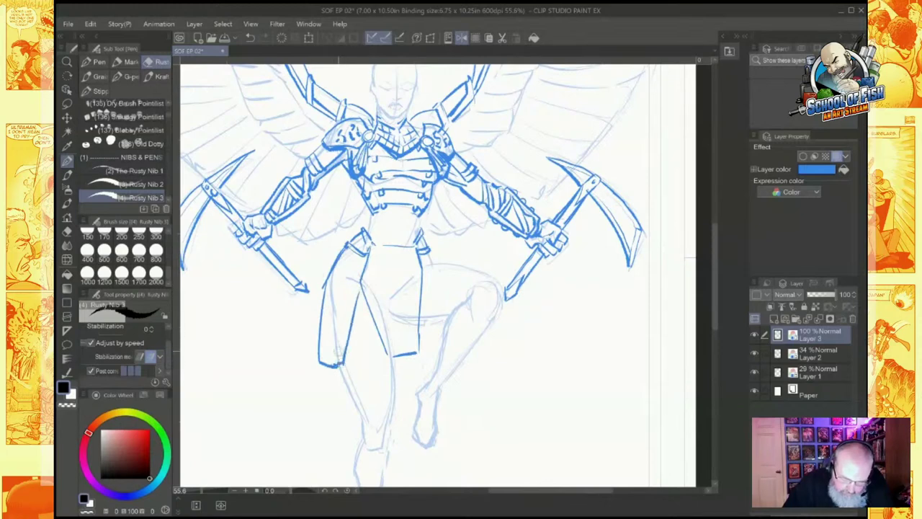
pyautogui.moveTo(429, 249)
pyautogui.mouseDown()
pyautogui.moveTo(438, 262)
pyautogui.moveTo(429, 264)
pyautogui.mouseUp()
pyautogui.moveTo(427, 328)
pyautogui.mouseDown()
pyautogui.moveTo(432, 336)
pyautogui.moveTo(447, 320)
pyautogui.mouseUp()
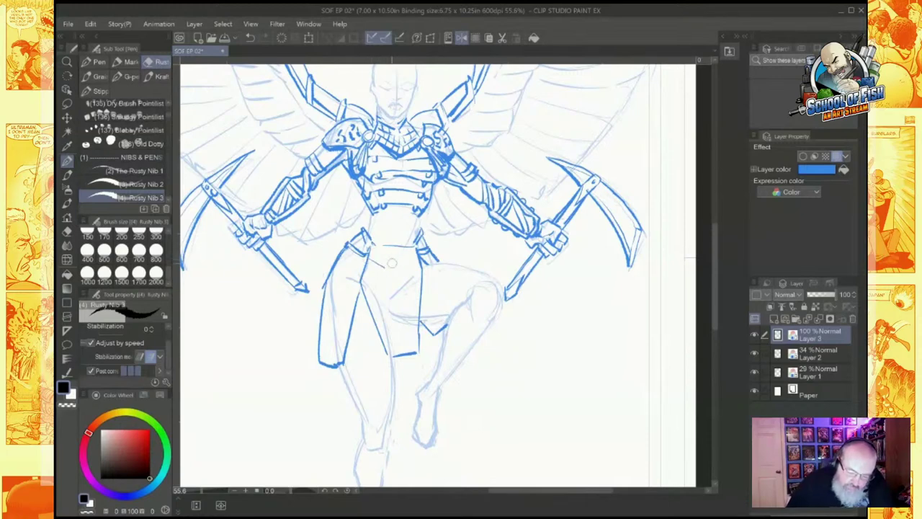
# Step: Divide the central and page's left skirt panels into overlapping pointed plates and add small clasp marks along them
pyautogui.moveTo(363, 275)
pyautogui.mouseDown()
pyautogui.moveTo(384, 287)
pyautogui.moveTo(420, 277)
pyautogui.moveTo(374, 301)
pyautogui.moveTo(412, 302)
pyautogui.moveTo(374, 312)
pyautogui.moveTo(389, 328)
pyautogui.moveTo(393, 317)
pyautogui.moveTo(414, 320)
pyautogui.moveTo(382, 343)
pyautogui.moveTo(418, 332)
pyautogui.mouseUp()
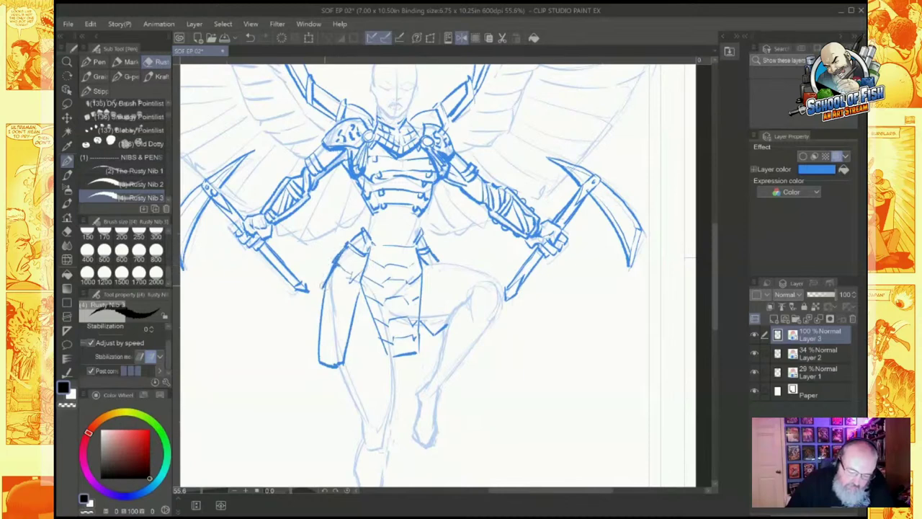
pyautogui.moveTo(323, 313)
pyautogui.mouseDown()
pyautogui.moveTo(353, 311)
pyautogui.moveTo(319, 335)
pyautogui.moveTo(344, 346)
pyautogui.moveTo(319, 362)
pyautogui.moveTo(334, 366)
pyautogui.mouseUp()
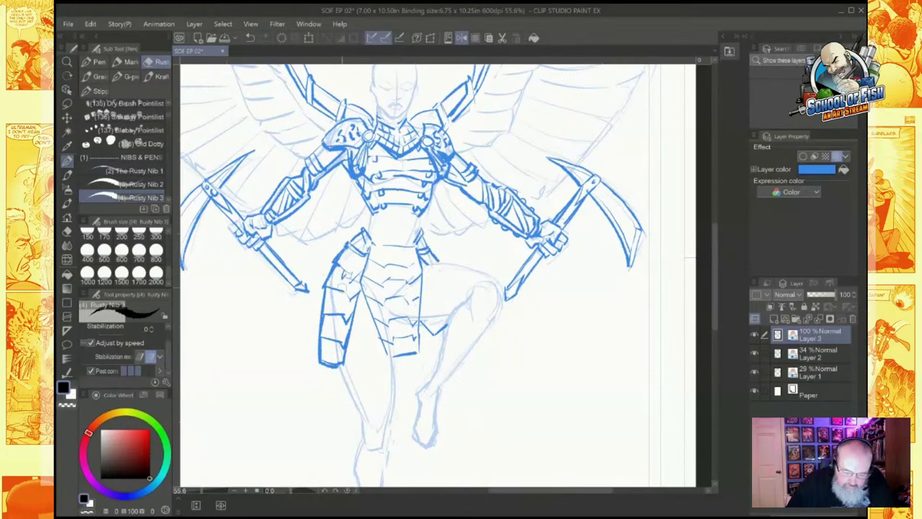
pyautogui.moveTo(341, 290); pyautogui.dragTo(332, 349)
pyautogui.moveTo(378, 264); pyautogui.dragTo(388, 336)
pyautogui.moveTo(408, 265); pyautogui.dragTo(413, 332)
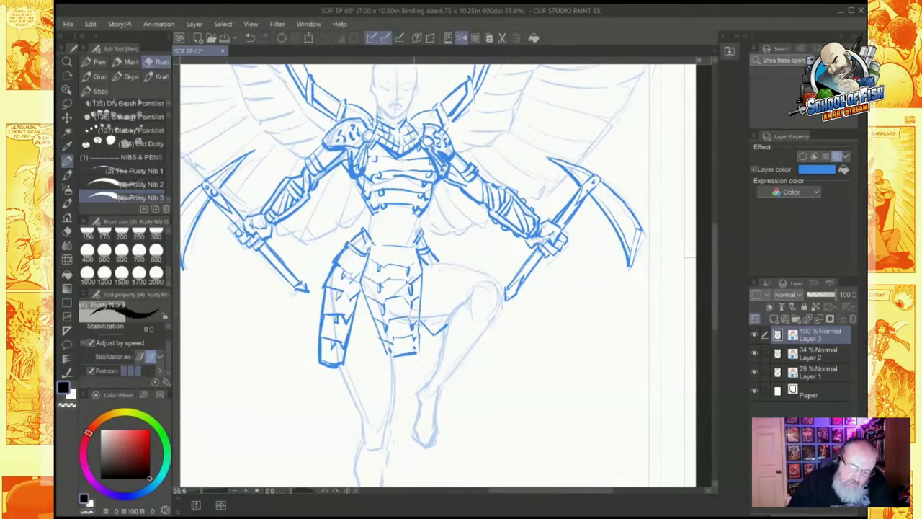
# Step: Draw horizontal armor bands with clasps across the abdomen and refine the sides of the waist
pyautogui.moveTo(379, 244); pyautogui.dragTo(394, 246)
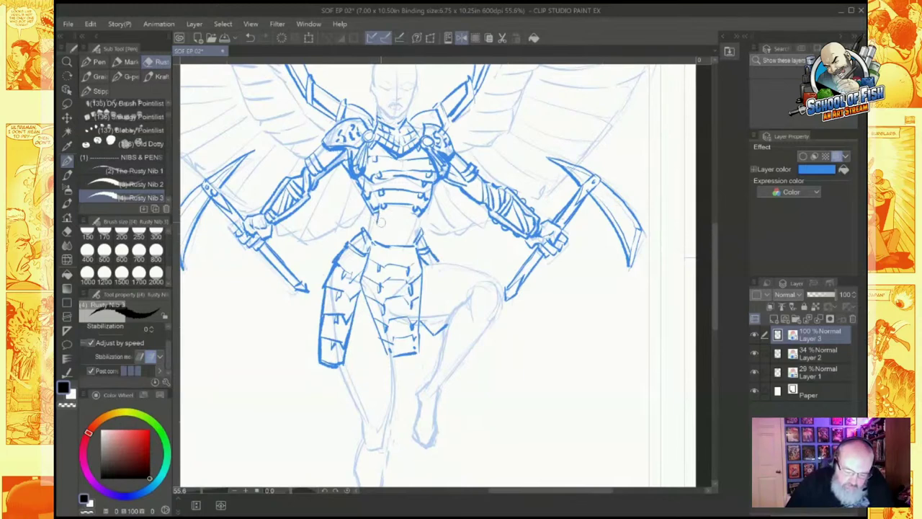
pyautogui.moveTo(380, 222)
pyautogui.mouseDown()
pyautogui.moveTo(404, 223)
pyautogui.moveTo(390, 222)
pyautogui.moveTo(395, 237)
pyautogui.moveTo(379, 237)
pyautogui.moveTo(417, 254)
pyautogui.mouseUp()
pyautogui.press('c')
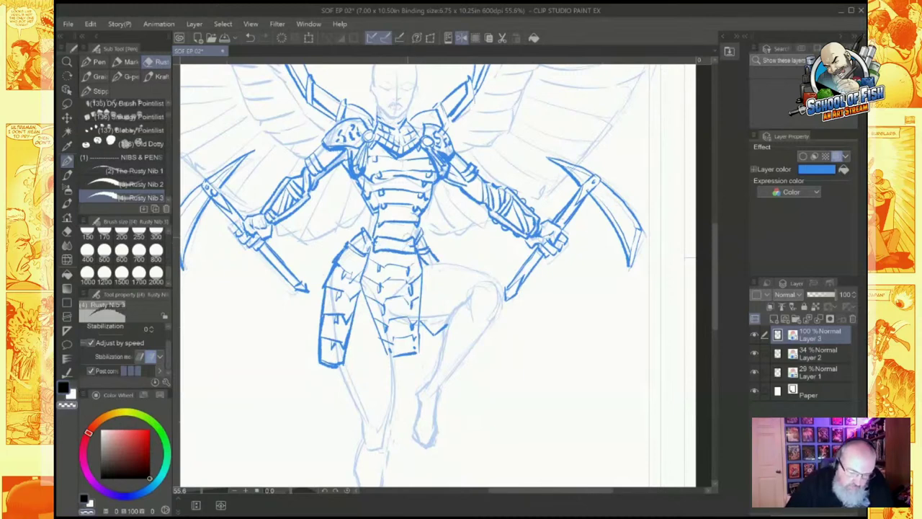
pyautogui.press('c')
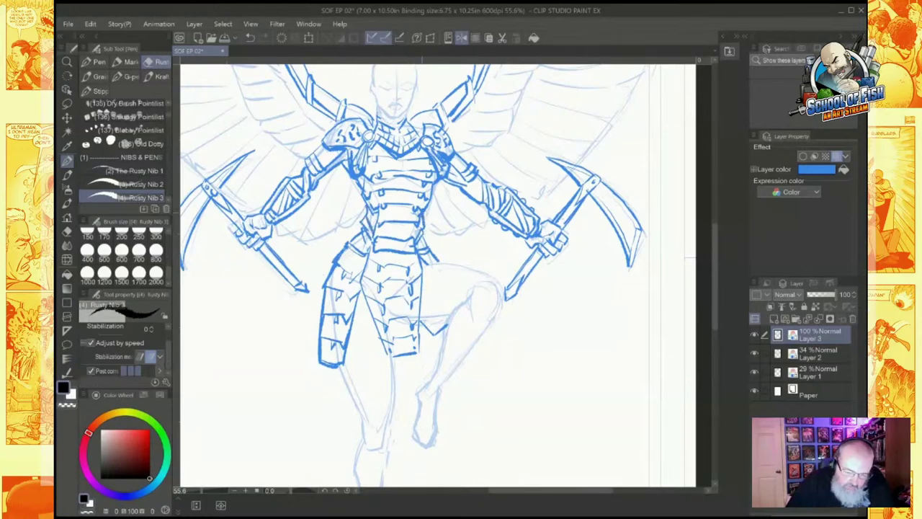
# Step: Draw faceted knee guards on both legs and segmented shin plates down the standing leg
pyautogui.moveTo(421, 360)
pyautogui.mouseDown()
pyautogui.moveTo(481, 180)
pyautogui.moveTo(482, 145)
pyautogui.mouseUp()
pyautogui.moveTo(422, 217)
pyautogui.mouseDown()
pyautogui.moveTo(373, 334)
pyautogui.moveTo(319, 414)
pyautogui.moveTo(329, 355)
pyautogui.moveTo(364, 299)
pyautogui.mouseUp()
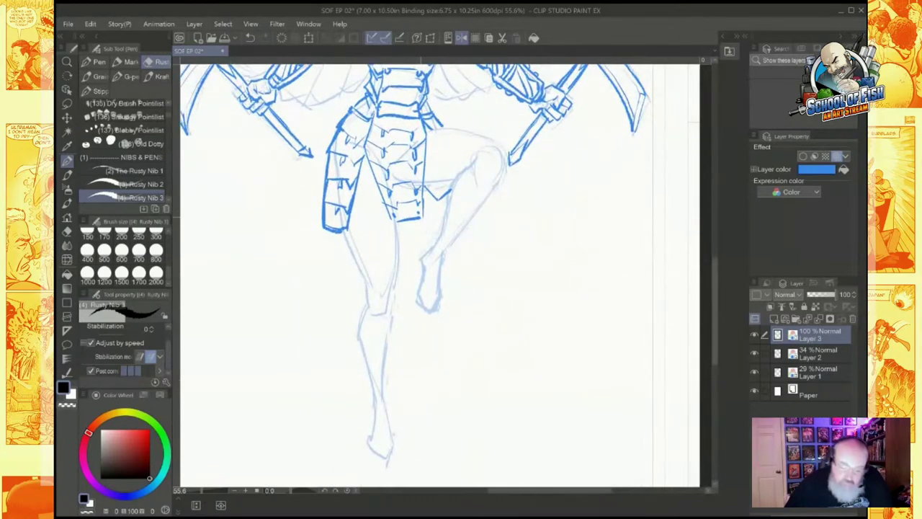
pyautogui.moveTo(379, 281)
pyautogui.mouseDown()
pyautogui.moveTo(363, 301)
pyautogui.moveTo(391, 322)
pyautogui.moveTo(401, 306)
pyautogui.moveTo(387, 284)
pyautogui.moveTo(370, 290)
pyautogui.moveTo(368, 318)
pyautogui.moveTo(388, 316)
pyautogui.mouseUp()
pyautogui.moveTo(496, 142)
pyautogui.mouseDown()
pyautogui.moveTo(467, 170)
pyautogui.moveTo(490, 189)
pyautogui.moveTo(500, 188)
pyautogui.moveTo(500, 144)
pyautogui.moveTo(476, 163)
pyautogui.moveTo(484, 187)
pyautogui.moveTo(503, 170)
pyautogui.moveTo(495, 149)
pyautogui.mouseUp()
pyautogui.moveTo(358, 324)
pyautogui.mouseDown()
pyautogui.moveTo(391, 340)
pyautogui.moveTo(379, 342)
pyautogui.moveTo(398, 325)
pyautogui.moveTo(373, 362)
pyautogui.moveTo(389, 360)
pyautogui.moveTo(389, 347)
pyautogui.moveTo(367, 382)
pyautogui.moveTo(389, 377)
pyautogui.moveTo(386, 401)
pyautogui.mouseUp()
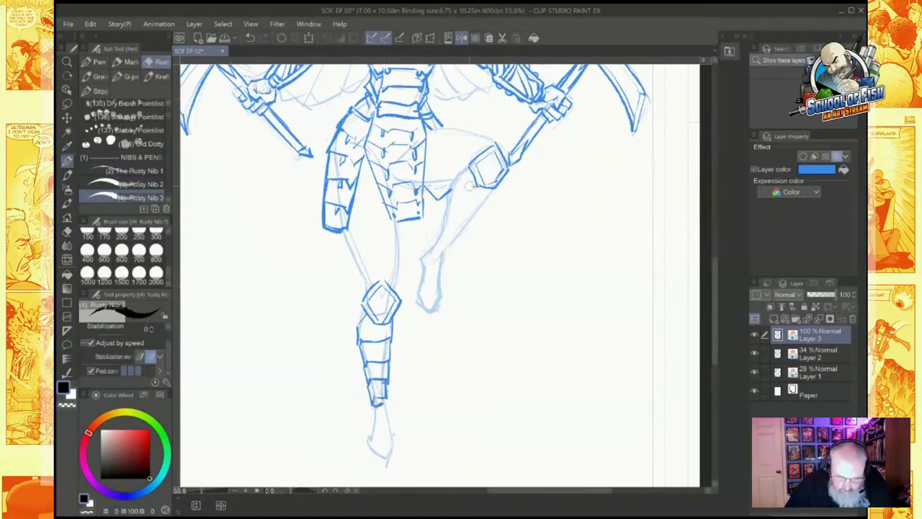
# Step: Draw segmented shin plates on the raised leg and finish it with an ankle wrap and a clawed foot
pyautogui.moveTo(455, 200)
pyautogui.mouseDown()
pyautogui.moveTo(480, 209)
pyautogui.moveTo(501, 190)
pyautogui.moveTo(481, 209)
pyautogui.moveTo(442, 218)
pyautogui.moveTo(476, 221)
pyautogui.moveTo(442, 232)
pyautogui.moveTo(441, 245)
pyautogui.moveTo(472, 222)
pyautogui.moveTo(434, 252)
pyautogui.moveTo(442, 259)
pyautogui.moveTo(418, 261)
pyautogui.moveTo(414, 299)
pyautogui.moveTo(422, 309)
pyautogui.moveTo(433, 300)
pyautogui.moveTo(426, 323)
pyautogui.mouseUp()
pyautogui.moveTo(433, 317); pyautogui.dragTo(416, 326)
pyautogui.moveTo(438, 287)
pyautogui.mouseDown()
pyautogui.moveTo(448, 314)
pyautogui.moveTo(436, 325)
pyautogui.moveTo(442, 260)
pyautogui.mouseUp()
pyautogui.moveTo(419, 290)
pyautogui.mouseDown()
pyautogui.moveTo(437, 287)
pyautogui.moveTo(440, 270)
pyautogui.mouseUp()
# Step: Draw the standing leg's clawed foot and its banded ankle below the shin plates
pyautogui.moveTo(379, 436)
pyautogui.mouseDown()
pyautogui.moveTo(373, 471)
pyautogui.moveTo(376, 479)
pyautogui.moveTo(390, 459)
pyautogui.moveTo(389, 473)
pyautogui.moveTo(394, 444)
pyautogui.moveTo(390, 476)
pyautogui.mouseUp()
pyautogui.moveTo(366, 433)
pyautogui.mouseDown()
pyautogui.moveTo(373, 445)
pyautogui.moveTo(393, 440)
pyautogui.moveTo(375, 426)
pyautogui.moveTo(388, 429)
pyautogui.mouseUp()
pyautogui.moveTo(374, 414)
pyautogui.mouseDown()
pyautogui.moveTo(386, 424)
pyautogui.moveTo(376, 422)
pyautogui.mouseUp()
pyautogui.moveTo(389, 405); pyautogui.dragTo(386, 423)
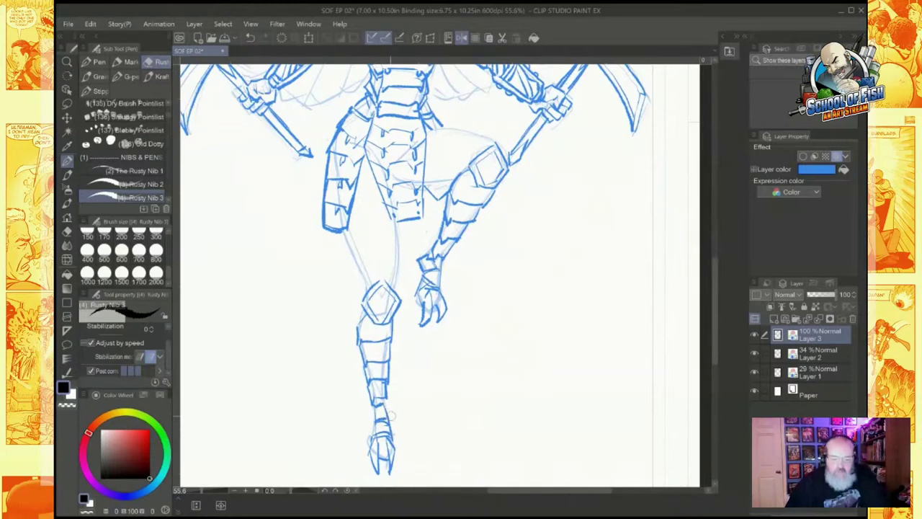
# Step: Outline the standing leg's thigh and add fabric fold lines between the skirt panels and the knee guard
pyautogui.moveTo(374, 280)
pyautogui.mouseDown()
pyautogui.moveTo(369, 288)
pyautogui.moveTo(369, 273)
pyautogui.mouseUp()
pyautogui.moveTo(356, 265)
pyautogui.mouseDown()
pyautogui.moveTo(366, 277)
pyautogui.moveTo(347, 231)
pyautogui.moveTo(354, 254)
pyautogui.mouseUp()
pyautogui.moveTo(360, 171)
pyautogui.mouseDown()
pyautogui.moveTo(390, 220)
pyautogui.moveTo(391, 275)
pyautogui.mouseUp()
pyautogui.moveTo(361, 210)
pyautogui.mouseDown()
pyautogui.moveTo(393, 284)
pyautogui.moveTo(394, 219)
pyautogui.mouseUp()
pyautogui.moveTo(378, 161)
pyautogui.mouseDown()
pyautogui.moveTo(365, 183)
pyautogui.moveTo(363, 171)
pyautogui.mouseUp()
pyautogui.moveTo(378, 134); pyautogui.dragTo(370, 142)
# Step: Outline the raised thigh with fold lines, fill the shadow beneath it, and darken the central panel's adjacent edge
pyautogui.moveTo(433, 139)
pyautogui.mouseDown()
pyautogui.moveTo(456, 129)
pyautogui.moveTo(458, 140)
pyautogui.moveTo(481, 144)
pyautogui.moveTo(457, 131)
pyautogui.moveTo(487, 134)
pyautogui.moveTo(507, 151)
pyautogui.moveTo(418, 179)
pyautogui.moveTo(437, 194)
pyautogui.mouseUp()
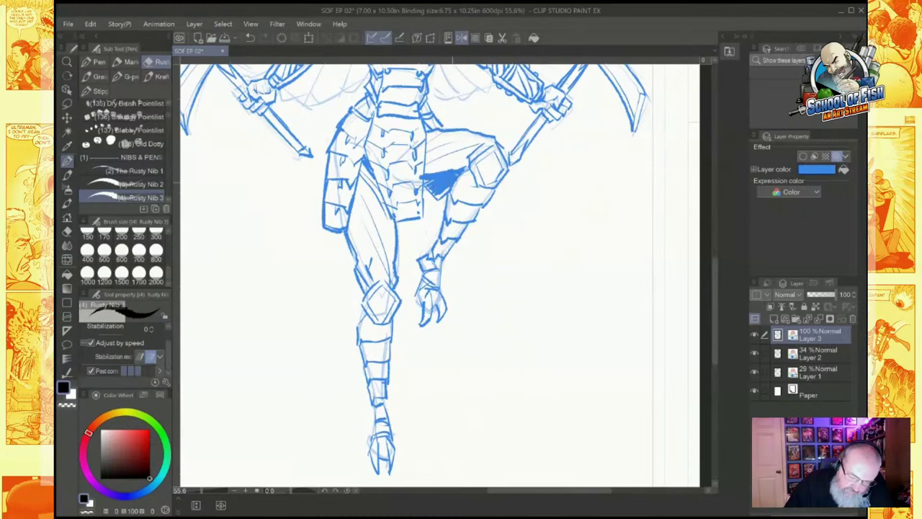
pyautogui.moveTo(426, 135); pyautogui.dragTo(422, 217)
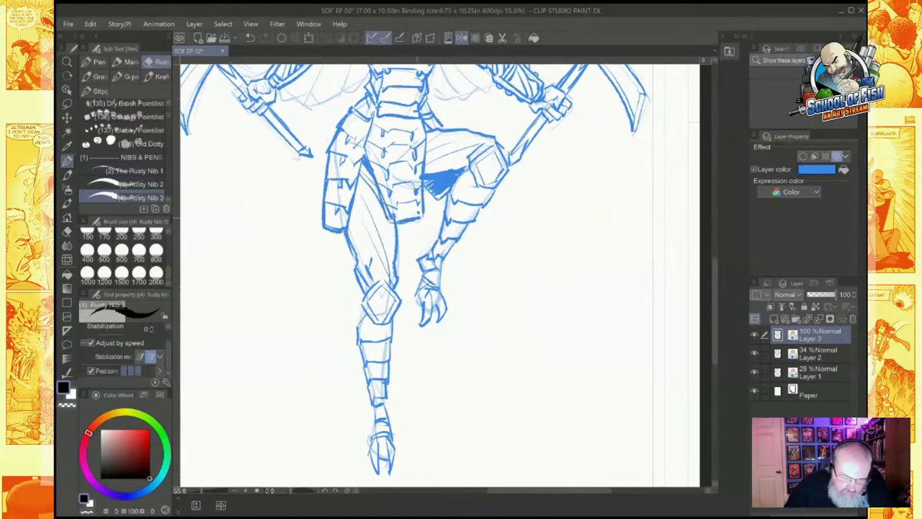
pyautogui.moveTo(439, 187); pyautogui.dragTo(489, 390)
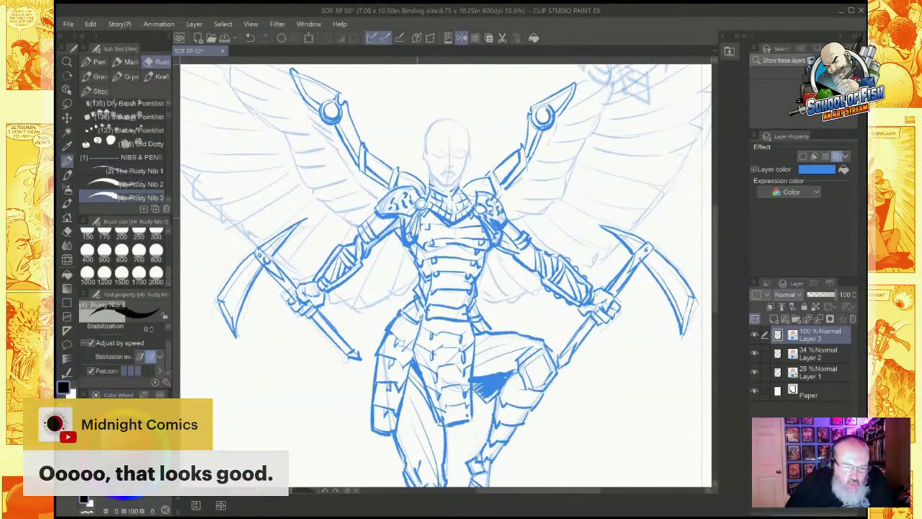
# Step: Examine the full winged figure and the unfinished head
pyautogui.scroll(-1, 562, 288)
pyautogui.hotkey('ctrl', '-')
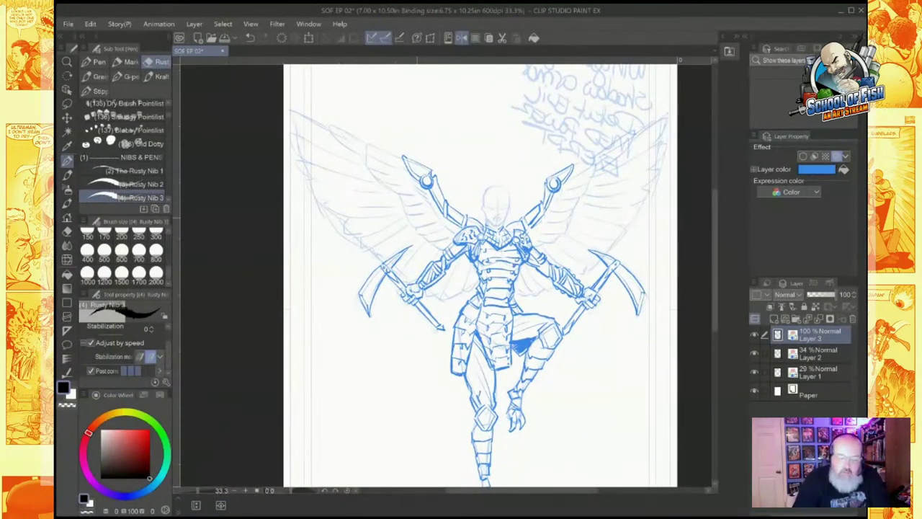
pyautogui.moveTo(497, 289); pyautogui.dragTo(433, 315)
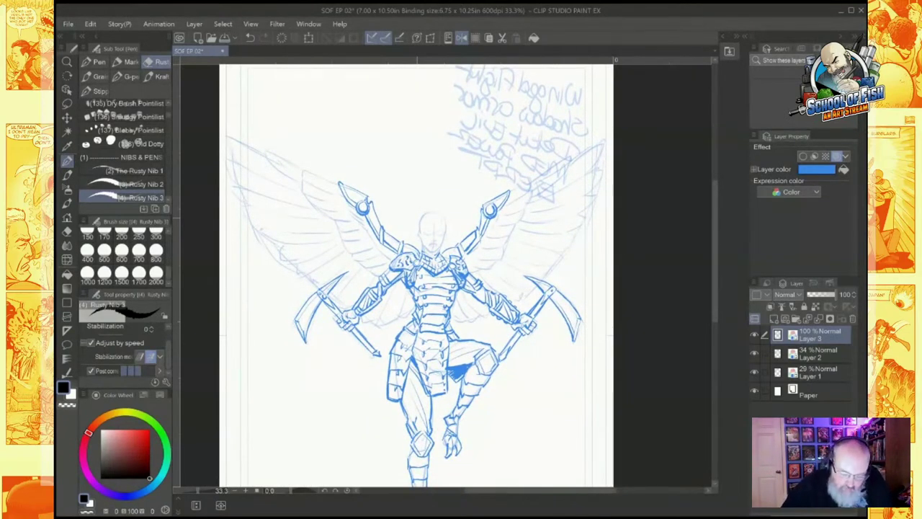
pyautogui.moveTo(432, 309); pyautogui.dragTo(458, 305)
pyautogui.scroll(5, 534, 235)
pyautogui.scroll(-4, 533, 235)
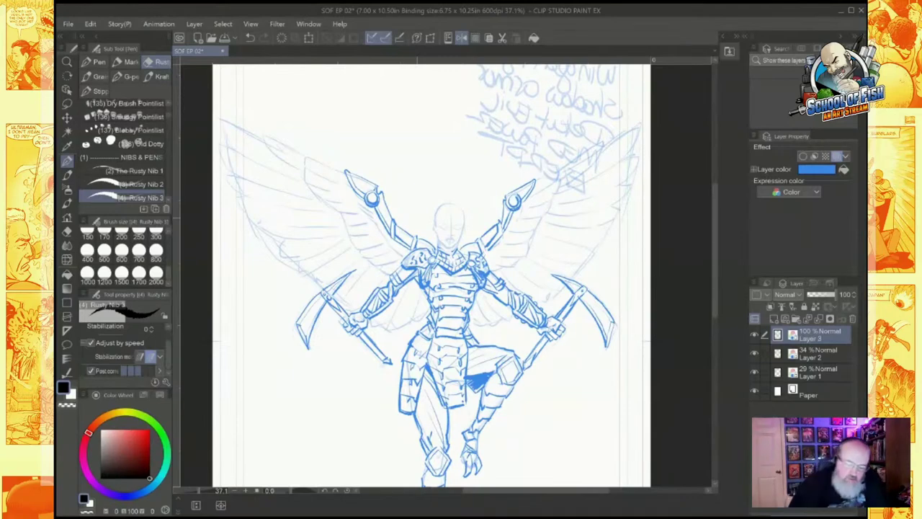
pyautogui.scroll(7, 467, 219)
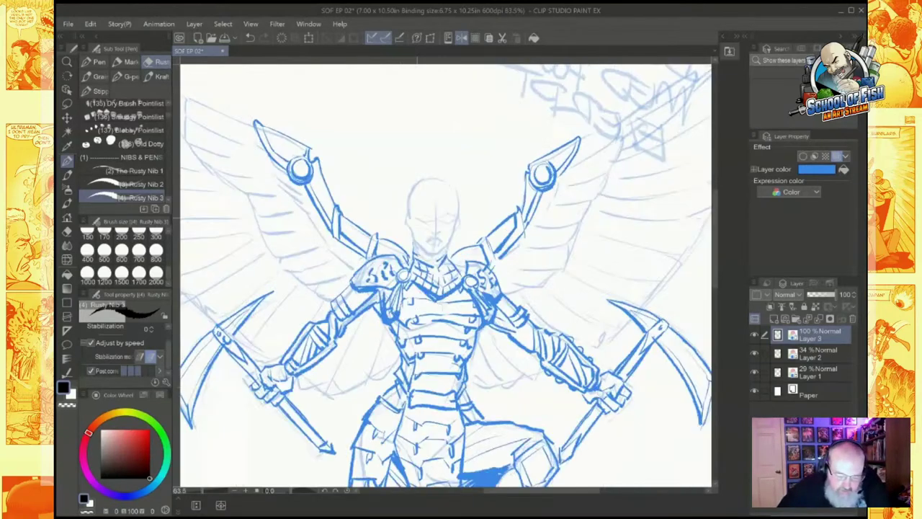
pyautogui.scroll(2, 461, 237)
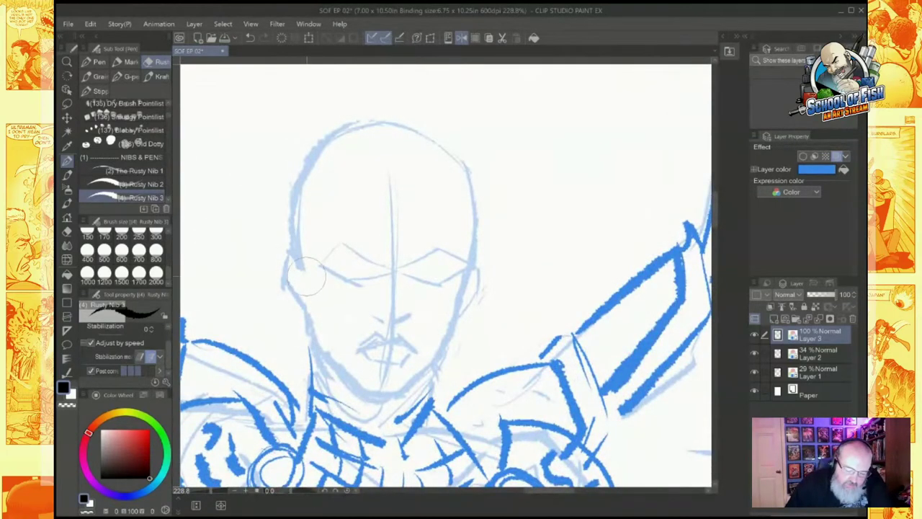
# Step: Draw the mask's brow edges, arching over both eyes and slanting inward to meet at the nose
pyautogui.moveTo(306, 275)
pyautogui.mouseDown()
pyautogui.moveTo(329, 246)
pyautogui.moveTo(387, 302)
pyautogui.moveTo(393, 328)
pyautogui.moveTo(444, 268)
pyautogui.mouseUp()
pyautogui.moveTo(405, 316); pyautogui.dragTo(442, 270)
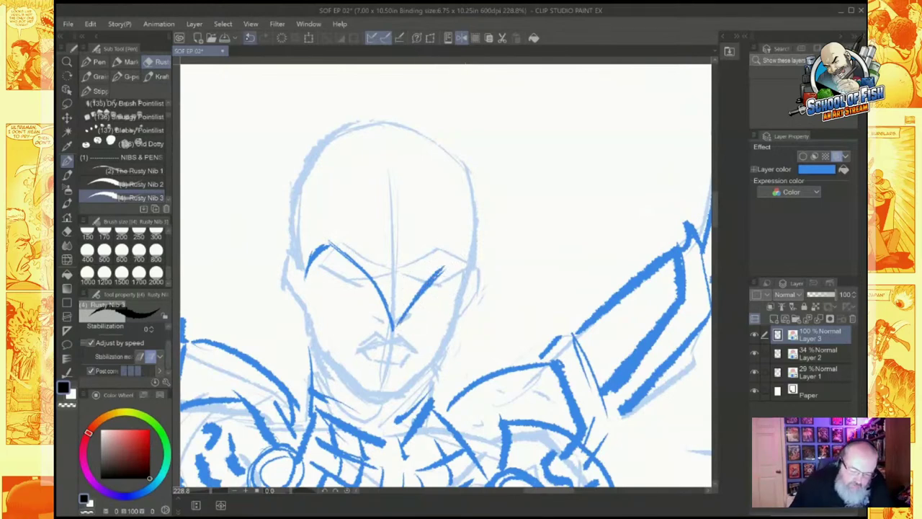
pyautogui.hotkey('ctrl', 'z')
pyautogui.hotkey('ctrl', 'z')
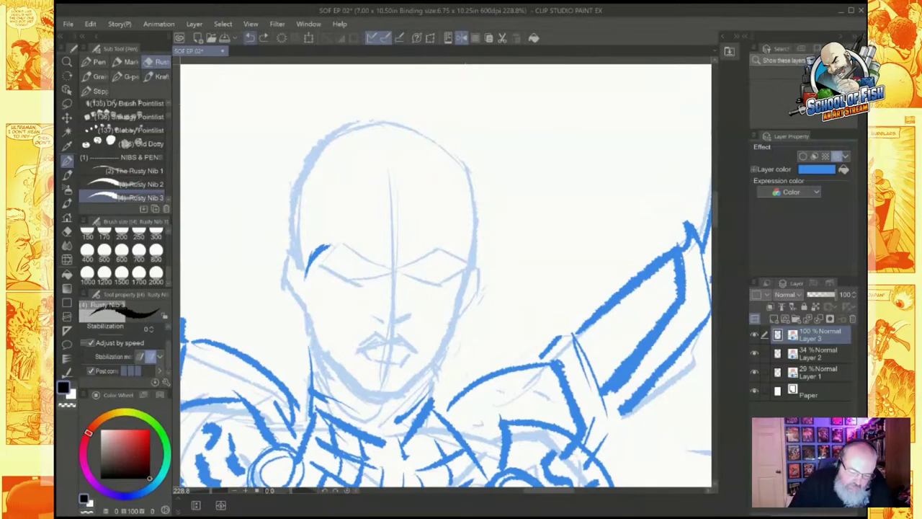
pyautogui.moveTo(322, 251)
pyautogui.mouseDown()
pyautogui.moveTo(345, 253)
pyautogui.moveTo(390, 323)
pyautogui.moveTo(443, 272)
pyautogui.mouseUp()
pyautogui.moveTo(401, 319); pyautogui.dragTo(467, 254)
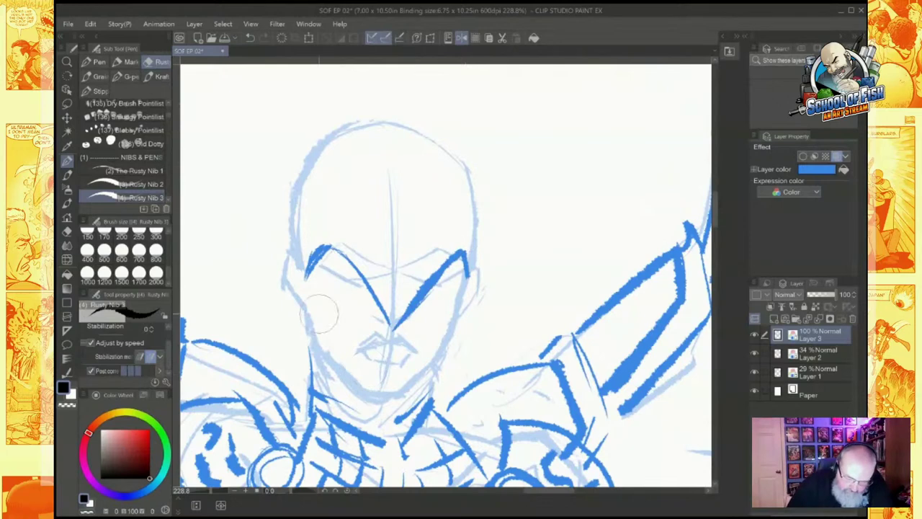
# Step: Outline the lower mask with angled cheek plates, a split over the mouth and a pointed jawline
pyautogui.moveTo(303, 289)
pyautogui.mouseDown()
pyautogui.moveTo(313, 316)
pyautogui.moveTo(393, 388)
pyautogui.moveTo(369, 377)
pyautogui.moveTo(355, 363)
pyautogui.moveTo(381, 357)
pyautogui.moveTo(374, 364)
pyautogui.moveTo(393, 336)
pyautogui.moveTo(407, 381)
pyautogui.mouseUp()
pyautogui.moveTo(391, 341); pyautogui.dragTo(387, 391)
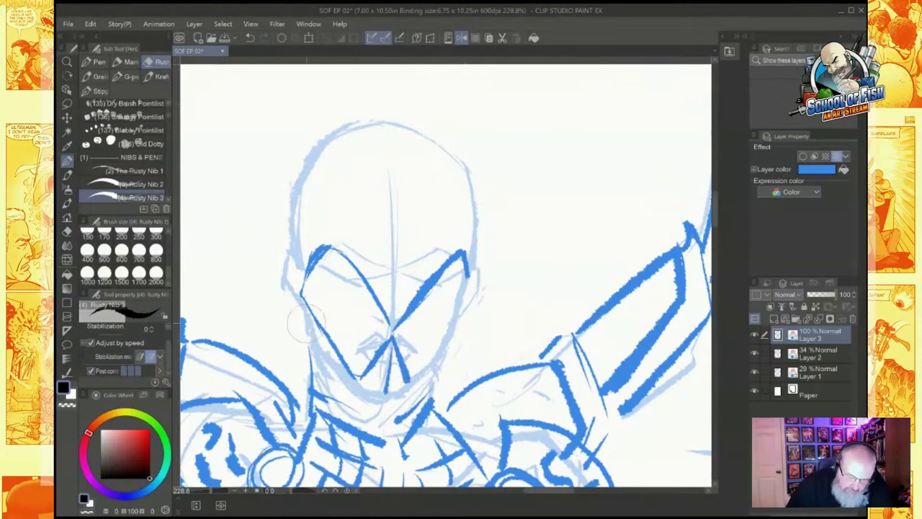
pyautogui.moveTo(302, 294); pyautogui.dragTo(312, 352)
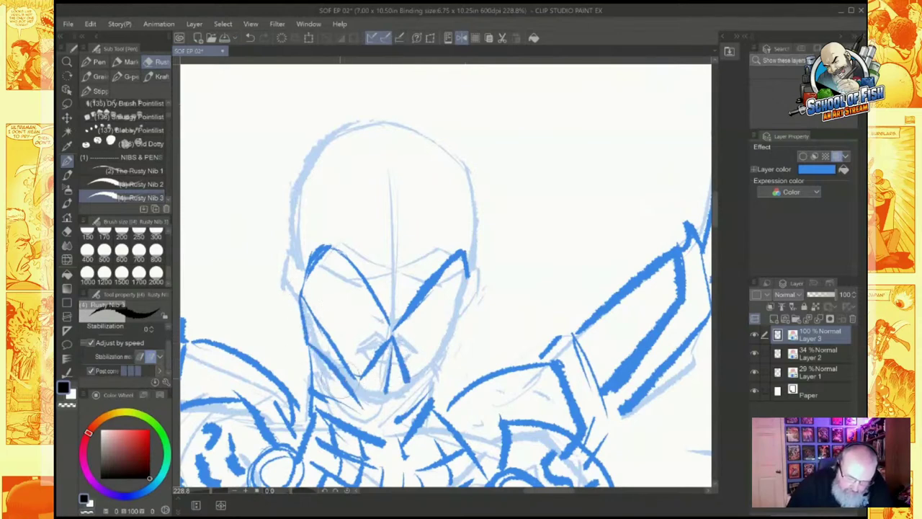
pyautogui.moveTo(365, 403)
pyautogui.mouseDown()
pyautogui.moveTo(401, 406)
pyautogui.moveTo(438, 364)
pyautogui.mouseUp()
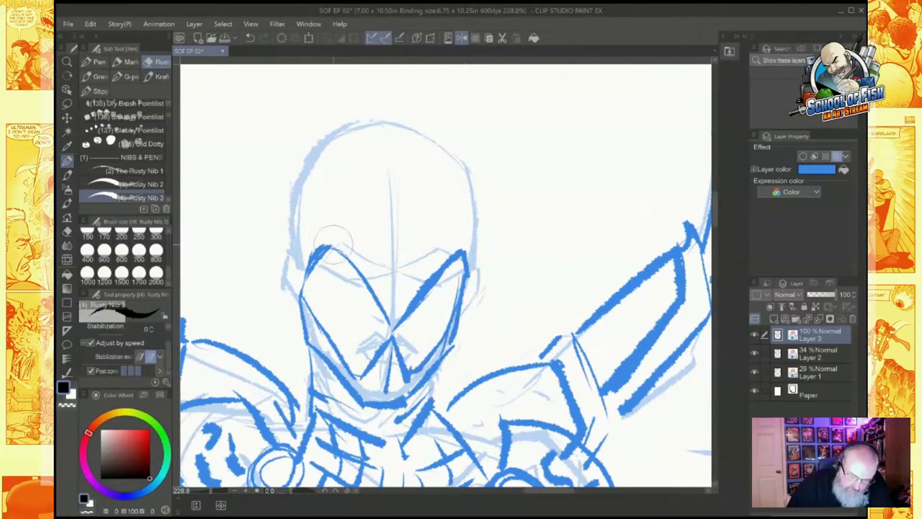
# Step: Ink dark sockets around both narrow eyes and add short slanted lines beneath them
pyautogui.moveTo(310, 273)
pyautogui.mouseDown()
pyautogui.moveTo(353, 295)
pyautogui.moveTo(368, 291)
pyautogui.mouseUp()
pyautogui.moveTo(311, 285)
pyautogui.mouseDown()
pyautogui.moveTo(371, 301)
pyautogui.moveTo(344, 316)
pyautogui.mouseUp()
pyautogui.moveTo(416, 309)
pyautogui.mouseDown()
pyautogui.moveTo(451, 290)
pyautogui.moveTo(448, 301)
pyautogui.mouseUp()
pyautogui.moveTo(325, 266)
pyautogui.mouseDown()
pyautogui.moveTo(344, 261)
pyautogui.moveTo(354, 269)
pyautogui.moveTo(325, 275)
pyautogui.moveTo(353, 287)
pyautogui.moveTo(363, 268)
pyautogui.moveTo(344, 249)
pyautogui.mouseUp()
pyautogui.moveTo(434, 287); pyautogui.dragTo(443, 286)
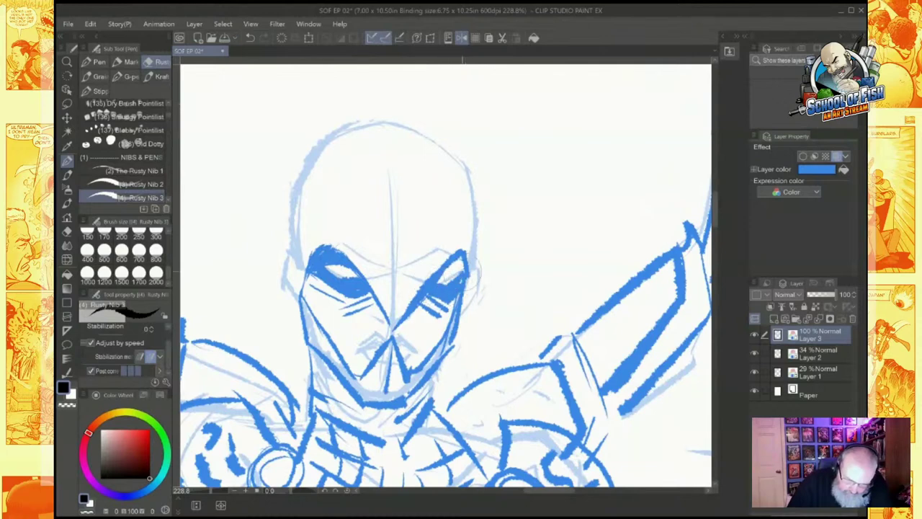
pyautogui.moveTo(454, 270); pyautogui.dragTo(458, 247)
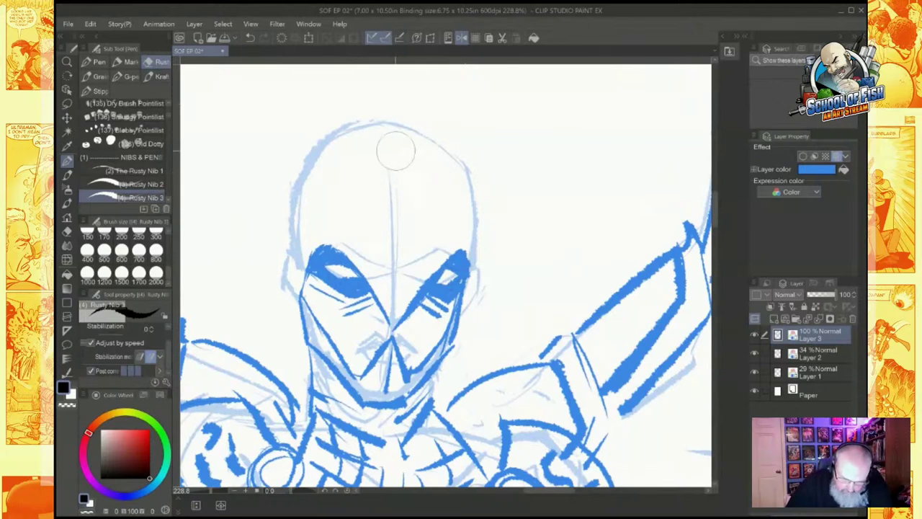
# Step: Draw the central ridge down the helmet's forehead and a pointed crest on its crown
pyautogui.moveTo(397, 201); pyautogui.dragTo(396, 328)
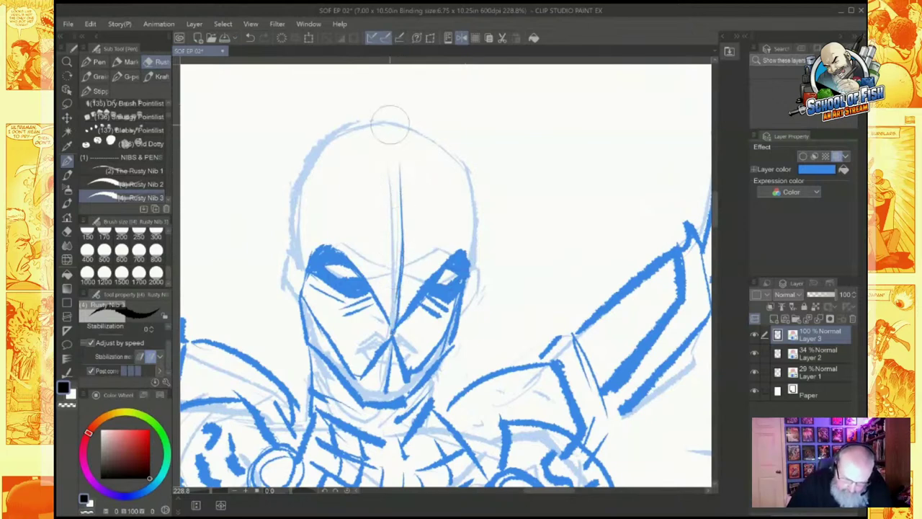
pyautogui.moveTo(401, 166); pyautogui.dragTo(401, 177)
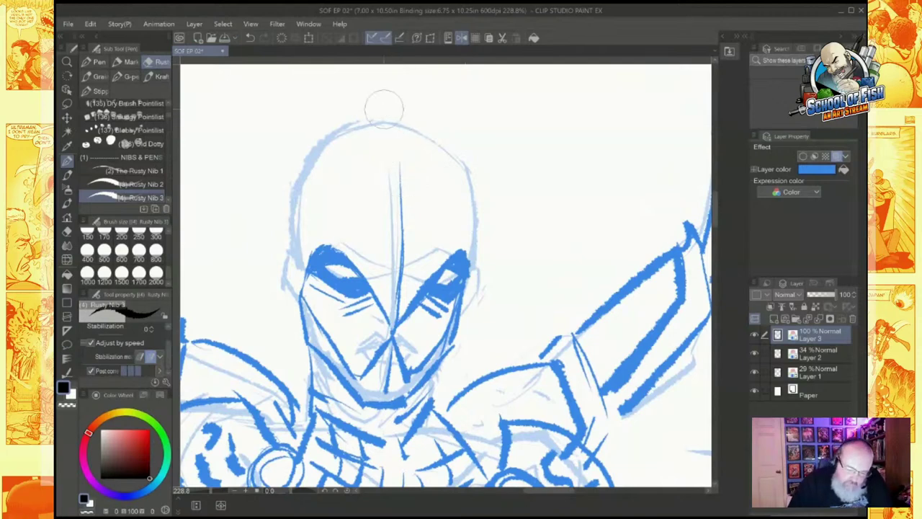
pyautogui.moveTo(375, 85); pyautogui.dragTo(396, 144)
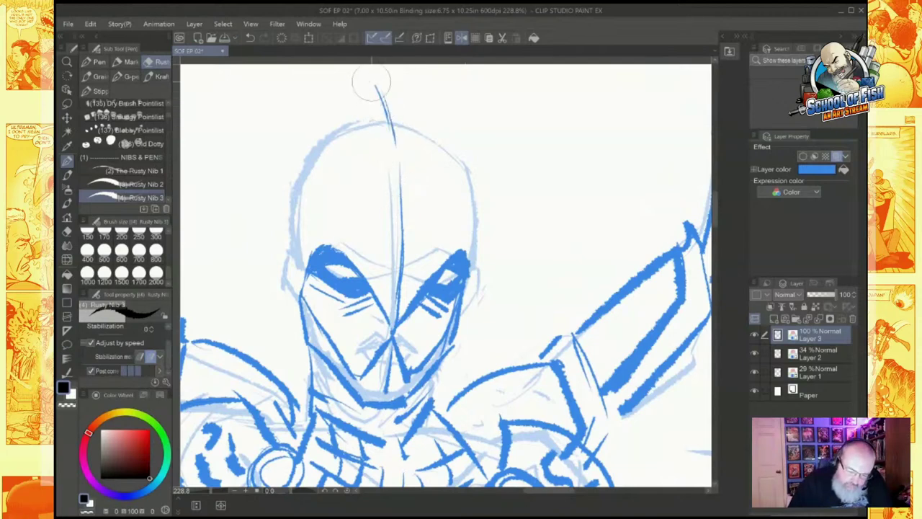
pyautogui.moveTo(374, 84); pyautogui.dragTo(346, 145)
pyautogui.moveTo(374, 88); pyautogui.dragTo(429, 141)
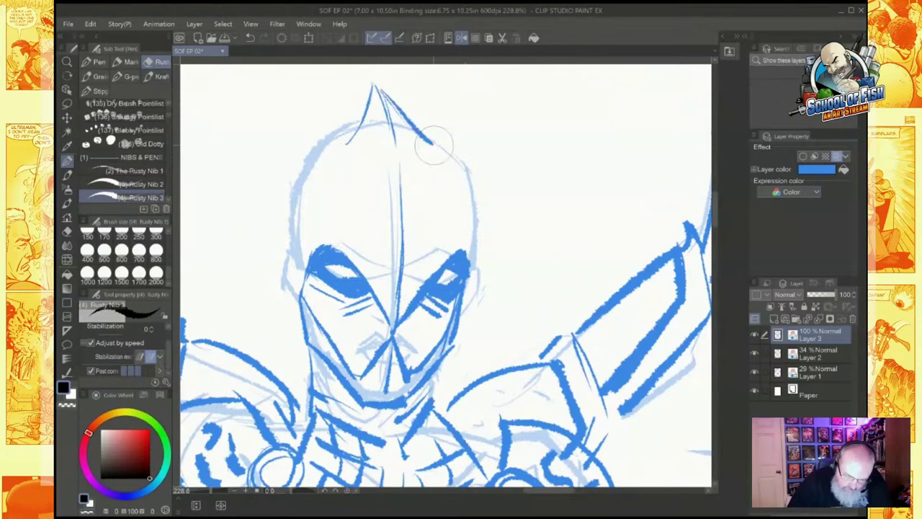
# Step: Draw stepped panel lines on both sides of the forehead and reinforce the mask's edges beside the eyes and cheeks
pyautogui.moveTo(347, 145); pyautogui.dragTo(356, 169)
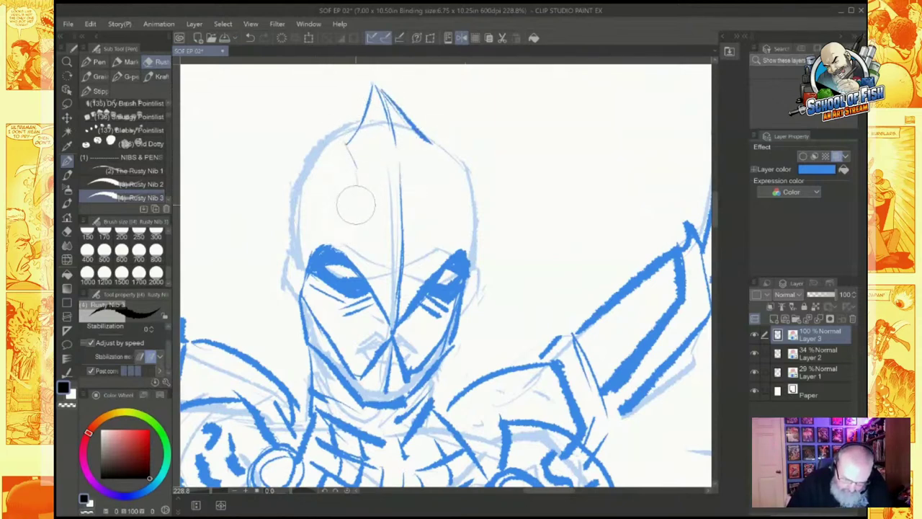
pyautogui.moveTo(354, 164)
pyautogui.mouseDown()
pyautogui.moveTo(358, 231)
pyautogui.moveTo(350, 215)
pyautogui.moveTo(356, 209)
pyautogui.moveTo(302, 203)
pyautogui.moveTo(291, 290)
pyautogui.mouseUp()
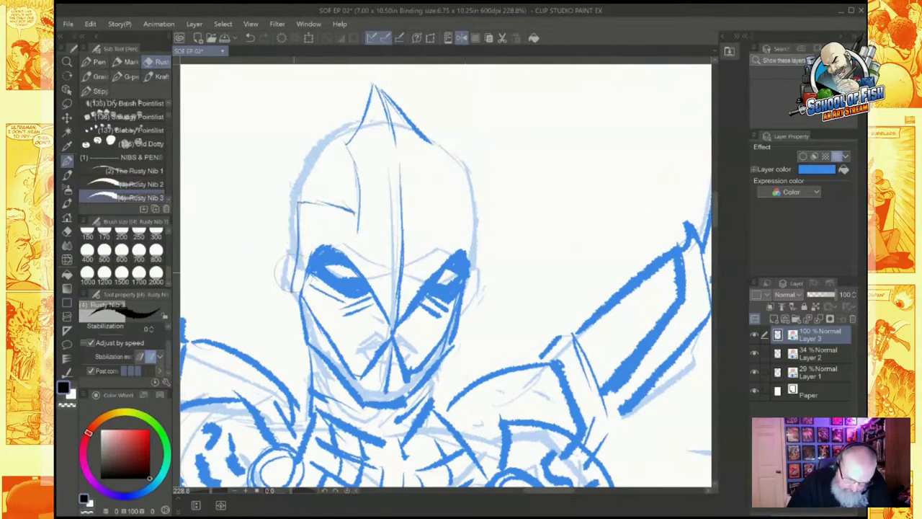
pyautogui.moveTo(433, 143)
pyautogui.mouseDown()
pyautogui.moveTo(436, 229)
pyautogui.moveTo(454, 215)
pyautogui.moveTo(438, 228)
pyautogui.moveTo(475, 273)
pyautogui.mouseUp()
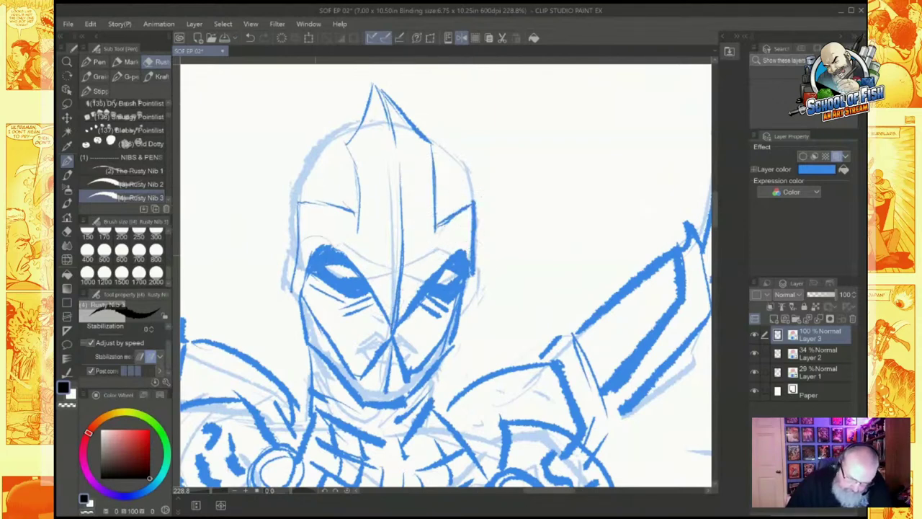
pyautogui.moveTo(306, 297); pyautogui.dragTo(339, 346)
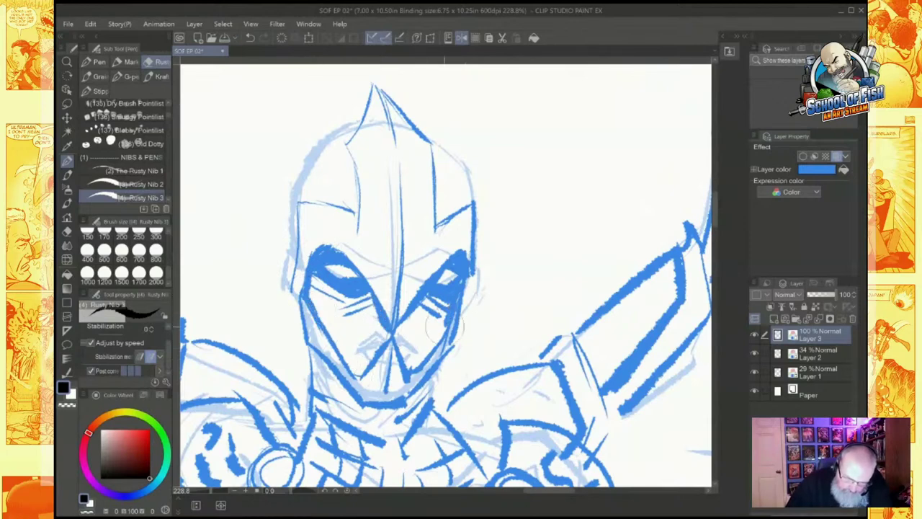
pyautogui.moveTo(288, 268); pyautogui.dragTo(301, 312)
pyautogui.moveTo(479, 272); pyautogui.dragTo(470, 308)
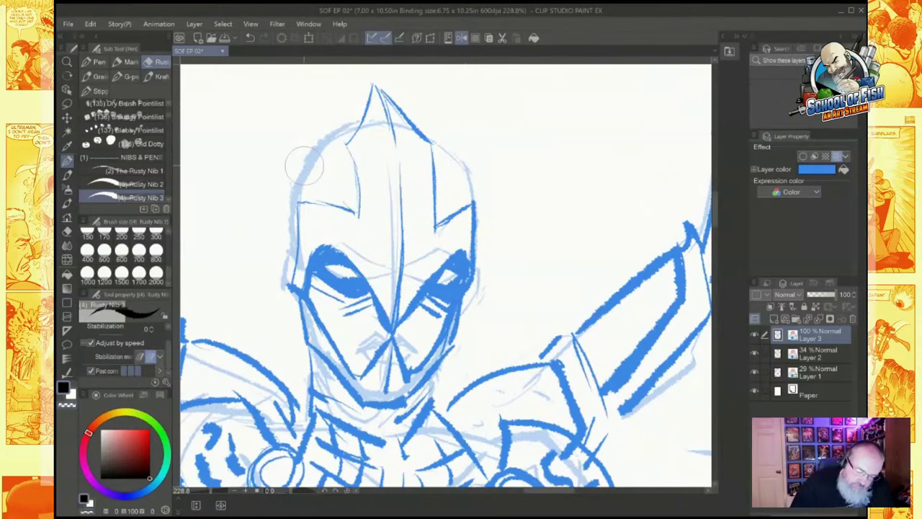
# Step: Add small triangular insets to both upper sides of the helmet
pyautogui.moveTo(303, 181)
pyautogui.mouseDown()
pyautogui.moveTo(338, 193)
pyautogui.moveTo(315, 155)
pyautogui.mouseUp()
pyautogui.moveTo(451, 160)
pyautogui.mouseDown()
pyautogui.moveTo(447, 189)
pyautogui.moveTo(467, 177)
pyautogui.mouseUp()
pyautogui.moveTo(457, 160); pyautogui.dragTo(466, 176)
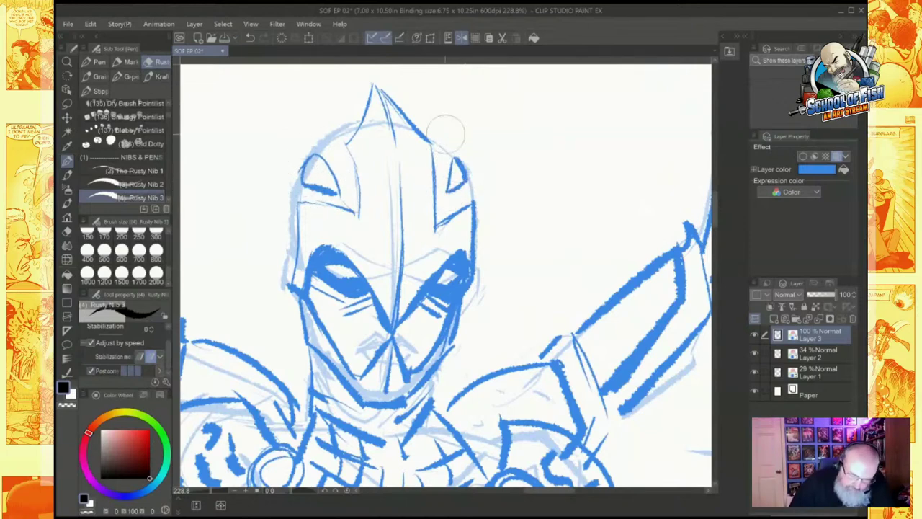
# Step: Add a second crest spike and outline the helmet's sides with flared, overlapping plates ending in points beside the jaw
pyautogui.moveTo(365, 108)
pyautogui.mouseDown()
pyautogui.moveTo(345, 90)
pyautogui.moveTo(345, 127)
pyautogui.moveTo(347, 91)
pyautogui.mouseUp()
pyautogui.moveTo(330, 127)
pyautogui.mouseDown()
pyautogui.moveTo(297, 182)
pyautogui.moveTo(273, 254)
pyautogui.moveTo(296, 270)
pyautogui.moveTo(260, 303)
pyautogui.moveTo(283, 326)
pyautogui.mouseUp()
pyautogui.moveTo(421, 132); pyautogui.dragTo(458, 157)
pyautogui.moveTo(472, 190)
pyautogui.mouseDown()
pyautogui.moveTo(488, 260)
pyautogui.moveTo(472, 271)
pyautogui.moveTo(493, 323)
pyautogui.moveTo(456, 352)
pyautogui.mouseUp()
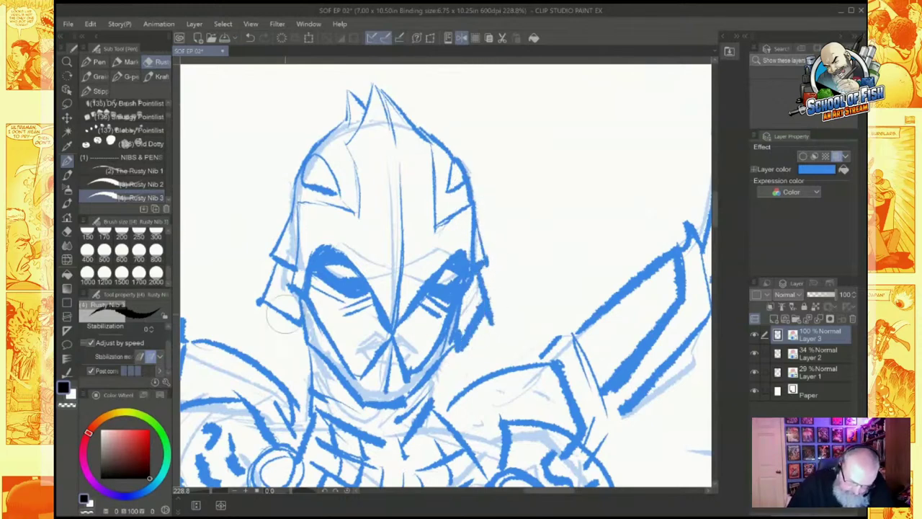
pyautogui.moveTo(292, 323); pyautogui.dragTo(294, 356)
pyautogui.moveTo(294, 356)
pyautogui.mouseDown()
pyautogui.moveTo(306, 340)
pyautogui.moveTo(297, 352)
pyautogui.mouseUp()
pyautogui.moveTo(460, 339); pyautogui.dragTo(463, 358)
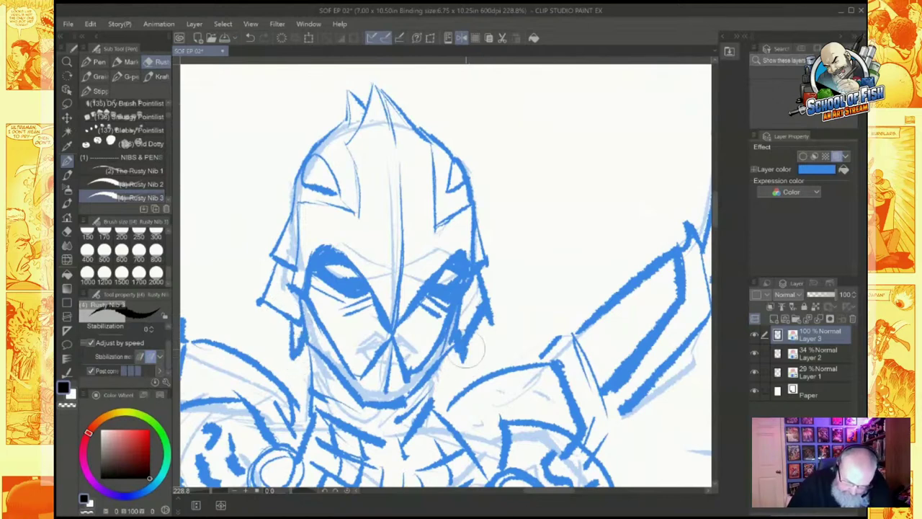
# Step: Clean up the side plates and extend a lower tier of pointed neck guards down to both shoulders
pyautogui.press('c')
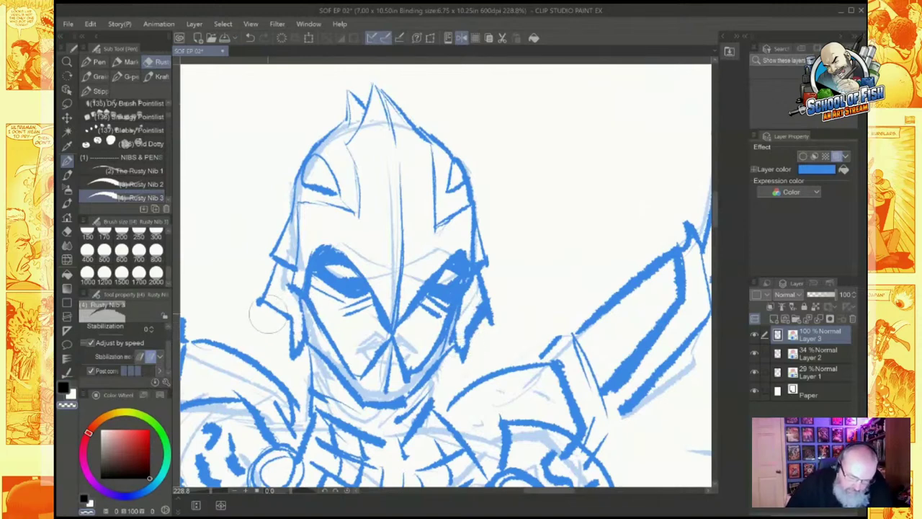
pyautogui.press('c')
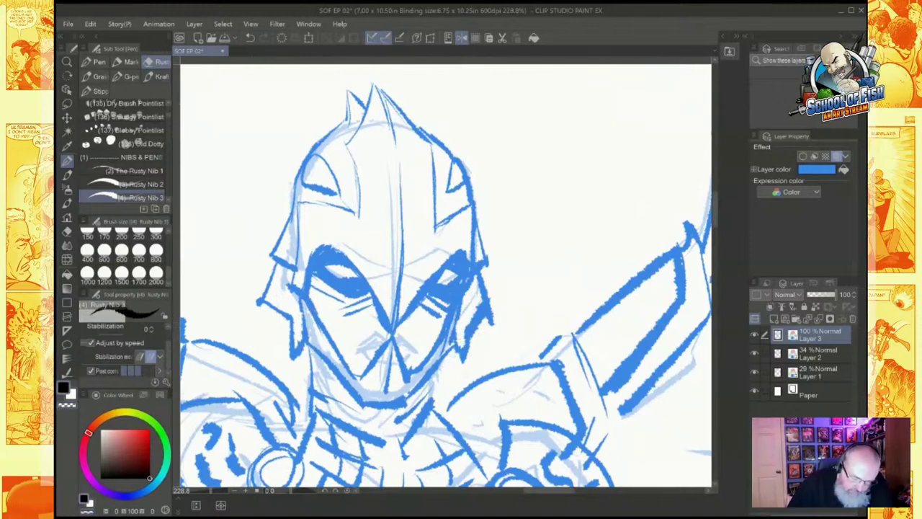
pyautogui.moveTo(261, 297)
pyautogui.mouseDown()
pyautogui.moveTo(249, 346)
pyautogui.moveTo(262, 341)
pyautogui.moveTo(291, 379)
pyautogui.mouseUp()
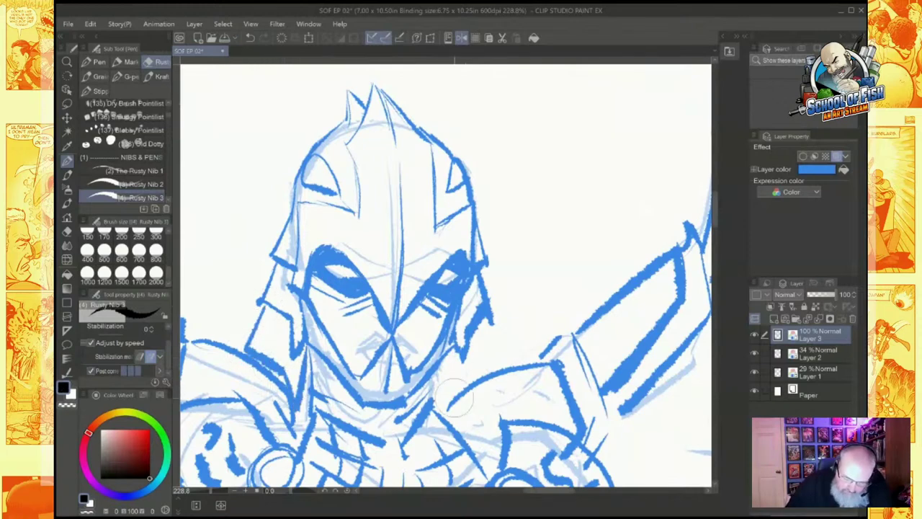
pyautogui.moveTo(447, 360); pyautogui.dragTo(460, 423)
pyautogui.moveTo(504, 318); pyautogui.dragTo(481, 353)
pyautogui.moveTo(475, 303)
pyautogui.mouseDown()
pyautogui.moveTo(497, 360)
pyautogui.moveTo(473, 381)
pyautogui.moveTo(466, 422)
pyautogui.mouseUp()
# Step: Erase the horizontal panel lines on the forehead and trim stray lines around the neck guards
pyautogui.press('c')
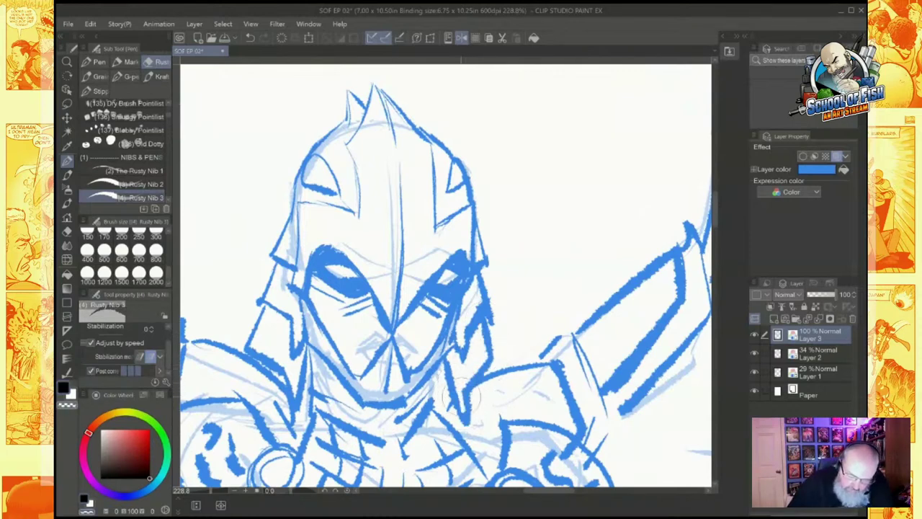
pyautogui.scroll(-1, 299, 354)
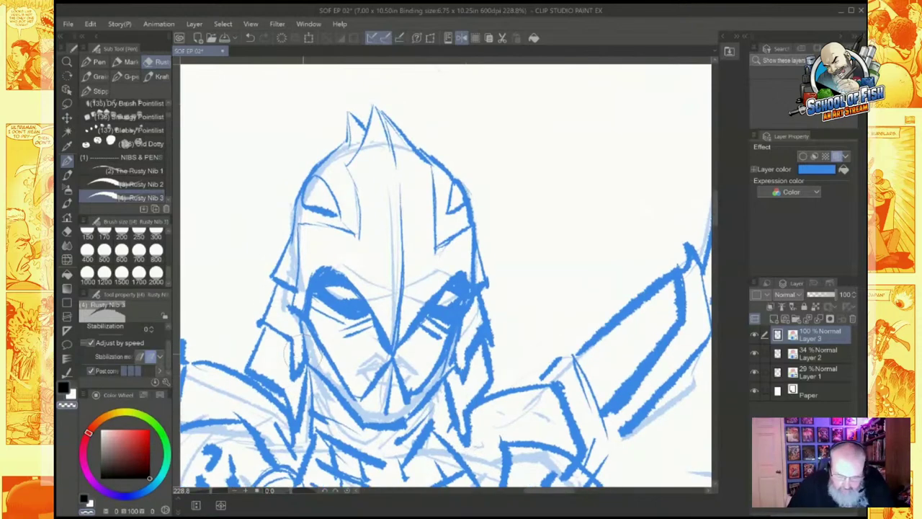
pyautogui.moveTo(303, 354); pyautogui.dragTo(322, 262)
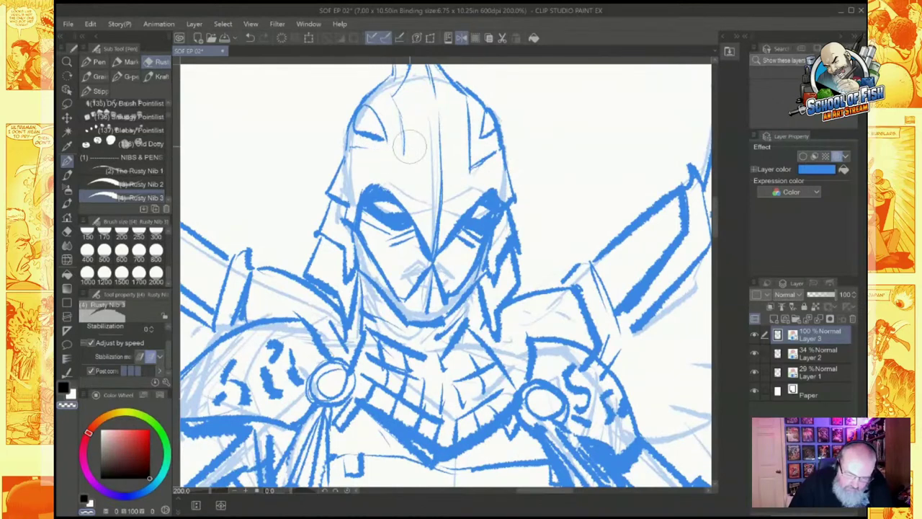
pyautogui.press('c')
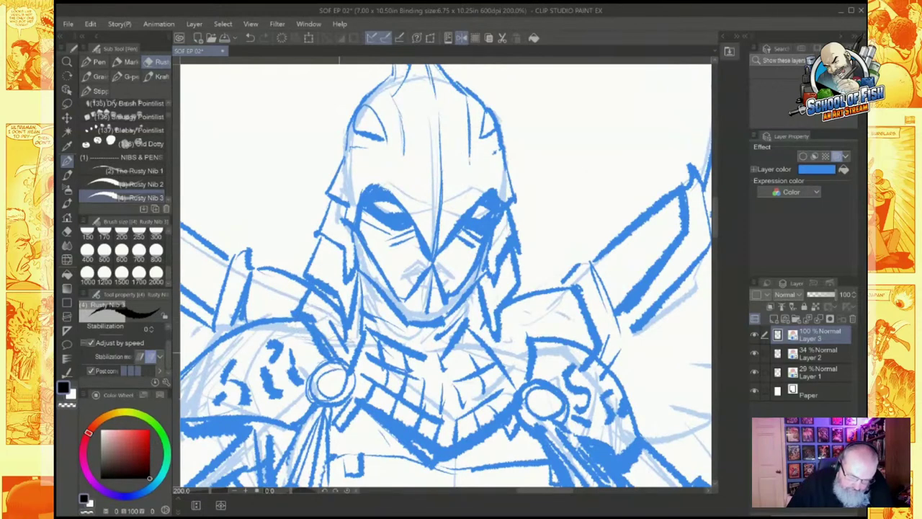
# Step: Draw heavy neck lines below the helmet on both sides and join them to the collar near the shoulder clasps
pyautogui.moveTo(356, 323); pyautogui.dragTo(356, 379)
pyautogui.moveTo(361, 279); pyautogui.dragTo(353, 378)
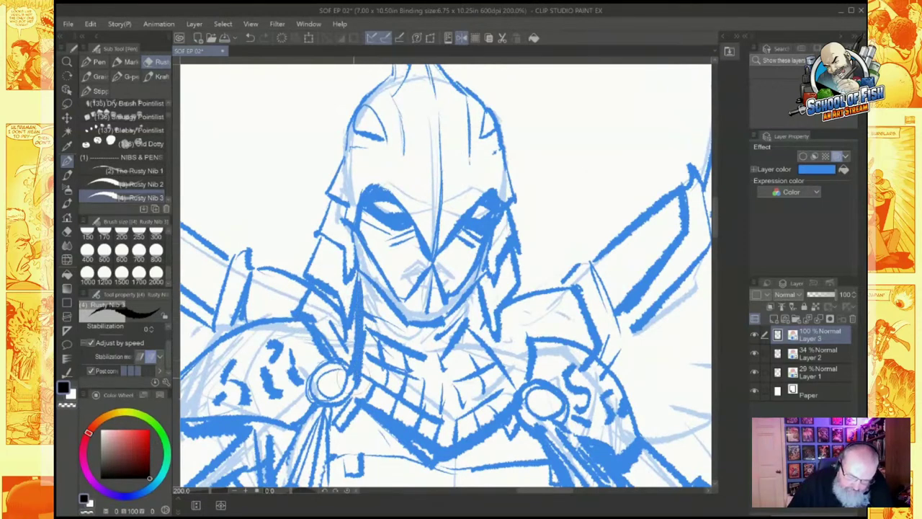
pyautogui.moveTo(480, 284); pyautogui.dragTo(492, 393)
pyautogui.moveTo(486, 324)
pyautogui.mouseDown()
pyautogui.moveTo(492, 392)
pyautogui.moveTo(537, 336)
pyautogui.mouseUp()
pyautogui.moveTo(520, 298)
pyautogui.mouseDown()
pyautogui.moveTo(531, 331)
pyautogui.moveTo(501, 399)
pyautogui.mouseUp()
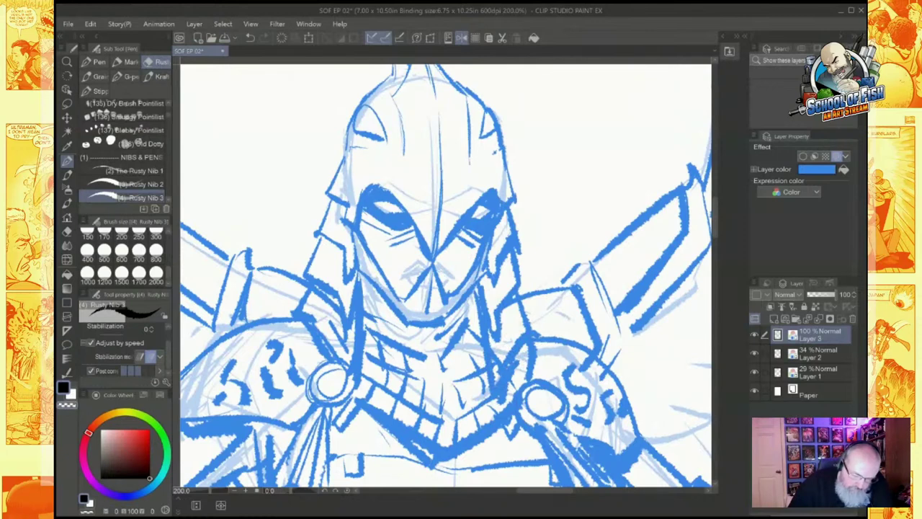
# Step: Refine the collar edge above the clasp on the sleeker arm's shoulder and erase the overlapping lines
pyautogui.moveTo(327, 321); pyautogui.dragTo(343, 353)
pyautogui.click(73, 403)
pyautogui.moveTo(317, 292)
pyautogui.mouseDown()
pyautogui.moveTo(343, 324)
pyautogui.moveTo(341, 350)
pyautogui.moveTo(330, 327)
pyautogui.moveTo(351, 363)
pyautogui.moveTo(340, 363)
pyautogui.mouseUp()
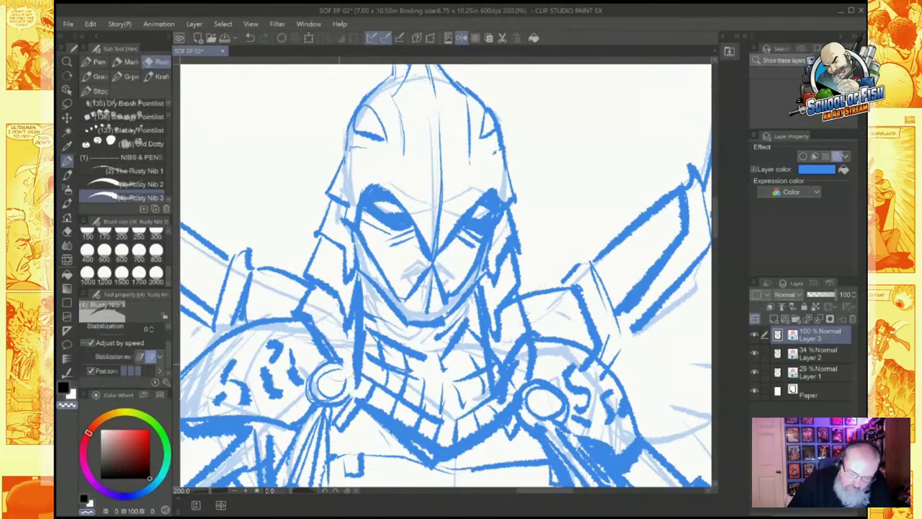
# Step: Trim the collar edge beside the shoulder clasp and redraw the neck lines running down to both clasps
pyautogui.moveTo(495, 351)
pyautogui.mouseDown()
pyautogui.moveTo(500, 393)
pyautogui.moveTo(490, 370)
pyautogui.mouseUp()
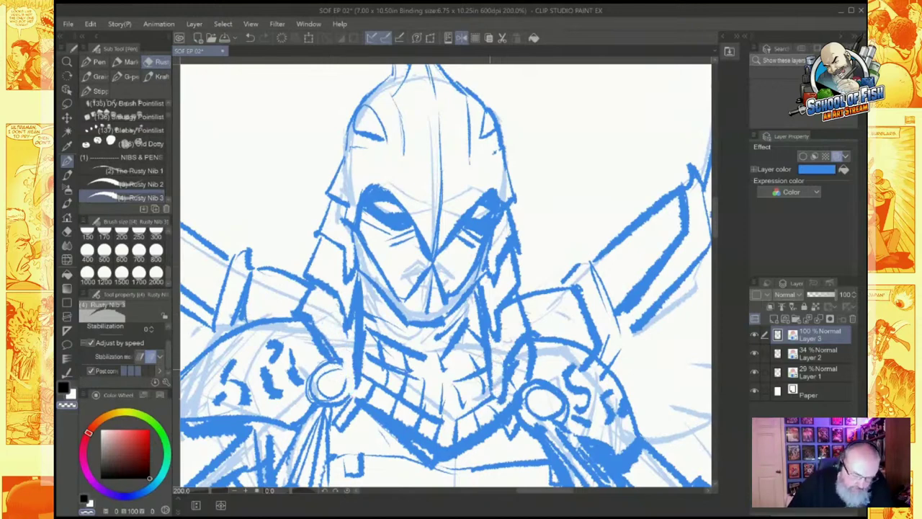
pyautogui.press('x')
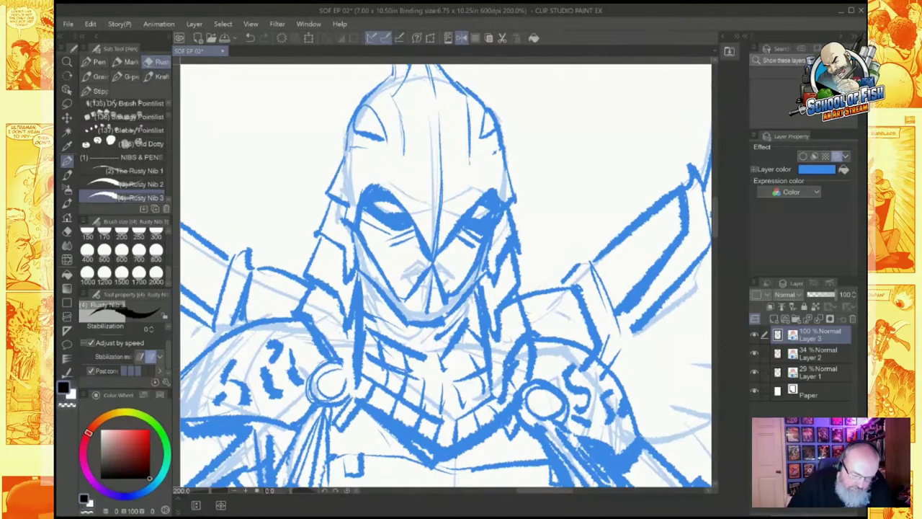
pyautogui.moveTo(333, 341)
pyautogui.mouseDown()
pyautogui.moveTo(351, 361)
pyautogui.moveTo(355, 394)
pyautogui.mouseUp()
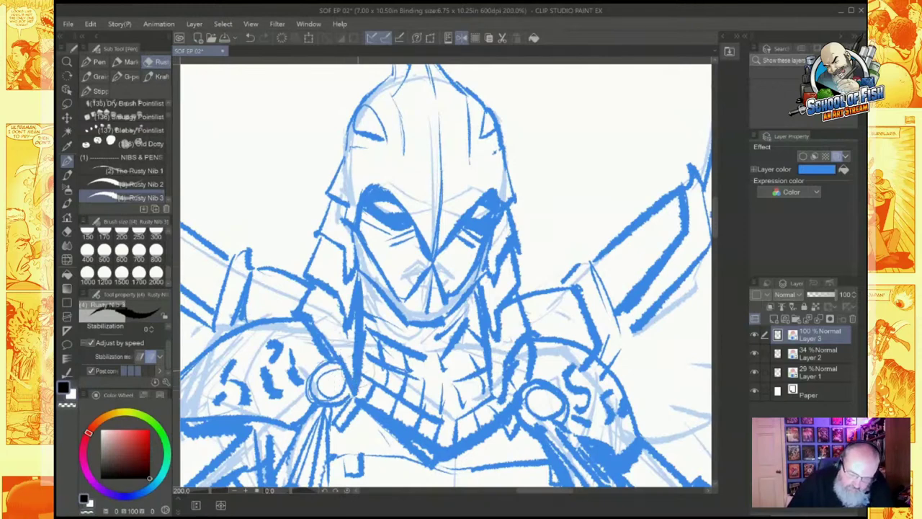
pyautogui.moveTo(494, 349); pyautogui.dragTo(498, 398)
# Step: Fill the neck area beneath the mask's chin with solid shadow from one side of the jaw to the other
pyautogui.moveTo(477, 305); pyautogui.dragTo(463, 331)
pyautogui.moveTo(475, 288)
pyautogui.mouseDown()
pyautogui.moveTo(467, 326)
pyautogui.moveTo(451, 337)
pyautogui.mouseUp()
pyautogui.moveTo(469, 297); pyautogui.dragTo(458, 323)
pyautogui.moveTo(375, 304); pyautogui.dragTo(385, 333)
pyautogui.moveTo(378, 273)
pyautogui.mouseDown()
pyautogui.moveTo(368, 333)
pyautogui.moveTo(362, 312)
pyautogui.mouseUp()
pyautogui.moveTo(369, 258)
pyautogui.mouseDown()
pyautogui.moveTo(360, 280)
pyautogui.moveTo(389, 317)
pyautogui.mouseUp()
pyautogui.moveTo(381, 311); pyautogui.dragTo(441, 354)
pyautogui.moveTo(400, 333)
pyautogui.mouseDown()
pyautogui.moveTo(447, 322)
pyautogui.moveTo(462, 305)
pyautogui.mouseUp()
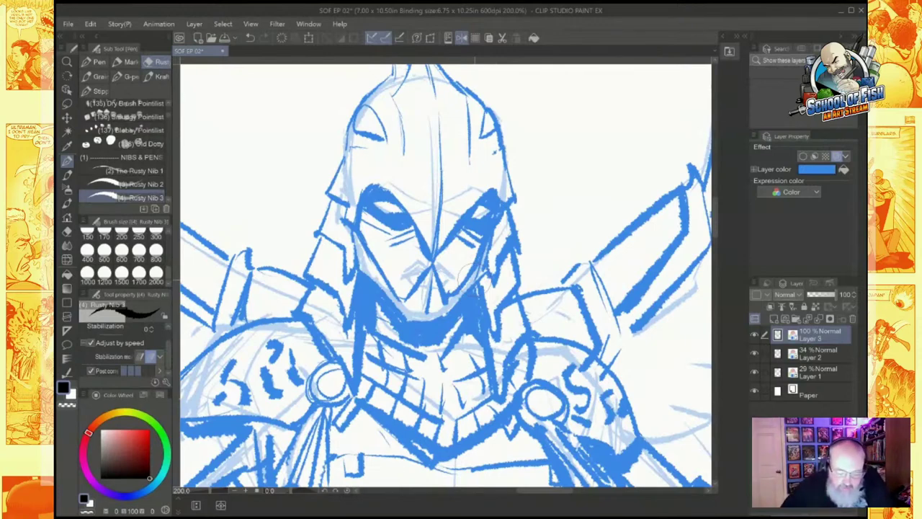
# Step: Erase the old panel marks on both sides of the helmet's crown and draw new angular ones in their place
pyautogui.scroll(-5, 472, 278)
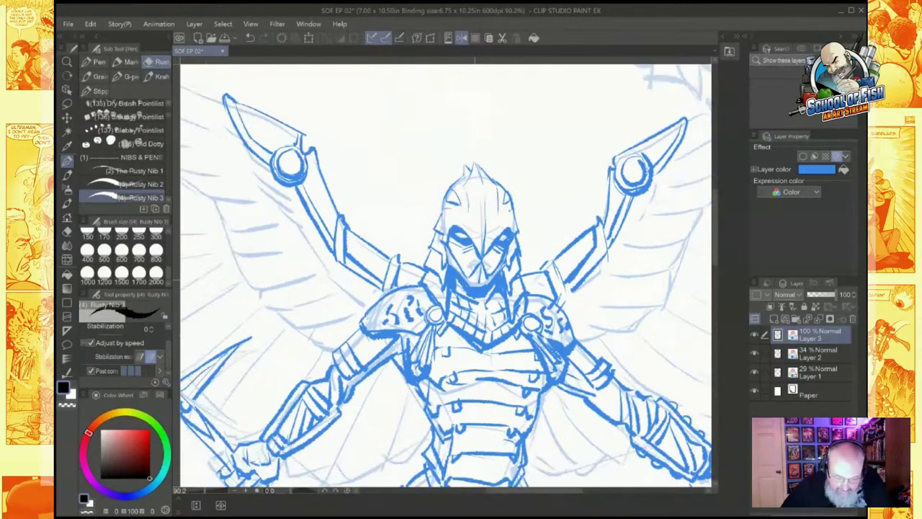
pyautogui.scroll(2, 505, 278)
pyautogui.scroll(-5, 576, 256)
pyautogui.scroll(6, 569, 248)
pyautogui.moveTo(425, 231); pyautogui.dragTo(486, 325)
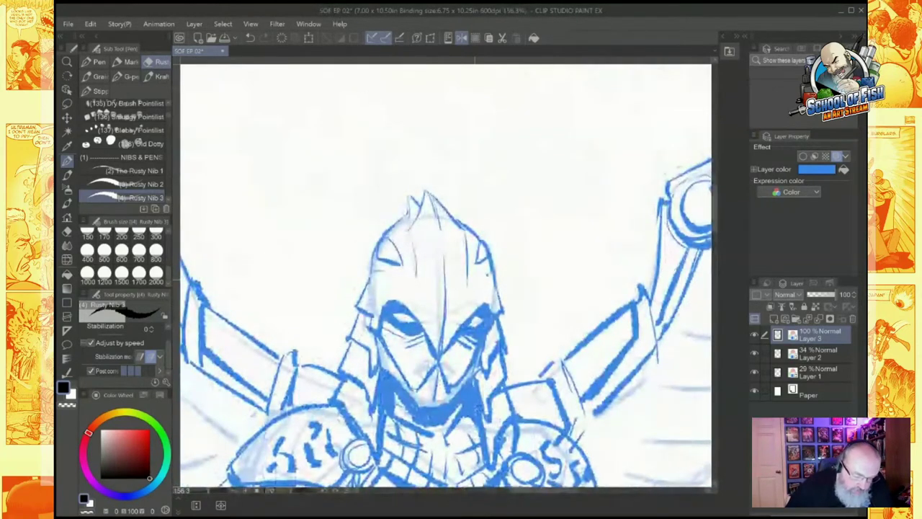
pyautogui.press('c')
pyautogui.moveTo(395, 250)
pyautogui.mouseDown()
pyautogui.moveTo(386, 259)
pyautogui.moveTo(386, 245)
pyautogui.moveTo(396, 255)
pyautogui.moveTo(411, 247)
pyautogui.moveTo(386, 266)
pyautogui.moveTo(476, 246)
pyautogui.moveTo(464, 252)
pyautogui.moveTo(460, 239)
pyautogui.moveTo(487, 270)
pyautogui.moveTo(466, 255)
pyautogui.mouseUp()
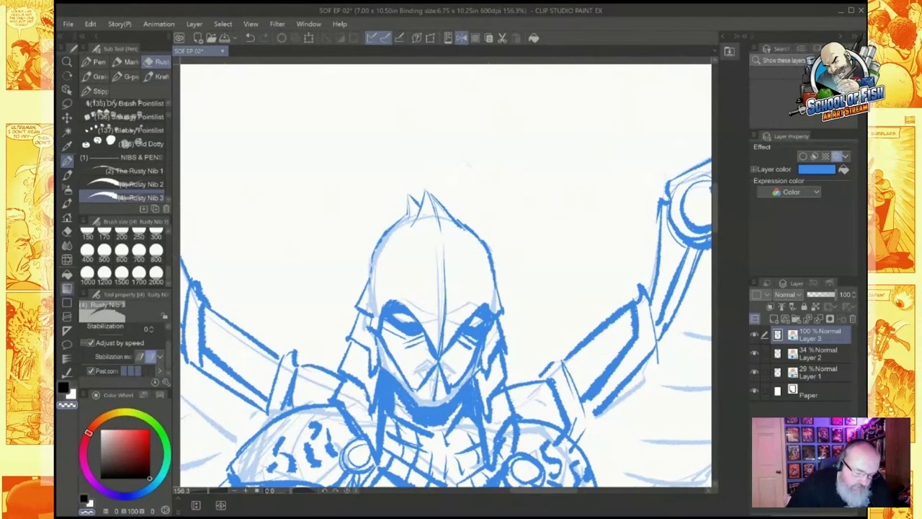
pyautogui.click(63, 387)
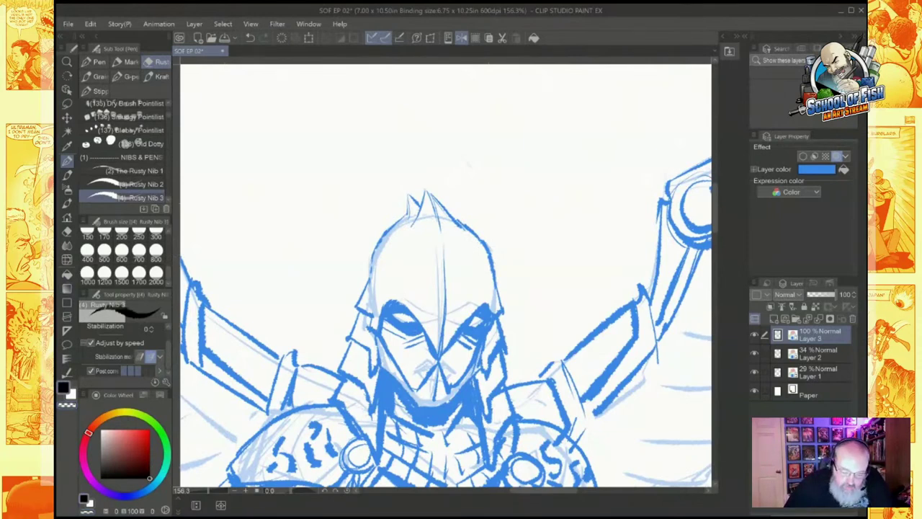
pyautogui.moveTo(389, 254)
pyautogui.mouseDown()
pyautogui.moveTo(374, 271)
pyautogui.moveTo(384, 249)
pyautogui.moveTo(400, 241)
pyautogui.moveTo(404, 287)
pyautogui.moveTo(389, 267)
pyautogui.mouseUp()
pyautogui.moveTo(469, 263)
pyautogui.mouseDown()
pyautogui.moveTo(461, 267)
pyautogui.moveTo(479, 245)
pyautogui.moveTo(491, 265)
pyautogui.moveTo(480, 279)
pyautogui.moveTo(458, 272)
pyautogui.moveTo(465, 249)
pyautogui.moveTo(404, 249)
pyautogui.moveTo(418, 267)
pyautogui.moveTo(414, 279)
pyautogui.mouseUp()
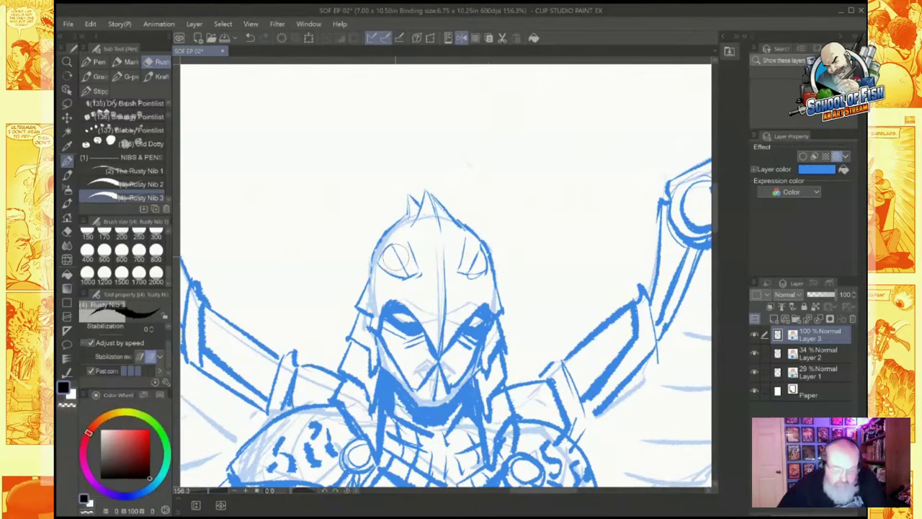
# Step: Draw the inner tier of short feathers along the arm of the wing nearest the handwritten notes
pyautogui.scroll(2, 396, 257)
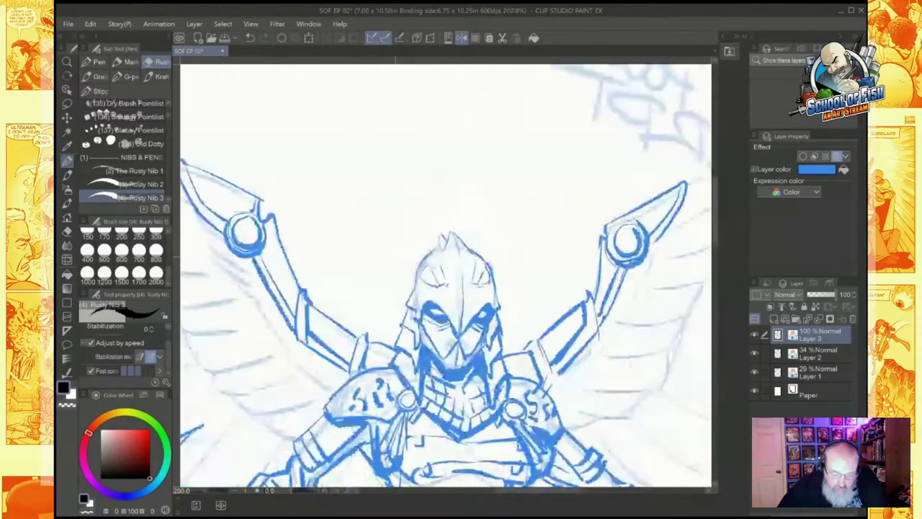
pyautogui.scroll(-6, 396, 257)
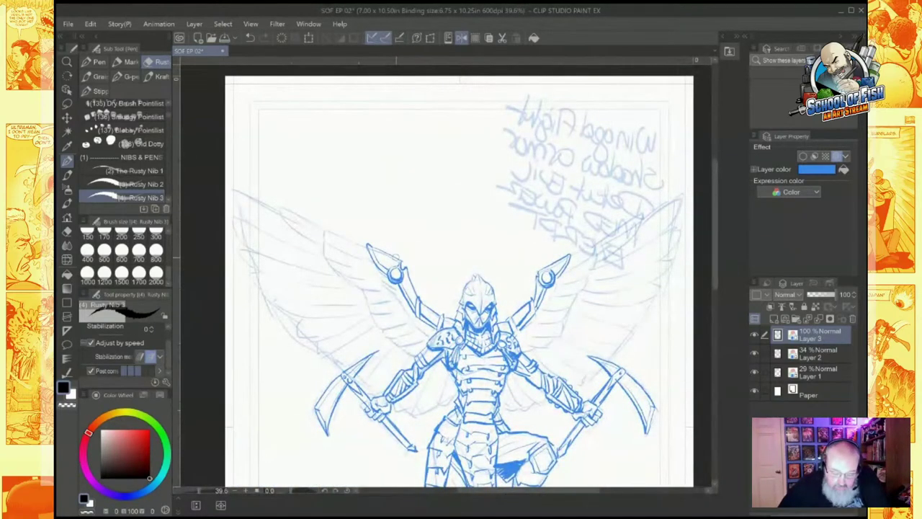
pyautogui.scroll(-1, 395, 257)
pyautogui.scroll(3, 396, 257)
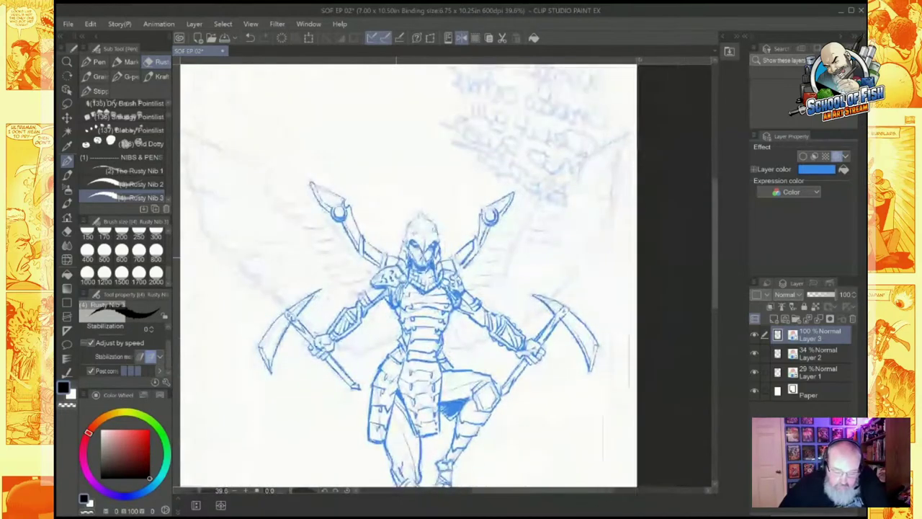
pyautogui.moveTo(496, 170)
pyautogui.mouseDown()
pyautogui.moveTo(531, 152)
pyautogui.moveTo(536, 167)
pyautogui.moveTo(523, 193)
pyautogui.moveTo(489, 204)
pyautogui.moveTo(487, 225)
pyautogui.moveTo(459, 244)
pyautogui.moveTo(496, 252)
pyautogui.moveTo(455, 261)
pyautogui.moveTo(488, 277)
pyautogui.moveTo(447, 318)
pyautogui.mouseUp()
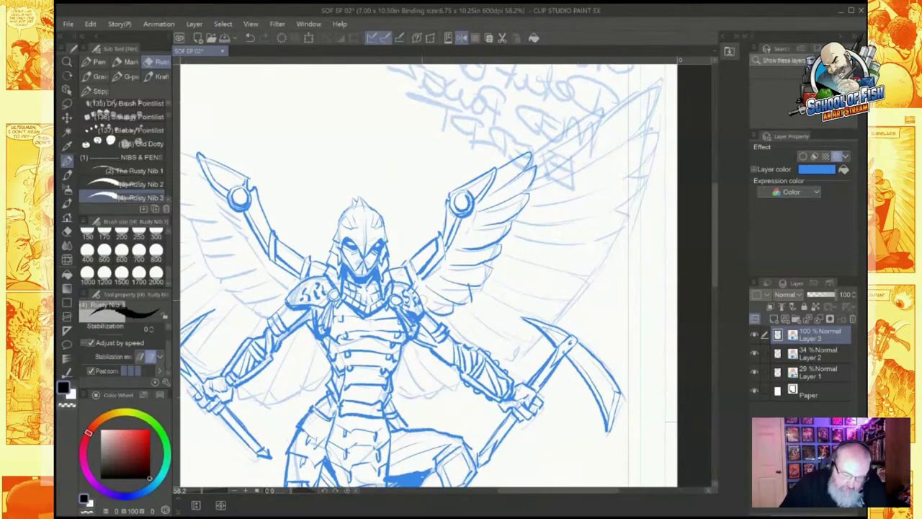
# Step: Draw the matching inner tier of short feathers on the opposite wing, from its bladed joint down to the shoulder
pyautogui.moveTo(324, 252); pyautogui.dragTo(505, 315)
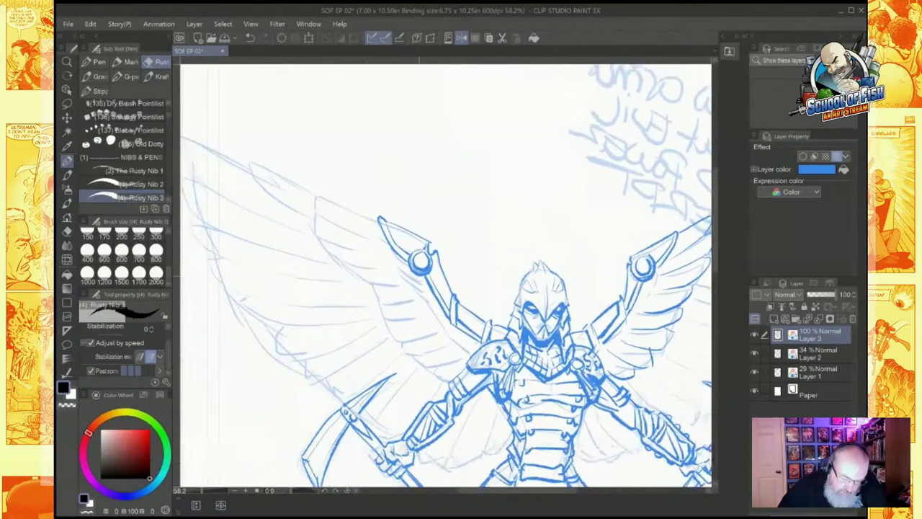
pyautogui.moveTo(317, 205); pyautogui.dragTo(375, 239)
pyautogui.moveTo(312, 223); pyautogui.dragTo(377, 236)
pyautogui.moveTo(321, 247); pyautogui.dragTo(389, 255)
pyautogui.moveTo(322, 246)
pyautogui.mouseDown()
pyautogui.moveTo(366, 266)
pyautogui.moveTo(360, 282)
pyautogui.moveTo(396, 280)
pyautogui.moveTo(375, 294)
pyautogui.moveTo(392, 316)
pyautogui.moveTo(403, 313)
pyautogui.moveTo(389, 333)
pyautogui.moveTo(422, 324)
pyautogui.moveTo(432, 310)
pyautogui.moveTo(403, 345)
pyautogui.mouseUp()
pyautogui.moveTo(446, 322)
pyautogui.mouseDown()
pyautogui.moveTo(413, 345)
pyautogui.moveTo(414, 363)
pyautogui.moveTo(436, 354)
pyautogui.moveTo(436, 373)
pyautogui.mouseUp()
pyautogui.moveTo(472, 341); pyautogui.dragTo(443, 371)
# Step: Draw the long outer feathers of the wing by the notes, from the wing tip down to the sickle arm
pyautogui.moveTo(657, 369); pyautogui.dragTo(382, 355)
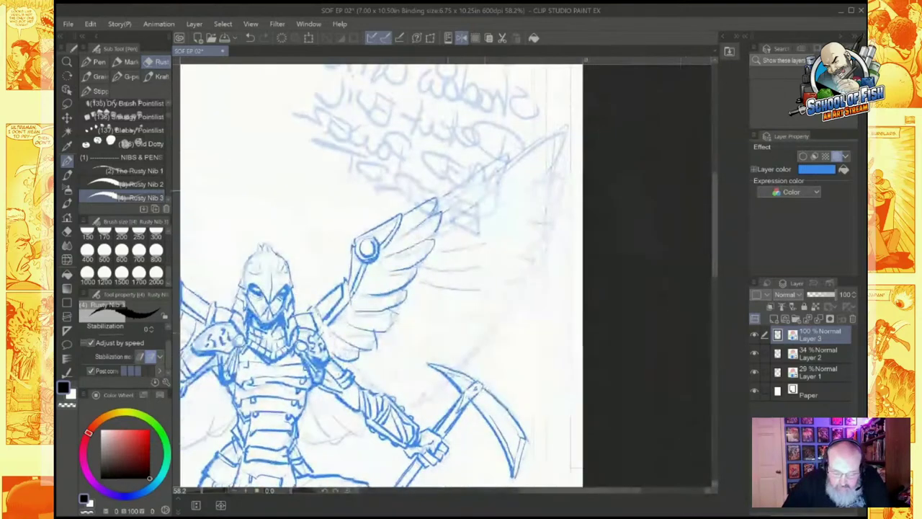
pyautogui.moveTo(461, 184)
pyautogui.mouseDown()
pyautogui.moveTo(510, 153)
pyautogui.moveTo(480, 203)
pyautogui.moveTo(447, 223)
pyautogui.mouseUp()
pyautogui.moveTo(510, 152)
pyautogui.mouseDown()
pyautogui.moveTo(566, 128)
pyautogui.moveTo(544, 175)
pyautogui.moveTo(439, 235)
pyautogui.mouseUp()
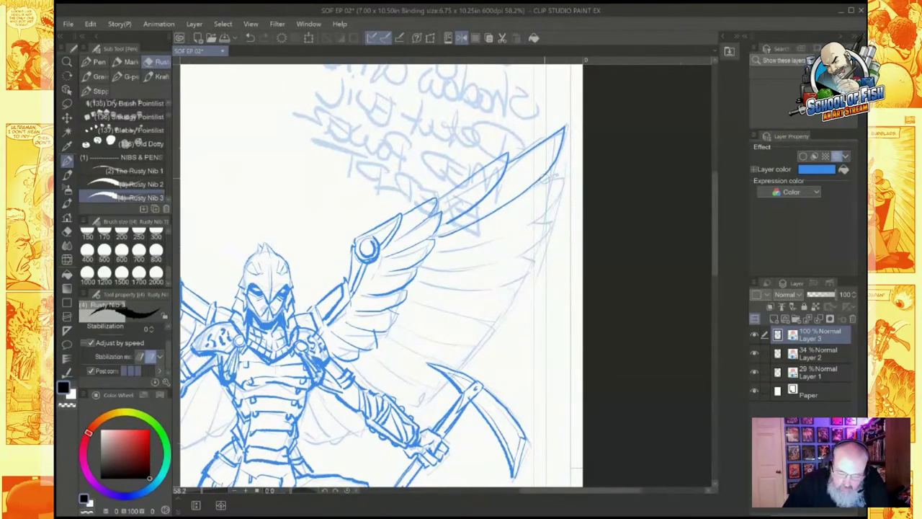
pyautogui.moveTo(539, 185)
pyautogui.mouseDown()
pyautogui.moveTo(565, 184)
pyautogui.moveTo(544, 215)
pyautogui.moveTo(516, 233)
pyautogui.moveTo(437, 254)
pyautogui.mouseUp()
pyautogui.moveTo(557, 221)
pyautogui.mouseDown()
pyautogui.moveTo(534, 231)
pyautogui.moveTo(522, 256)
pyautogui.moveTo(427, 271)
pyautogui.moveTo(419, 302)
pyautogui.moveTo(412, 163)
pyautogui.mouseUp()
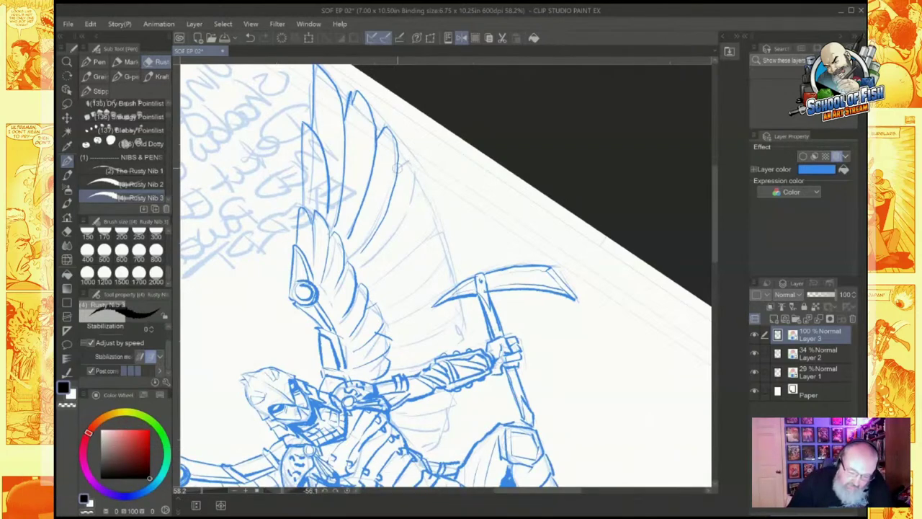
pyautogui.moveTo(409, 160)
pyautogui.mouseDown()
pyautogui.moveTo(406, 208)
pyautogui.moveTo(410, 191)
pyautogui.moveTo(364, 265)
pyautogui.mouseUp()
pyautogui.moveTo(428, 190)
pyautogui.mouseDown()
pyautogui.moveTo(423, 234)
pyautogui.moveTo(369, 282)
pyautogui.mouseUp()
pyautogui.moveTo(433, 227)
pyautogui.mouseDown()
pyautogui.moveTo(446, 223)
pyautogui.moveTo(445, 253)
pyautogui.moveTo(382, 300)
pyautogui.mouseUp()
pyautogui.moveTo(447, 261)
pyautogui.mouseDown()
pyautogui.moveTo(436, 295)
pyautogui.moveTo(391, 321)
pyautogui.mouseUp()
pyautogui.moveTo(458, 314); pyautogui.dragTo(386, 352)
pyautogui.moveTo(467, 317)
pyautogui.mouseDown()
pyautogui.moveTo(461, 351)
pyautogui.moveTo(388, 372)
pyautogui.mouseUp()
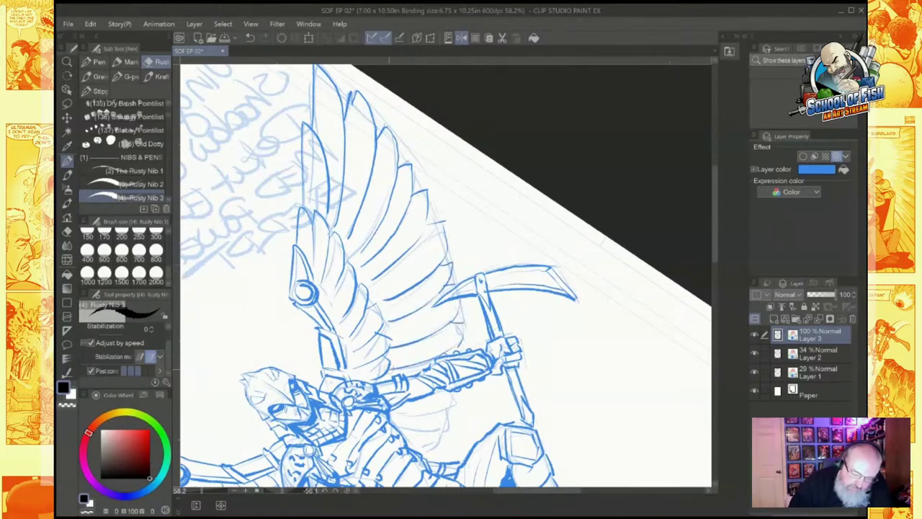
# Step: Draw the small lower wing feathers that show between the torso and the arm on the same side
pyautogui.moveTo(425, 323); pyautogui.dragTo(382, 366)
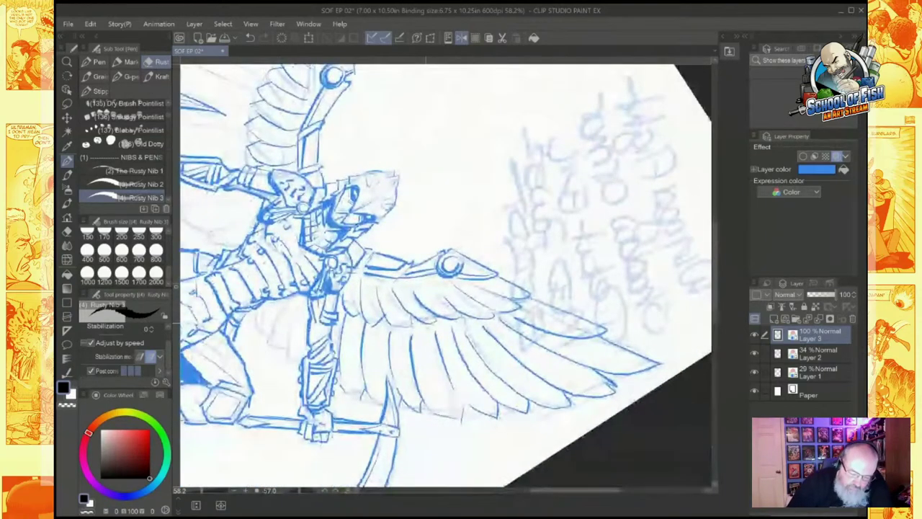
pyautogui.moveTo(291, 342)
pyautogui.mouseDown()
pyautogui.moveTo(292, 371)
pyautogui.moveTo(267, 328)
pyautogui.moveTo(296, 294)
pyautogui.mouseUp()
pyautogui.moveTo(270, 325)
pyautogui.mouseDown()
pyautogui.moveTo(263, 333)
pyautogui.moveTo(255, 313)
pyautogui.mouseUp()
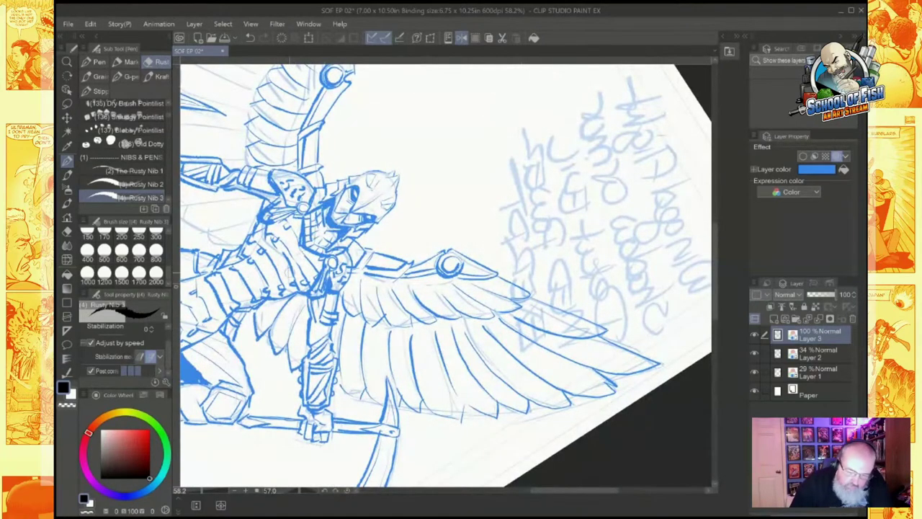
# Step: Outline the long pointed tip feathers at the top of the opposite wing
pyautogui.moveTo(290, 273); pyautogui.dragTo(354, 361)
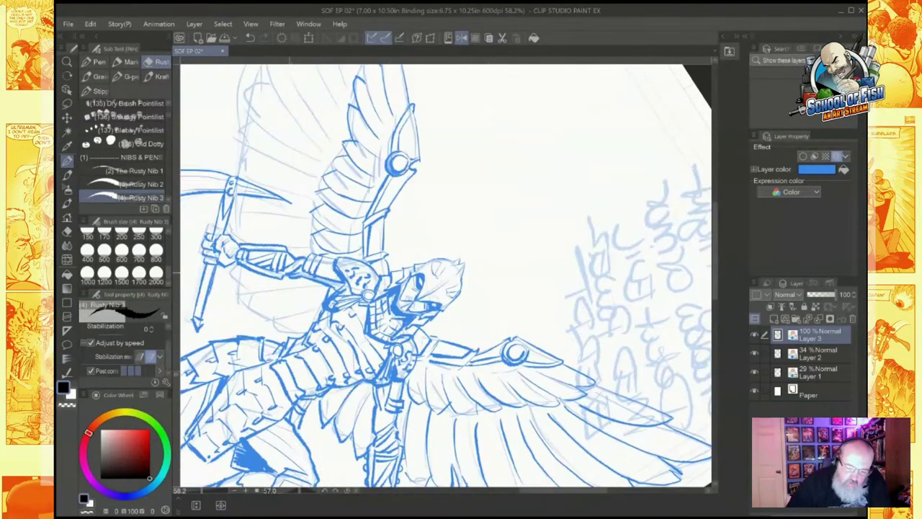
pyautogui.moveTo(289, 273); pyautogui.dragTo(366, 454)
pyautogui.moveTo(452, 230)
pyautogui.mouseDown()
pyautogui.moveTo(449, 184)
pyautogui.moveTo(462, 143)
pyautogui.moveTo(472, 215)
pyautogui.mouseUp()
pyautogui.moveTo(454, 163); pyautogui.dragTo(470, 219)
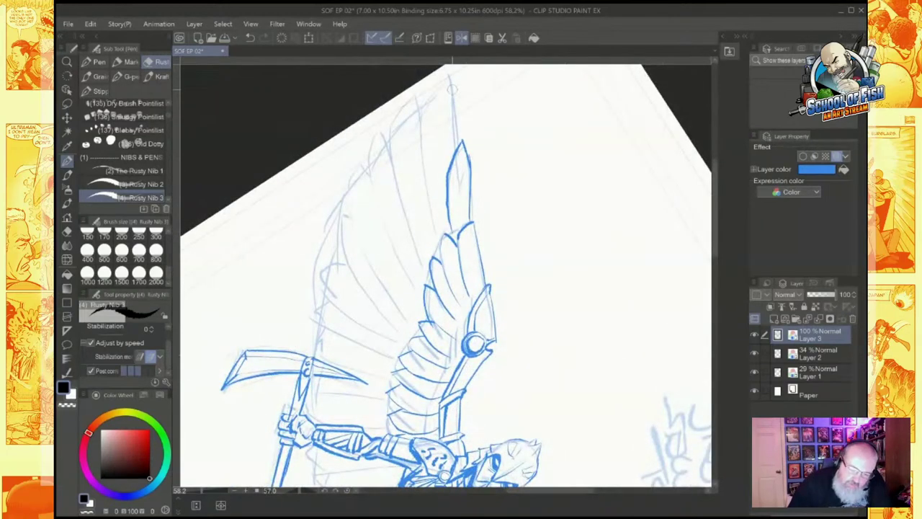
pyautogui.moveTo(455, 144)
pyautogui.mouseDown()
pyautogui.moveTo(449, 72)
pyautogui.moveTo(424, 147)
pyautogui.moveTo(438, 235)
pyautogui.mouseUp()
pyautogui.moveTo(415, 95); pyautogui.dragTo(391, 157)
pyautogui.moveTo(408, 106)
pyautogui.mouseDown()
pyautogui.moveTo(395, 185)
pyautogui.moveTo(431, 269)
pyautogui.mouseUp()
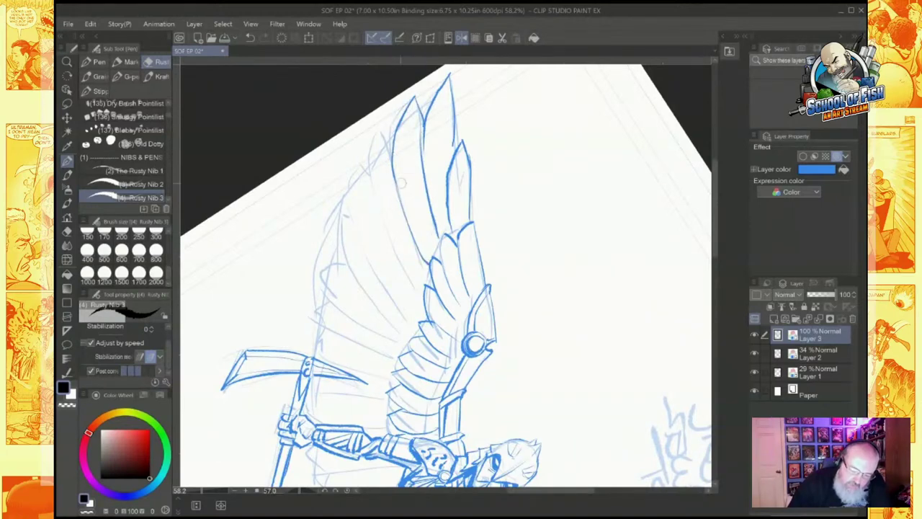
# Step: Continue the row of long outer feathers from that wing's tip down toward the sickle
pyautogui.moveTo(384, 129); pyautogui.dragTo(395, 157)
pyautogui.moveTo(382, 124)
pyautogui.mouseDown()
pyautogui.moveTo(370, 170)
pyautogui.moveTo(418, 294)
pyautogui.mouseUp()
pyautogui.moveTo(355, 164)
pyautogui.mouseDown()
pyautogui.moveTo(365, 189)
pyautogui.moveTo(350, 216)
pyautogui.moveTo(416, 330)
pyautogui.mouseUp()
pyautogui.moveTo(340, 213)
pyautogui.mouseDown()
pyautogui.moveTo(352, 220)
pyautogui.moveTo(393, 330)
pyautogui.mouseUp()
pyautogui.moveTo(348, 271); pyautogui.dragTo(321, 266)
pyautogui.moveTo(359, 324); pyautogui.dragTo(399, 340)
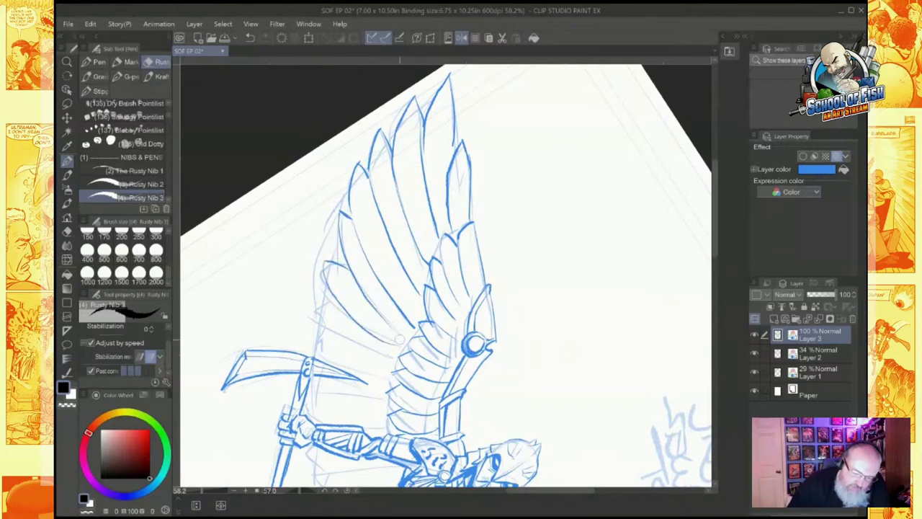
# Step: Finish that wing's remaining outer feathers behind the sickle and add the lower feathers between its arm and the torso
pyautogui.moveTo(459, 178)
pyautogui.mouseDown()
pyautogui.moveTo(471, 191)
pyautogui.moveTo(448, 196)
pyautogui.moveTo(447, 248)
pyautogui.mouseUp()
pyautogui.moveTo(458, 206)
pyautogui.mouseDown()
pyautogui.moveTo(447, 283)
pyautogui.moveTo(435, 216)
pyautogui.moveTo(419, 221)
pyautogui.moveTo(421, 288)
pyautogui.mouseUp()
pyautogui.moveTo(414, 199)
pyautogui.mouseDown()
pyautogui.moveTo(423, 212)
pyautogui.moveTo(403, 264)
pyautogui.moveTo(419, 294)
pyautogui.mouseUp()
pyautogui.moveTo(401, 215)
pyautogui.mouseDown()
pyautogui.moveTo(374, 255)
pyautogui.moveTo(377, 304)
pyautogui.mouseUp()
pyautogui.moveTo(366, 248)
pyautogui.mouseDown()
pyautogui.moveTo(377, 232)
pyautogui.moveTo(327, 249)
pyautogui.moveTo(324, 278)
pyautogui.moveTo(358, 320)
pyautogui.mouseUp()
pyautogui.moveTo(326, 281)
pyautogui.mouseDown()
pyautogui.moveTo(316, 269)
pyautogui.moveTo(309, 307)
pyautogui.moveTo(353, 345)
pyautogui.mouseUp()
pyautogui.moveTo(317, 305)
pyautogui.mouseDown()
pyautogui.moveTo(299, 315)
pyautogui.moveTo(309, 339)
pyautogui.moveTo(338, 351)
pyautogui.mouseUp()
pyautogui.moveTo(433, 302)
pyautogui.mouseDown()
pyautogui.moveTo(412, 319)
pyautogui.moveTo(494, 300)
pyautogui.mouseUp()
pyautogui.moveTo(336, 341); pyautogui.dragTo(331, 346)
pyautogui.moveTo(461, 274)
pyautogui.mouseDown()
pyautogui.moveTo(477, 238)
pyautogui.moveTo(459, 274)
pyautogui.mouseUp()
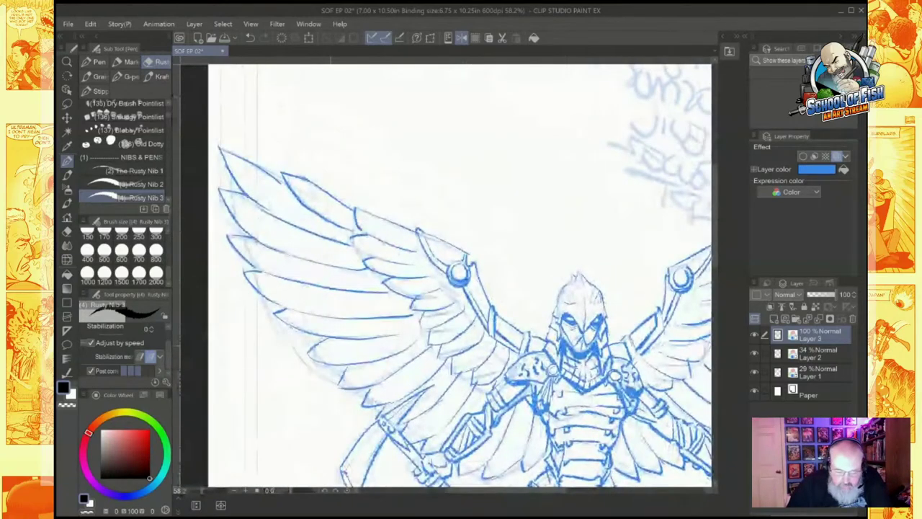
# Step: Hide Layer 2 and turn off the mirrored canvas view to check the whole figure
pyautogui.moveTo(558, 389); pyautogui.dragTo(363, 296)
pyautogui.scroll(-3, 447, 277)
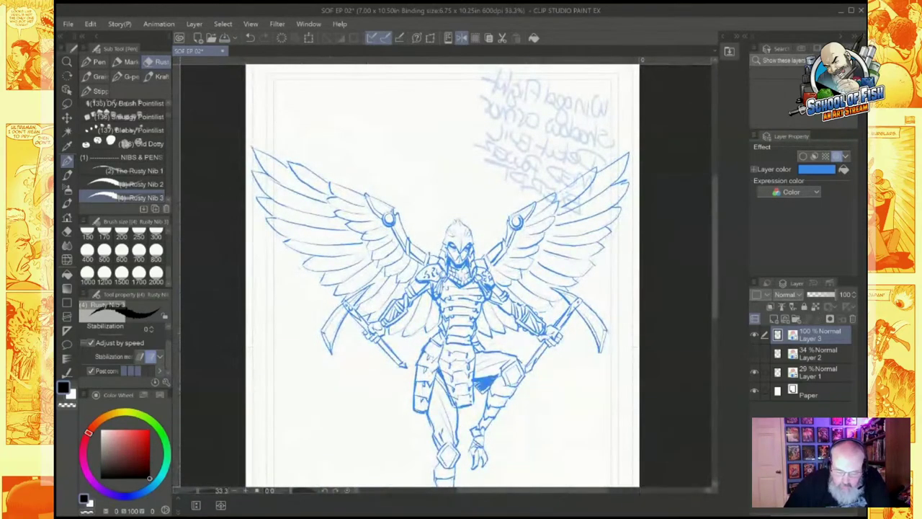
pyautogui.moveTo(461, 273); pyautogui.dragTo(422, 235)
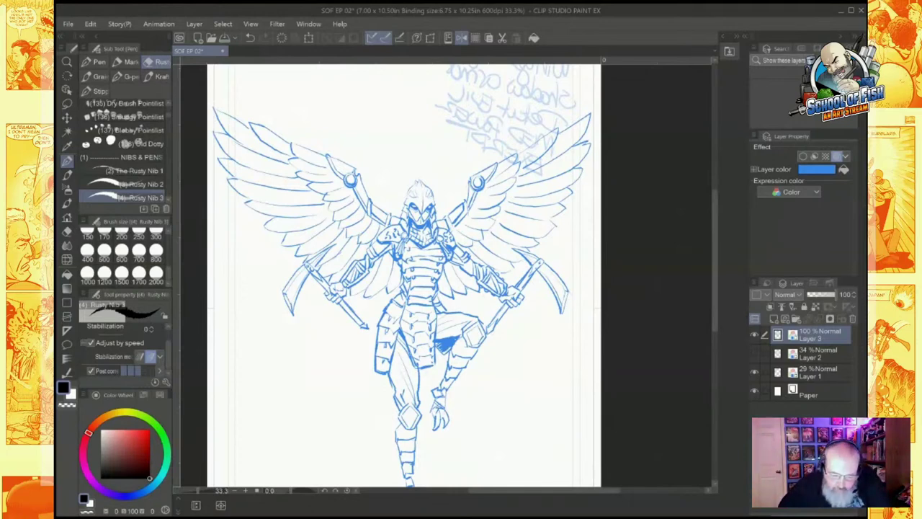
pyautogui.scroll(-3, 409, 266)
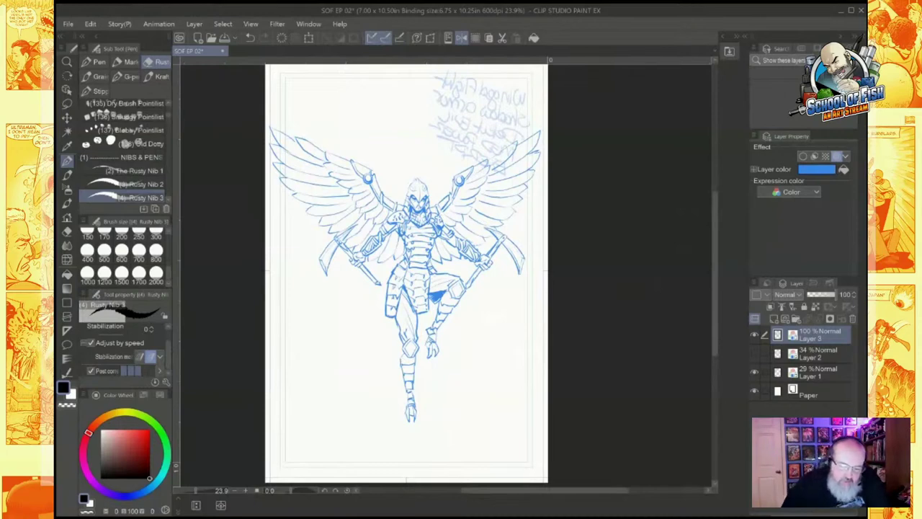
pyautogui.click(462, 38)
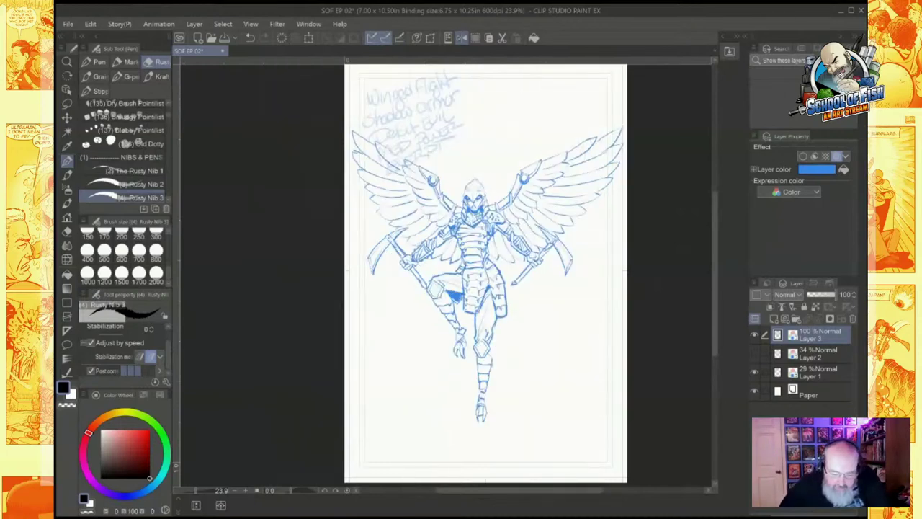
pyautogui.moveTo(486, 273); pyautogui.dragTo(444, 270)
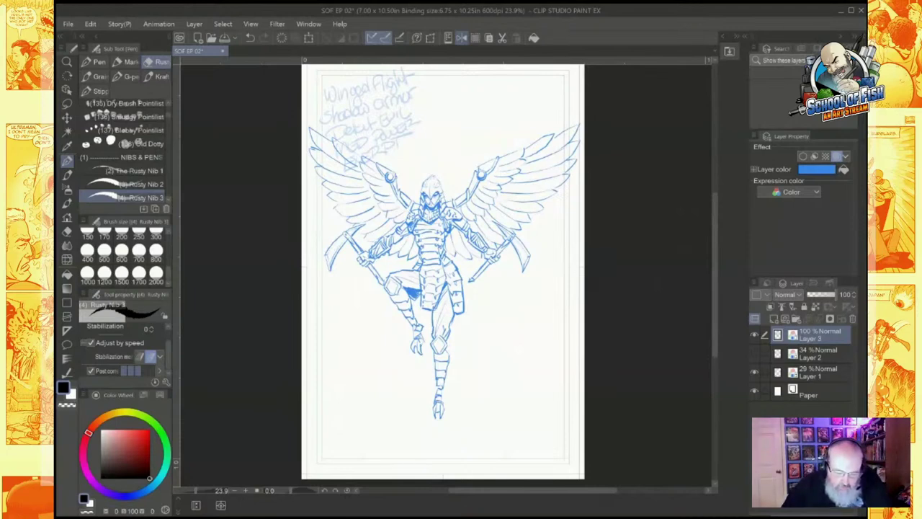
pyautogui.scroll(5, 485, 217)
pyautogui.moveTo(432, 273); pyautogui.dragTo(519, 278)
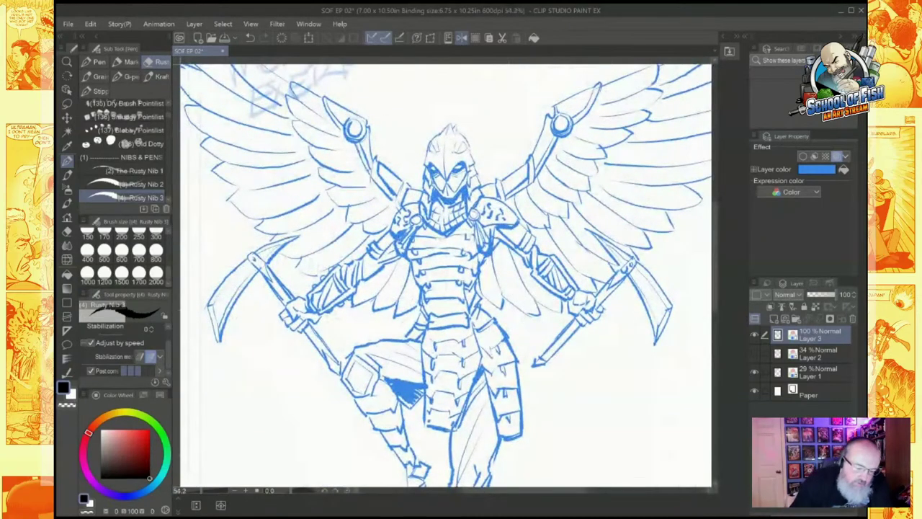
# Step: Lasso the sickle with its hand and forearm beside the raised knee and shift them slightly up and toward the body
pyautogui.press('m')
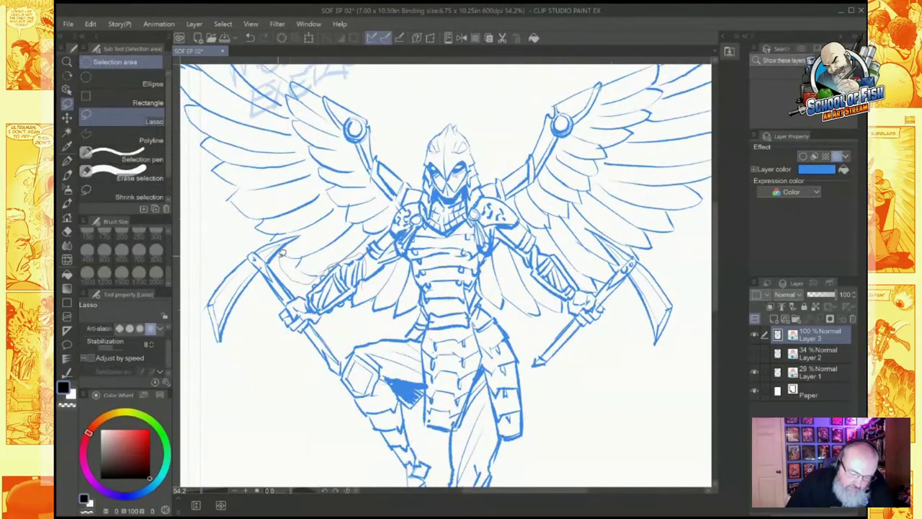
pyautogui.moveTo(275, 236)
pyautogui.mouseDown()
pyautogui.moveTo(206, 294)
pyautogui.moveTo(221, 342)
pyautogui.moveTo(242, 348)
pyautogui.moveTo(259, 337)
pyautogui.moveTo(322, 378)
pyautogui.moveTo(339, 378)
pyautogui.moveTo(348, 358)
pyautogui.moveTo(339, 322)
pyautogui.moveTo(369, 281)
pyautogui.mouseUp()
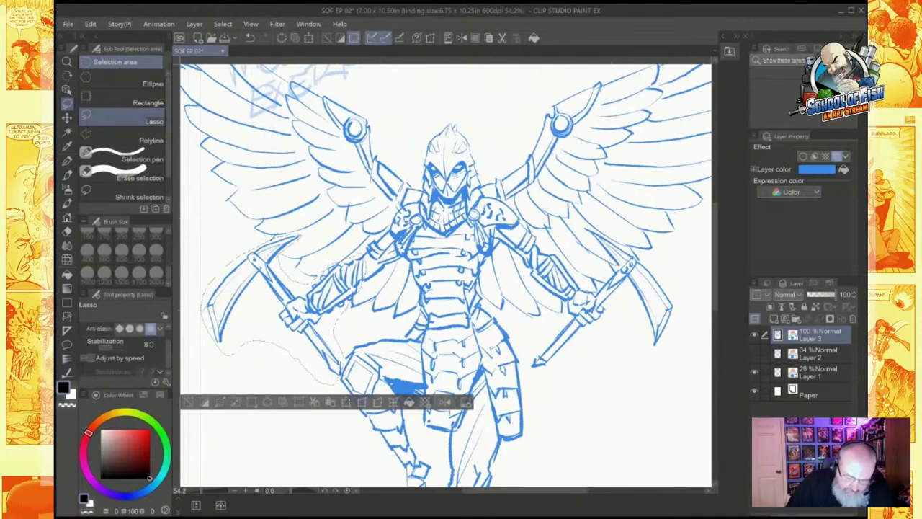
pyautogui.click(348, 401)
pyautogui.moveTo(369, 300); pyautogui.dragTo(375, 295)
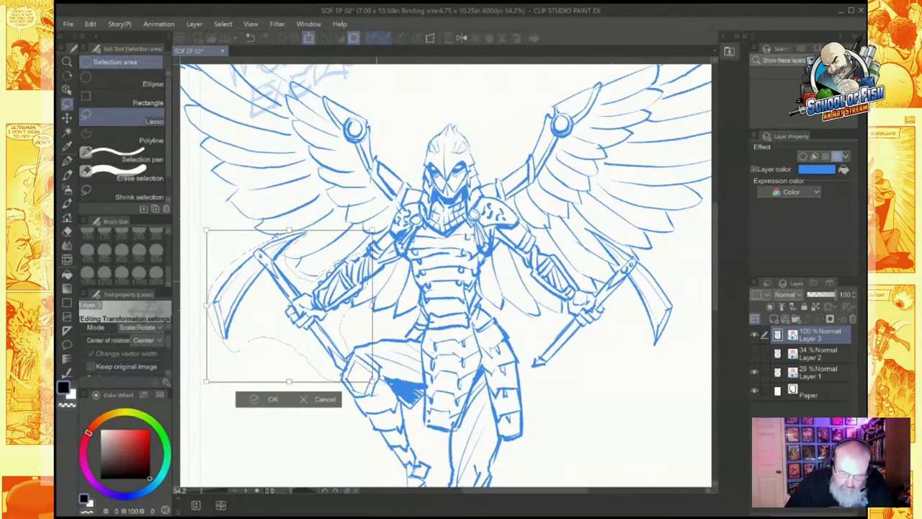
pyautogui.moveTo(374, 326); pyautogui.dragTo(375, 324)
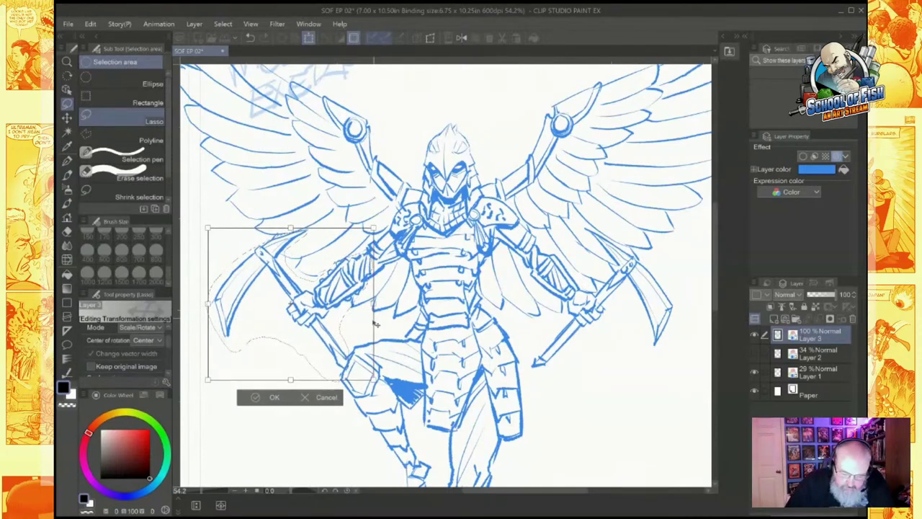
pyautogui.click(270, 395)
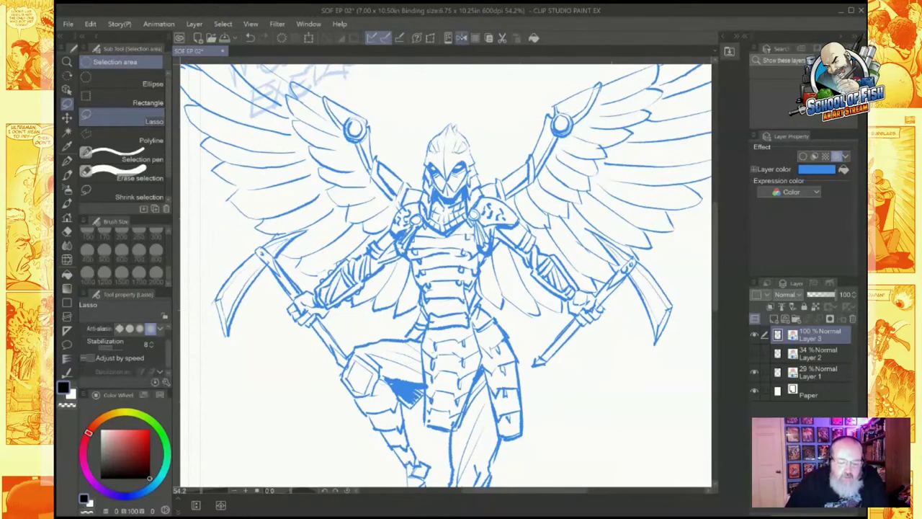
# Step: Flip the canvas view horizontally back and forth to check the balance of the figure and both sickles
pyautogui.click(462, 38)
pyautogui.click(462, 38)
pyautogui.click(462, 38)
pyautogui.press('h')
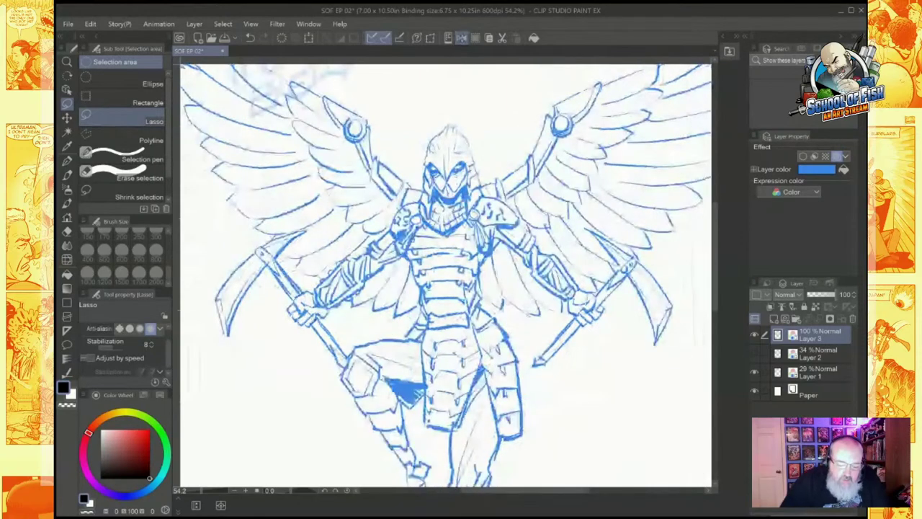
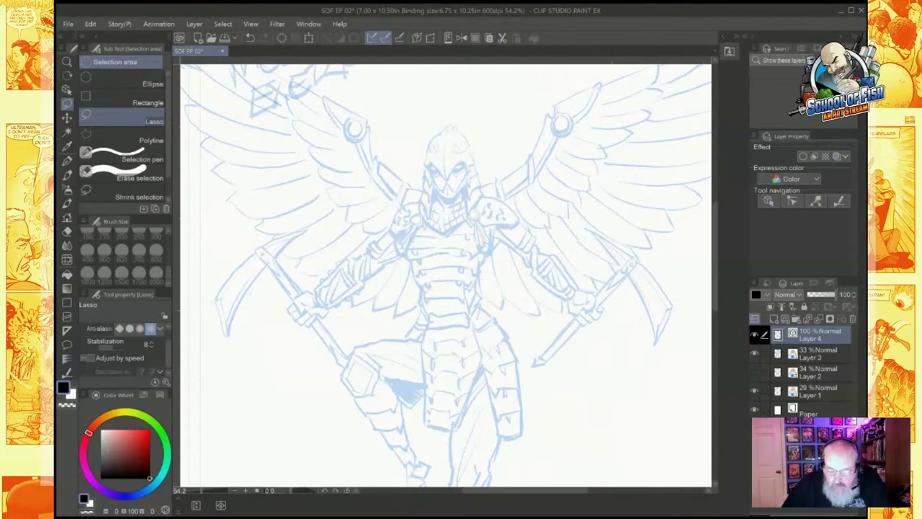
# Step: Give Layer 3 a custom blue palette color, 078DD3, to mark it in the layer list
pyautogui.click(813, 358)
pyautogui.click(766, 294)
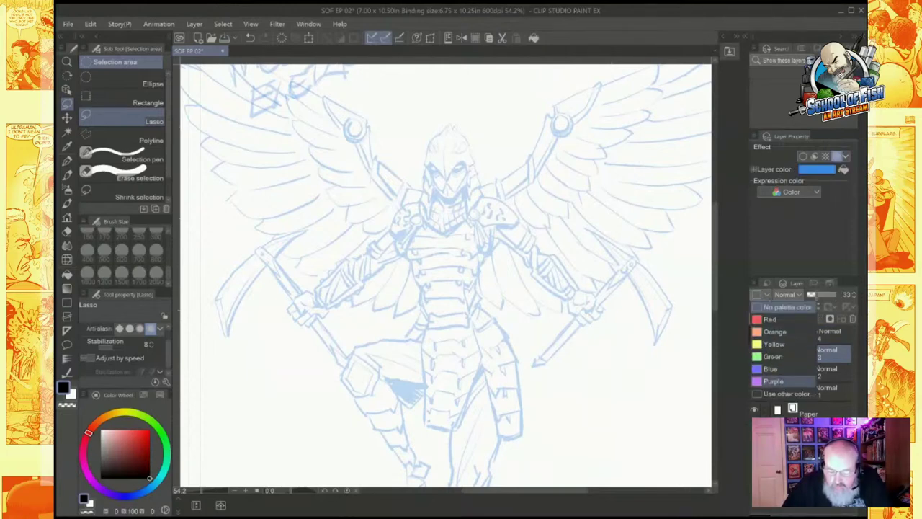
pyautogui.click(781, 393)
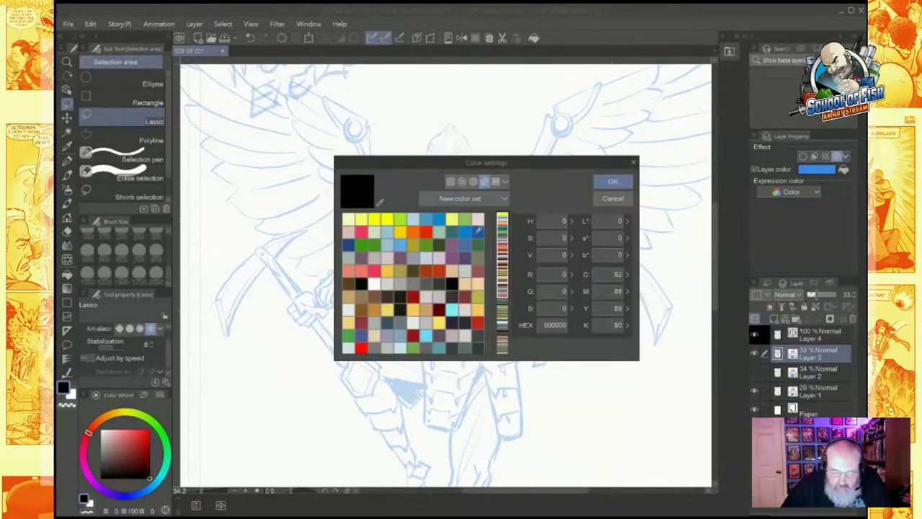
pyautogui.click(441, 219)
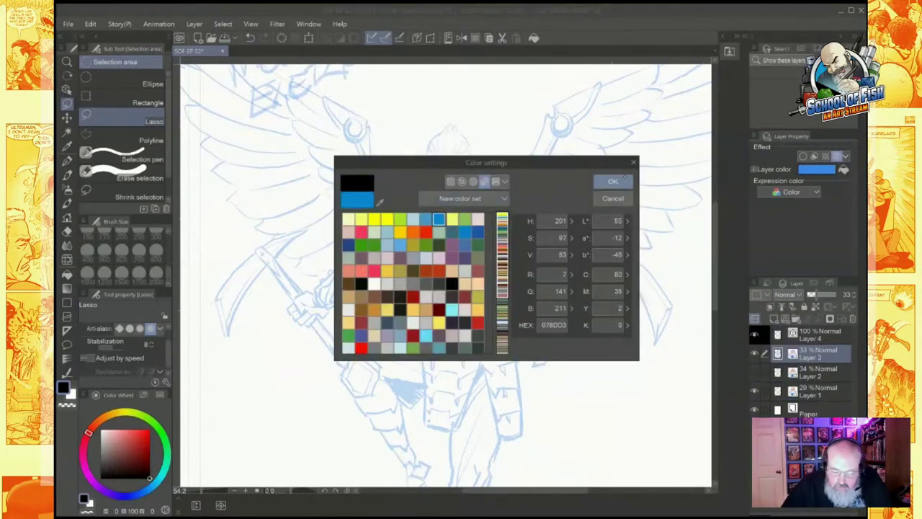
pyautogui.click(613, 181)
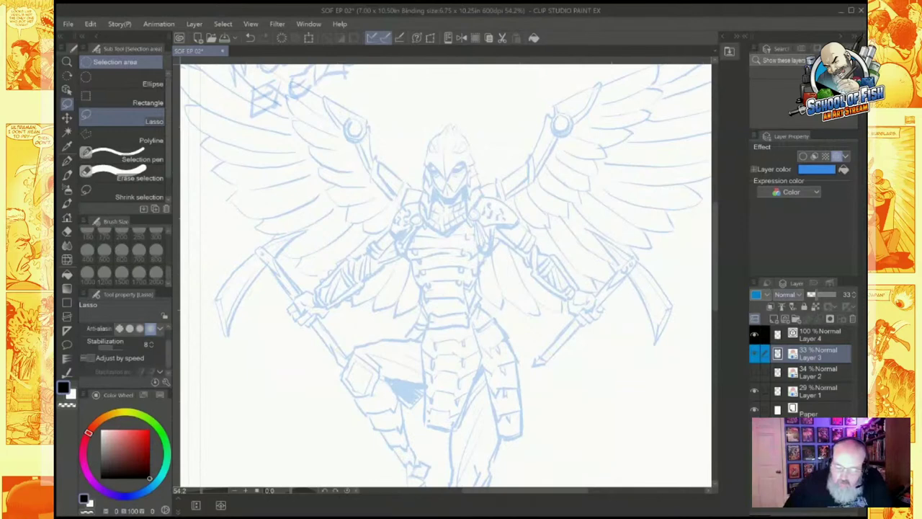
# Step: Remove the palette colour marking from Layer 3
pyautogui.click(768, 295)
pyautogui.click(782, 308)
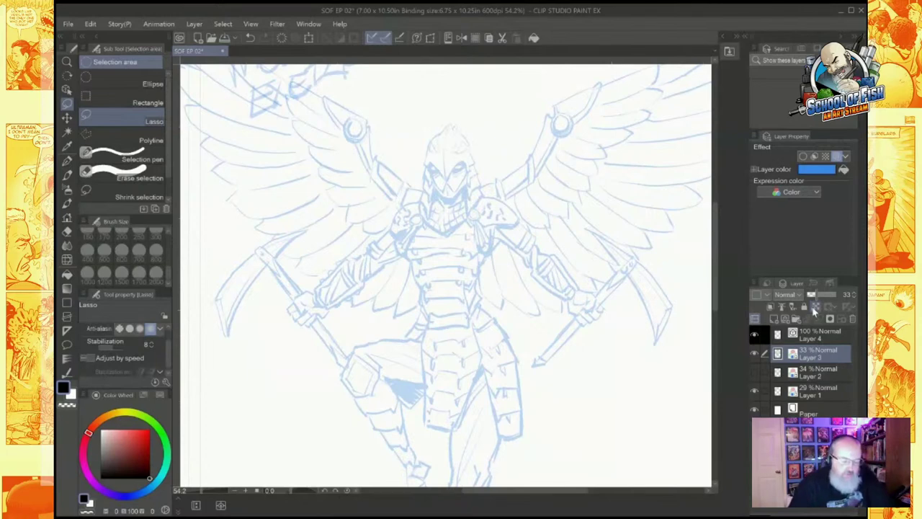
# Step: On Layer 4, ink the outlines of both eye sockets of the helmet in black with the Rusty Nib 3 pen
pyautogui.press('p')
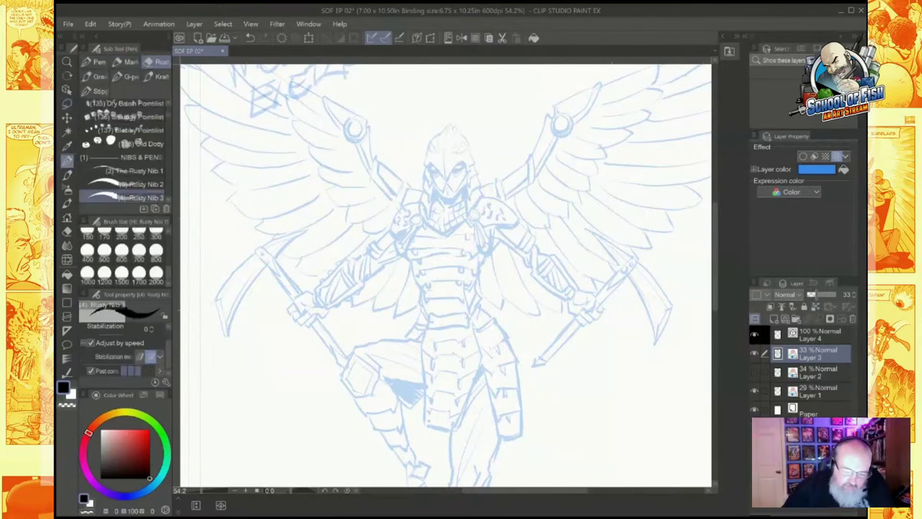
pyautogui.moveTo(453, 223); pyautogui.dragTo(456, 400)
pyautogui.scroll(2, 466, 209)
pyautogui.scroll(4, 455, 287)
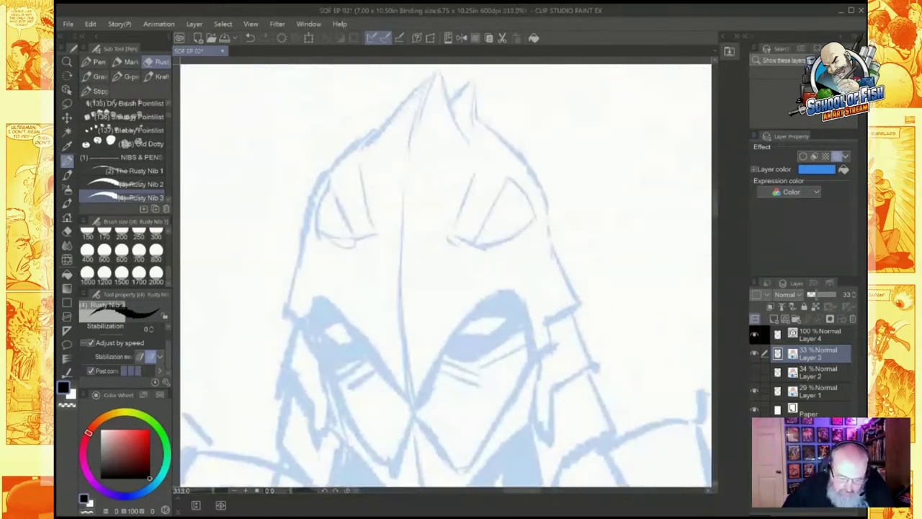
pyautogui.scroll(1, 377, 399)
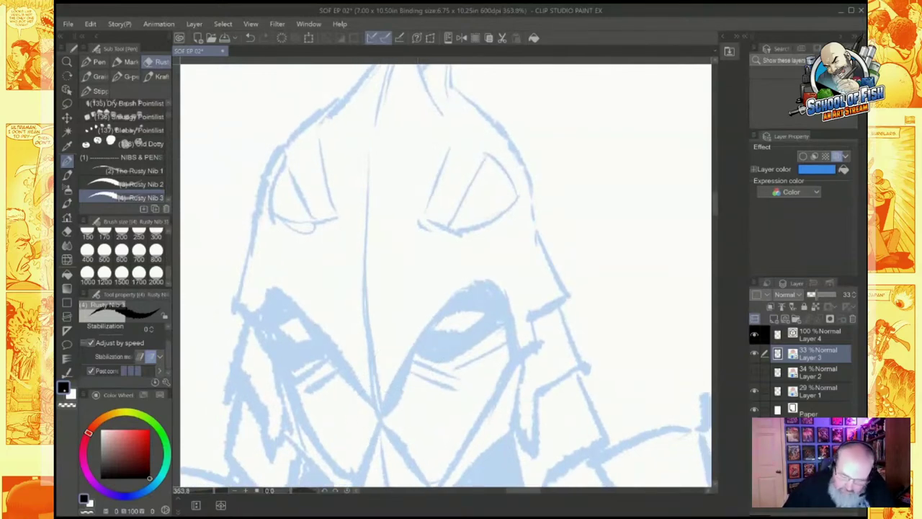
pyautogui.click(817, 336)
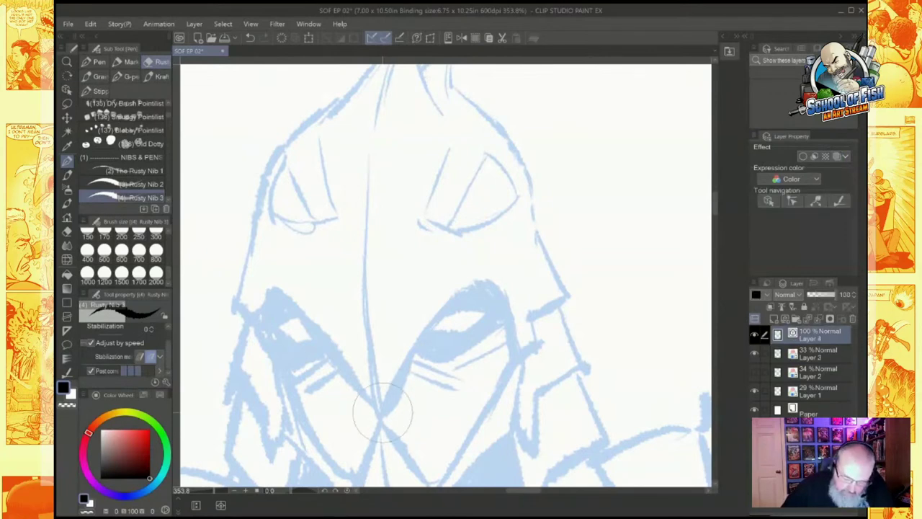
pyautogui.moveTo(383, 415)
pyautogui.mouseDown()
pyautogui.moveTo(402, 366)
pyautogui.moveTo(458, 286)
pyautogui.moveTo(497, 278)
pyautogui.moveTo(516, 358)
pyautogui.mouseUp()
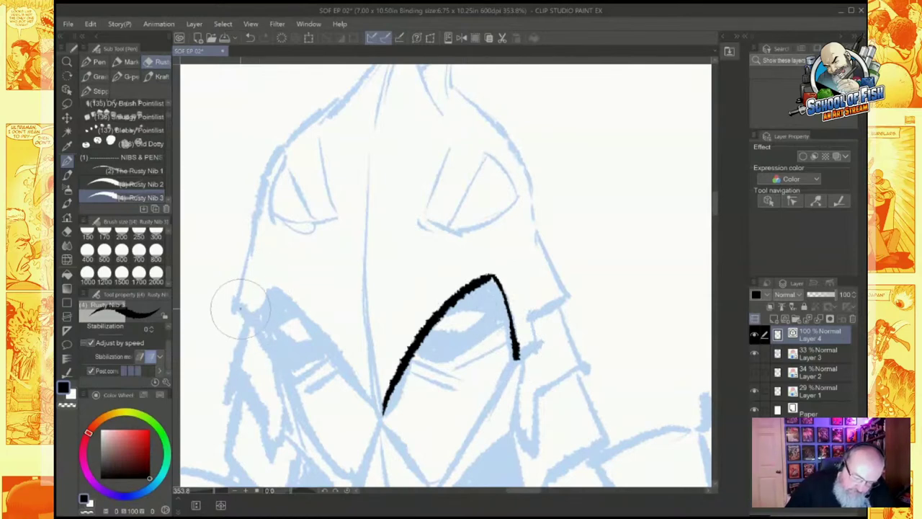
pyautogui.moveTo(239, 306)
pyautogui.mouseDown()
pyautogui.moveTo(284, 386)
pyautogui.moveTo(269, 298)
pyautogui.moveTo(275, 288)
pyautogui.moveTo(325, 325)
pyautogui.moveTo(372, 407)
pyautogui.mouseUp()
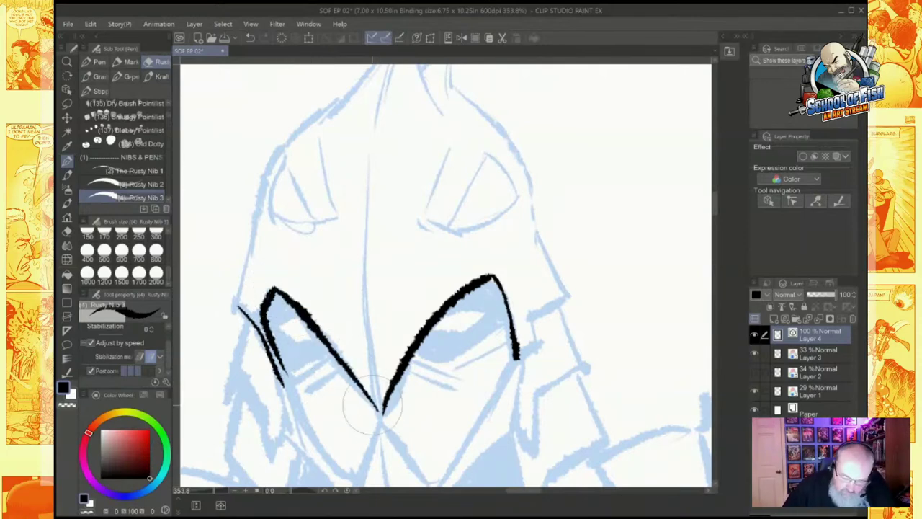
# Step: Ink the almond shapes of both eyes, their lower rims and the short crease lines beneath them
pyautogui.moveTo(454, 312)
pyautogui.mouseDown()
pyautogui.moveTo(488, 316)
pyautogui.moveTo(461, 332)
pyautogui.moveTo(431, 333)
pyautogui.mouseUp()
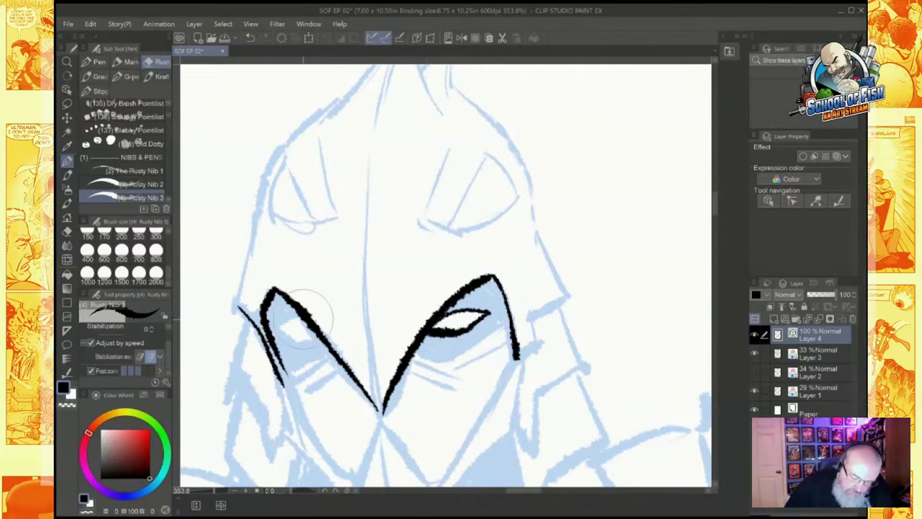
pyautogui.moveTo(307, 315)
pyautogui.mouseDown()
pyautogui.moveTo(276, 331)
pyautogui.moveTo(289, 342)
pyautogui.moveTo(321, 334)
pyautogui.mouseUp()
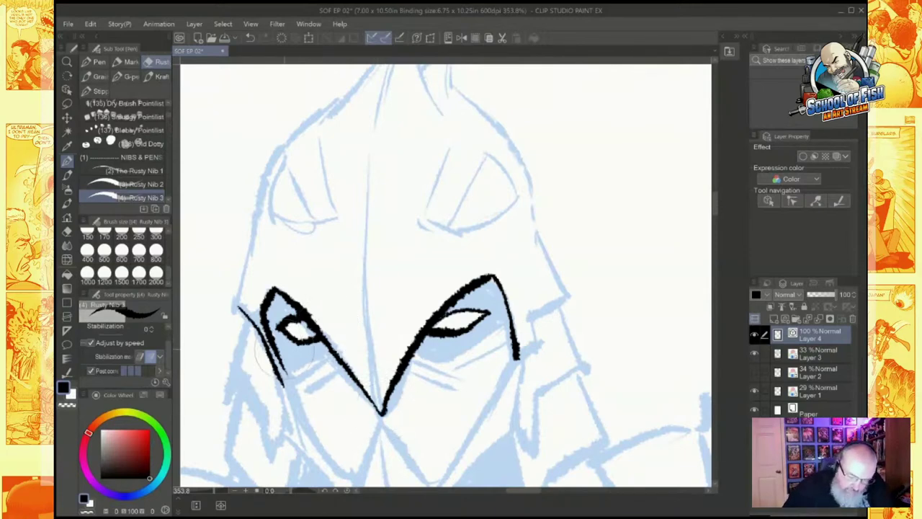
pyautogui.moveTo(280, 358)
pyautogui.mouseDown()
pyautogui.moveTo(303, 362)
pyautogui.moveTo(318, 342)
pyautogui.moveTo(330, 345)
pyautogui.moveTo(304, 362)
pyautogui.moveTo(336, 349)
pyautogui.mouseUp()
pyautogui.moveTo(284, 365)
pyautogui.mouseDown()
pyautogui.moveTo(325, 381)
pyautogui.moveTo(343, 362)
pyautogui.moveTo(325, 389)
pyautogui.moveTo(346, 371)
pyautogui.mouseUp()
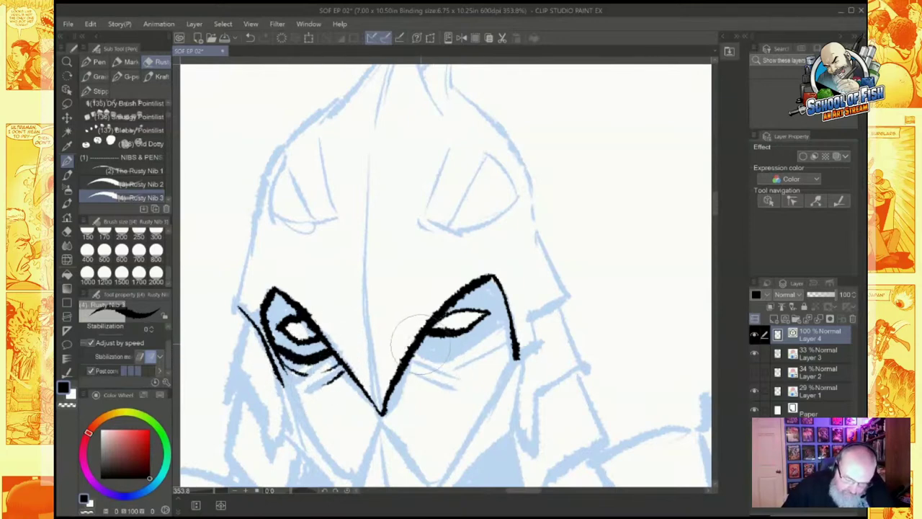
pyautogui.moveTo(420, 343)
pyautogui.mouseDown()
pyautogui.moveTo(476, 355)
pyautogui.moveTo(513, 339)
pyautogui.moveTo(454, 369)
pyautogui.moveTo(465, 377)
pyautogui.moveTo(414, 284)
pyautogui.moveTo(326, 382)
pyautogui.mouseUp()
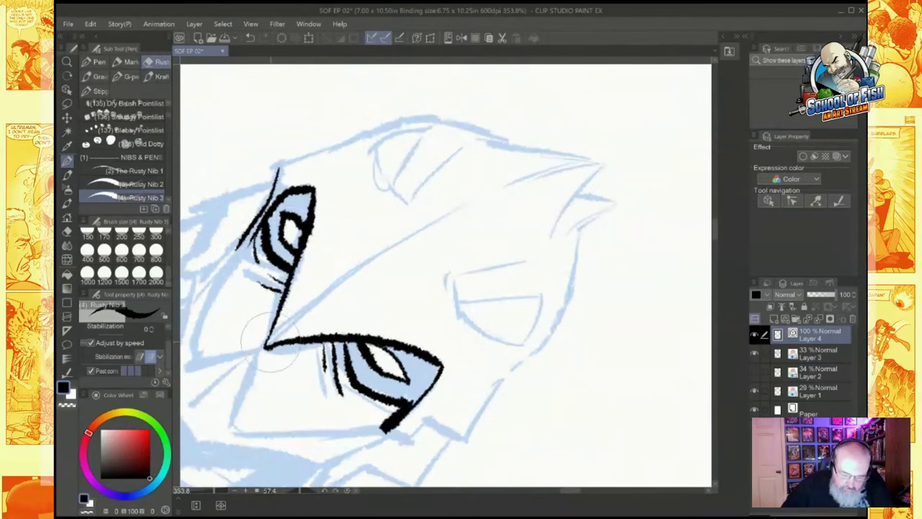
# Step: Ink the helmet's centre ridge, pointed crest and outer contour, plus the left-hand side plates and the jawline
pyautogui.moveTo(288, 310)
pyautogui.mouseDown()
pyautogui.moveTo(408, 232)
pyautogui.moveTo(602, 158)
pyautogui.moveTo(566, 216)
pyautogui.moveTo(564, 292)
pyautogui.moveTo(533, 350)
pyautogui.moveTo(461, 435)
pyautogui.moveTo(408, 443)
pyautogui.moveTo(376, 434)
pyautogui.mouseUp()
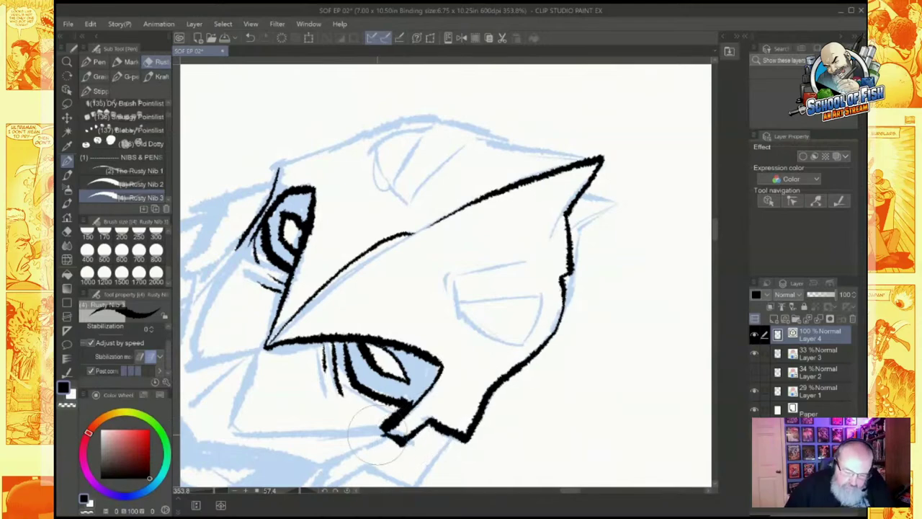
pyautogui.moveTo(602, 159)
pyautogui.mouseDown()
pyautogui.moveTo(484, 220)
pyautogui.moveTo(436, 219)
pyautogui.moveTo(450, 87)
pyautogui.moveTo(311, 232)
pyautogui.moveTo(272, 370)
pyautogui.moveTo(286, 317)
pyautogui.mouseUp()
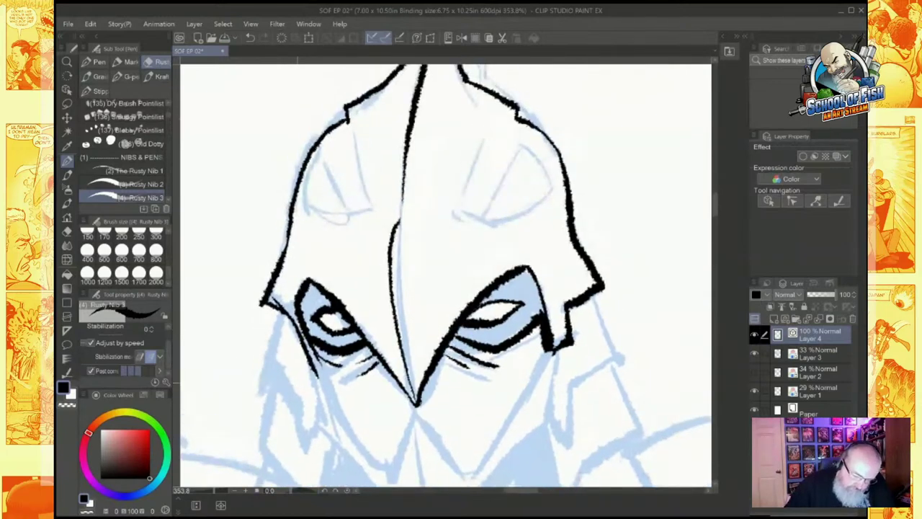
pyautogui.scroll(-2, 272, 263)
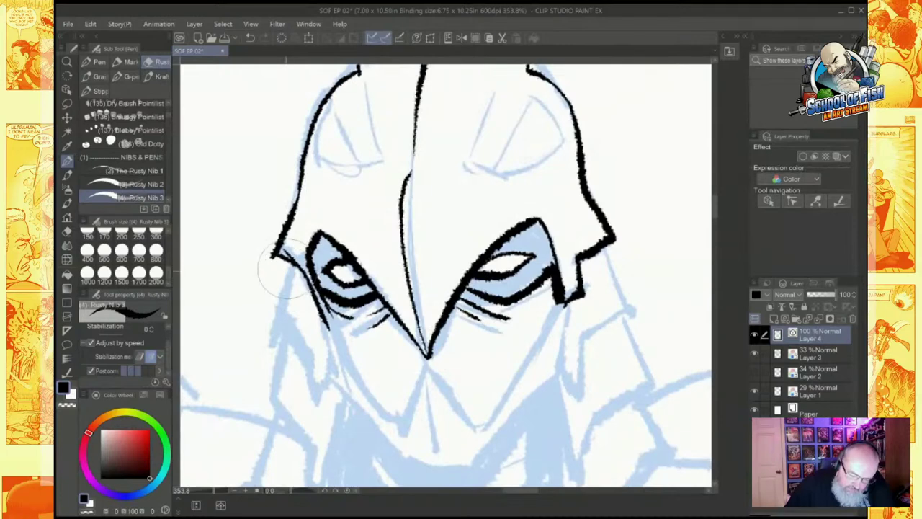
pyautogui.moveTo(290, 261)
pyautogui.mouseDown()
pyautogui.moveTo(268, 329)
pyautogui.moveTo(308, 363)
pyautogui.moveTo(315, 407)
pyautogui.moveTo(327, 376)
pyautogui.mouseUp()
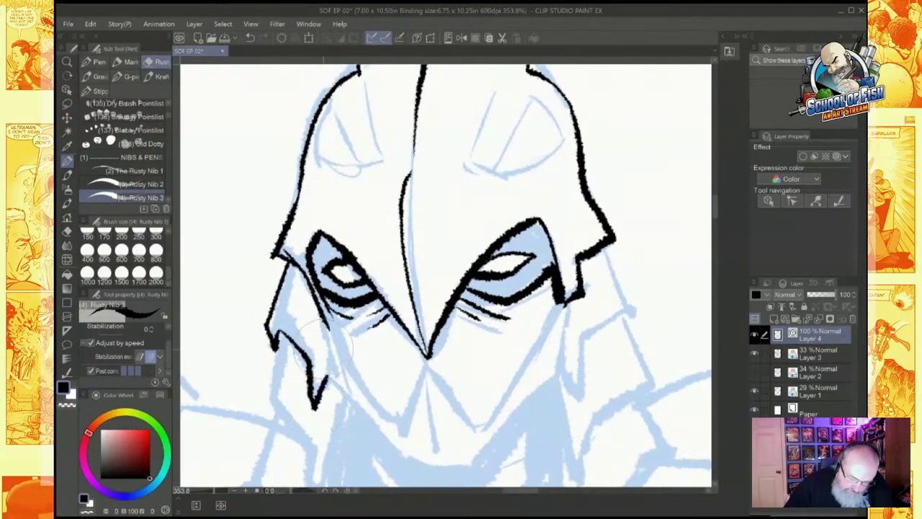
pyautogui.moveTo(276, 343)
pyautogui.mouseDown()
pyautogui.moveTo(265, 410)
pyautogui.moveTo(307, 442)
pyautogui.moveTo(297, 391)
pyautogui.moveTo(328, 299)
pyautogui.moveTo(353, 309)
pyautogui.moveTo(402, 364)
pyautogui.moveTo(463, 366)
pyautogui.moveTo(452, 365)
pyautogui.moveTo(539, 246)
pyautogui.mouseUp()
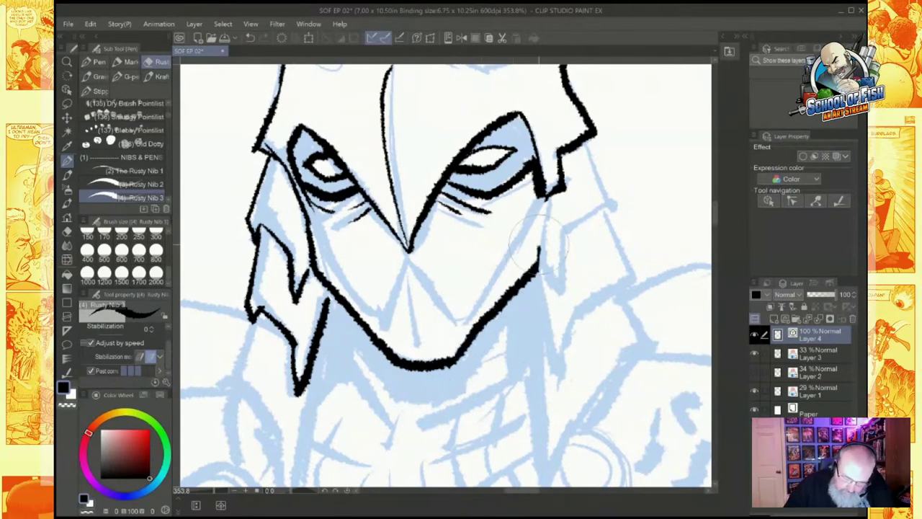
# Step: Ink the V-shaped cheek panels of the lower faceplate and thicken their shadowed edges and the nose line
pyautogui.moveTo(549, 198); pyautogui.dragTo(459, 318)
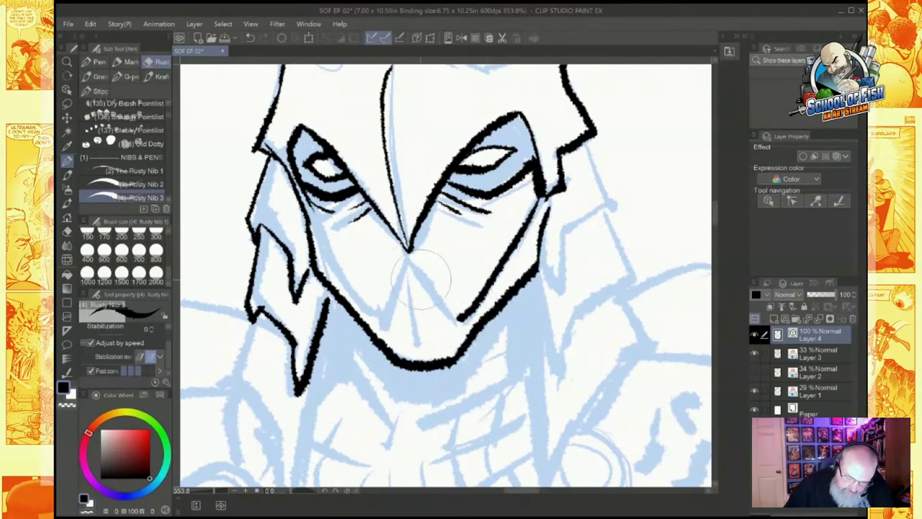
pyautogui.moveTo(408, 254); pyautogui.dragTo(464, 321)
pyautogui.moveTo(408, 262); pyautogui.dragTo(392, 302)
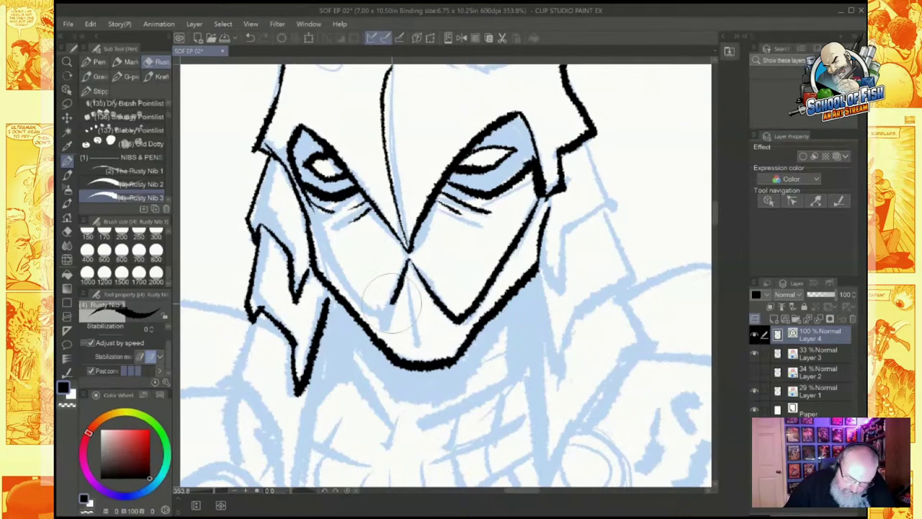
pyautogui.moveTo(304, 210); pyautogui.dragTo(388, 323)
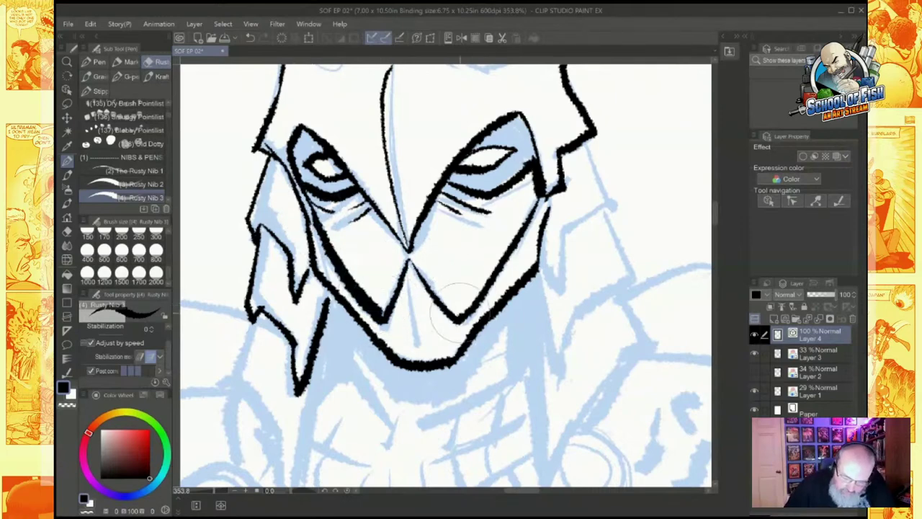
pyautogui.moveTo(532, 212); pyautogui.dragTo(460, 313)
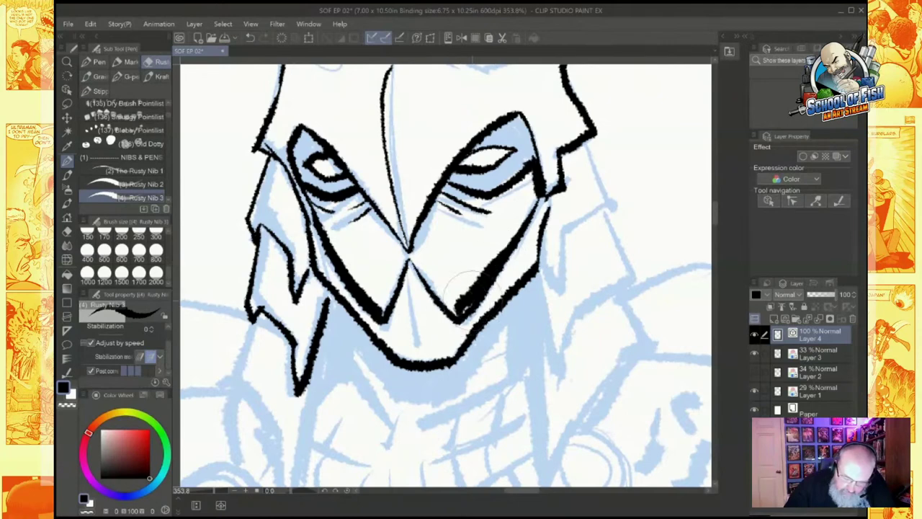
pyautogui.moveTo(420, 268); pyautogui.dragTo(455, 317)
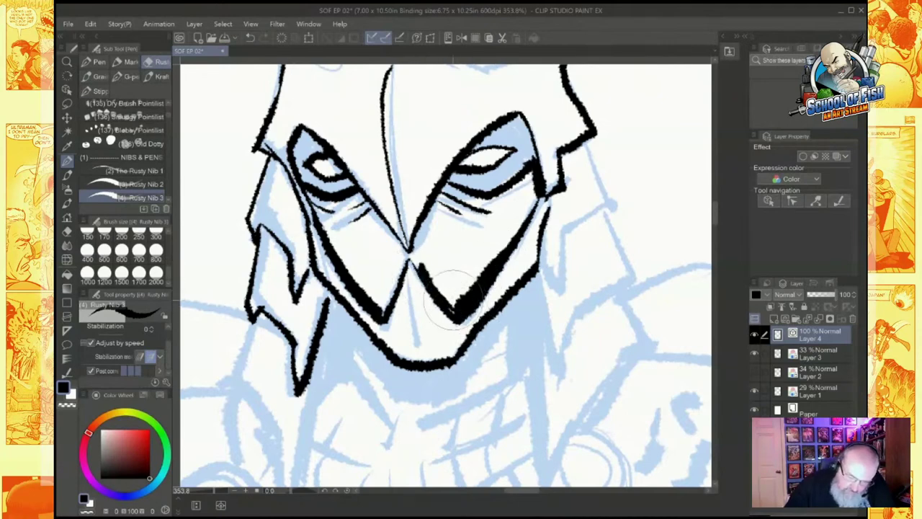
pyautogui.moveTo(410, 249); pyautogui.dragTo(438, 189)
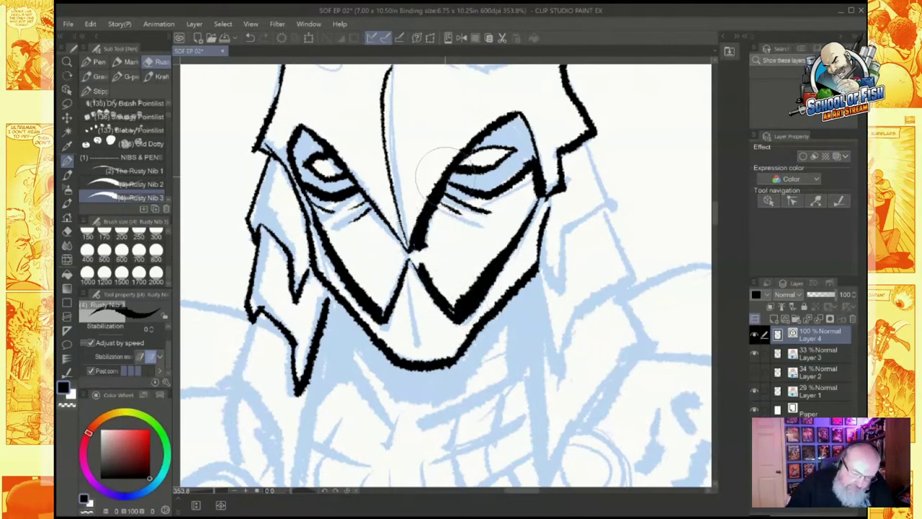
# Step: Fill both eye sockets with solid black, leaving the eye shapes white
pyautogui.moveTo(294, 128)
pyautogui.mouseDown()
pyautogui.moveTo(297, 155)
pyautogui.moveTo(317, 137)
pyautogui.moveTo(324, 147)
pyautogui.moveTo(308, 133)
pyautogui.moveTo(304, 177)
pyautogui.moveTo(305, 164)
pyautogui.moveTo(318, 166)
pyautogui.moveTo(297, 176)
pyautogui.moveTo(344, 181)
pyautogui.mouseUp()
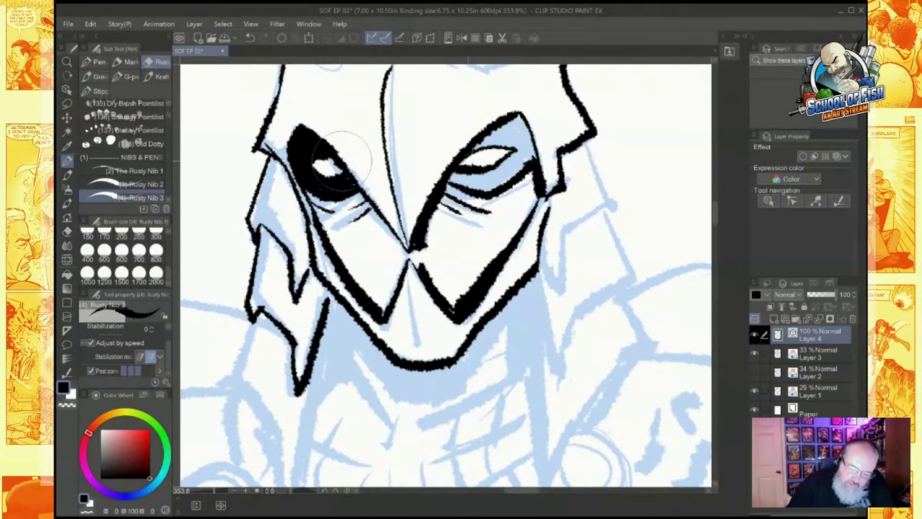
pyautogui.moveTo(452, 174)
pyautogui.mouseDown()
pyautogui.moveTo(492, 173)
pyautogui.moveTo(492, 184)
pyautogui.moveTo(449, 173)
pyautogui.moveTo(496, 186)
pyautogui.moveTo(449, 173)
pyautogui.moveTo(489, 176)
pyautogui.moveTo(465, 159)
pyautogui.moveTo(490, 177)
pyautogui.moveTo(507, 166)
pyautogui.moveTo(522, 173)
pyautogui.moveTo(511, 153)
pyautogui.mouseUp()
pyautogui.moveTo(455, 148)
pyautogui.mouseDown()
pyautogui.moveTo(508, 123)
pyautogui.moveTo(519, 130)
pyautogui.moveTo(522, 119)
pyautogui.mouseUp()
pyautogui.moveTo(497, 148)
pyautogui.mouseDown()
pyautogui.moveTo(530, 137)
pyautogui.moveTo(541, 119)
pyautogui.mouseUp()
pyautogui.moveTo(480, 180); pyautogui.dragTo(519, 137)
pyautogui.moveTo(504, 169); pyautogui.dragTo(537, 126)
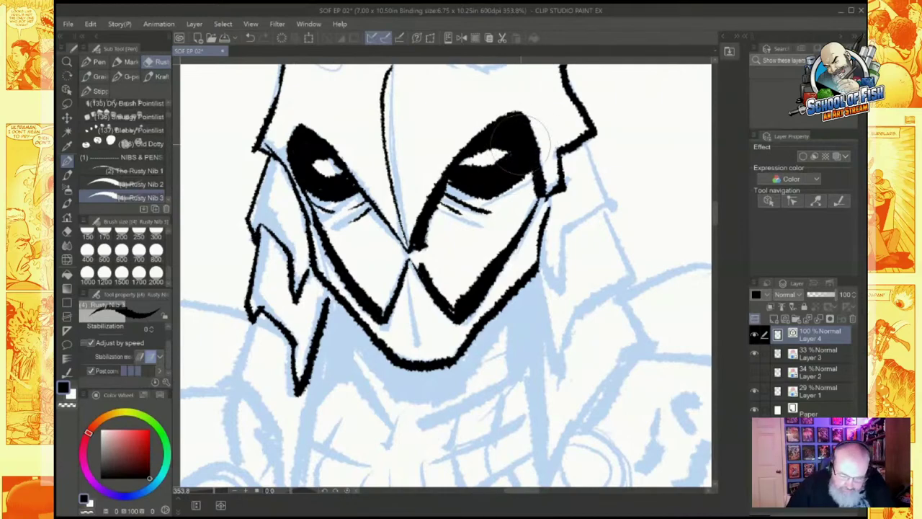
# Step: Ink the layered side plates on the right of the helmet and extend the flaps on both sides to pointed tips
pyautogui.scroll(-3, 591, 228)
pyautogui.moveTo(591, 228)
pyautogui.mouseDown()
pyautogui.moveTo(471, 252)
pyautogui.moveTo(485, 253)
pyautogui.moveTo(455, 318)
pyautogui.mouseUp()
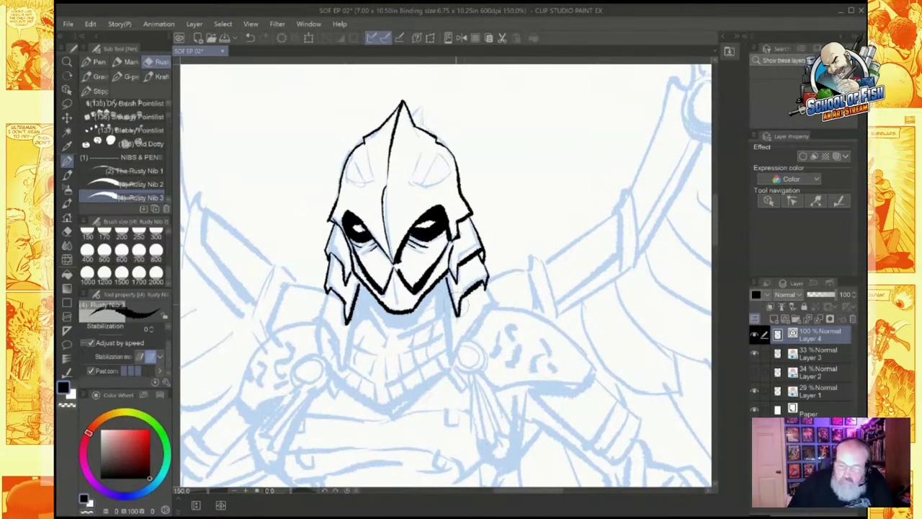
pyautogui.moveTo(446, 283); pyautogui.dragTo(453, 368)
pyautogui.moveTo(491, 294)
pyautogui.mouseDown()
pyautogui.moveTo(452, 336)
pyautogui.moveTo(475, 308)
pyautogui.moveTo(466, 315)
pyautogui.mouseUp()
pyautogui.moveTo(357, 296); pyautogui.dragTo(344, 372)
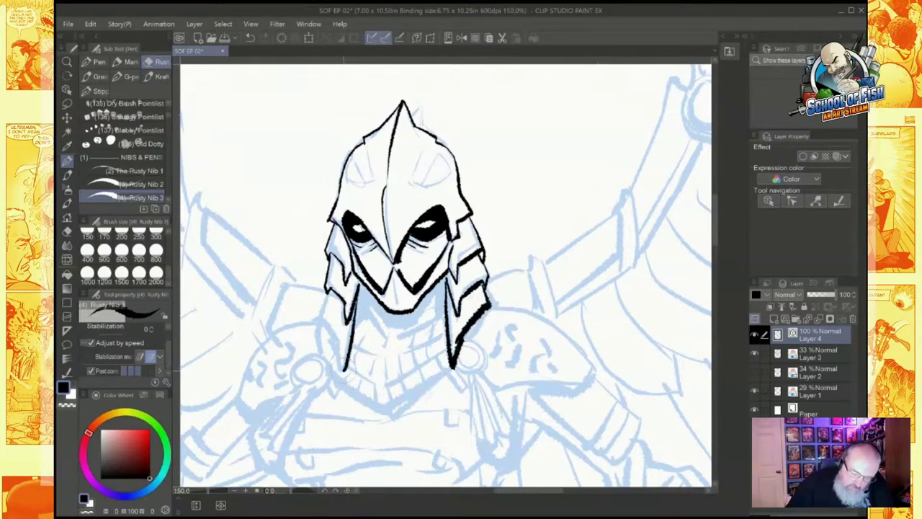
pyautogui.moveTo(321, 317); pyautogui.dragTo(342, 364)
pyautogui.moveTo(336, 287); pyautogui.dragTo(317, 330)
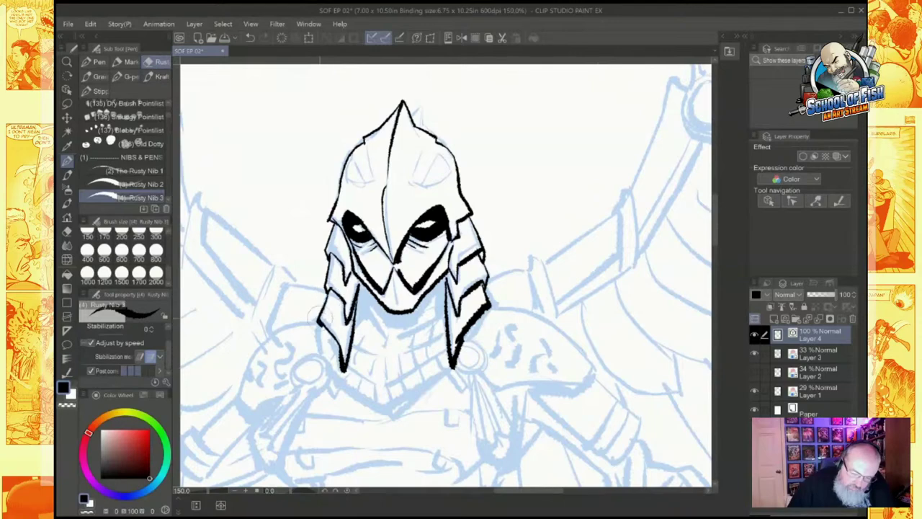
# Step: Outline the shadow beneath the chin and fill it with solid black across to the left-hand flap
pyautogui.scroll(8, 441, 264)
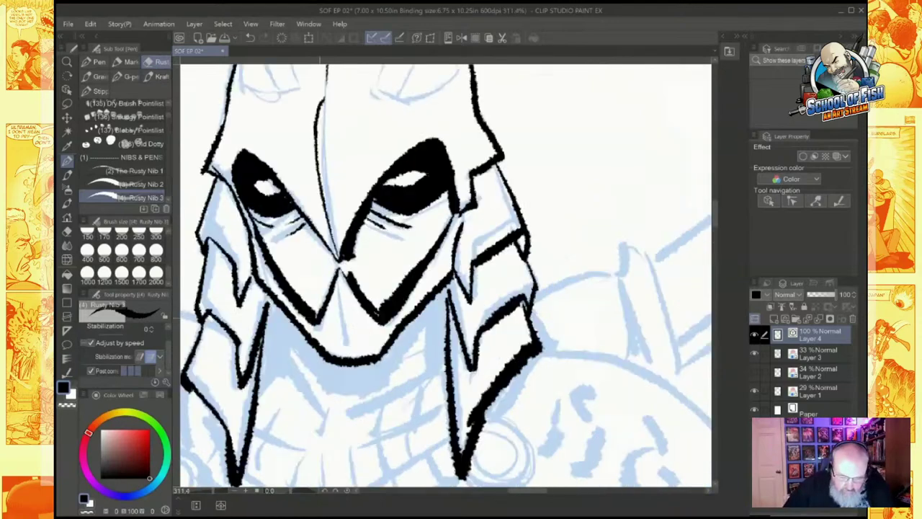
pyautogui.scroll(-3, 441, 264)
pyautogui.moveTo(441, 264); pyautogui.dragTo(437, 267)
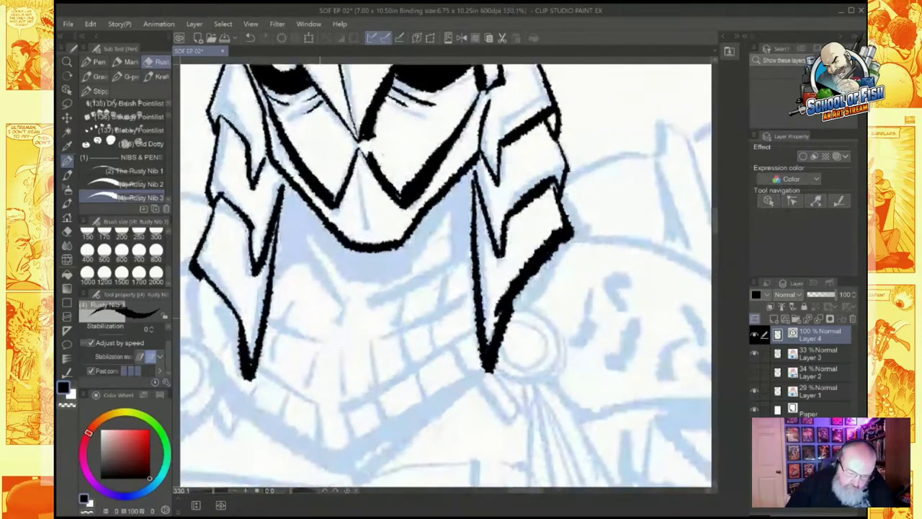
pyautogui.moveTo(294, 192)
pyautogui.mouseDown()
pyautogui.moveTo(353, 280)
pyautogui.moveTo(402, 275)
pyautogui.moveTo(451, 209)
pyautogui.moveTo(472, 172)
pyautogui.mouseUp()
pyautogui.moveTo(443, 203)
pyautogui.mouseDown()
pyautogui.moveTo(398, 264)
pyautogui.moveTo(409, 249)
pyautogui.moveTo(390, 260)
pyautogui.mouseUp()
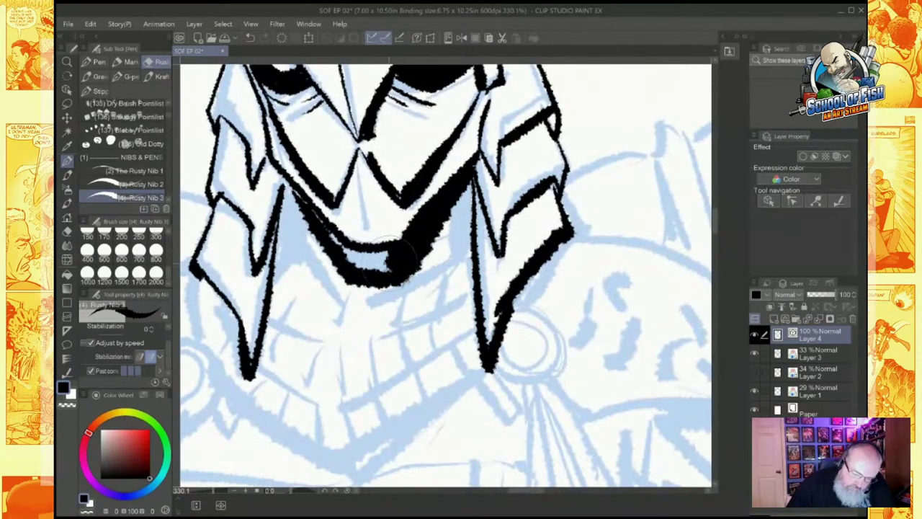
pyautogui.moveTo(330, 232)
pyautogui.mouseDown()
pyautogui.moveTo(361, 269)
pyautogui.moveTo(404, 230)
pyautogui.moveTo(339, 223)
pyautogui.moveTo(281, 303)
pyautogui.moveTo(278, 284)
pyautogui.mouseUp()
pyautogui.moveTo(292, 220); pyautogui.dragTo(277, 274)
pyautogui.moveTo(285, 196)
pyautogui.mouseDown()
pyautogui.moveTo(286, 245)
pyautogui.moveTo(309, 247)
pyautogui.mouseUp()
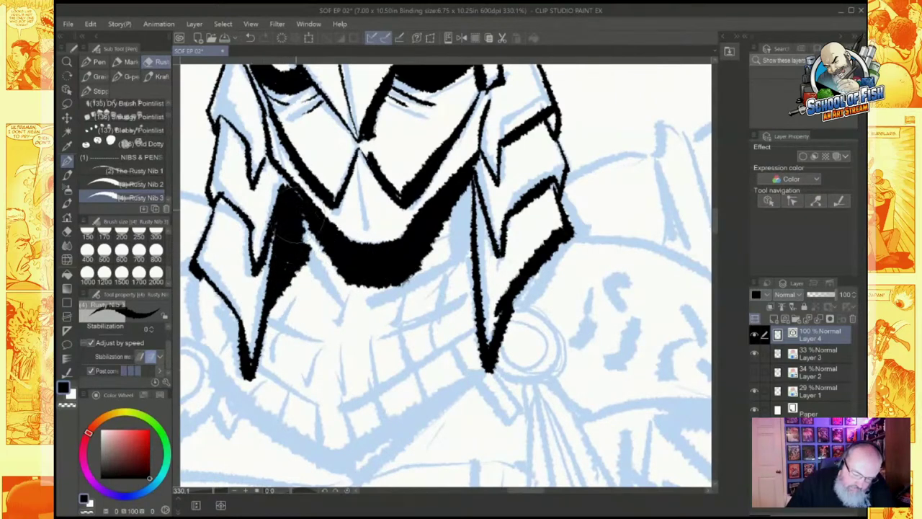
pyautogui.moveTo(314, 210)
pyautogui.mouseDown()
pyautogui.moveTo(288, 248)
pyautogui.moveTo(282, 193)
pyautogui.moveTo(294, 195)
pyautogui.mouseUp()
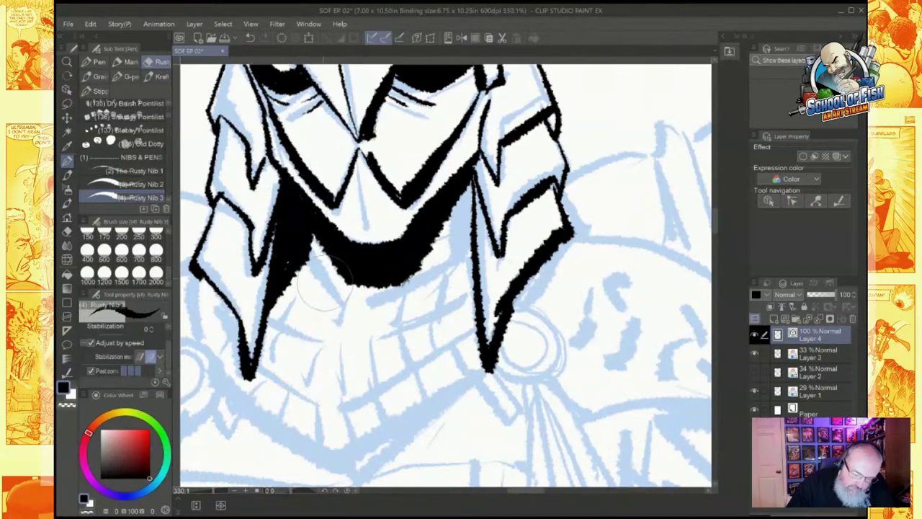
# Step: Ink the upper edges of the neck guard beneath the chin shadow and fill the gap beside the right-hand flap with black
pyautogui.moveTo(313, 245)
pyautogui.mouseDown()
pyautogui.moveTo(340, 298)
pyautogui.moveTo(369, 311)
pyautogui.moveTo(441, 274)
pyautogui.moveTo(461, 202)
pyautogui.moveTo(461, 241)
pyautogui.mouseUp()
pyautogui.moveTo(443, 162); pyautogui.dragTo(465, 238)
pyautogui.moveTo(462, 184); pyautogui.dragTo(469, 245)
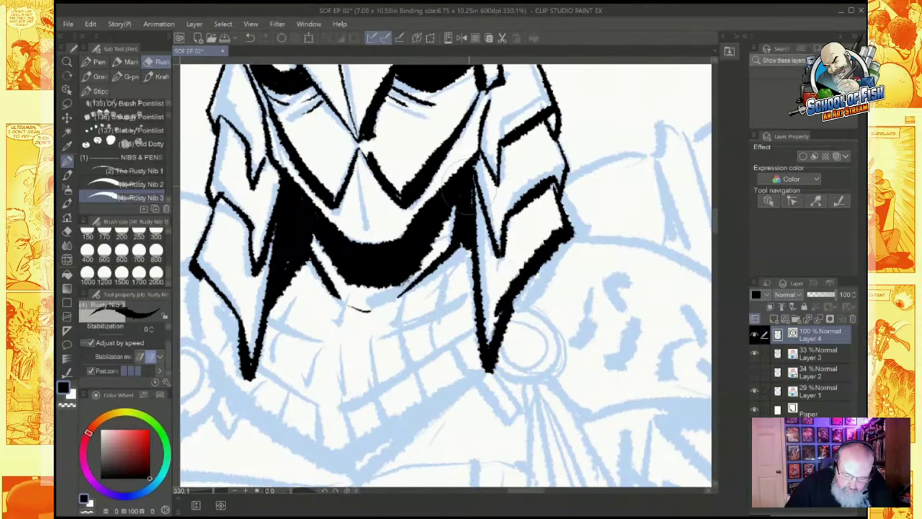
pyautogui.moveTo(450, 144); pyautogui.dragTo(472, 202)
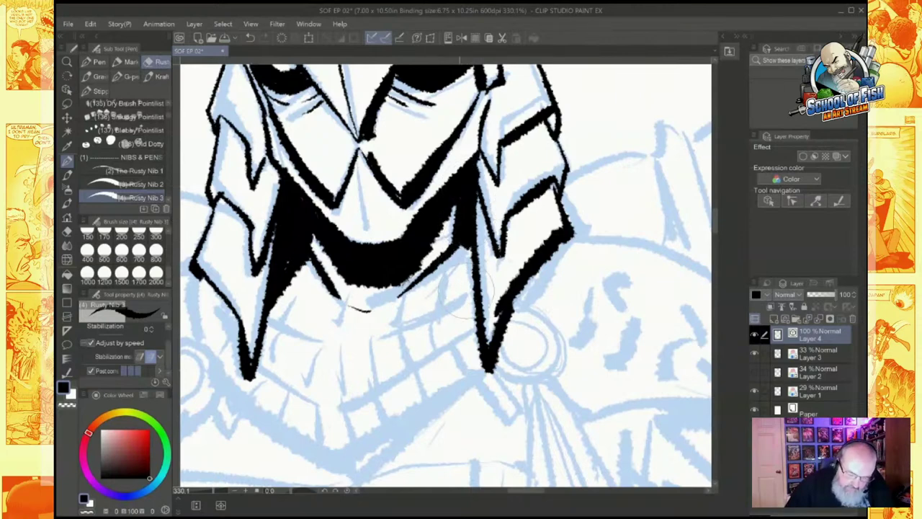
# Step: Ink the curved row lines across the neck guard and outline its pointed lower edge, thickening the right side
pyautogui.moveTo(292, 287); pyautogui.dragTo(324, 311)
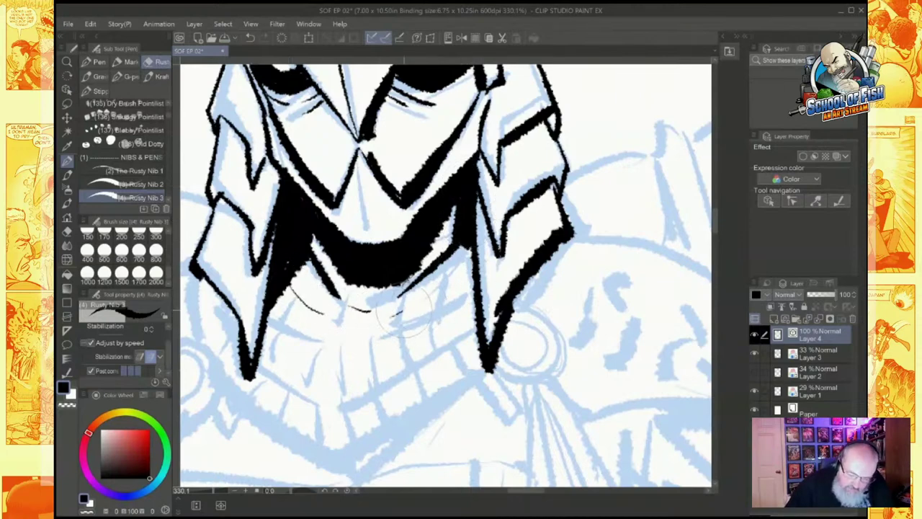
pyautogui.moveTo(392, 317); pyautogui.dragTo(472, 265)
pyautogui.moveTo(274, 318)
pyautogui.mouseDown()
pyautogui.moveTo(343, 345)
pyautogui.moveTo(474, 304)
pyautogui.mouseUp()
pyautogui.moveTo(263, 352)
pyautogui.mouseDown()
pyautogui.moveTo(278, 364)
pyautogui.moveTo(364, 382)
pyautogui.moveTo(477, 338)
pyautogui.mouseUp()
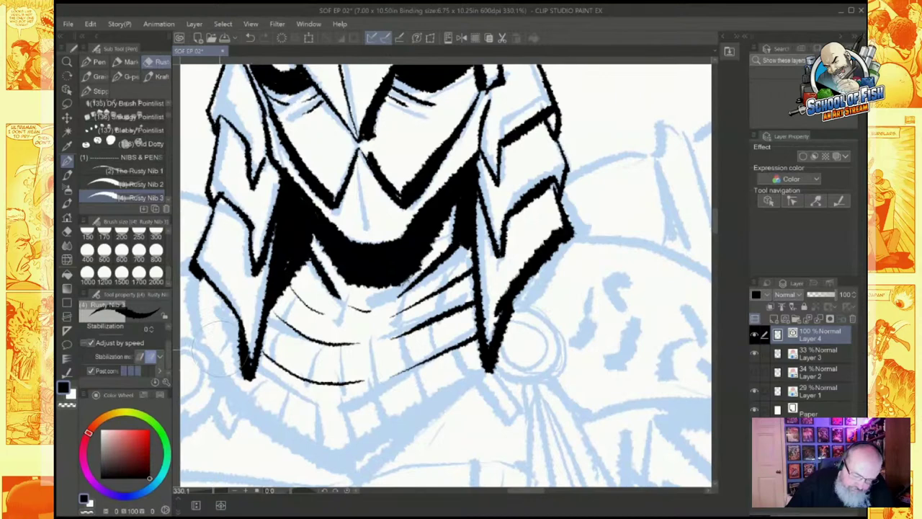
pyautogui.moveTo(195, 303)
pyautogui.mouseDown()
pyautogui.moveTo(215, 364)
pyautogui.moveTo(294, 436)
pyautogui.moveTo(364, 465)
pyautogui.moveTo(355, 452)
pyautogui.moveTo(490, 375)
pyautogui.mouseUp()
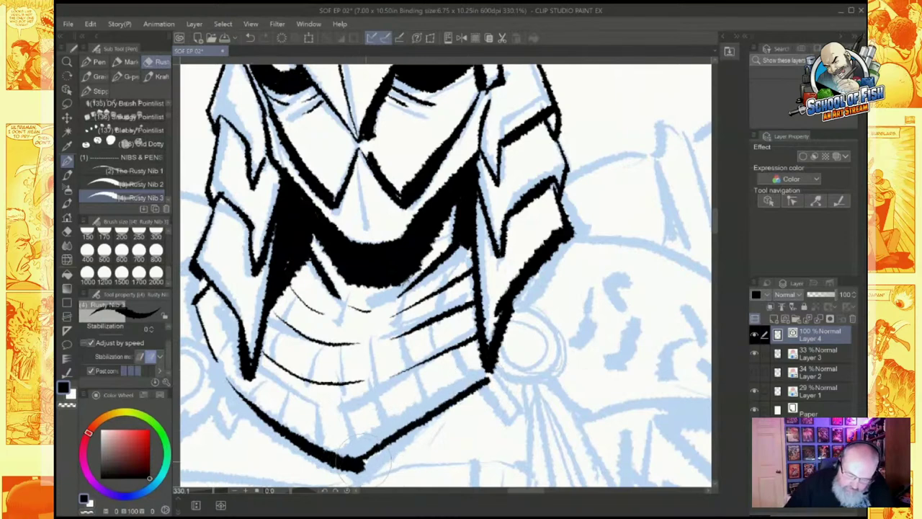
pyautogui.moveTo(364, 465); pyautogui.dragTo(496, 376)
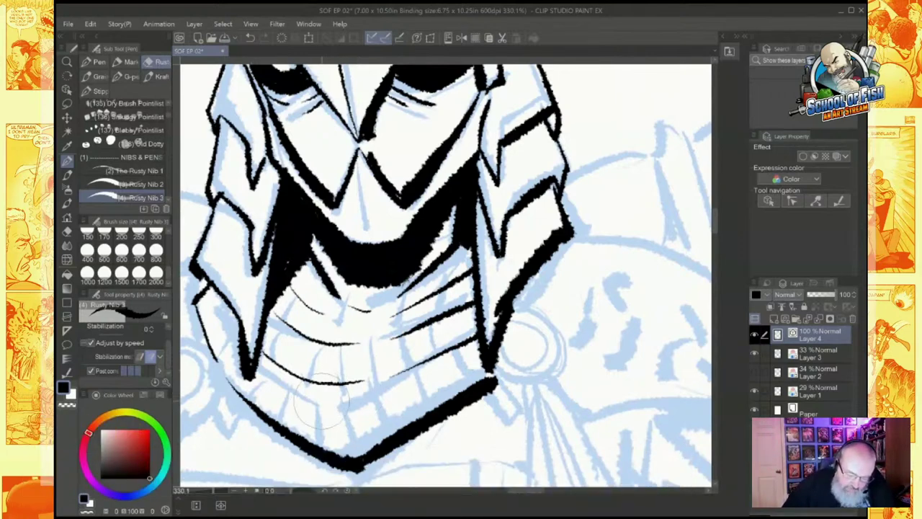
# Step: Ink the double divider lines that split the neck guard's lowest row into plates, continuing around behind the left-hand flap
pyautogui.moveTo(333, 386); pyautogui.dragTo(317, 442)
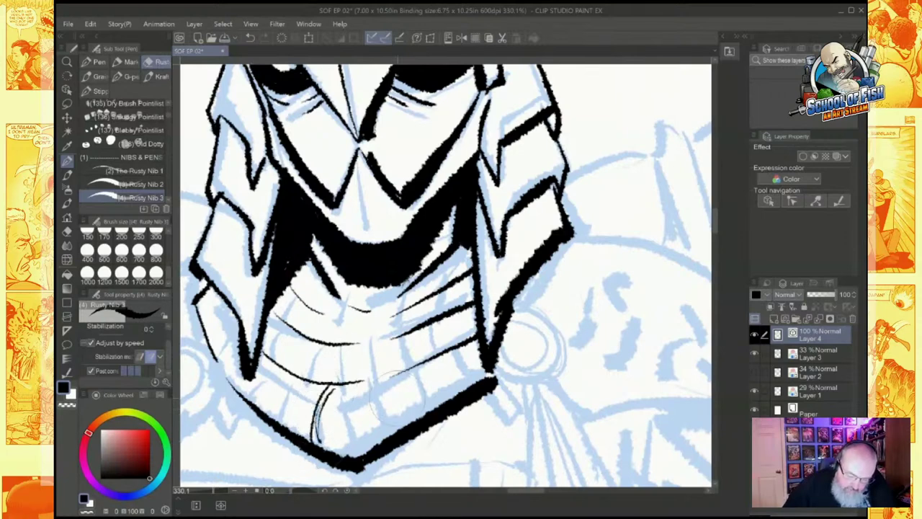
pyautogui.moveTo(372, 387)
pyautogui.mouseDown()
pyautogui.moveTo(380, 441)
pyautogui.moveTo(387, 435)
pyautogui.mouseUp()
pyautogui.moveTo(413, 370)
pyautogui.mouseDown()
pyautogui.moveTo(421, 409)
pyautogui.moveTo(430, 405)
pyautogui.mouseUp()
pyautogui.moveTo(452, 352); pyautogui.dragTo(462, 390)
pyautogui.moveTo(462, 346); pyautogui.dragTo(469, 386)
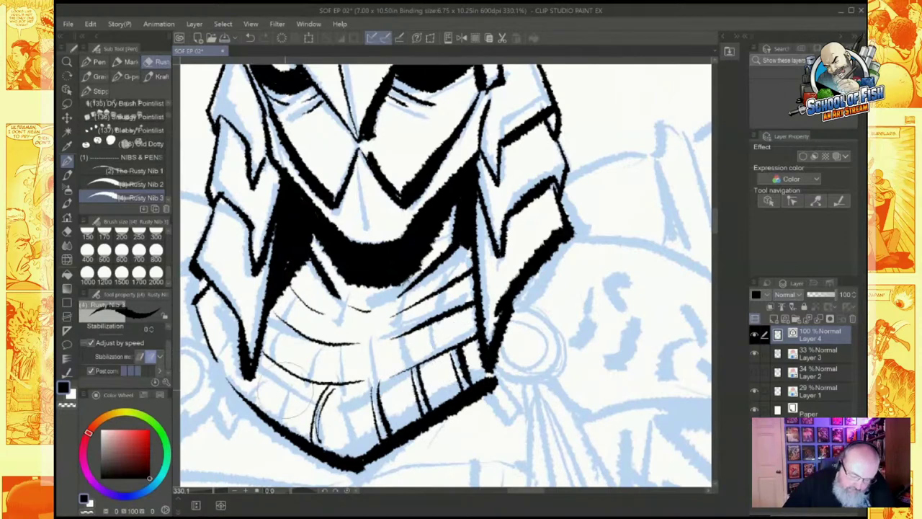
pyautogui.moveTo(298, 385)
pyautogui.mouseDown()
pyautogui.moveTo(279, 423)
pyautogui.moveTo(279, 398)
pyautogui.moveTo(275, 417)
pyautogui.mouseUp()
pyautogui.moveTo(269, 363); pyautogui.dragTo(243, 396)
pyautogui.moveTo(233, 332); pyautogui.dragTo(227, 359)
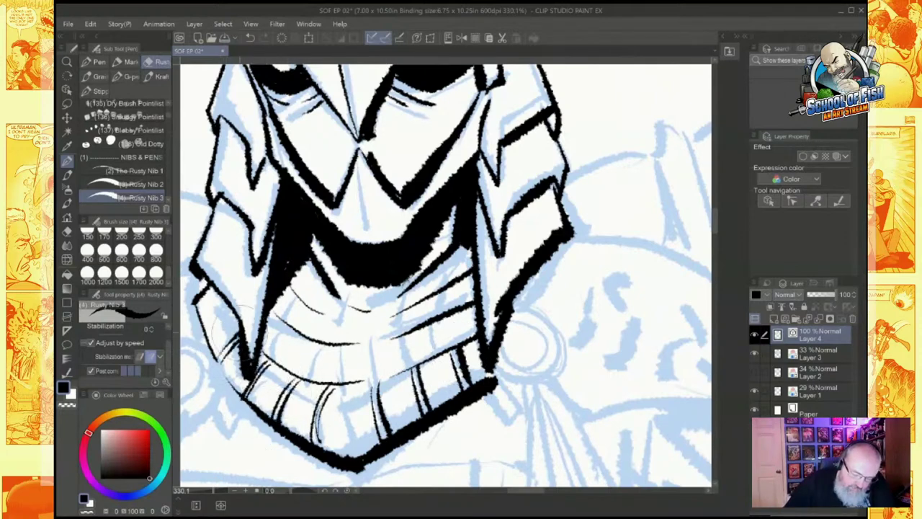
pyautogui.moveTo(229, 309); pyautogui.dragTo(216, 337)
pyautogui.moveTo(212, 289); pyautogui.dragTo(203, 319)
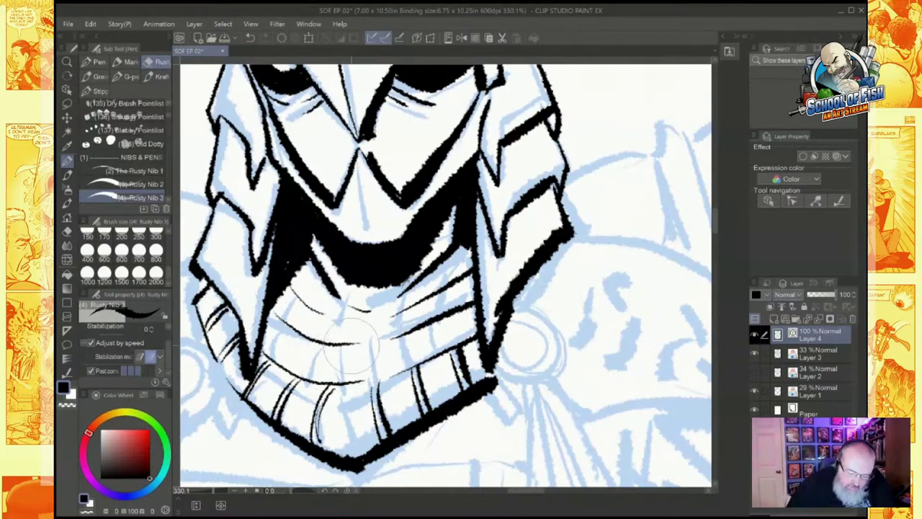
# Step: Ink the short divider lines that split the neck guard's second row from the bottom into plates
pyautogui.moveTo(355, 345)
pyautogui.mouseDown()
pyautogui.moveTo(352, 380)
pyautogui.moveTo(346, 373)
pyautogui.mouseUp()
pyautogui.moveTo(393, 338)
pyautogui.mouseDown()
pyautogui.moveTo(389, 370)
pyautogui.moveTo(394, 365)
pyautogui.mouseUp()
pyautogui.moveTo(402, 337); pyautogui.dragTo(399, 362)
pyautogui.moveTo(436, 325)
pyautogui.mouseDown()
pyautogui.moveTo(432, 356)
pyautogui.moveTo(446, 347)
pyautogui.mouseUp()
pyautogui.moveTo(471, 312); pyautogui.dragTo(467, 339)
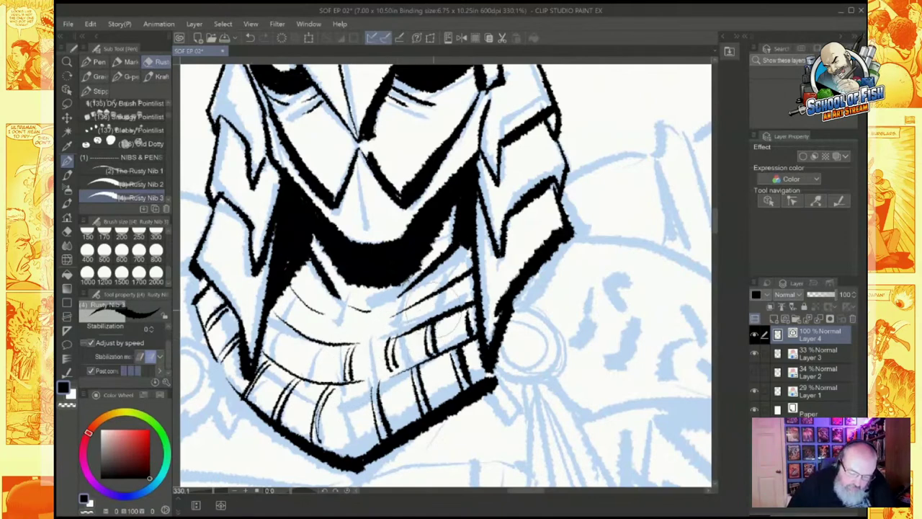
pyautogui.moveTo(330, 338); pyautogui.dragTo(324, 366)
pyautogui.moveTo(314, 339); pyautogui.dragTo(309, 366)
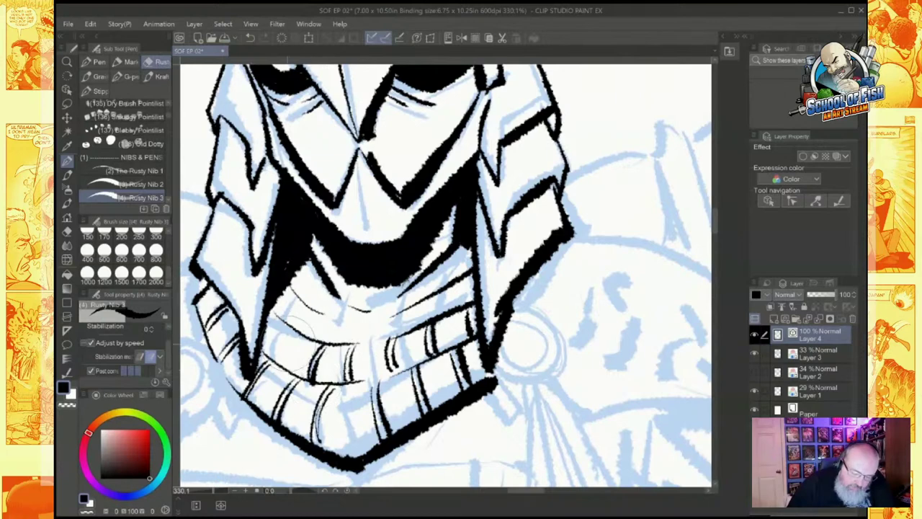
pyautogui.moveTo(301, 334)
pyautogui.mouseDown()
pyautogui.moveTo(294, 362)
pyautogui.moveTo(282, 364)
pyautogui.mouseUp()
# Step: Ink the small plate dividers in the neck guard's upper rows, up to the chin shadow
pyautogui.moveTo(284, 316)
pyautogui.mouseDown()
pyautogui.moveTo(271, 329)
pyautogui.moveTo(290, 320)
pyautogui.moveTo(280, 311)
pyautogui.moveTo(314, 331)
pyautogui.moveTo(375, 340)
pyautogui.mouseUp()
pyautogui.moveTo(396, 301)
pyautogui.mouseDown()
pyautogui.moveTo(389, 332)
pyautogui.moveTo(411, 328)
pyautogui.mouseUp()
pyautogui.moveTo(455, 287); pyautogui.dragTo(448, 309)
pyautogui.moveTo(433, 273); pyautogui.dragTo(436, 289)
pyautogui.moveTo(457, 254); pyautogui.dragTo(464, 271)
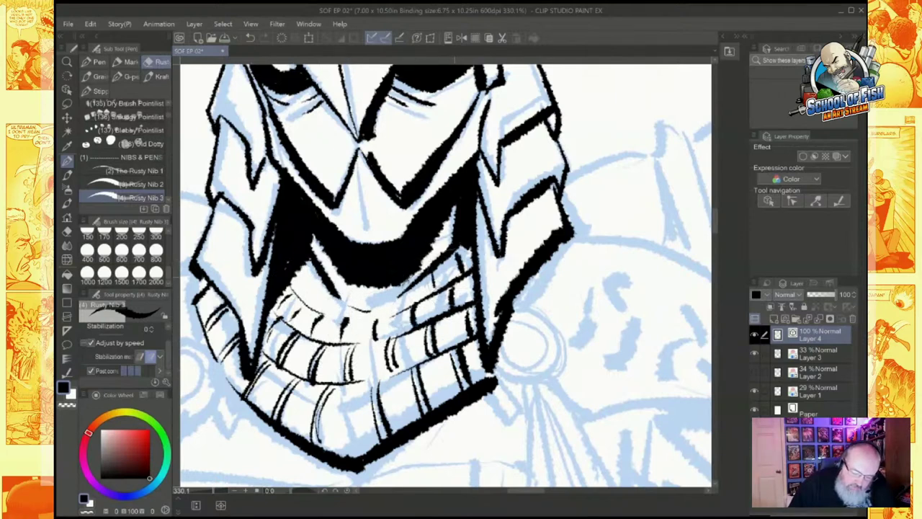
pyautogui.moveTo(404, 293)
pyautogui.mouseDown()
pyautogui.moveTo(398, 313)
pyautogui.moveTo(362, 324)
pyautogui.mouseUp()
pyautogui.moveTo(339, 303); pyautogui.dragTo(336, 336)
pyautogui.moveTo(326, 277)
pyautogui.mouseDown()
pyautogui.moveTo(323, 308)
pyautogui.moveTo(335, 315)
pyautogui.moveTo(314, 307)
pyautogui.moveTo(314, 270)
pyautogui.mouseUp()
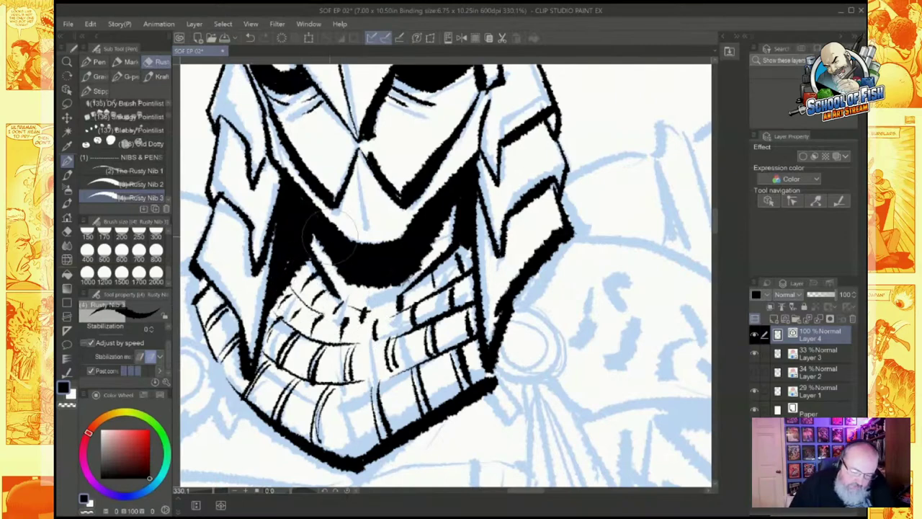
# Step: Ink the double-ringed round clasp left of the neck guard and the bound tassel hanging from it
pyautogui.scroll(-3, 541, 259)
pyautogui.moveTo(541, 259); pyautogui.dragTo(567, 156)
pyautogui.scroll(3, 328, 235)
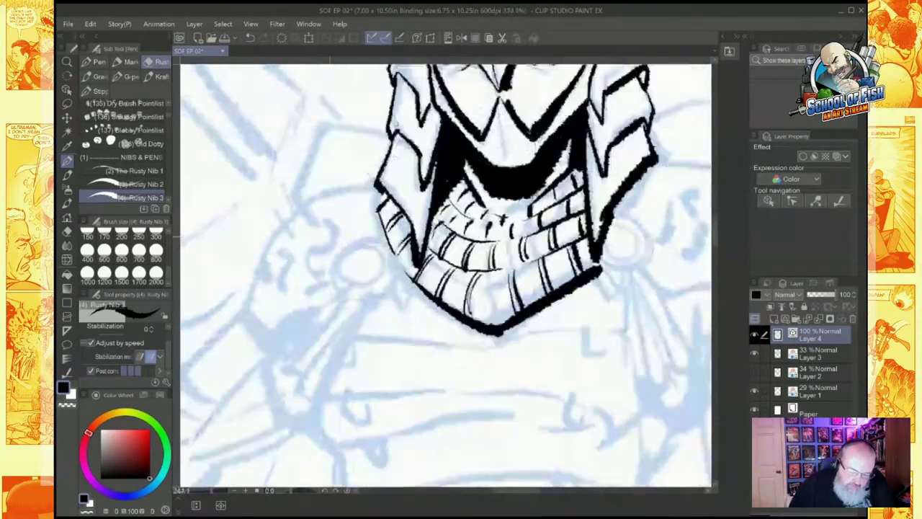
pyautogui.scroll(1, 329, 234)
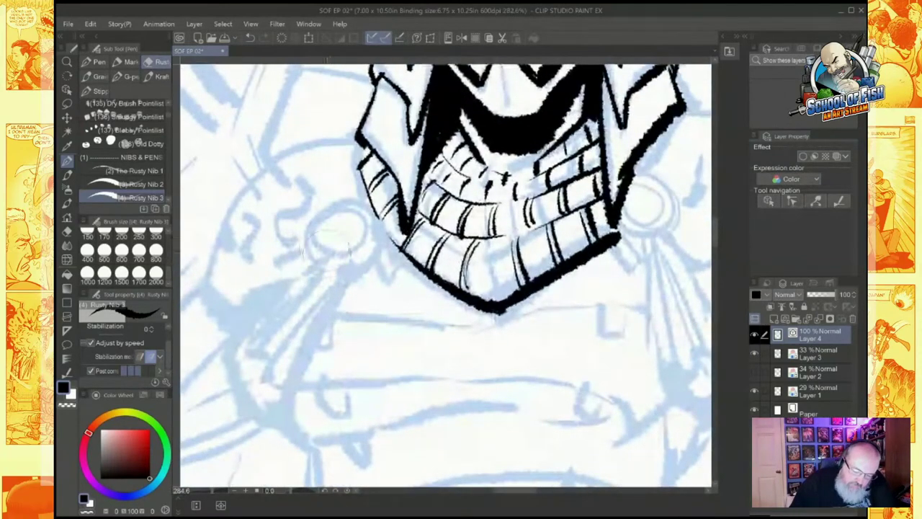
pyautogui.moveTo(320, 250)
pyautogui.mouseDown()
pyautogui.moveTo(339, 216)
pyautogui.moveTo(311, 264)
pyautogui.moveTo(325, 210)
pyautogui.moveTo(363, 202)
pyautogui.moveTo(378, 234)
pyautogui.mouseUp()
pyautogui.moveTo(362, 266); pyautogui.dragTo(347, 276)
pyautogui.moveTo(376, 229)
pyautogui.mouseDown()
pyautogui.moveTo(371, 260)
pyautogui.moveTo(340, 274)
pyautogui.mouseUp()
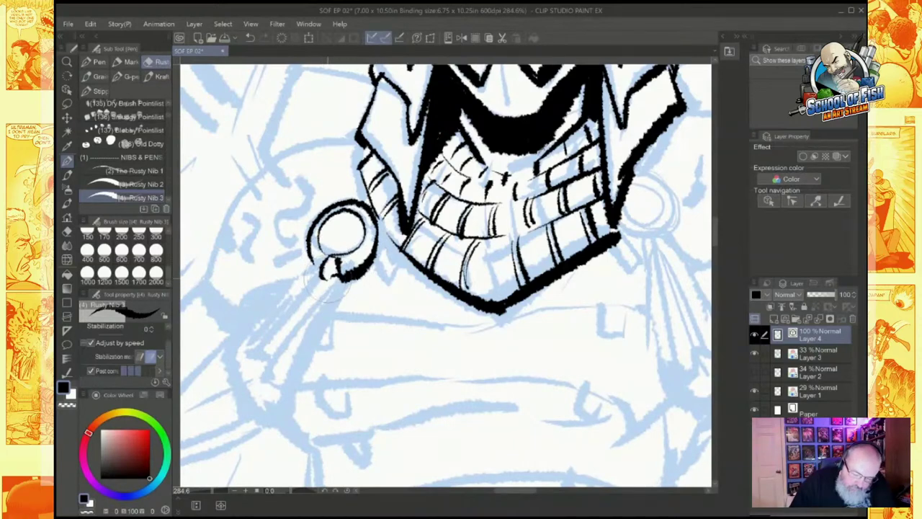
pyautogui.moveTo(304, 288)
pyautogui.mouseDown()
pyautogui.moveTo(339, 308)
pyautogui.moveTo(336, 291)
pyautogui.moveTo(239, 352)
pyautogui.moveTo(287, 404)
pyautogui.moveTo(323, 349)
pyautogui.moveTo(333, 301)
pyautogui.mouseUp()
pyautogui.moveTo(320, 310)
pyautogui.mouseDown()
pyautogui.moveTo(285, 364)
pyautogui.moveTo(261, 348)
pyautogui.moveTo(297, 376)
pyautogui.mouseUp()
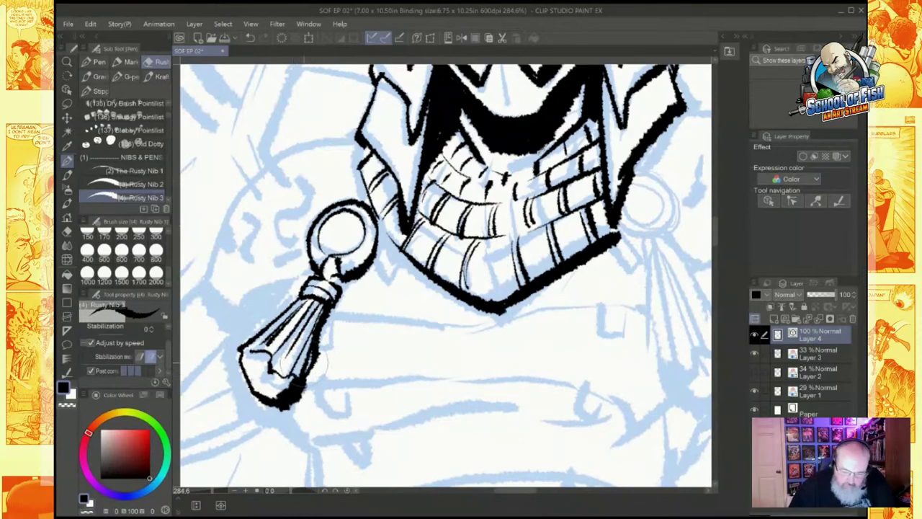
# Step: Ink the left-hand shoulder pad with a heavy lower rim, and add the jagged surface marks inside it
pyautogui.scroll(-4, 473, 358)
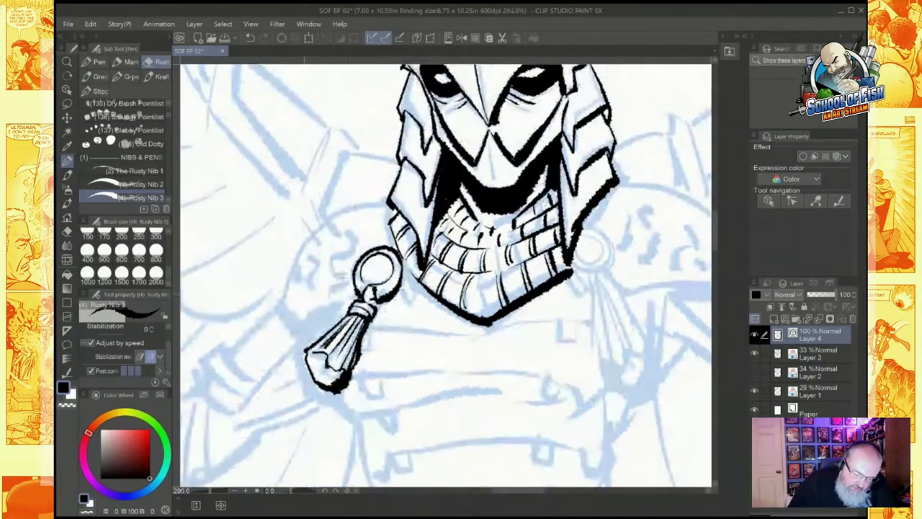
pyautogui.moveTo(357, 296)
pyautogui.mouseDown()
pyautogui.moveTo(310, 328)
pyautogui.moveTo(264, 301)
pyautogui.moveTo(339, 293)
pyautogui.moveTo(302, 264)
pyautogui.moveTo(337, 209)
pyautogui.moveTo(395, 193)
pyautogui.moveTo(348, 222)
pyautogui.moveTo(338, 258)
pyautogui.mouseUp()
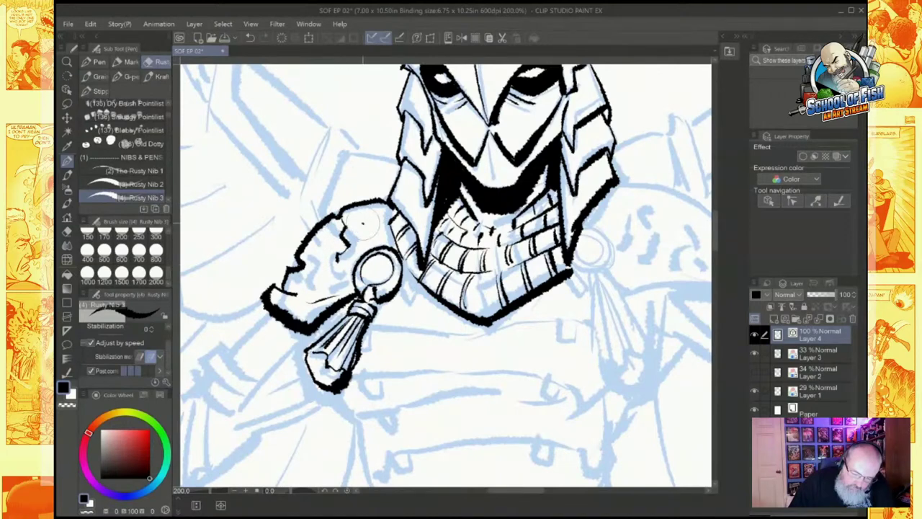
pyautogui.moveTo(362, 222); pyautogui.dragTo(361, 246)
pyautogui.moveTo(309, 268); pyautogui.dragTo(313, 296)
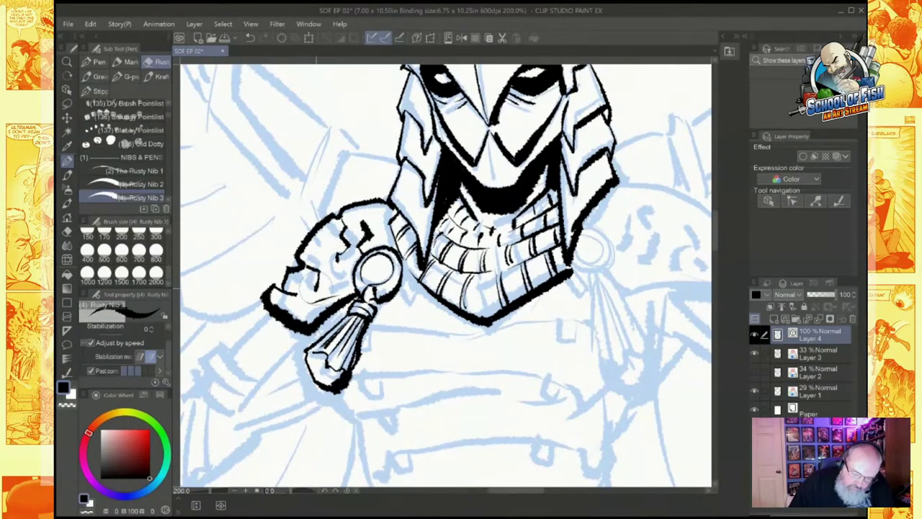
pyautogui.moveTo(340, 263); pyautogui.dragTo(329, 282)
pyautogui.moveTo(318, 239); pyautogui.dragTo(314, 256)
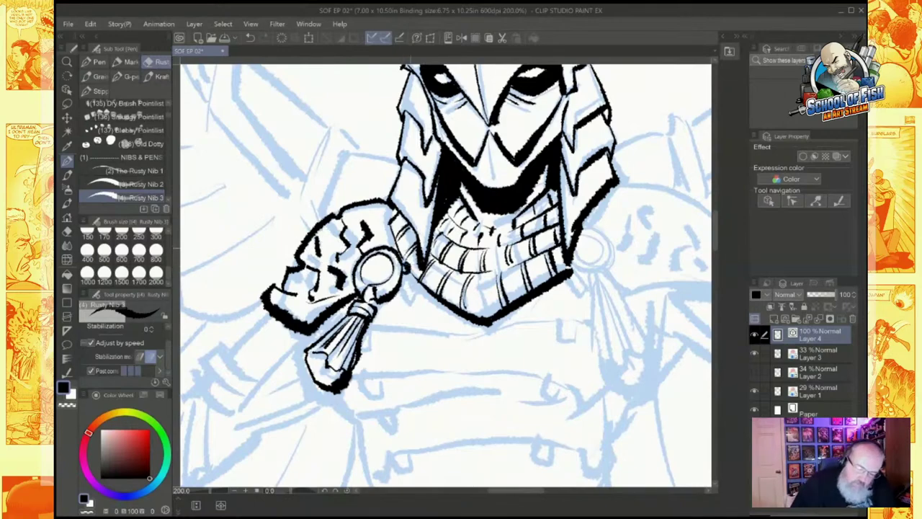
# Step: Ink the round clasp right of the neck guard and its hanging tassel with fold lines and a heavy tip
pyautogui.moveTo(576, 259)
pyautogui.mouseDown()
pyautogui.moveTo(317, 275)
pyautogui.moveTo(320, 258)
pyautogui.moveTo(327, 276)
pyautogui.moveTo(343, 268)
pyautogui.moveTo(351, 246)
pyautogui.moveTo(336, 291)
pyautogui.mouseUp()
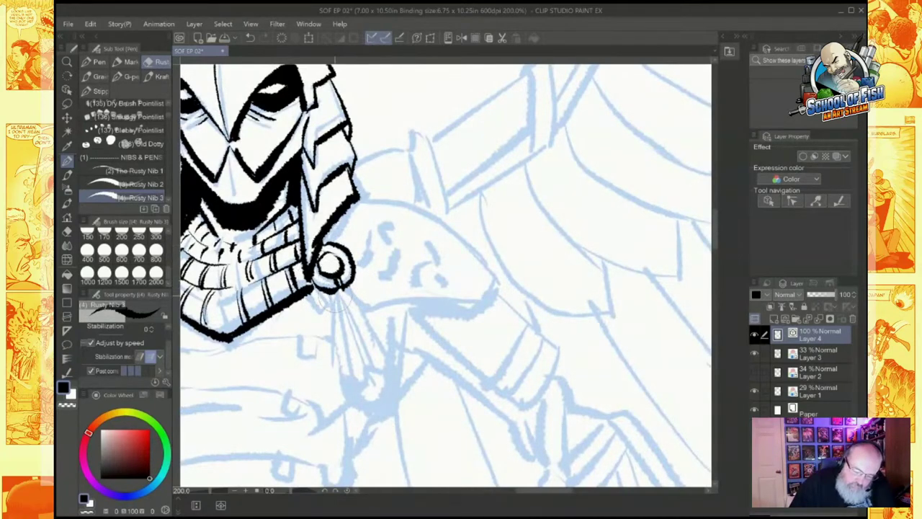
pyautogui.moveTo(337, 310); pyautogui.dragTo(358, 291)
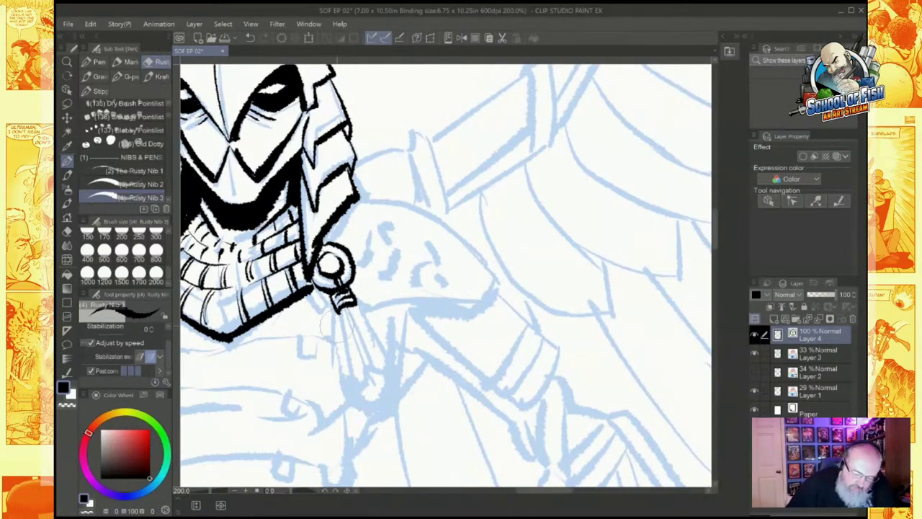
pyautogui.moveTo(339, 306)
pyautogui.mouseDown()
pyautogui.moveTo(337, 368)
pyautogui.moveTo(356, 393)
pyautogui.moveTo(387, 378)
pyautogui.moveTo(371, 317)
pyautogui.moveTo(387, 382)
pyautogui.mouseUp()
pyautogui.moveTo(339, 360); pyautogui.dragTo(346, 372)
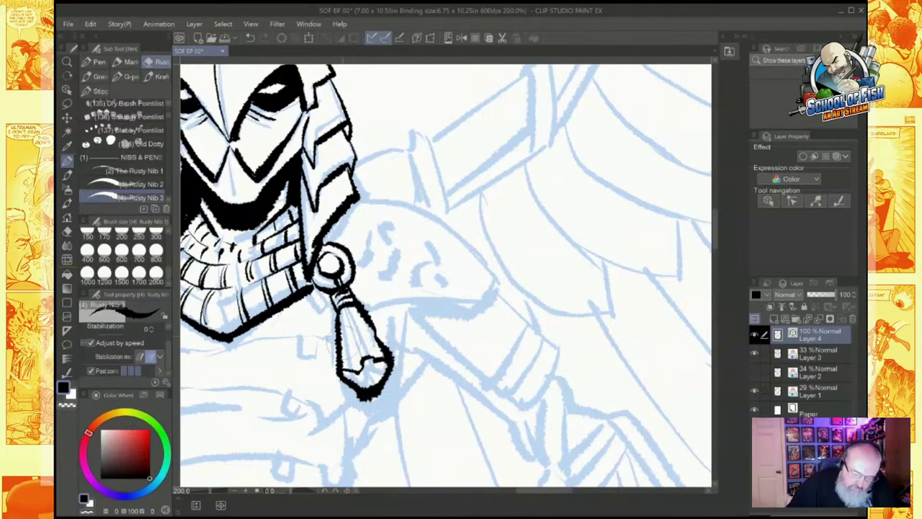
pyautogui.moveTo(340, 313); pyautogui.dragTo(346, 374)
pyautogui.moveTo(342, 306); pyautogui.dragTo(366, 360)
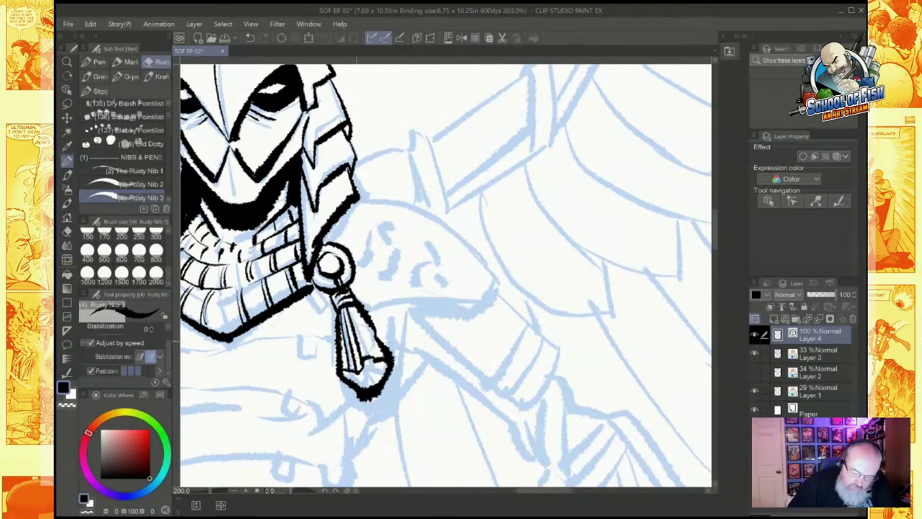
# Step: Ink the right-hand shoulder pad with a thick lower rim, a curved top edge and broken surface marks
pyautogui.moveTo(369, 312)
pyautogui.mouseDown()
pyautogui.moveTo(465, 319)
pyautogui.moveTo(500, 283)
pyautogui.moveTo(494, 265)
pyautogui.moveTo(462, 295)
pyautogui.moveTo(366, 295)
pyautogui.mouseUp()
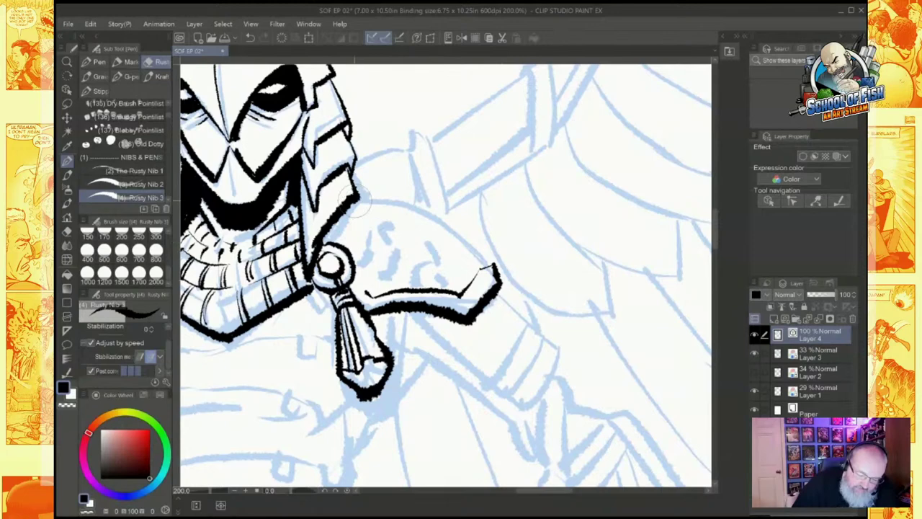
pyautogui.moveTo(358, 200)
pyautogui.mouseDown()
pyautogui.moveTo(379, 213)
pyautogui.moveTo(388, 201)
pyautogui.moveTo(410, 205)
pyautogui.moveTo(392, 205)
pyautogui.moveTo(483, 268)
pyautogui.mouseUp()
pyautogui.moveTo(435, 239)
pyautogui.mouseDown()
pyautogui.moveTo(443, 264)
pyautogui.moveTo(460, 265)
pyautogui.moveTo(452, 258)
pyautogui.moveTo(459, 277)
pyautogui.moveTo(426, 268)
pyautogui.moveTo(412, 246)
pyautogui.moveTo(426, 278)
pyautogui.mouseUp()
pyautogui.moveTo(402, 245); pyautogui.dragTo(425, 250)
pyautogui.moveTo(382, 210)
pyautogui.mouseDown()
pyautogui.moveTo(369, 253)
pyautogui.moveTo(391, 228)
pyautogui.moveTo(374, 276)
pyautogui.mouseUp()
pyautogui.moveTo(416, 217); pyautogui.dragTo(417, 230)
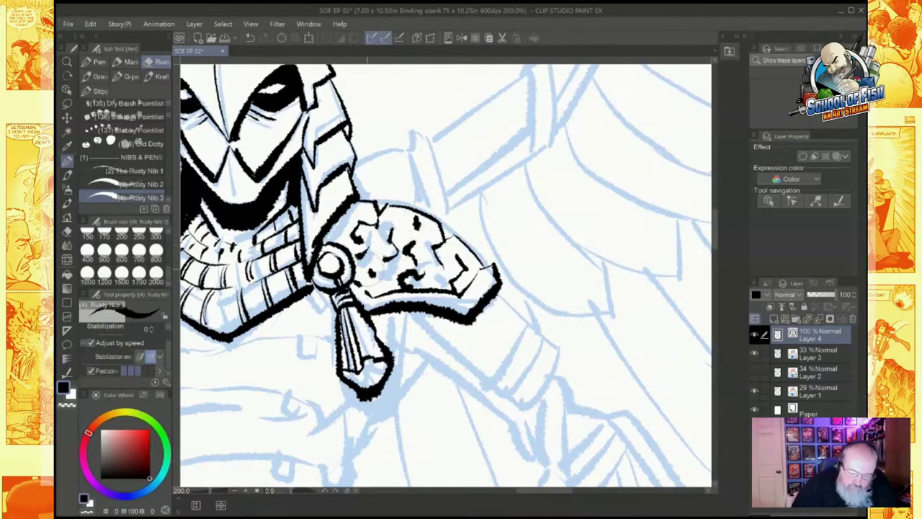
# Step: Outline the upper arm below the right-hand shoulder pad, with a heavier line along its underside
pyautogui.moveTo(464, 328)
pyautogui.mouseDown()
pyautogui.moveTo(515, 303)
pyautogui.moveTo(368, 268)
pyautogui.mouseUp()
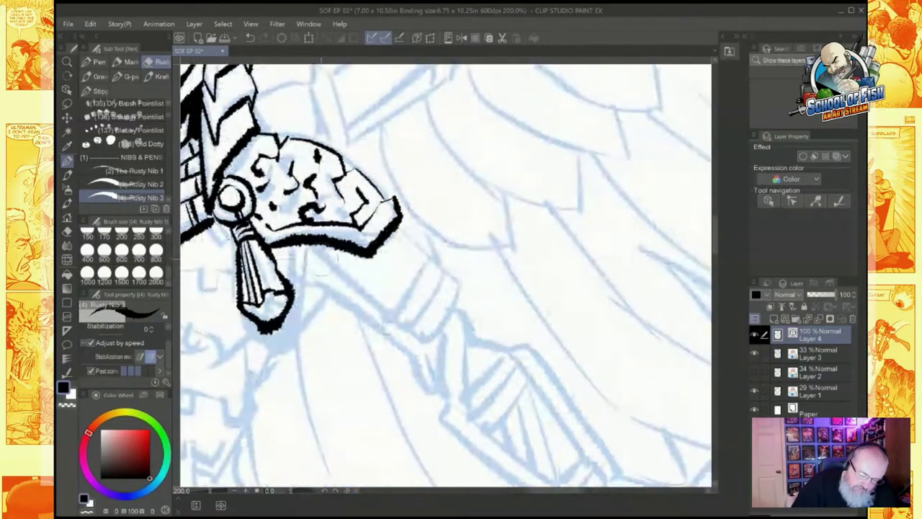
pyautogui.moveTo(306, 245); pyautogui.dragTo(393, 310)
pyautogui.moveTo(399, 230)
pyautogui.mouseDown()
pyautogui.moveTo(423, 247)
pyautogui.moveTo(426, 264)
pyautogui.moveTo(397, 322)
pyautogui.mouseUp()
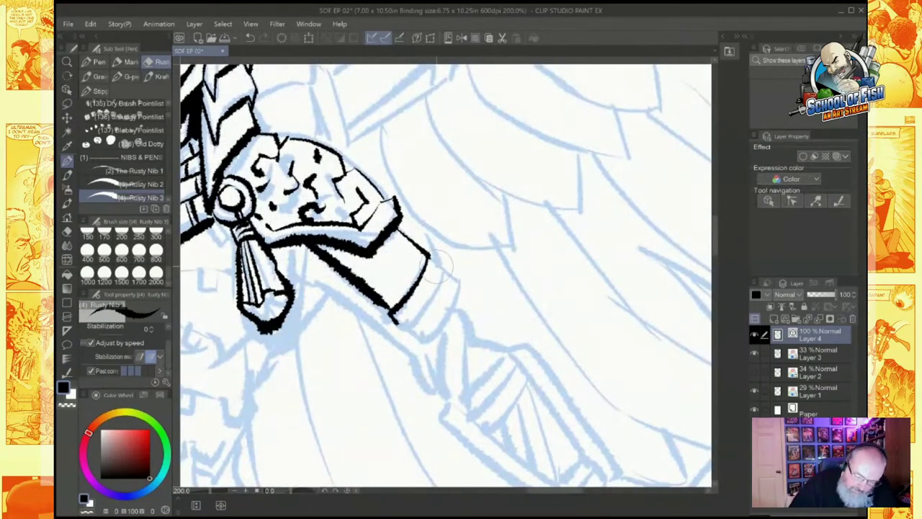
# Step: Ink the layered bands around the end of the right-hand upper arm and thicken their lower edge
pyautogui.moveTo(436, 264); pyautogui.dragTo(406, 320)
pyautogui.moveTo(430, 255); pyautogui.dragTo(438, 260)
pyautogui.moveTo(441, 266)
pyautogui.mouseDown()
pyautogui.moveTo(435, 316)
pyautogui.moveTo(402, 330)
pyautogui.moveTo(427, 344)
pyautogui.mouseUp()
pyautogui.moveTo(452, 280); pyautogui.dragTo(431, 343)
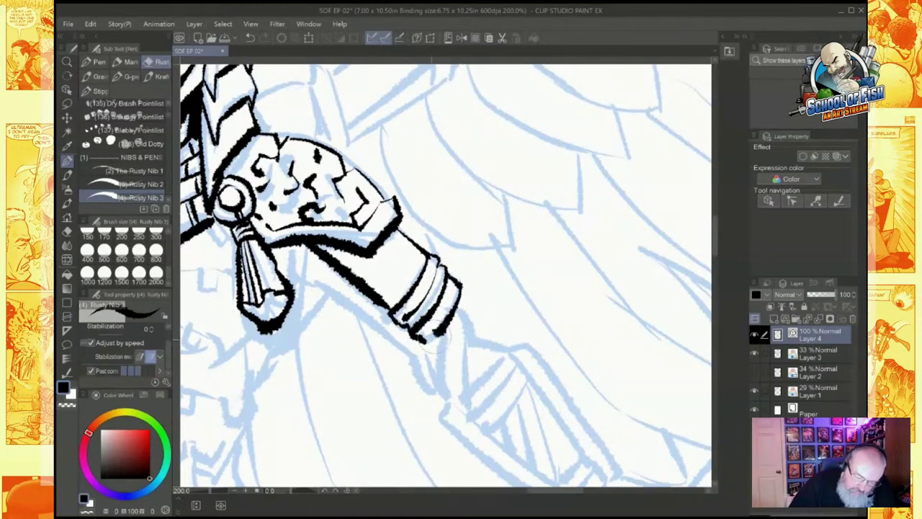
pyautogui.moveTo(457, 311); pyautogui.dragTo(418, 350)
# Step: Add short notches across the narrow arm bands and a solid black shadow beneath the right-hand shoulder pad
pyautogui.moveTo(412, 293); pyautogui.dragTo(425, 300)
pyautogui.moveTo(419, 287)
pyautogui.mouseDown()
pyautogui.moveTo(429, 293)
pyautogui.moveTo(434, 281)
pyautogui.mouseUp()
pyautogui.moveTo(428, 266); pyautogui.dragTo(437, 273)
pyautogui.moveTo(437, 311); pyautogui.dragTo(420, 331)
pyautogui.moveTo(442, 288)
pyautogui.mouseDown()
pyautogui.moveTo(429, 315)
pyautogui.moveTo(445, 284)
pyautogui.mouseUp()
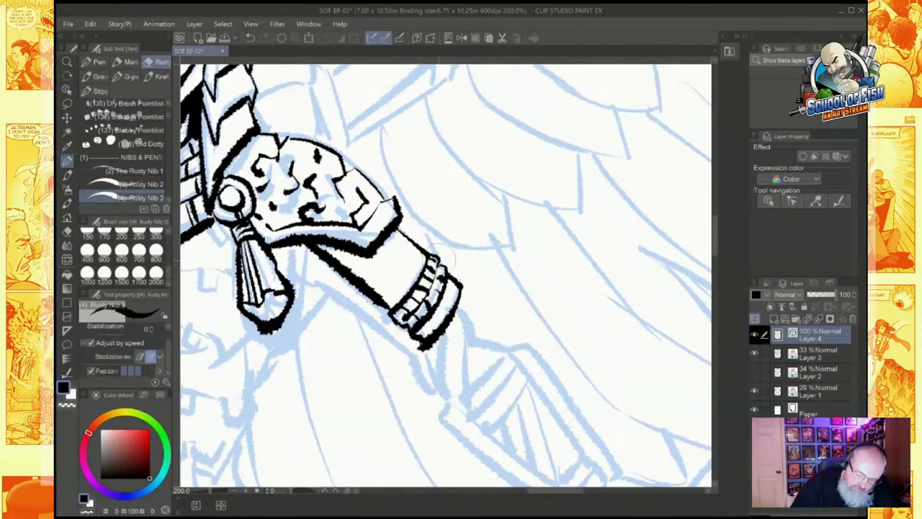
pyautogui.moveTo(318, 243)
pyautogui.mouseDown()
pyautogui.moveTo(371, 264)
pyautogui.moveTo(395, 235)
pyautogui.mouseUp()
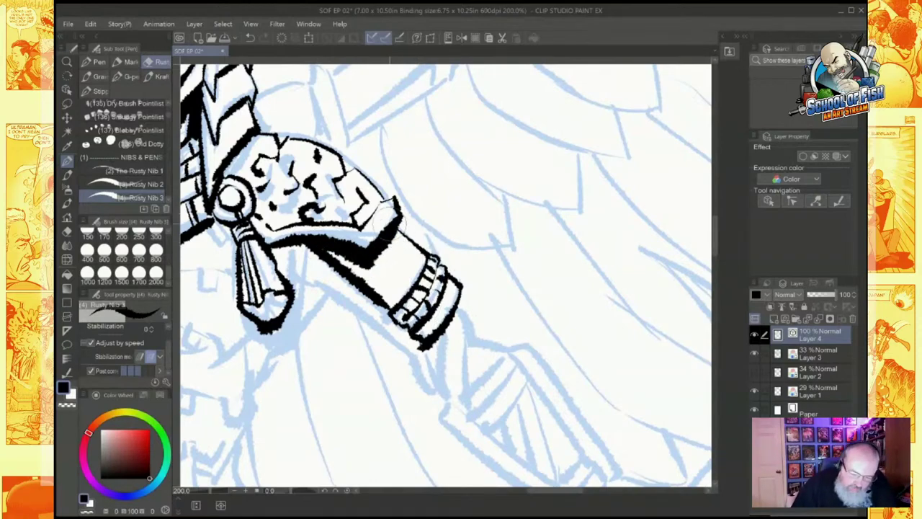
# Step: Ink the left-hand upper arm below the shoulder pad with a heavy underside, closing it with layered bands at the end
pyautogui.moveTo(339, 235)
pyautogui.mouseDown()
pyautogui.moveTo(529, 187)
pyautogui.moveTo(607, 217)
pyautogui.mouseUp()
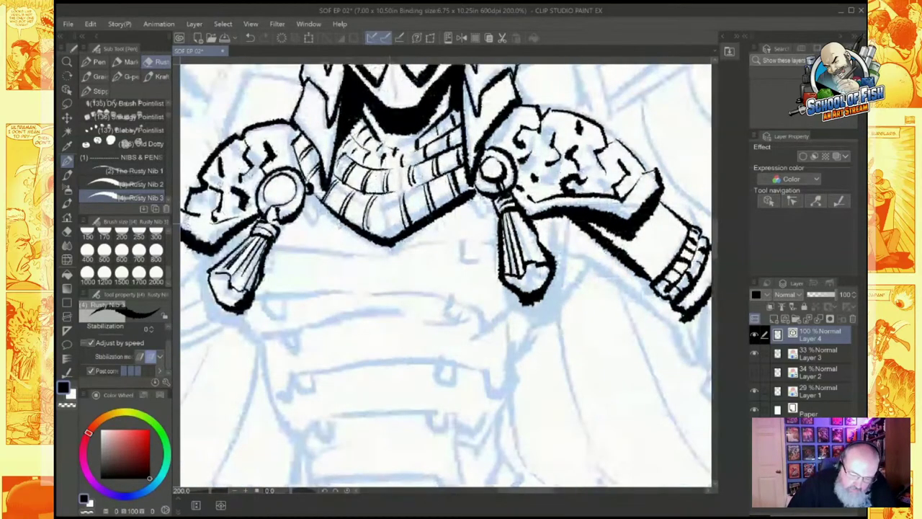
pyautogui.moveTo(324, 253); pyautogui.dragTo(573, 209)
pyautogui.moveTo(470, 199); pyautogui.dragTo(391, 284)
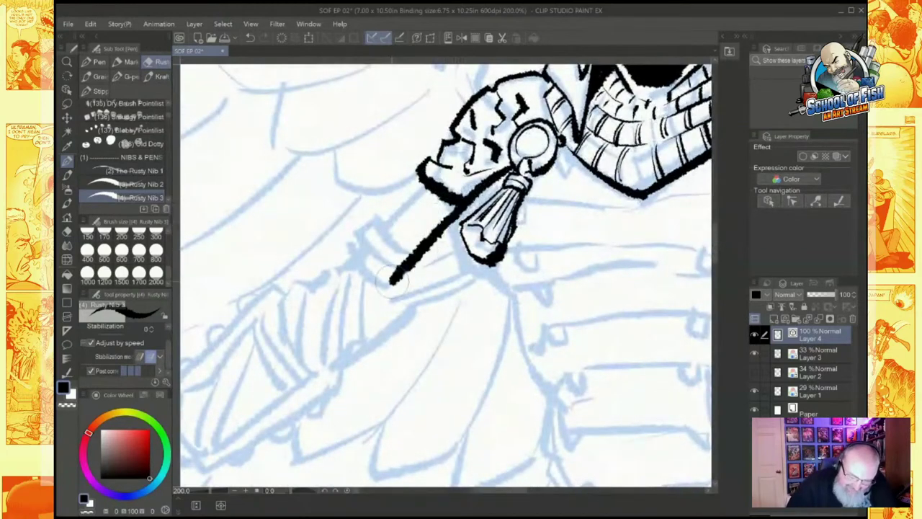
pyautogui.moveTo(355, 245); pyautogui.dragTo(389, 278)
pyautogui.moveTo(364, 225)
pyautogui.mouseDown()
pyautogui.moveTo(389, 268)
pyautogui.moveTo(400, 258)
pyautogui.mouseUp()
pyautogui.moveTo(388, 215)
pyautogui.mouseDown()
pyautogui.moveTo(402, 234)
pyautogui.moveTo(355, 237)
pyautogui.moveTo(374, 217)
pyautogui.moveTo(425, 190)
pyautogui.mouseUp()
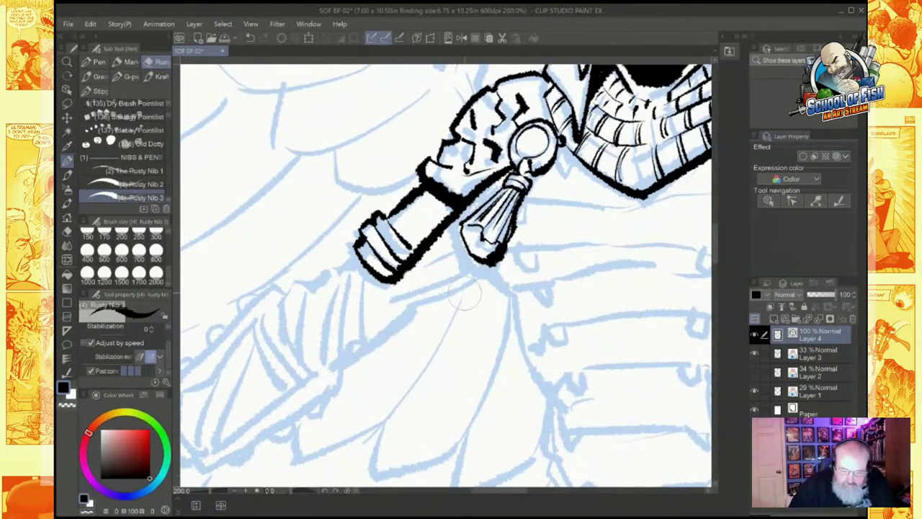
# Step: Ink the chest armour's side contours and three curved plate edges between the two tassels
pyautogui.scroll(-3, 465, 292)
pyautogui.scroll(3, 590, 267)
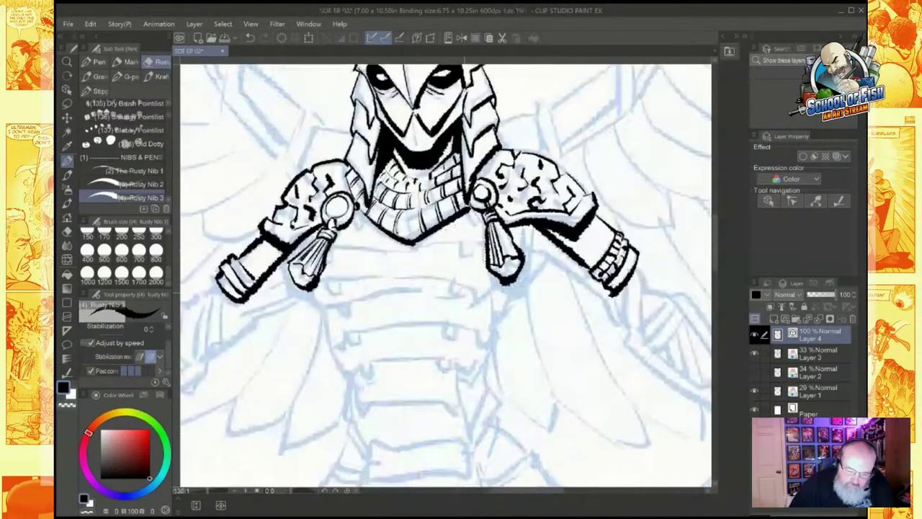
pyautogui.moveTo(308, 287)
pyautogui.mouseDown()
pyautogui.moveTo(339, 316)
pyautogui.moveTo(393, 291)
pyautogui.moveTo(484, 306)
pyautogui.moveTo(487, 315)
pyautogui.moveTo(509, 284)
pyautogui.mouseUp()
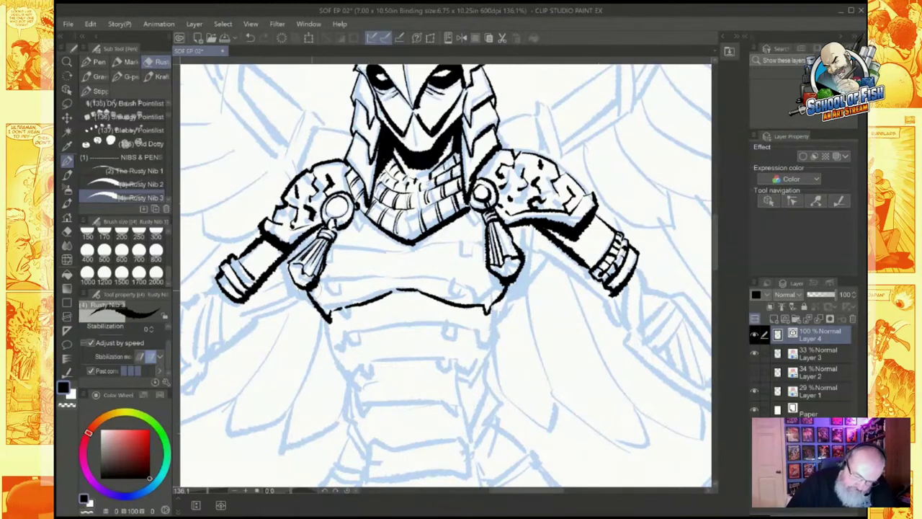
pyautogui.moveTo(310, 283); pyautogui.dragTo(494, 278)
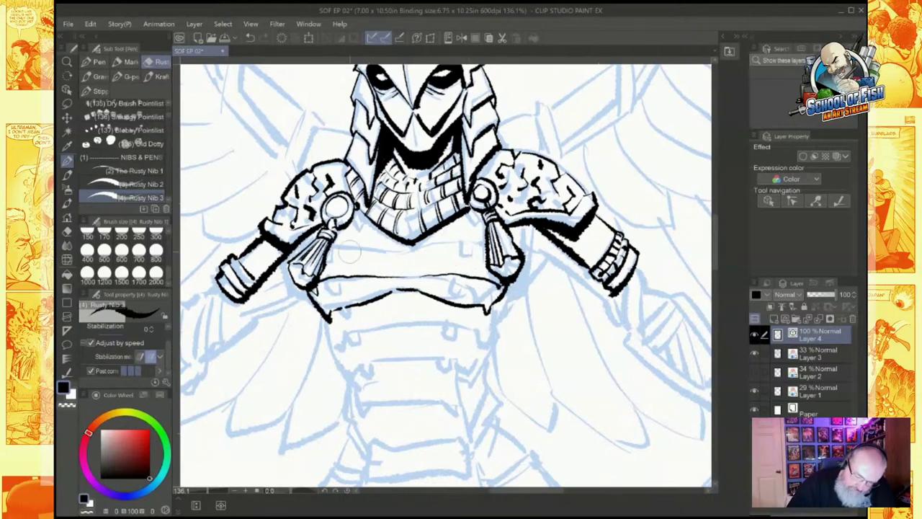
pyautogui.moveTo(331, 252)
pyautogui.mouseDown()
pyautogui.moveTo(401, 253)
pyautogui.moveTo(455, 238)
pyautogui.moveTo(431, 250)
pyautogui.moveTo(464, 238)
pyautogui.moveTo(472, 206)
pyautogui.mouseUp()
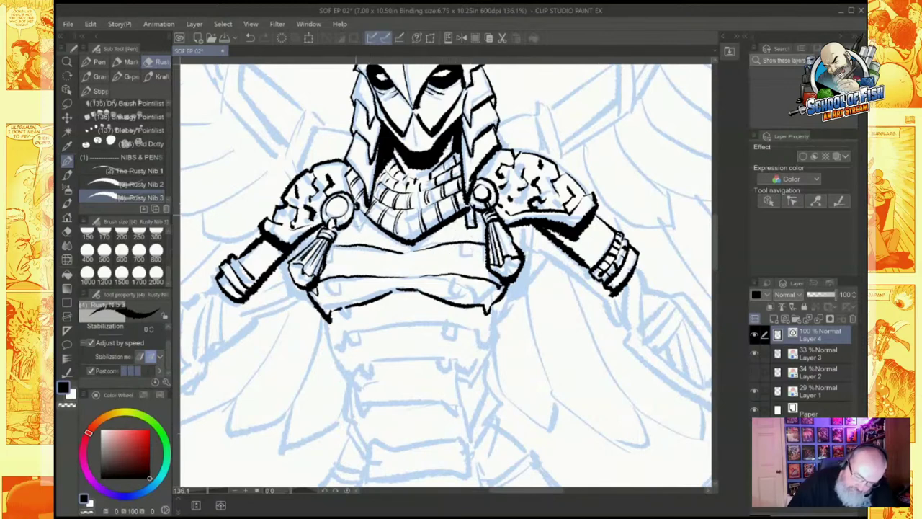
# Step: Add short strap tabs at both ends of the chest plate edges
pyautogui.moveTo(354, 231); pyautogui.dragTo(369, 210)
pyautogui.moveTo(330, 252)
pyautogui.mouseDown()
pyautogui.moveTo(345, 321)
pyautogui.moveTo(351, 310)
pyautogui.mouseUp()
pyautogui.moveTo(466, 245)
pyautogui.mouseDown()
pyautogui.moveTo(467, 268)
pyautogui.moveTo(476, 261)
pyautogui.moveTo(465, 317)
pyautogui.mouseUp()
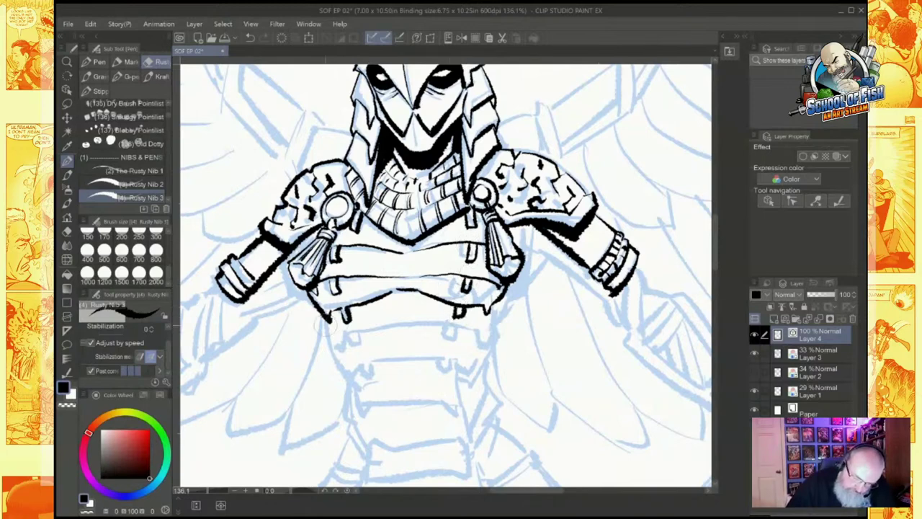
# Step: Ink the first torso band below the chest with pointed lower corners and a strap tab near each end
pyautogui.moveTo(323, 317)
pyautogui.mouseDown()
pyautogui.moveTo(339, 353)
pyautogui.moveTo(340, 336)
pyautogui.moveTo(410, 325)
pyautogui.moveTo(439, 325)
pyautogui.moveTo(473, 350)
pyautogui.moveTo(491, 330)
pyautogui.mouseUp()
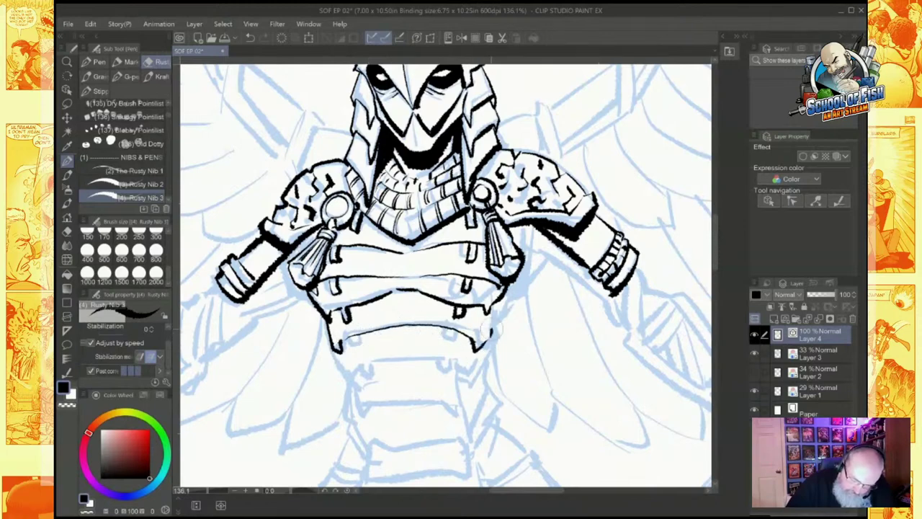
pyautogui.moveTo(349, 337); pyautogui.dragTo(359, 352)
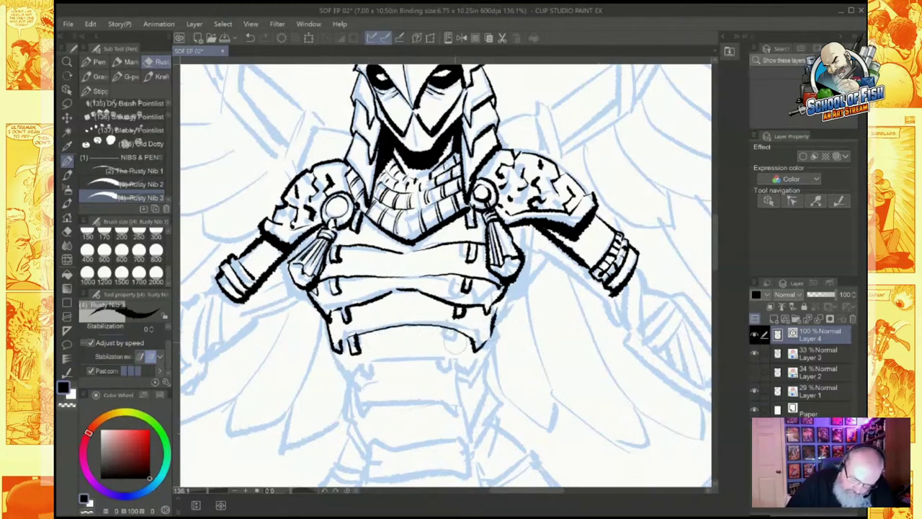
pyautogui.moveTo(447, 331); pyautogui.dragTo(451, 344)
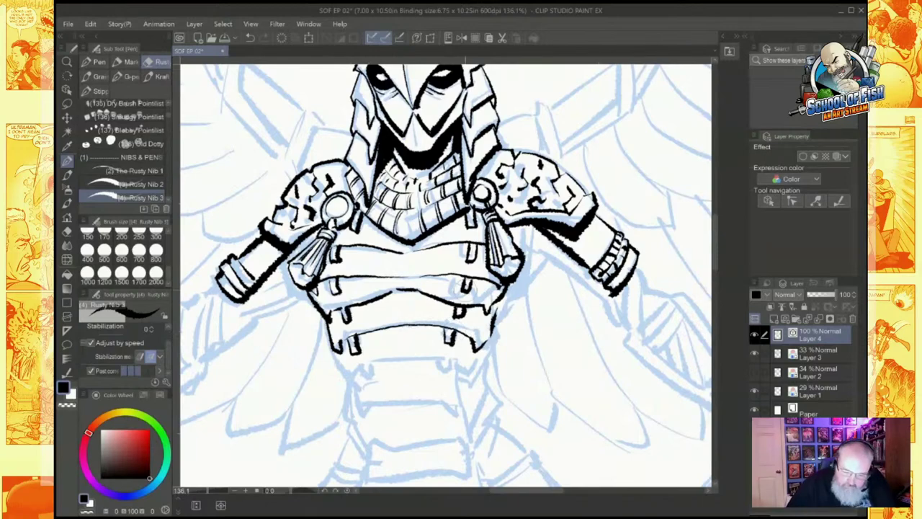
# Step: Ink the next, narrower torso band with tapering sides and two short strap tabs below its edge
pyautogui.moveTo(465, 290)
pyautogui.mouseDown()
pyautogui.moveTo(441, 224)
pyautogui.moveTo(486, 245)
pyautogui.moveTo(469, 257)
pyautogui.mouseUp()
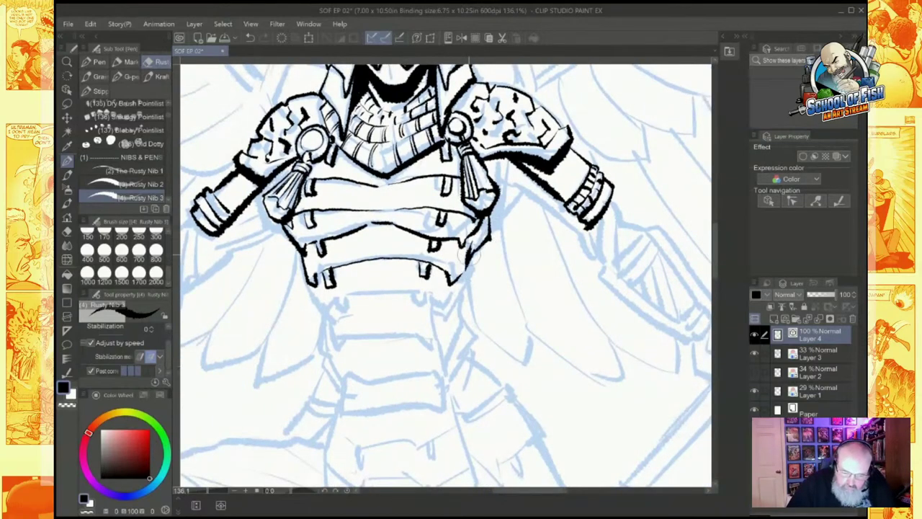
pyautogui.moveTo(306, 289)
pyautogui.mouseDown()
pyautogui.moveTo(326, 318)
pyautogui.moveTo(353, 299)
pyautogui.moveTo(433, 302)
pyautogui.mouseUp()
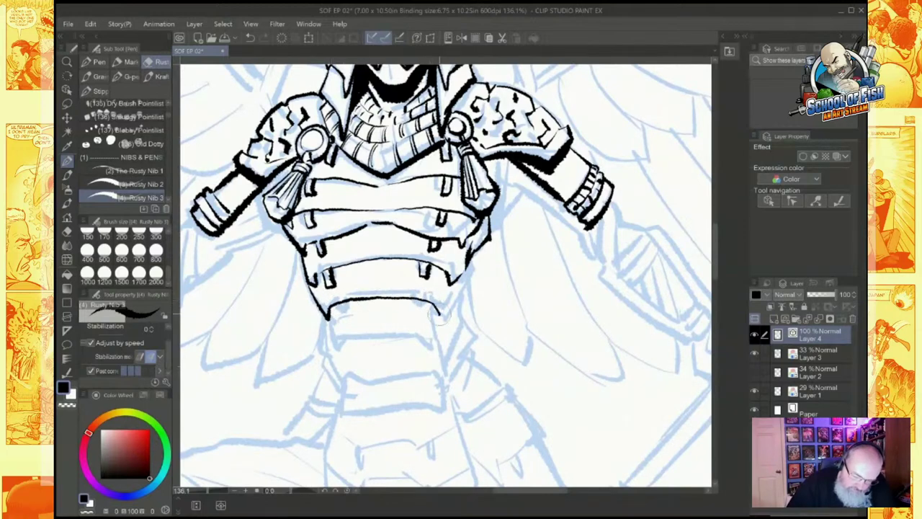
pyautogui.moveTo(470, 272); pyautogui.dragTo(441, 319)
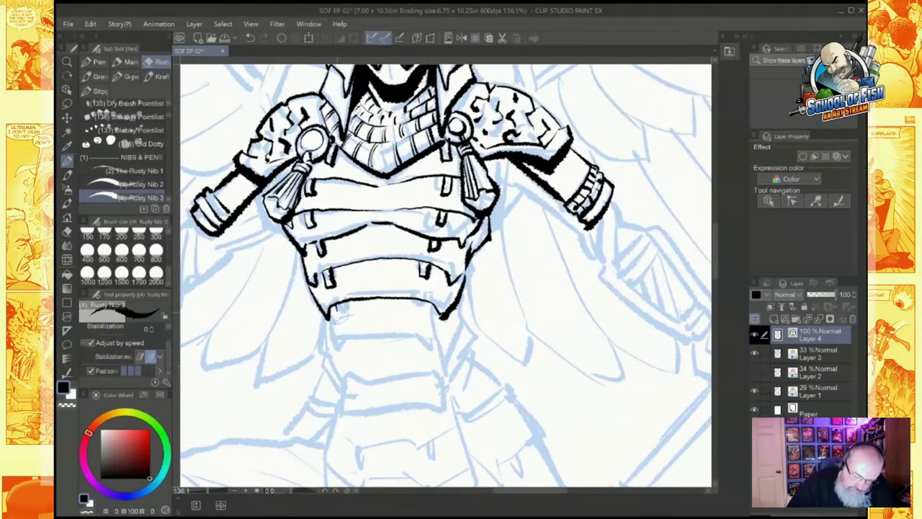
pyautogui.moveTo(332, 307); pyautogui.dragTo(345, 322)
pyautogui.moveTo(418, 305); pyautogui.dragTo(430, 325)
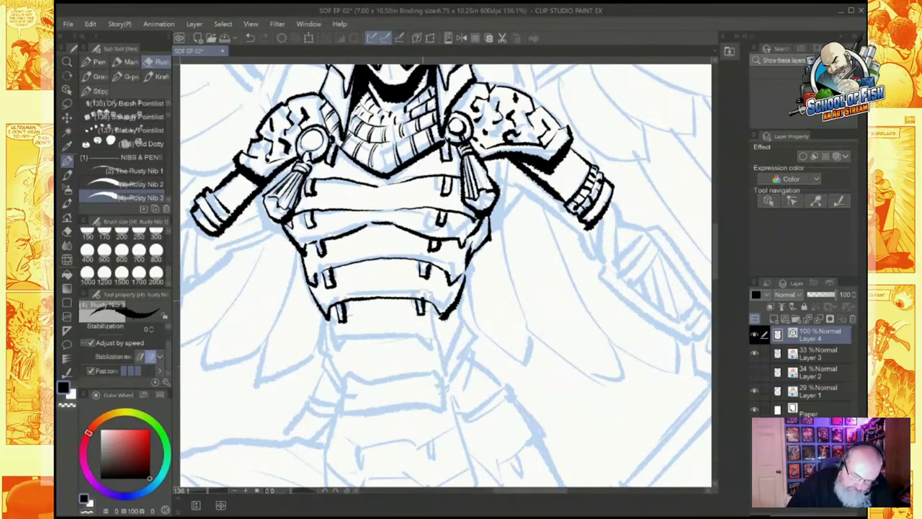
# Step: Ink the two waist bands with pointed corners and flared sides, adding a pair of strap tabs to each
pyautogui.moveTo(336, 323)
pyautogui.mouseDown()
pyautogui.moveTo(343, 361)
pyautogui.moveTo(361, 341)
pyautogui.moveTo(393, 339)
pyautogui.moveTo(429, 344)
pyautogui.moveTo(434, 360)
pyautogui.moveTo(458, 332)
pyautogui.mouseUp()
pyautogui.moveTo(458, 332); pyautogui.dragTo(456, 306)
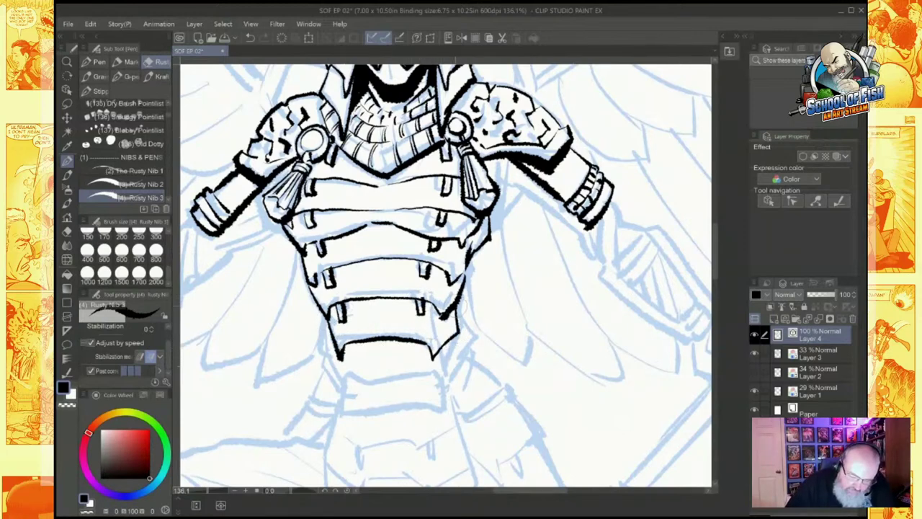
pyautogui.moveTo(329, 336)
pyautogui.mouseDown()
pyautogui.moveTo(326, 367)
pyautogui.moveTo(350, 393)
pyautogui.moveTo(352, 379)
pyautogui.moveTo(436, 382)
pyautogui.moveTo(443, 395)
pyautogui.moveTo(468, 346)
pyautogui.moveTo(463, 330)
pyautogui.mouseUp()
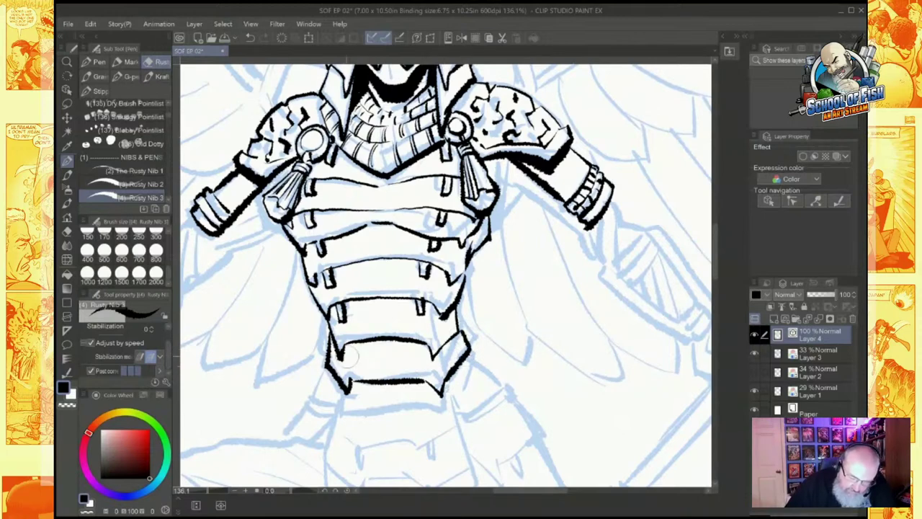
pyautogui.moveTo(352, 343); pyautogui.dragTo(352, 356)
pyautogui.moveTo(420, 338); pyautogui.dragTo(421, 355)
pyautogui.moveTo(365, 382); pyautogui.dragTo(363, 394)
pyautogui.moveTo(419, 383)
pyautogui.mouseDown()
pyautogui.moveTo(421, 393)
pyautogui.moveTo(415, 365)
pyautogui.mouseUp()
# Step: Ink the angular hip guards on both sides of the waist, with double outlines and raised rims
pyautogui.scroll(-3, 447, 274)
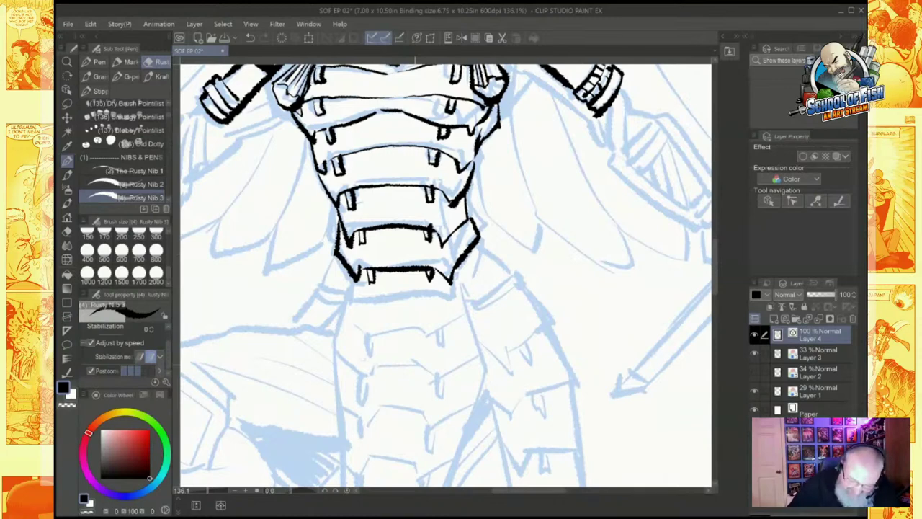
pyautogui.moveTo(481, 228)
pyautogui.mouseDown()
pyautogui.moveTo(493, 236)
pyautogui.moveTo(469, 261)
pyautogui.moveTo(477, 302)
pyautogui.mouseUp()
pyautogui.moveTo(461, 266)
pyautogui.mouseDown()
pyautogui.moveTo(473, 317)
pyautogui.moveTo(524, 281)
pyautogui.moveTo(520, 270)
pyautogui.mouseUp()
pyautogui.moveTo(520, 271); pyautogui.dragTo(477, 304)
pyautogui.moveTo(488, 247); pyautogui.dragTo(519, 273)
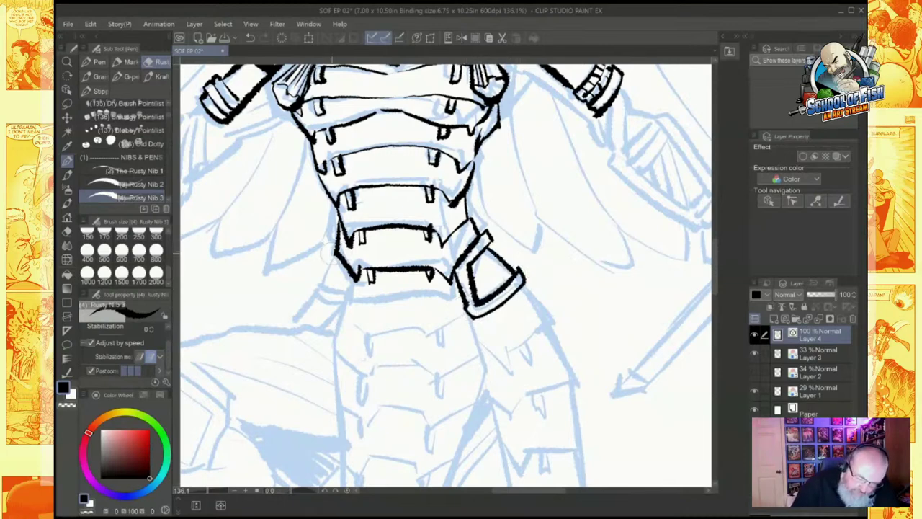
pyautogui.moveTo(339, 255)
pyautogui.mouseDown()
pyautogui.moveTo(325, 245)
pyautogui.moveTo(351, 283)
pyautogui.moveTo(331, 297)
pyautogui.moveTo(302, 288)
pyautogui.moveTo(340, 307)
pyautogui.mouseUp()
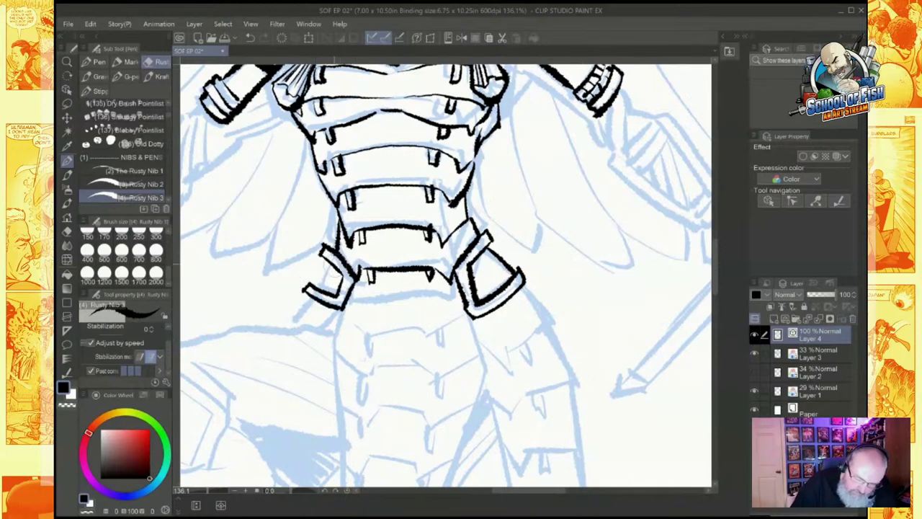
# Step: Close the left-hand hip guard and ink the top two plates of the central armour skirt with paired strap tabs
pyautogui.moveTo(321, 268)
pyautogui.mouseDown()
pyautogui.moveTo(364, 339)
pyautogui.moveTo(452, 321)
pyautogui.moveTo(458, 336)
pyautogui.moveTo(470, 320)
pyautogui.mouseUp()
pyautogui.moveTo(370, 329)
pyautogui.mouseDown()
pyautogui.moveTo(374, 344)
pyautogui.moveTo(379, 329)
pyautogui.moveTo(441, 341)
pyautogui.mouseUp()
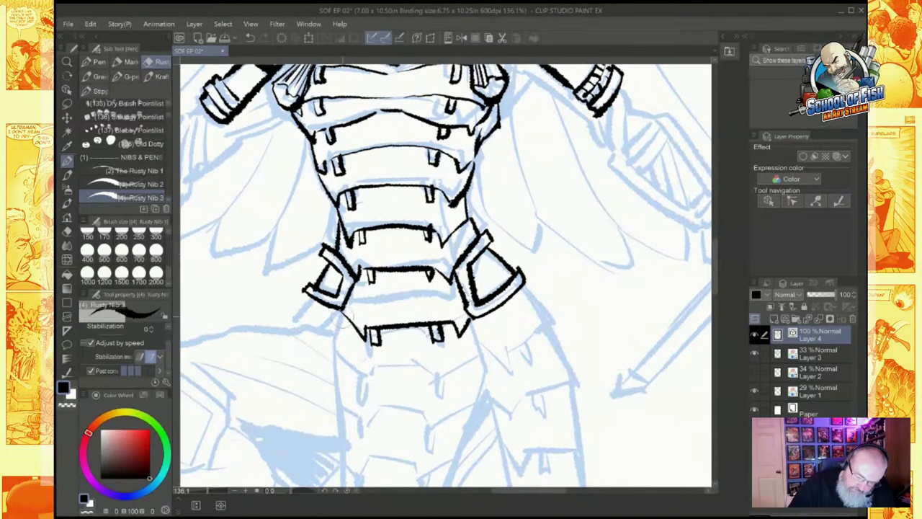
pyautogui.moveTo(340, 316)
pyautogui.mouseDown()
pyautogui.moveTo(334, 359)
pyautogui.moveTo(360, 386)
pyautogui.moveTo(382, 370)
pyautogui.moveTo(441, 365)
pyautogui.moveTo(453, 387)
pyautogui.moveTo(482, 363)
pyautogui.moveTo(470, 323)
pyautogui.mouseUp()
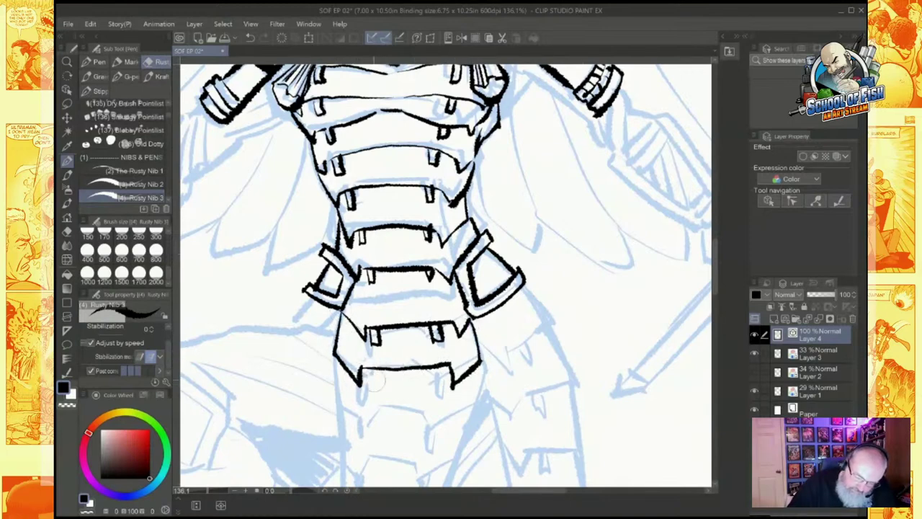
pyautogui.moveTo(365, 372); pyautogui.dragTo(365, 388)
pyautogui.moveTo(373, 371); pyautogui.dragTo(373, 387)
pyautogui.moveTo(441, 371)
pyautogui.mouseDown()
pyautogui.moveTo(443, 387)
pyautogui.moveTo(421, 209)
pyautogui.mouseUp()
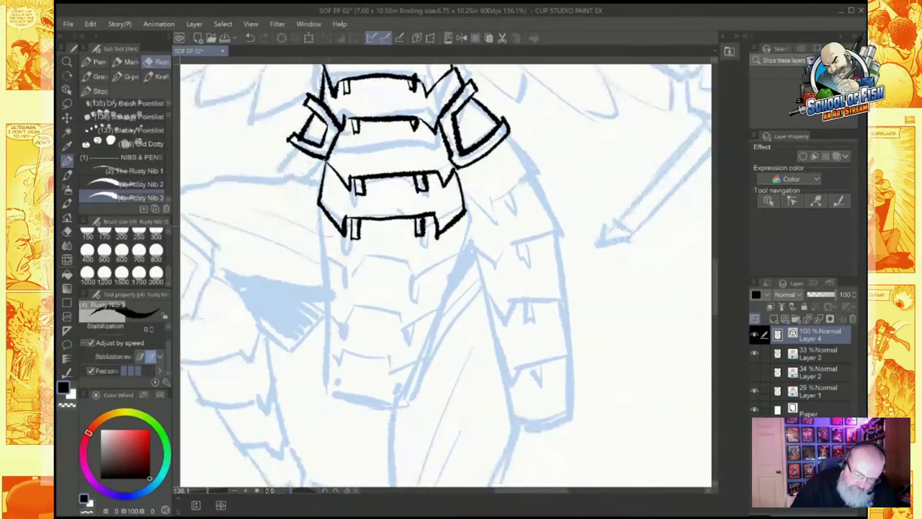
# Step: Ink the next three tapering plates down the central armour skirt, with strap tabs on the upper two
pyautogui.moveTo(321, 210)
pyautogui.mouseDown()
pyautogui.moveTo(347, 285)
pyautogui.moveTo(363, 267)
pyautogui.moveTo(426, 267)
pyautogui.moveTo(432, 283)
pyautogui.moveTo(464, 249)
pyautogui.moveTo(468, 216)
pyautogui.mouseUp()
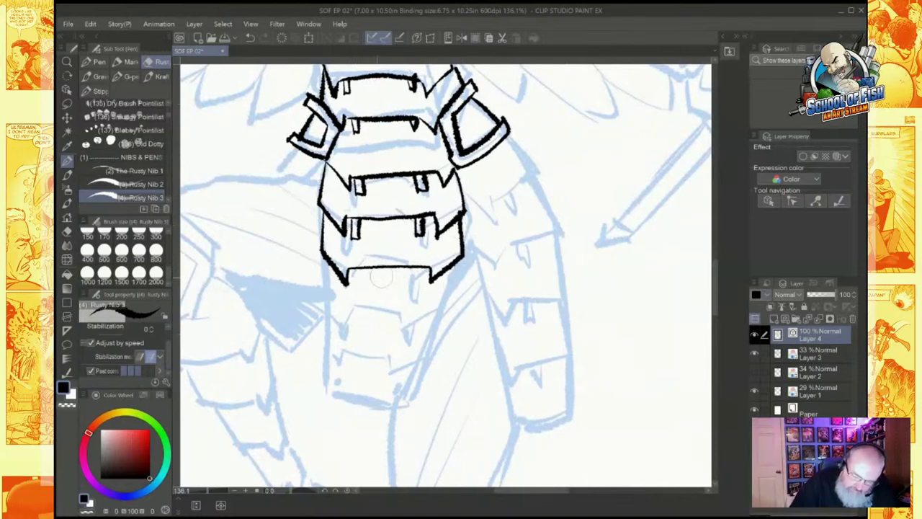
pyautogui.moveTo(352, 270)
pyautogui.mouseDown()
pyautogui.moveTo(354, 288)
pyautogui.moveTo(361, 271)
pyautogui.moveTo(418, 284)
pyautogui.moveTo(417, 272)
pyautogui.mouseUp()
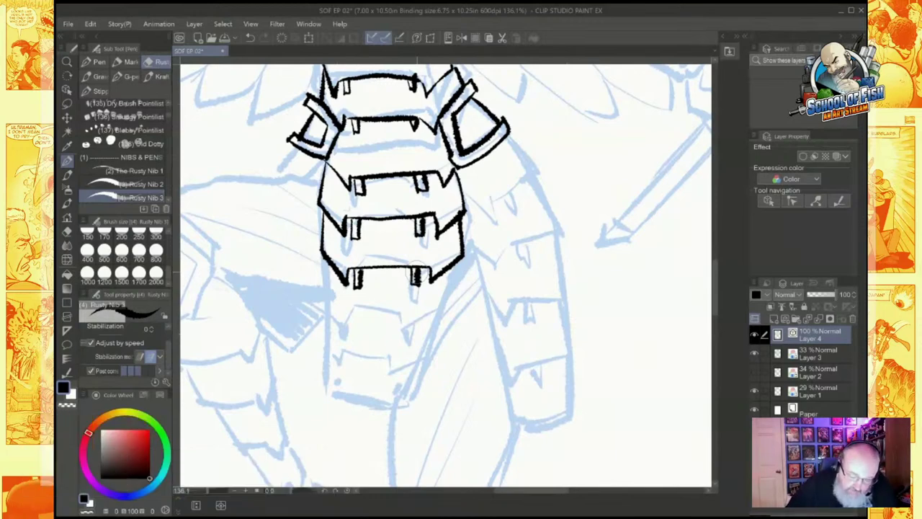
pyautogui.moveTo(323, 257)
pyautogui.mouseDown()
pyautogui.moveTo(322, 303)
pyautogui.moveTo(338, 325)
pyautogui.moveTo(364, 311)
pyautogui.moveTo(416, 316)
pyautogui.moveTo(421, 330)
pyautogui.moveTo(444, 308)
pyautogui.moveTo(450, 276)
pyautogui.mouseUp()
pyautogui.moveTo(352, 315)
pyautogui.mouseDown()
pyautogui.moveTo(354, 333)
pyautogui.moveTo(413, 318)
pyautogui.moveTo(323, 347)
pyautogui.moveTo(340, 364)
pyautogui.moveTo(344, 351)
pyautogui.moveTo(401, 363)
pyautogui.moveTo(440, 352)
pyautogui.moveTo(436, 311)
pyautogui.mouseUp()
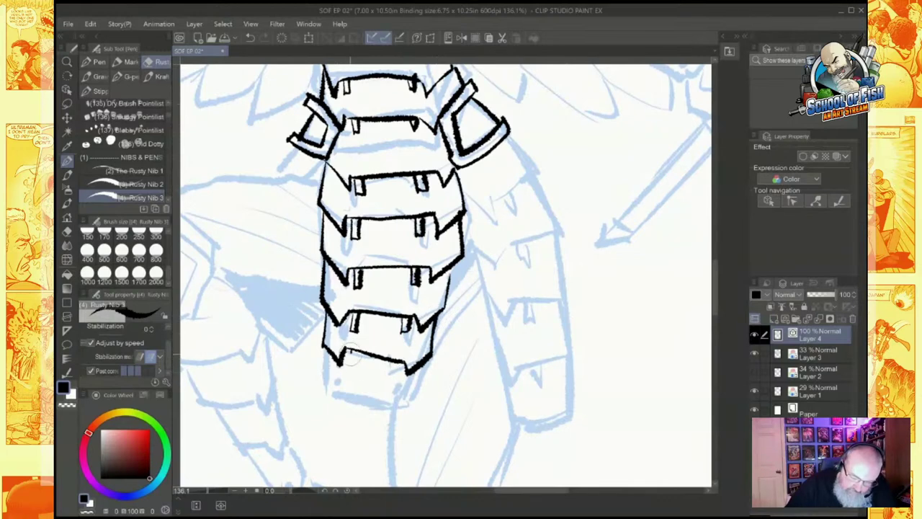
# Step: Add strap tabs to the lowest notched edge of the central skirt and outline its tapered end plate
pyautogui.moveTo(351, 352); pyautogui.dragTo(348, 368)
pyautogui.moveTo(348, 368)
pyautogui.mouseDown()
pyautogui.moveTo(356, 353)
pyautogui.moveTo(394, 371)
pyautogui.moveTo(401, 362)
pyautogui.mouseUp()
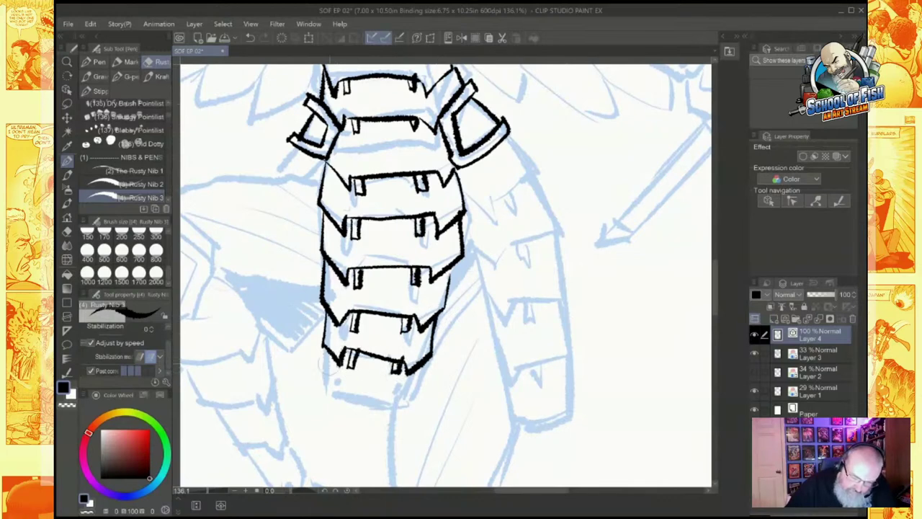
pyautogui.moveTo(324, 353)
pyautogui.mouseDown()
pyautogui.moveTo(329, 392)
pyautogui.moveTo(350, 411)
pyautogui.moveTo(403, 408)
pyautogui.moveTo(425, 371)
pyautogui.mouseUp()
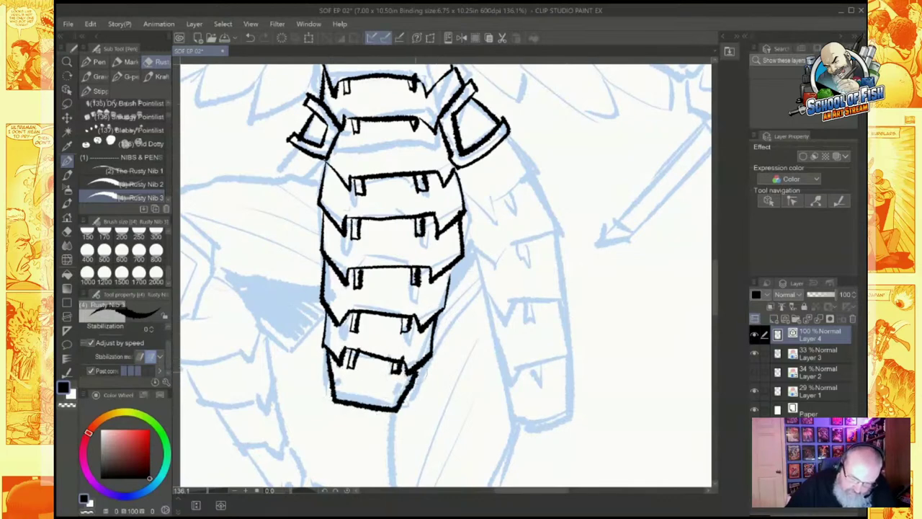
# Step: Ink the small visible section of side plate directly below the left-hand hip guard
pyautogui.moveTo(280, 286); pyautogui.dragTo(417, 334)
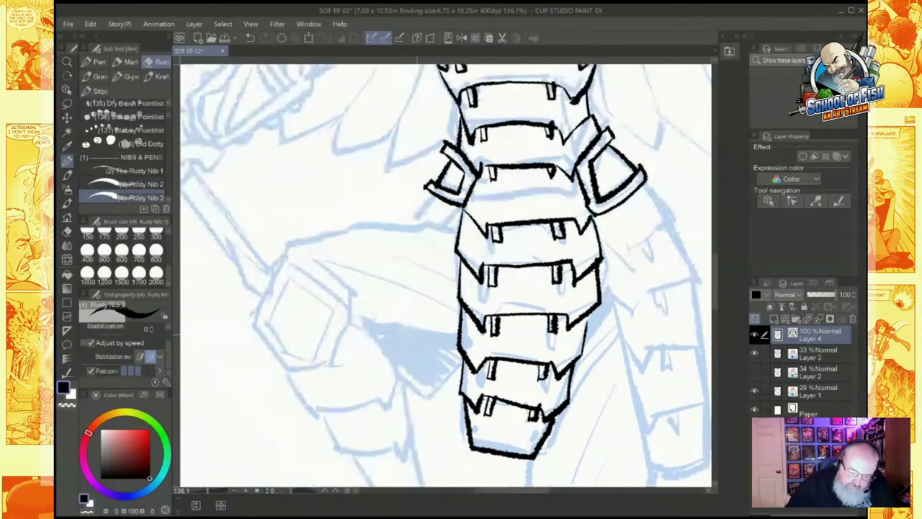
pyautogui.moveTo(459, 208); pyautogui.dragTo(442, 231)
pyautogui.moveTo(432, 189); pyautogui.dragTo(409, 224)
# Step: Ink the upper three overlapping thigh plates below the right-hand hip guard, with notched edges and strap tabs
pyautogui.moveTo(606, 183)
pyautogui.mouseDown()
pyautogui.moveTo(423, 203)
pyautogui.moveTo(323, 184)
pyautogui.mouseUp()
pyautogui.moveTo(350, 273)
pyautogui.mouseDown()
pyautogui.moveTo(348, 249)
pyautogui.moveTo(390, 220)
pyautogui.mouseUp()
pyautogui.moveTo(363, 181)
pyautogui.mouseDown()
pyautogui.moveTo(396, 222)
pyautogui.moveTo(398, 243)
pyautogui.moveTo(389, 235)
pyautogui.moveTo(411, 284)
pyautogui.moveTo(403, 276)
pyautogui.moveTo(367, 288)
pyautogui.moveTo(353, 297)
pyautogui.moveTo(351, 317)
pyautogui.moveTo(312, 254)
pyautogui.moveTo(366, 255)
pyautogui.moveTo(342, 351)
pyautogui.moveTo(362, 374)
pyautogui.moveTo(366, 346)
pyautogui.moveTo(418, 350)
pyautogui.mouseUp()
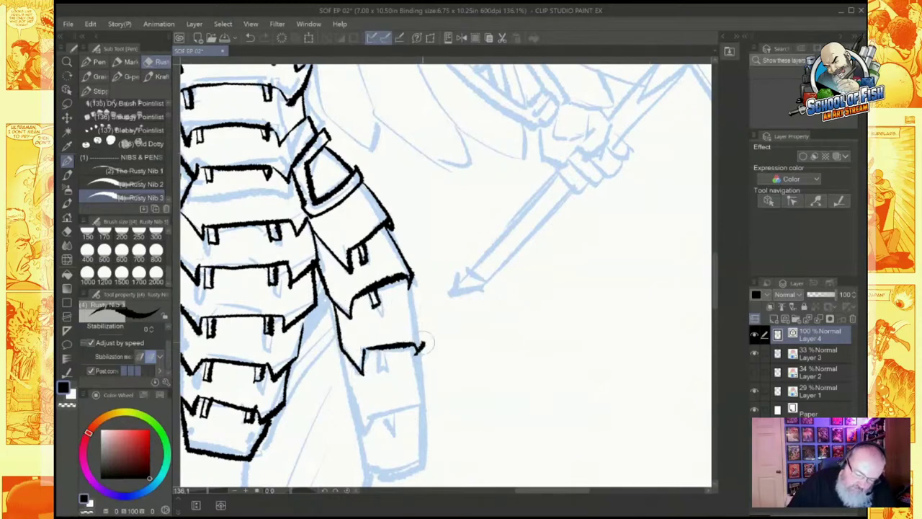
pyautogui.moveTo(414, 286)
pyautogui.mouseDown()
pyautogui.moveTo(425, 351)
pyautogui.moveTo(417, 312)
pyautogui.mouseUp()
pyautogui.moveTo(373, 350)
pyautogui.mouseDown()
pyautogui.moveTo(384, 369)
pyautogui.moveTo(382, 349)
pyautogui.mouseUp()
# Step: Ink the last two plates of the right-hand thigh armour, adding a strap tab and a heavy bottom edge
pyautogui.moveTo(360, 397)
pyautogui.mouseDown()
pyautogui.moveTo(374, 337)
pyautogui.moveTo(394, 317)
pyautogui.mouseUp()
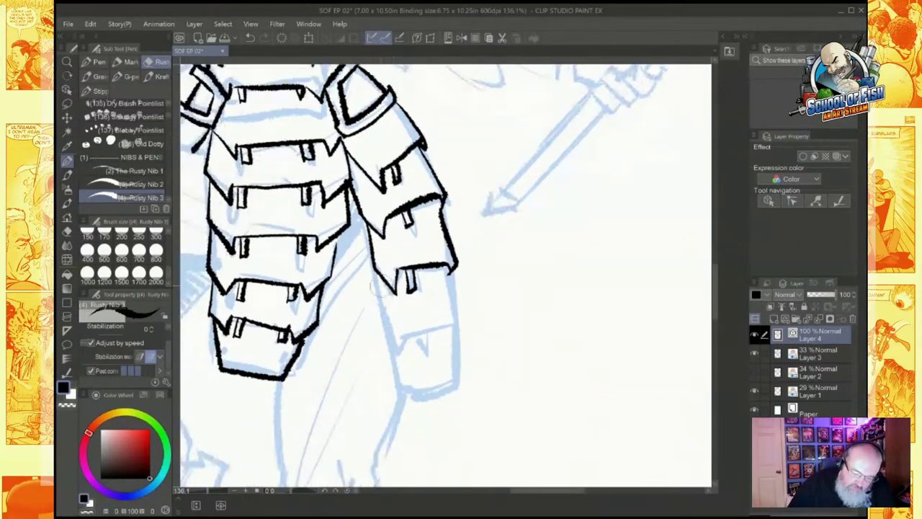
pyautogui.moveTo(379, 281)
pyautogui.mouseDown()
pyautogui.moveTo(403, 352)
pyautogui.moveTo(405, 335)
pyautogui.moveTo(461, 327)
pyautogui.mouseUp()
pyautogui.moveTo(450, 272); pyautogui.dragTo(459, 325)
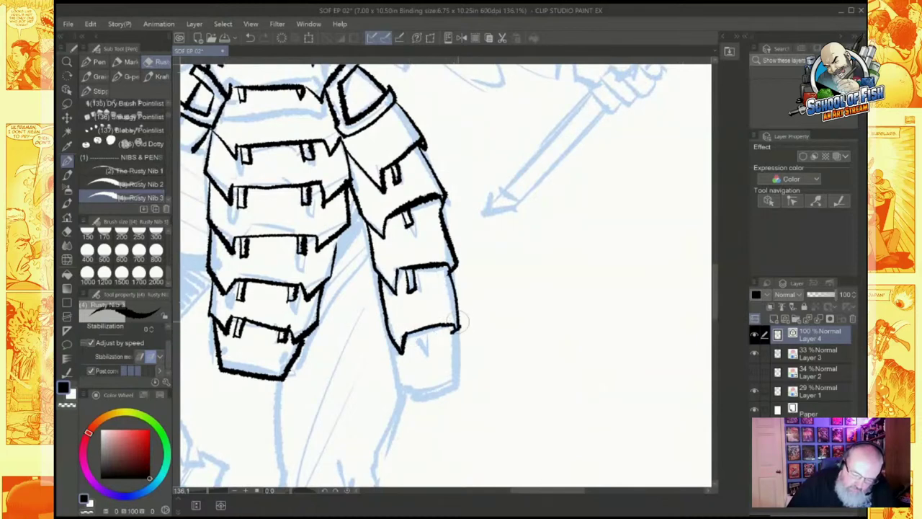
pyautogui.moveTo(418, 347)
pyautogui.mouseDown()
pyautogui.moveTo(424, 339)
pyautogui.moveTo(422, 394)
pyautogui.moveTo(453, 387)
pyautogui.mouseUp()
pyautogui.moveTo(455, 327)
pyautogui.mouseDown()
pyautogui.moveTo(451, 384)
pyautogui.moveTo(474, 384)
pyautogui.mouseUp()
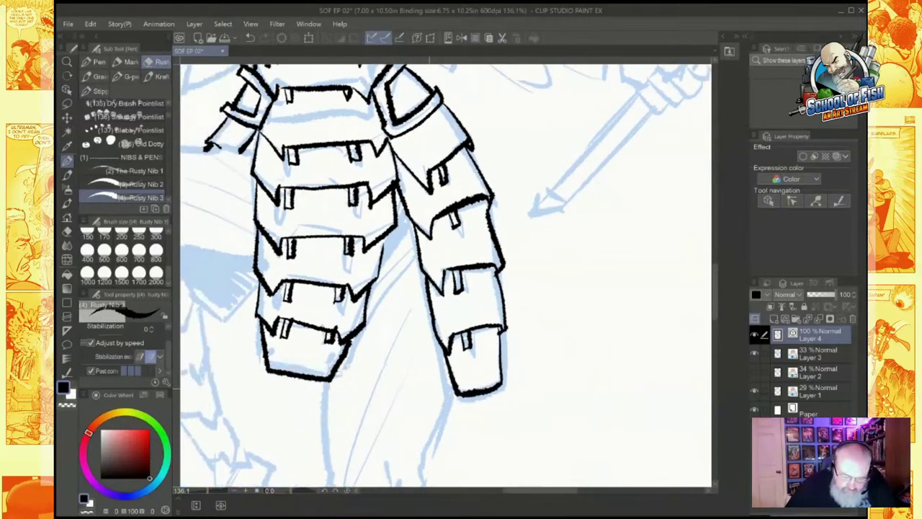
# Step: Ink the raised leg's faceted knee guard and its thigh, with cloth folds and a heavy underside line
pyautogui.scroll(-5, 536, 319)
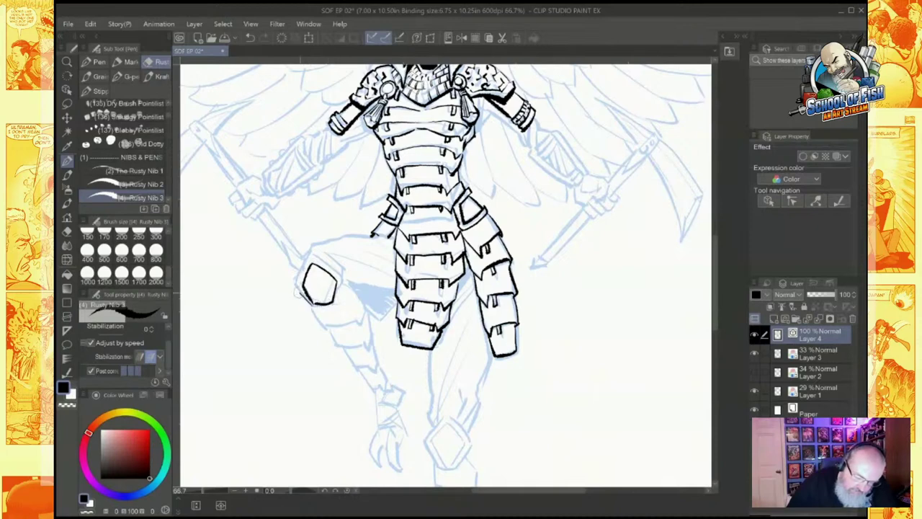
pyautogui.moveTo(307, 253); pyautogui.dragTo(339, 283)
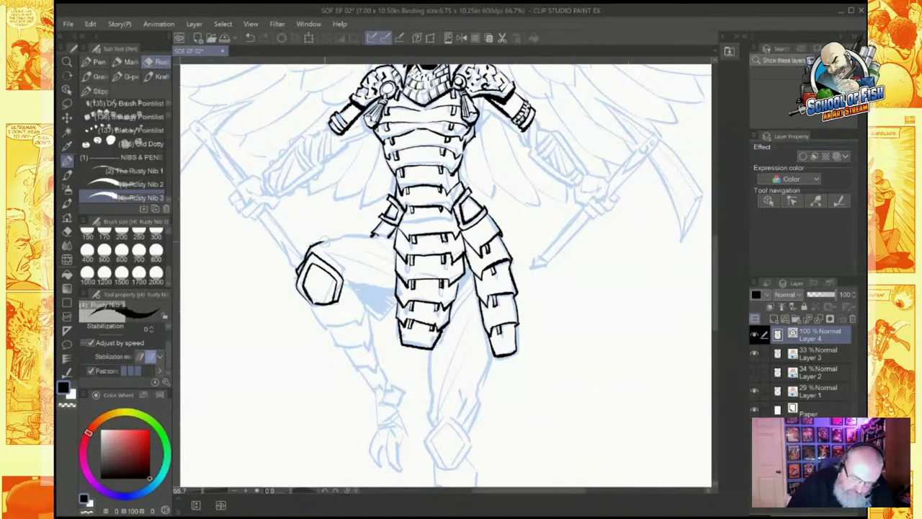
pyautogui.moveTo(349, 237); pyautogui.dragTo(373, 232)
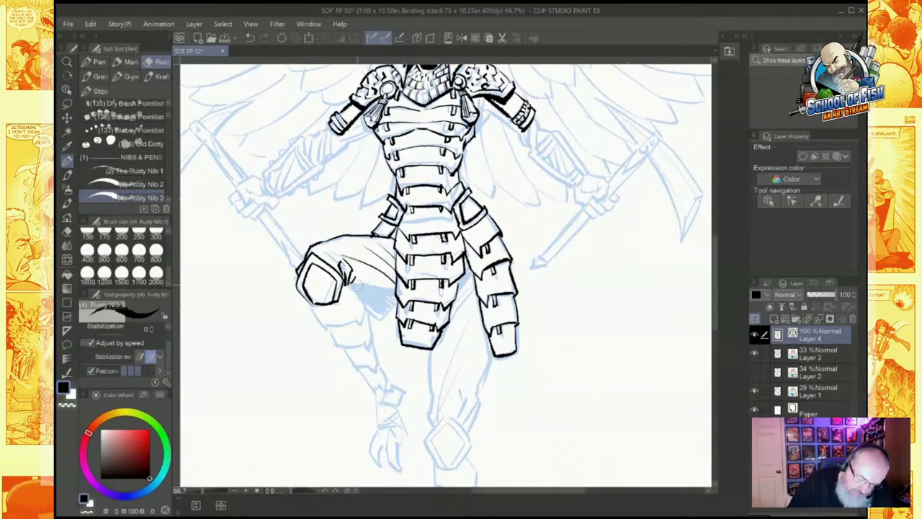
pyautogui.moveTo(359, 284); pyautogui.dragTo(393, 291)
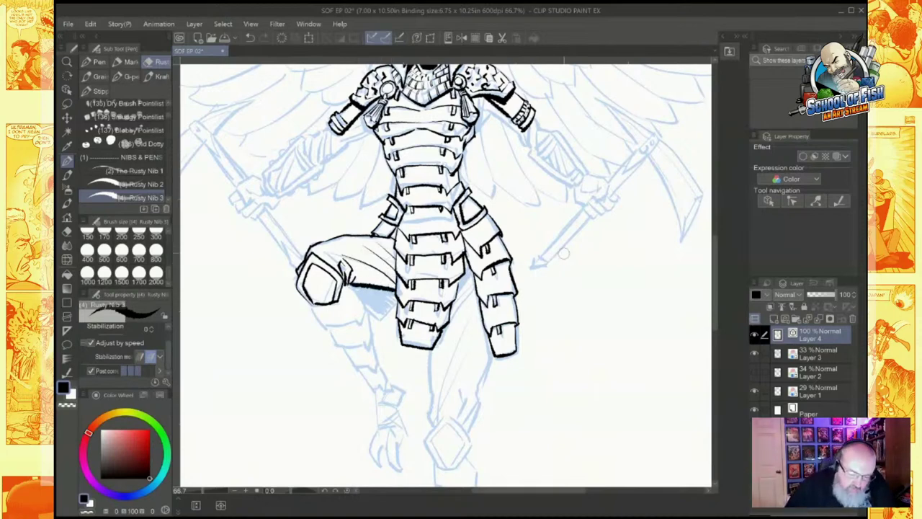
# Step: Ink the four overlapping shin plates below the raised knee, with notched lower edges tapering to the ankle
pyautogui.hotkey('ctrl', '+')
pyautogui.hotkey('ctrl', '+')
pyautogui.moveTo(403, 317); pyautogui.dragTo(536, 173)
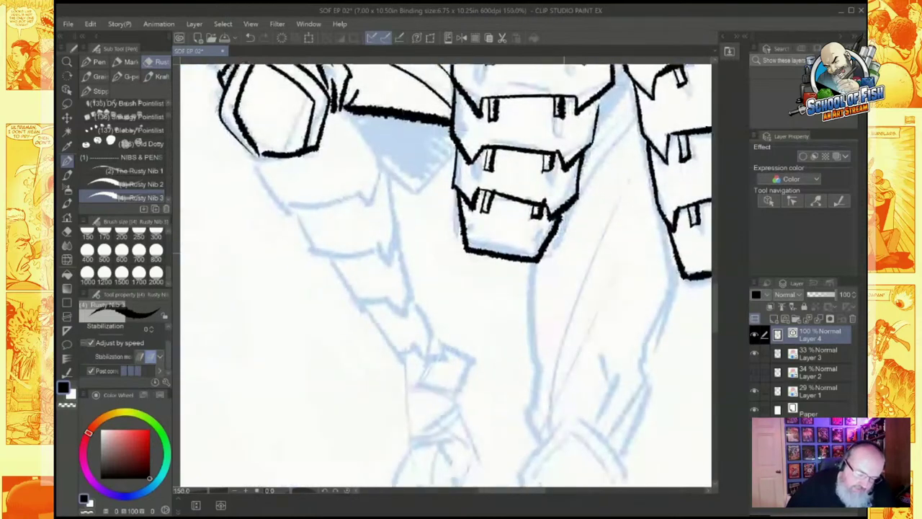
pyautogui.moveTo(254, 156); pyautogui.dragTo(292, 214)
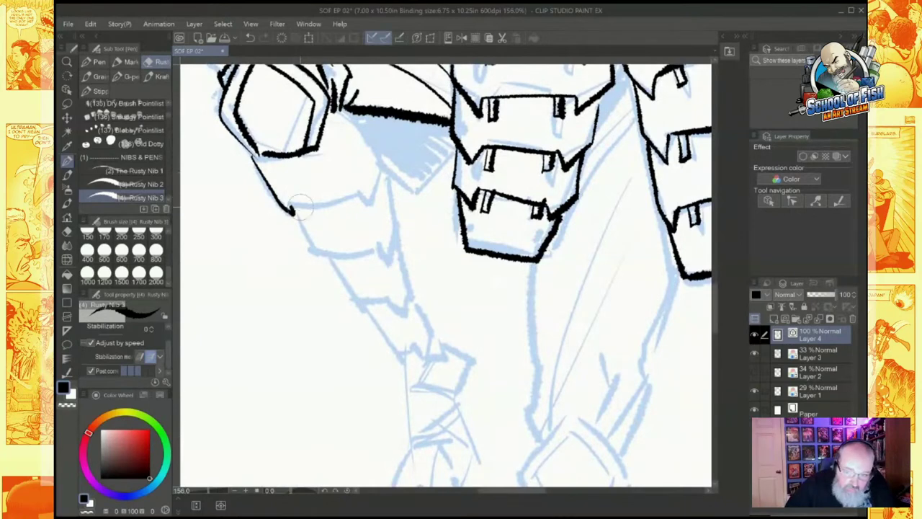
pyautogui.moveTo(292, 212)
pyautogui.mouseDown()
pyautogui.moveTo(355, 203)
pyautogui.moveTo(371, 213)
pyautogui.moveTo(382, 164)
pyautogui.mouseUp()
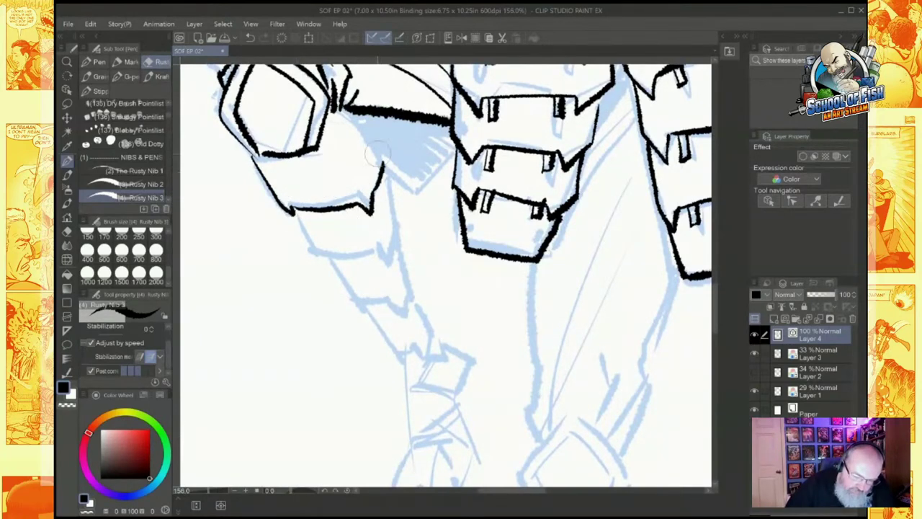
pyautogui.moveTo(351, 123); pyautogui.dragTo(382, 164)
pyautogui.moveTo(294, 214)
pyautogui.mouseDown()
pyautogui.moveTo(318, 258)
pyautogui.moveTo(377, 247)
pyautogui.moveTo(390, 264)
pyautogui.moveTo(402, 221)
pyautogui.moveTo(376, 173)
pyautogui.mouseUp()
pyautogui.moveTo(326, 257)
pyautogui.mouseDown()
pyautogui.moveTo(354, 302)
pyautogui.moveTo(387, 296)
pyautogui.moveTo(405, 309)
pyautogui.mouseUp()
pyautogui.moveTo(395, 261)
pyautogui.mouseDown()
pyautogui.moveTo(411, 285)
pyautogui.moveTo(406, 307)
pyautogui.moveTo(374, 325)
pyautogui.moveTo(398, 353)
pyautogui.moveTo(416, 353)
pyautogui.moveTo(432, 336)
pyautogui.moveTo(426, 317)
pyautogui.moveTo(433, 322)
pyautogui.mouseUp()
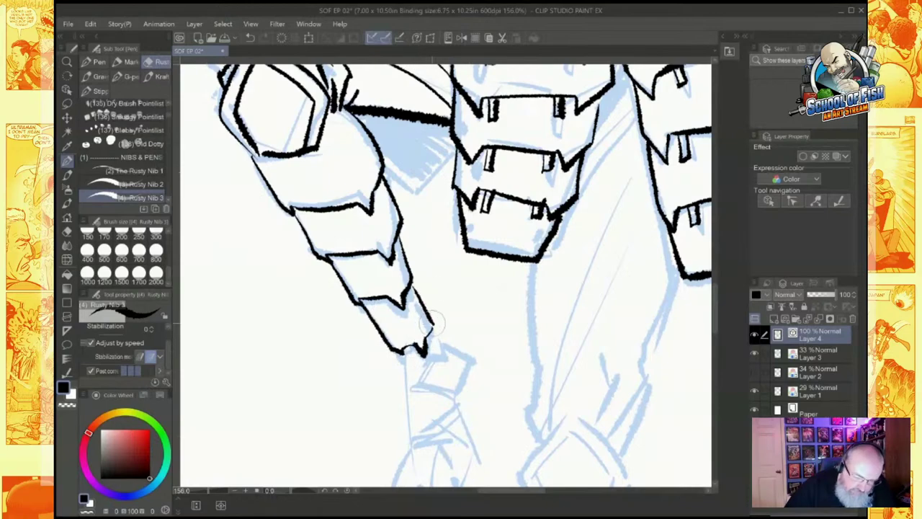
# Step: Outline the pointed cloth area beneath the raised thigh and fill it with dense black hatching
pyautogui.moveTo(429, 291)
pyautogui.mouseDown()
pyautogui.moveTo(388, 204)
pyautogui.moveTo(381, 423)
pyautogui.mouseUp()
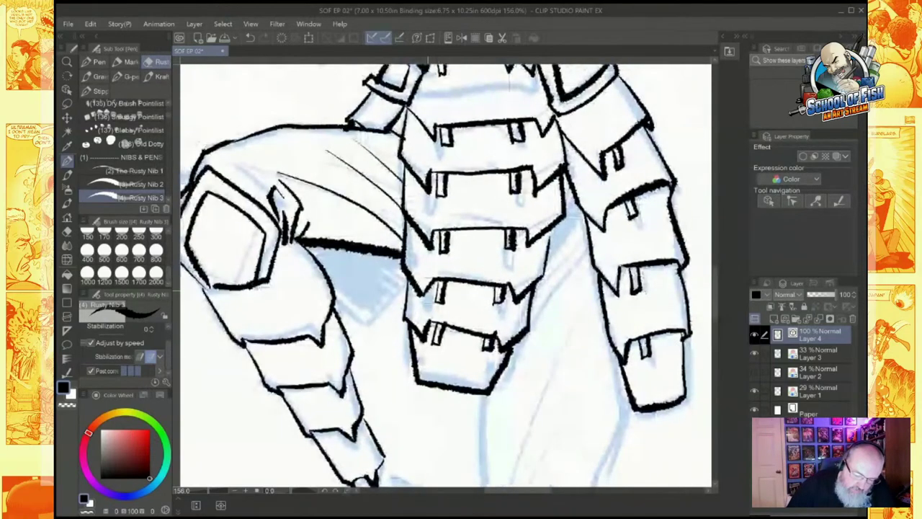
pyautogui.moveTo(310, 241); pyautogui.dragTo(316, 257)
pyautogui.moveTo(335, 310); pyautogui.dragTo(368, 324)
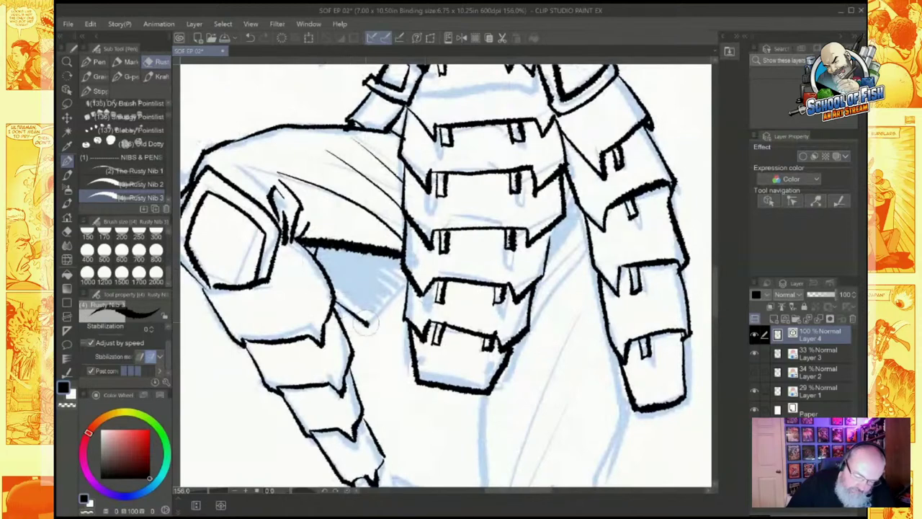
pyautogui.moveTo(407, 278); pyautogui.dragTo(368, 324)
pyautogui.moveTo(330, 280); pyautogui.dragTo(380, 315)
pyautogui.moveTo(318, 256)
pyautogui.mouseDown()
pyautogui.moveTo(379, 311)
pyautogui.moveTo(382, 304)
pyautogui.mouseUp()
pyautogui.moveTo(331, 249); pyautogui.dragTo(395, 294)
# Step: Ink the raised foot with its angular heel, crossed ankle wrappings and two curved claws
pyautogui.moveTo(352, 250)
pyautogui.mouseDown()
pyautogui.moveTo(417, 290)
pyautogui.moveTo(456, 55)
pyautogui.mouseUp()
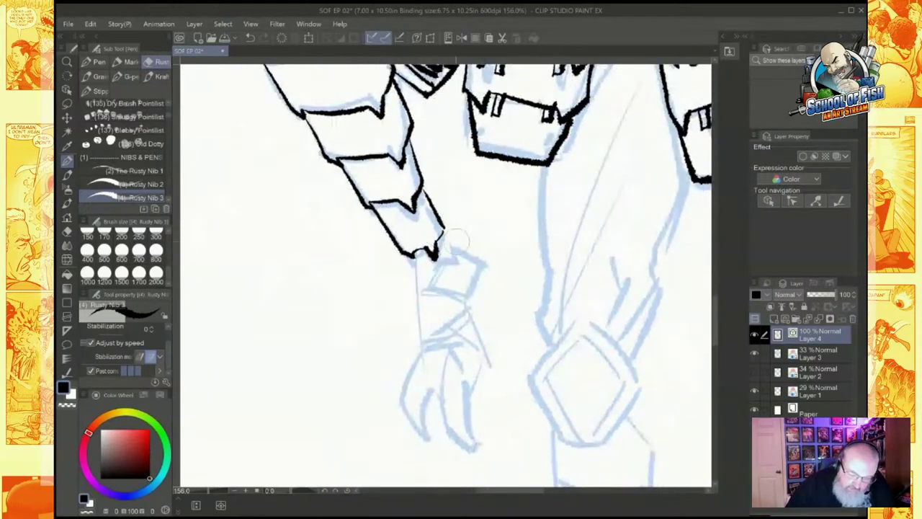
pyautogui.moveTo(439, 232)
pyautogui.mouseDown()
pyautogui.moveTo(479, 265)
pyautogui.moveTo(477, 251)
pyautogui.moveTo(470, 293)
pyautogui.moveTo(456, 291)
pyautogui.moveTo(482, 355)
pyautogui.moveTo(467, 389)
pyautogui.mouseUp()
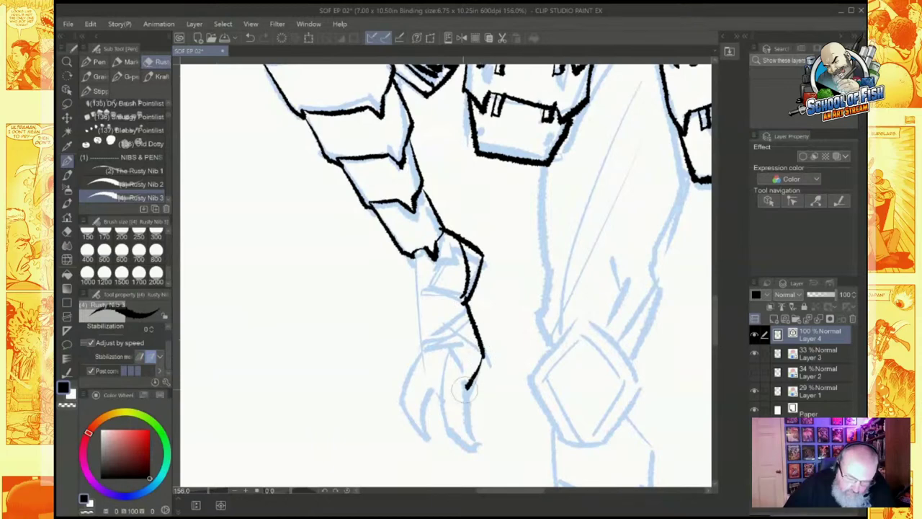
pyautogui.moveTo(468, 309)
pyautogui.mouseDown()
pyautogui.moveTo(472, 355)
pyautogui.moveTo(459, 382)
pyautogui.moveTo(449, 357)
pyautogui.moveTo(442, 379)
pyautogui.moveTo(437, 366)
pyautogui.moveTo(449, 429)
pyautogui.moveTo(478, 447)
pyautogui.moveTo(468, 391)
pyautogui.moveTo(420, 358)
pyautogui.moveTo(403, 413)
pyautogui.moveTo(434, 448)
pyautogui.mouseUp()
pyautogui.moveTo(435, 447); pyautogui.dragTo(432, 390)
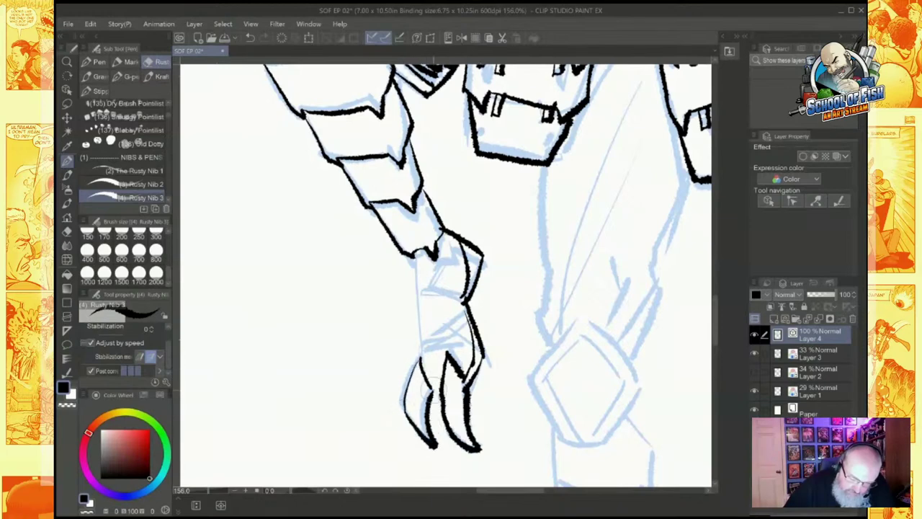
pyautogui.moveTo(420, 355)
pyautogui.mouseDown()
pyautogui.moveTo(447, 342)
pyautogui.moveTo(465, 375)
pyautogui.moveTo(468, 352)
pyautogui.moveTo(420, 345)
pyautogui.moveTo(423, 354)
pyautogui.moveTo(465, 314)
pyautogui.moveTo(420, 340)
pyautogui.moveTo(452, 298)
pyautogui.moveTo(417, 298)
pyautogui.moveTo(450, 308)
pyautogui.moveTo(421, 289)
pyautogui.moveTo(450, 274)
pyautogui.moveTo(435, 304)
pyautogui.mouseUp()
pyautogui.moveTo(464, 262)
pyautogui.mouseDown()
pyautogui.moveTo(422, 291)
pyautogui.moveTo(462, 259)
pyautogui.moveTo(414, 274)
pyautogui.moveTo(427, 331)
pyautogui.moveTo(415, 363)
pyautogui.moveTo(440, 401)
pyautogui.mouseUp()
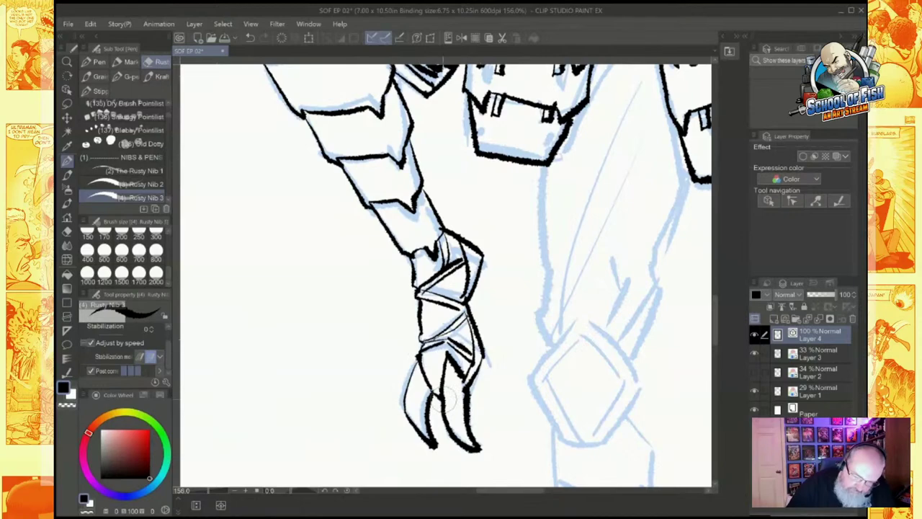
# Step: Ink both side contours of the standing leg's thigh, with short fold lines above the knee
pyautogui.hotkey('ctrl', '-')
pyautogui.hotkey('ctrl', '-')
pyautogui.moveTo(663, 287); pyautogui.dragTo(440, 366)
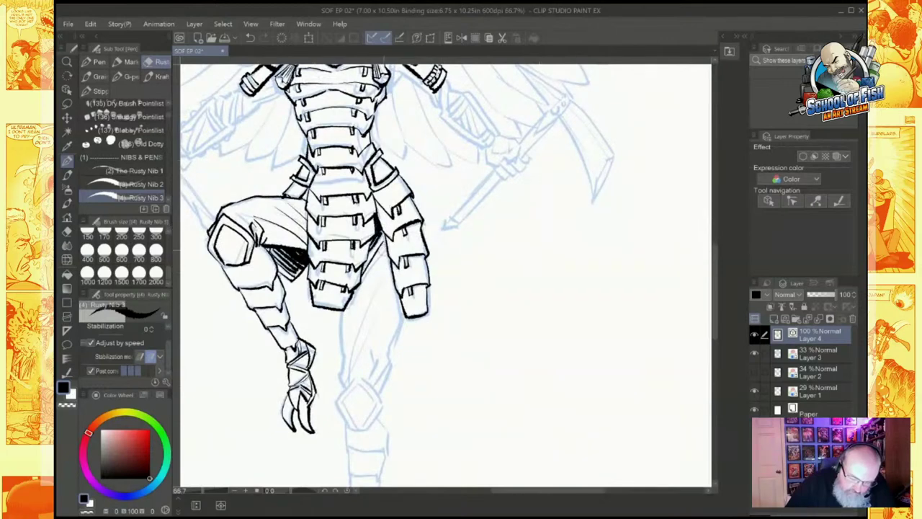
pyautogui.moveTo(341, 302); pyautogui.dragTo(346, 361)
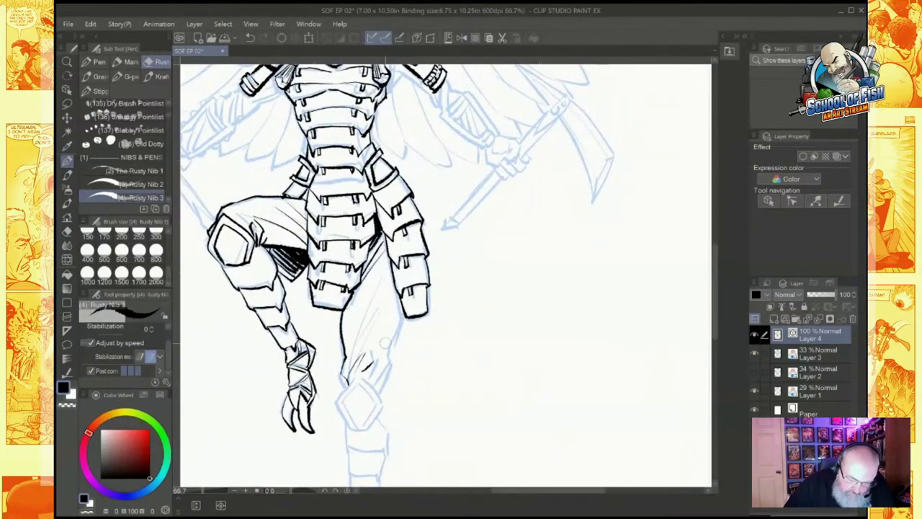
pyautogui.moveTo(405, 311)
pyautogui.mouseDown()
pyautogui.moveTo(374, 364)
pyautogui.moveTo(382, 361)
pyautogui.mouseUp()
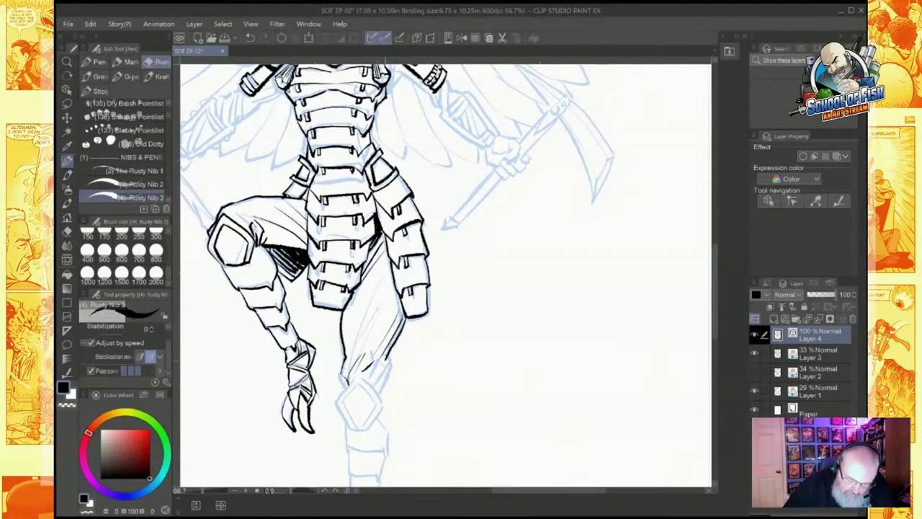
# Step: Ink the standing leg's diamond-shaped knee guard with a heavy outer outline, inner border and adjoining cloth folds
pyautogui.moveTo(362, 405); pyautogui.dragTo(432, 326)
pyautogui.scroll(6, 504, 296)
pyautogui.moveTo(310, 243); pyautogui.dragTo(371, 190)
pyautogui.moveTo(374, 366)
pyautogui.mouseDown()
pyautogui.moveTo(480, 275)
pyautogui.moveTo(497, 237)
pyautogui.mouseUp()
pyautogui.moveTo(380, 273)
pyautogui.mouseDown()
pyautogui.moveTo(435, 269)
pyautogui.moveTo(444, 279)
pyautogui.moveTo(471, 238)
pyautogui.moveTo(373, 284)
pyautogui.moveTo(333, 229)
pyautogui.moveTo(342, 162)
pyautogui.moveTo(393, 124)
pyautogui.moveTo(490, 198)
pyautogui.moveTo(451, 270)
pyautogui.mouseUp()
pyautogui.moveTo(357, 222); pyautogui.dragTo(376, 268)
pyautogui.moveTo(359, 204)
pyautogui.mouseDown()
pyautogui.moveTo(400, 151)
pyautogui.moveTo(426, 162)
pyautogui.moveTo(464, 205)
pyautogui.moveTo(434, 258)
pyautogui.moveTo(398, 189)
pyautogui.mouseUp()
# Step: Ink the four overlapping shin plates of the standing leg, with pointed corners and a narrowing outline down to the ankle
pyautogui.hotkey('ctrl', '-')
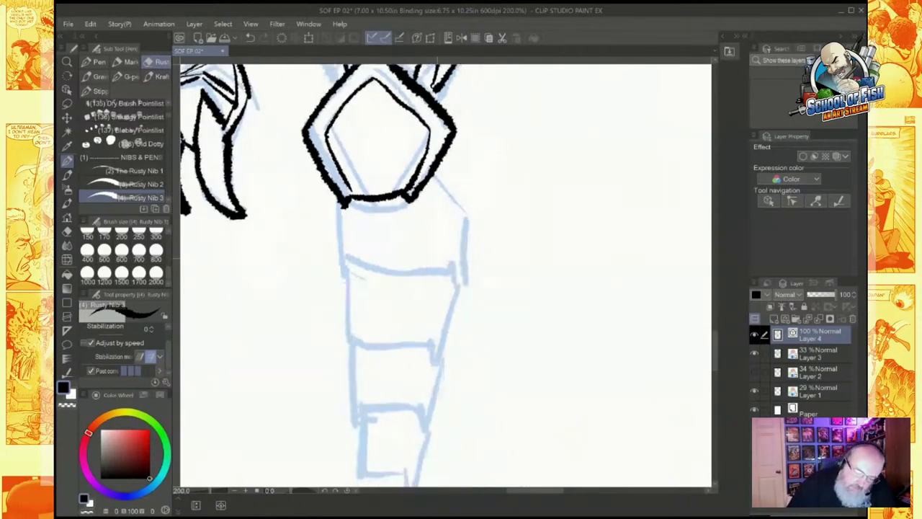
pyautogui.moveTo(338, 204)
pyautogui.mouseDown()
pyautogui.moveTo(339, 282)
pyautogui.moveTo(353, 268)
pyautogui.moveTo(448, 268)
pyautogui.moveTo(456, 296)
pyautogui.mouseUp()
pyautogui.moveTo(433, 177)
pyautogui.mouseDown()
pyautogui.moveTo(461, 223)
pyautogui.moveTo(465, 285)
pyautogui.mouseUp()
pyautogui.moveTo(345, 283)
pyautogui.mouseDown()
pyautogui.moveTo(353, 353)
pyautogui.moveTo(393, 341)
pyautogui.moveTo(441, 361)
pyautogui.mouseUp()
pyautogui.moveTo(451, 283)
pyautogui.mouseDown()
pyautogui.moveTo(457, 303)
pyautogui.moveTo(442, 363)
pyautogui.moveTo(446, 254)
pyautogui.mouseUp()
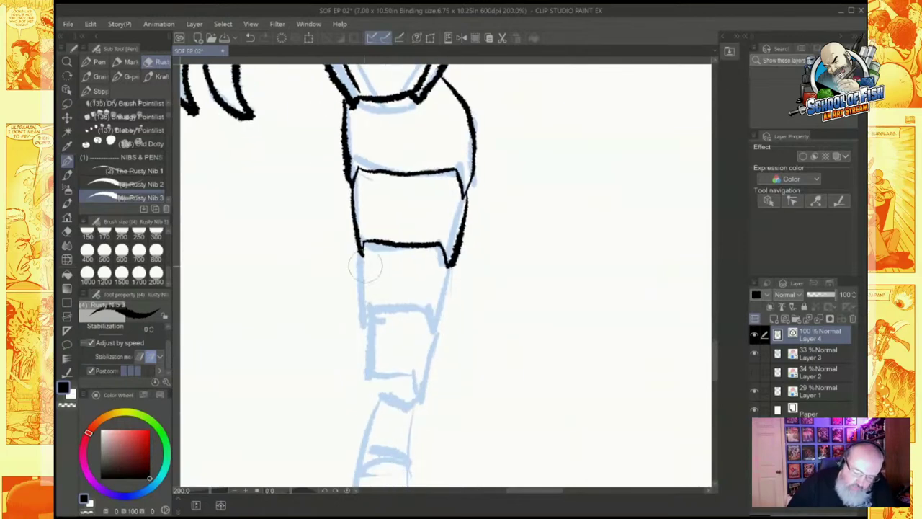
pyautogui.moveTo(361, 249)
pyautogui.mouseDown()
pyautogui.moveTo(366, 326)
pyautogui.moveTo(423, 308)
pyautogui.moveTo(434, 338)
pyautogui.mouseUp()
pyautogui.moveTo(453, 261); pyautogui.dragTo(432, 338)
pyautogui.moveTo(444, 296); pyautogui.dragTo(435, 330)
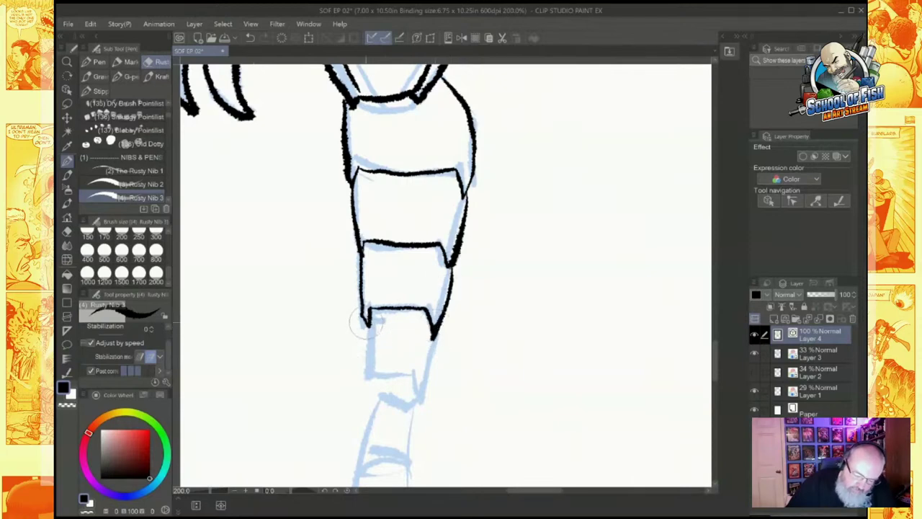
pyautogui.moveTo(367, 322)
pyautogui.mouseDown()
pyautogui.moveTo(369, 401)
pyautogui.moveTo(375, 377)
pyautogui.moveTo(416, 382)
pyautogui.moveTo(421, 411)
pyautogui.mouseUp()
pyautogui.moveTo(421, 409); pyautogui.dragTo(430, 373)
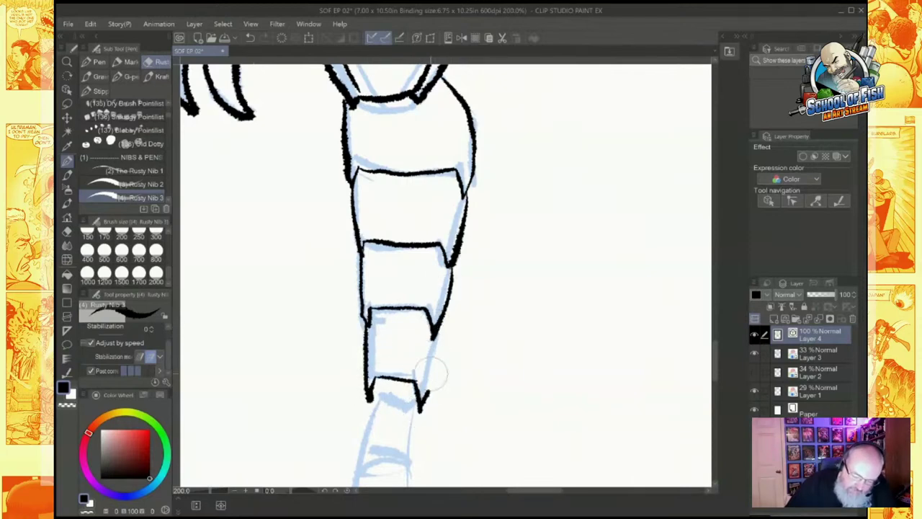
pyautogui.moveTo(437, 333)
pyautogui.mouseDown()
pyautogui.moveTo(425, 393)
pyautogui.moveTo(472, 182)
pyautogui.mouseUp()
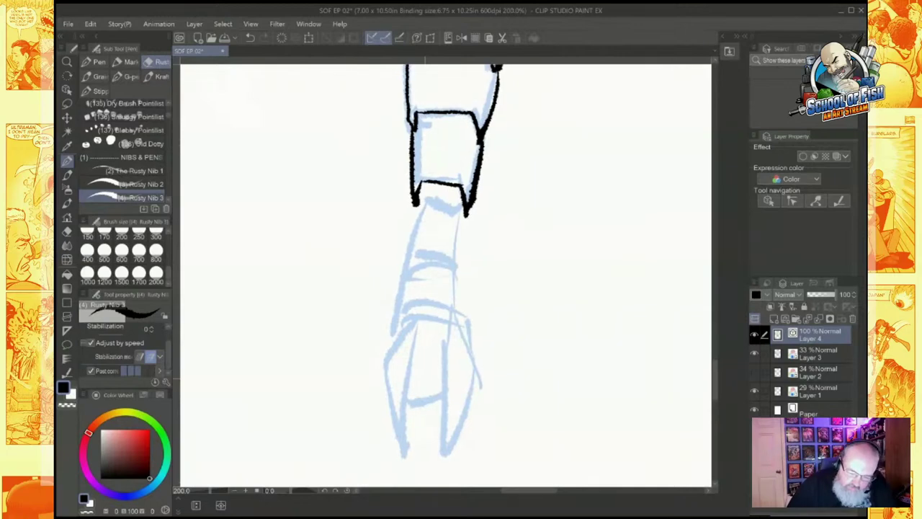
# Step: Ink the standing leg's ankle with curved and crossing wrap bands down to the top of the foot
pyautogui.moveTo(413, 216)
pyautogui.mouseDown()
pyautogui.moveTo(465, 212)
pyautogui.moveTo(457, 222)
pyautogui.moveTo(467, 220)
pyautogui.mouseUp()
pyautogui.moveTo(414, 229)
pyautogui.mouseDown()
pyautogui.moveTo(407, 257)
pyautogui.moveTo(454, 261)
pyautogui.mouseUp()
pyautogui.moveTo(462, 224); pyautogui.dragTo(459, 269)
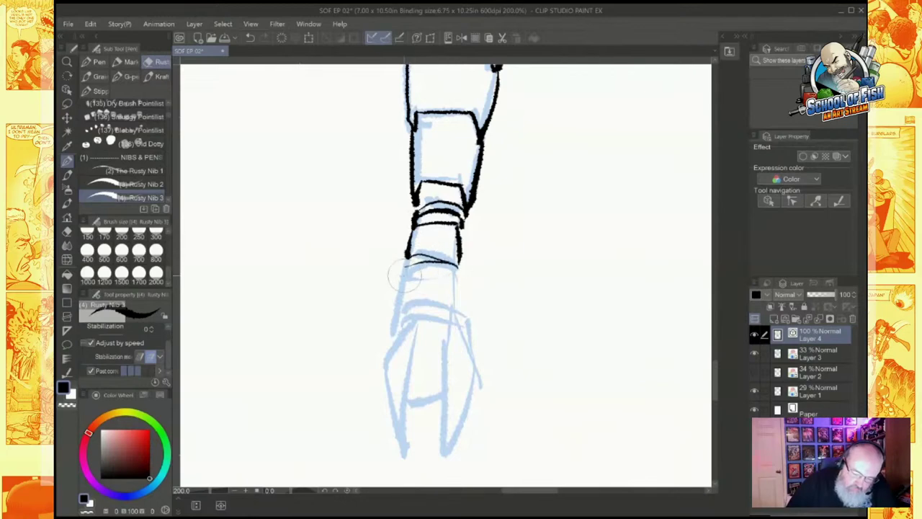
pyautogui.moveTo(404, 275); pyautogui.dragTo(459, 270)
pyautogui.moveTo(409, 254)
pyautogui.mouseDown()
pyautogui.moveTo(403, 276)
pyautogui.moveTo(463, 273)
pyautogui.mouseUp()
pyautogui.moveTo(403, 277)
pyautogui.mouseDown()
pyautogui.moveTo(464, 276)
pyautogui.moveTo(462, 321)
pyautogui.mouseUp()
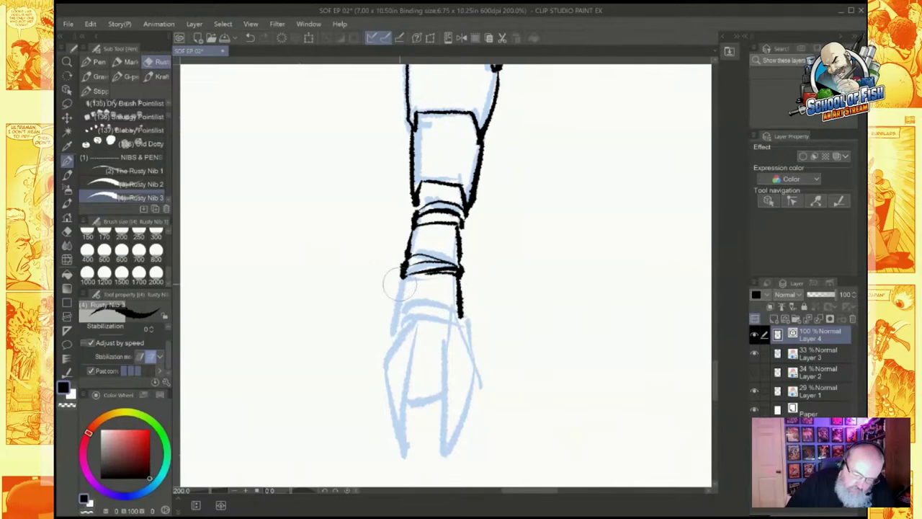
pyautogui.moveTo(403, 278)
pyautogui.mouseDown()
pyautogui.moveTo(395, 323)
pyautogui.moveTo(459, 309)
pyautogui.mouseUp()
# Step: Ink the standing foot with a blunt middle toe flanked by two pointed outer claws
pyautogui.moveTo(401, 318)
pyautogui.mouseDown()
pyautogui.moveTo(461, 308)
pyautogui.moveTo(408, 405)
pyautogui.moveTo(407, 441)
pyautogui.mouseUp()
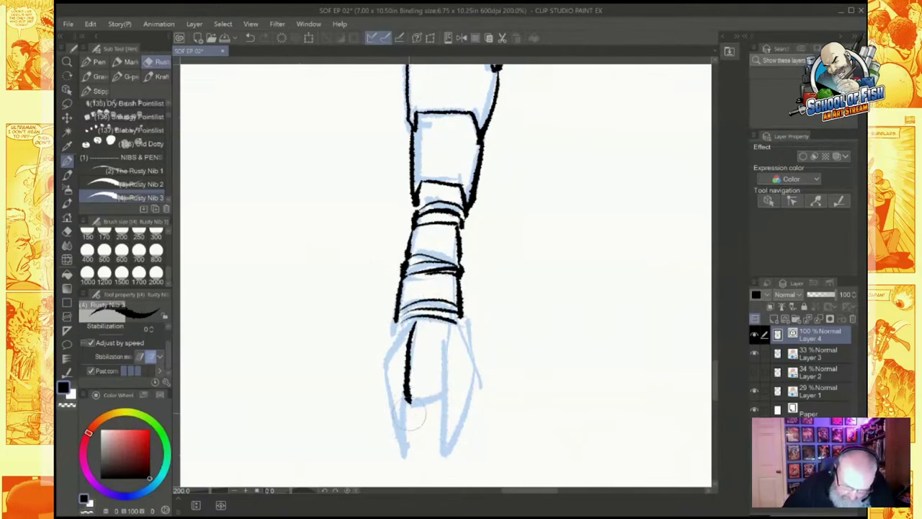
pyautogui.moveTo(408, 400)
pyautogui.mouseDown()
pyautogui.moveTo(407, 453)
pyautogui.moveTo(391, 365)
pyautogui.mouseUp()
pyautogui.moveTo(417, 323)
pyautogui.mouseDown()
pyautogui.moveTo(388, 360)
pyautogui.moveTo(385, 353)
pyautogui.mouseUp()
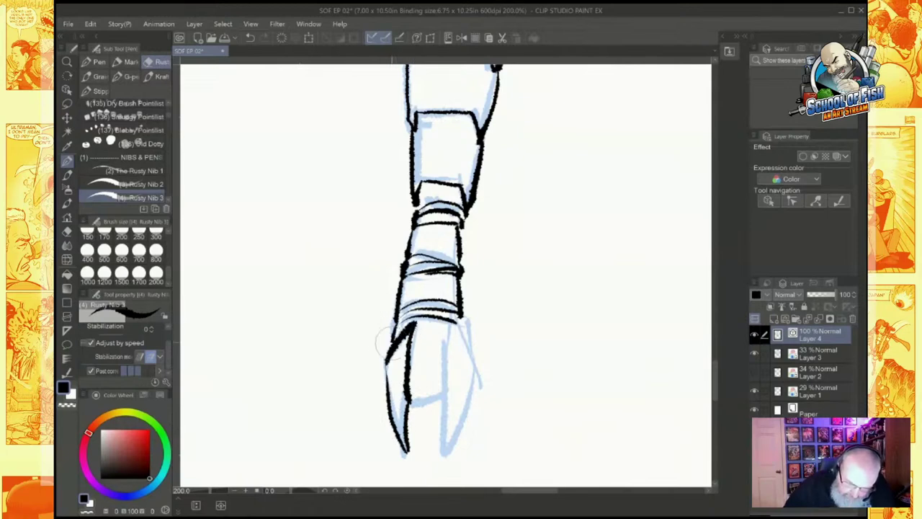
pyautogui.moveTo(411, 398); pyautogui.dragTo(449, 395)
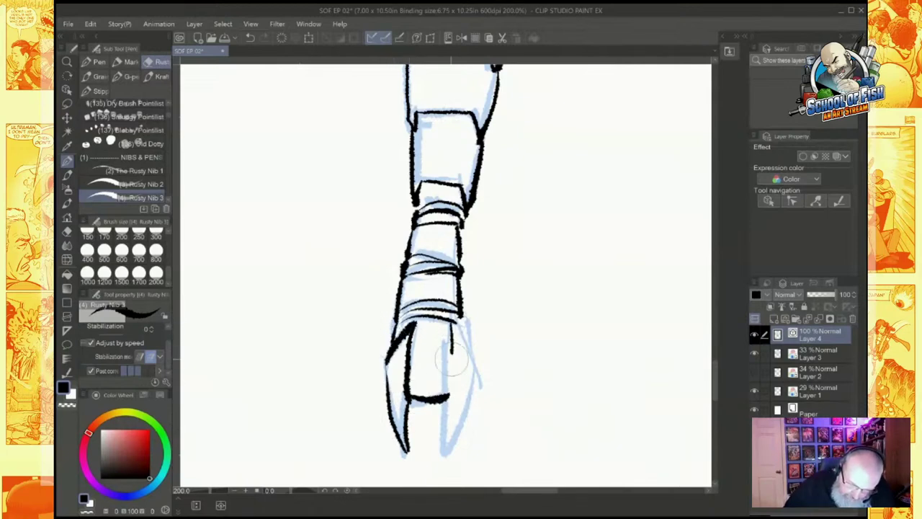
pyautogui.moveTo(452, 326)
pyautogui.mouseDown()
pyautogui.moveTo(448, 395)
pyautogui.moveTo(476, 386)
pyautogui.moveTo(446, 452)
pyautogui.mouseUp()
pyautogui.moveTo(444, 398); pyautogui.dragTo(448, 448)
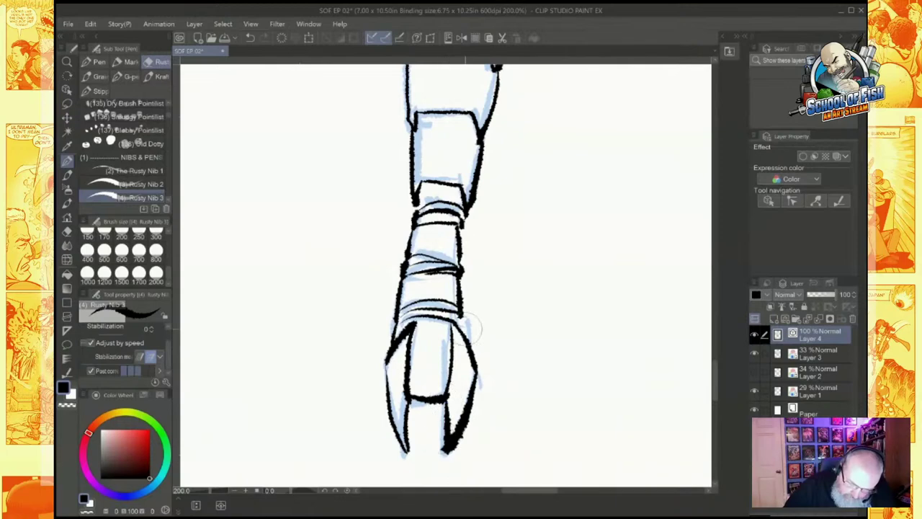
# Step: Complete the standing leg's outer contour above the knee and thicken the shadow line between its thigh and the side armour
pyautogui.scroll(-8, 472, 328)
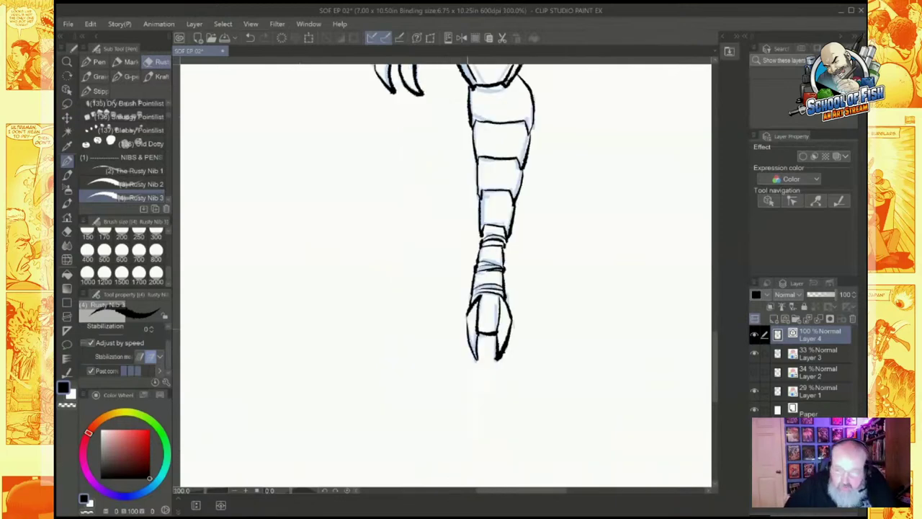
pyautogui.moveTo(472, 317); pyautogui.dragTo(432, 373)
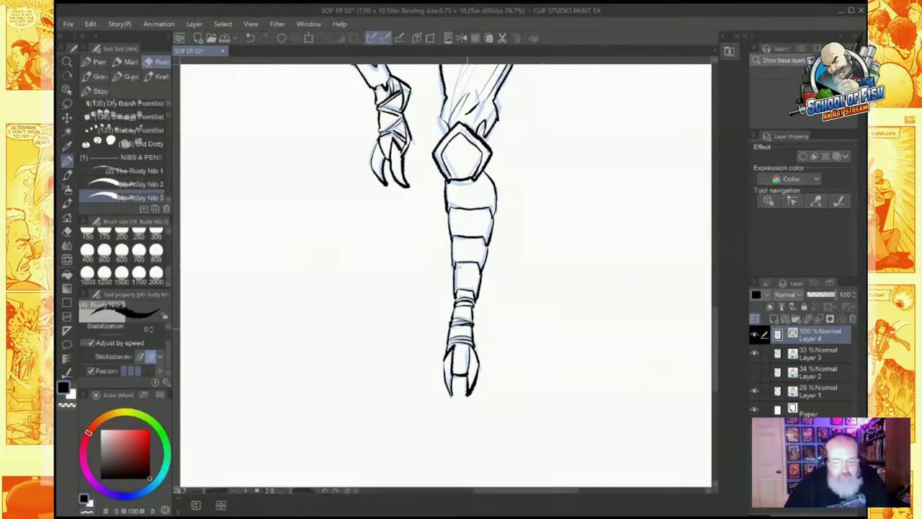
pyautogui.moveTo(468, 133)
pyautogui.mouseDown()
pyautogui.moveTo(477, 196)
pyautogui.moveTo(441, 320)
pyautogui.moveTo(412, 303)
pyautogui.moveTo(416, 293)
pyautogui.mouseUp()
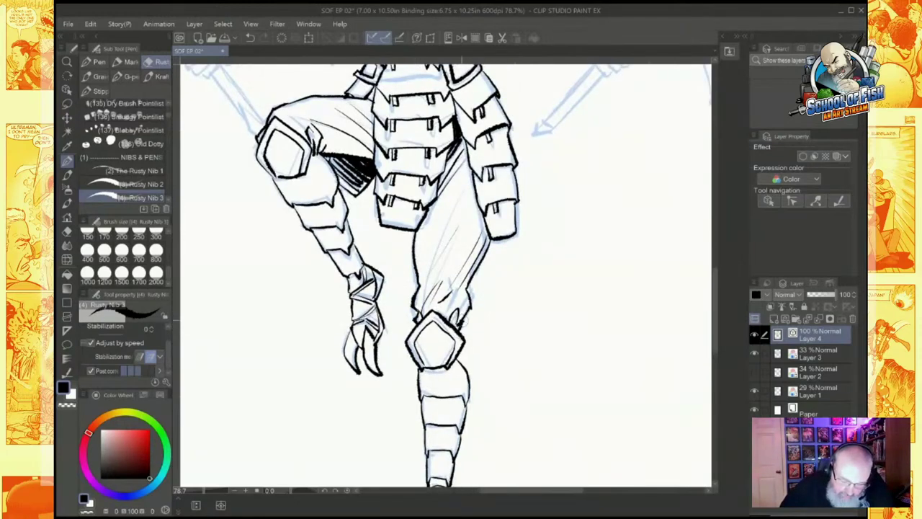
pyautogui.moveTo(474, 283); pyautogui.dragTo(463, 321)
pyautogui.moveTo(476, 273); pyautogui.dragTo(490, 241)
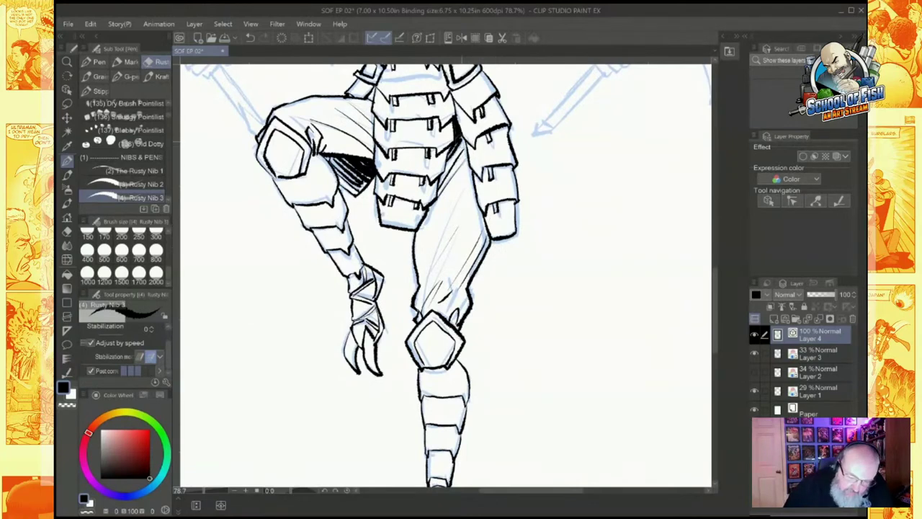
pyautogui.moveTo(469, 130); pyautogui.dragTo(459, 150)
pyautogui.moveTo(471, 142)
pyautogui.mouseDown()
pyautogui.moveTo(460, 154)
pyautogui.moveTo(465, 180)
pyautogui.moveTo(489, 245)
pyautogui.mouseUp()
pyautogui.moveTo(476, 204); pyautogui.dragTo(484, 239)
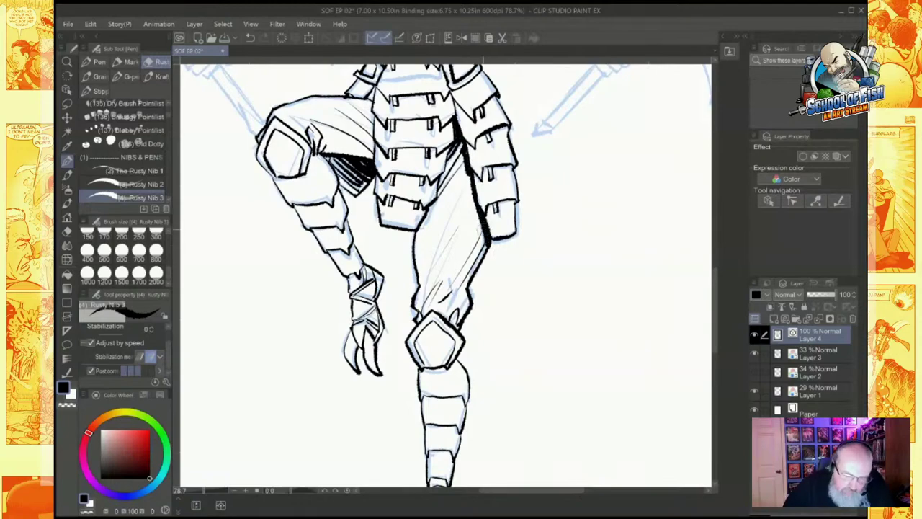
# Step: Add a heavy shadow line below the left-hand hip guard and along the skirt's edge beside the raised thigh
pyautogui.scroll(6, 447, 277)
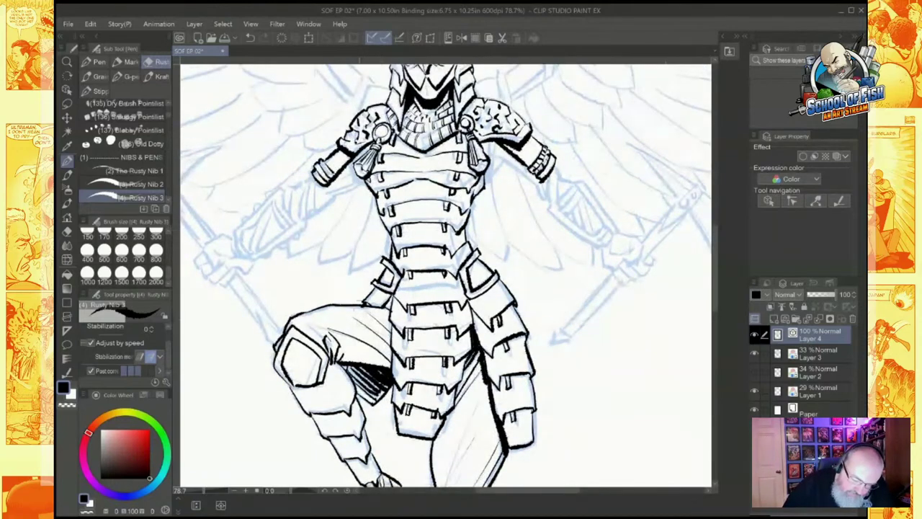
pyautogui.moveTo(360, 307); pyautogui.dragTo(392, 338)
pyautogui.moveTo(366, 306)
pyautogui.mouseDown()
pyautogui.moveTo(395, 320)
pyautogui.moveTo(382, 375)
pyautogui.moveTo(407, 466)
pyautogui.moveTo(402, 492)
pyautogui.mouseUp()
# Step: Ink the right-hand arm's folded sleeve around the elbow and the forearm's elbow and wrist bands
pyautogui.moveTo(499, 305)
pyautogui.mouseDown()
pyautogui.moveTo(517, 271)
pyautogui.moveTo(561, 329)
pyautogui.moveTo(573, 330)
pyautogui.mouseUp()
pyautogui.moveTo(562, 297)
pyautogui.mouseDown()
pyautogui.moveTo(570, 324)
pyautogui.moveTo(571, 306)
pyautogui.moveTo(593, 311)
pyautogui.moveTo(568, 335)
pyautogui.moveTo(570, 293)
pyautogui.mouseUp()
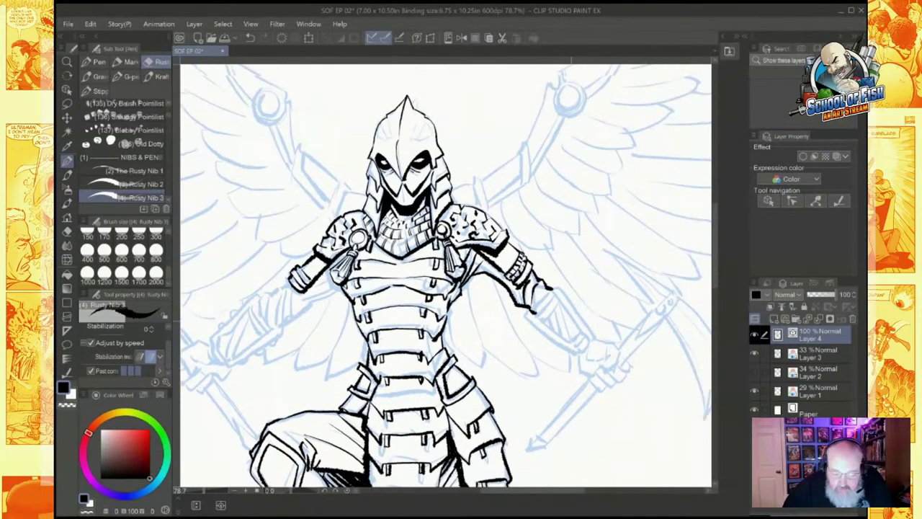
pyautogui.scroll(5, 569, 293)
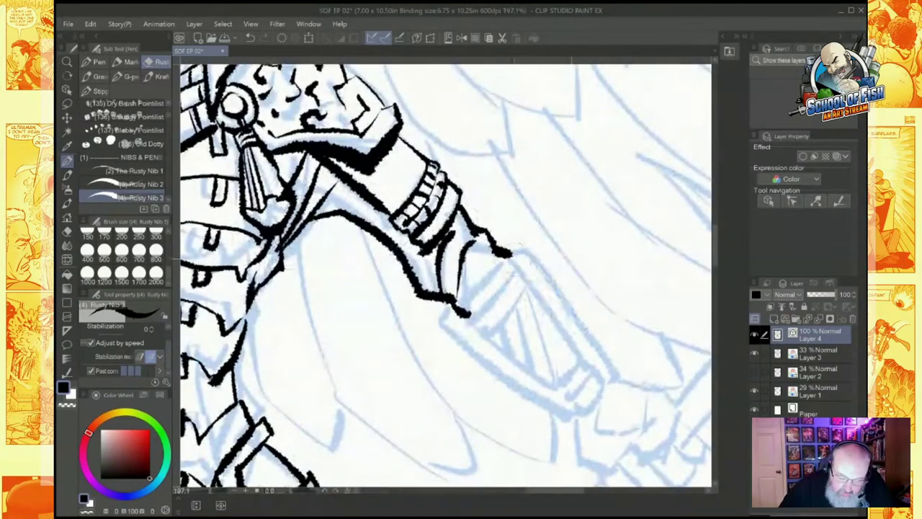
pyautogui.moveTo(515, 260)
pyautogui.mouseDown()
pyautogui.moveTo(465, 314)
pyautogui.moveTo(473, 326)
pyautogui.moveTo(529, 276)
pyautogui.moveTo(527, 258)
pyautogui.moveTo(536, 285)
pyautogui.moveTo(467, 329)
pyautogui.mouseUp()
pyautogui.moveTo(574, 375)
pyautogui.mouseDown()
pyautogui.moveTo(556, 391)
pyautogui.moveTo(561, 402)
pyautogui.moveTo(593, 353)
pyautogui.moveTo(610, 382)
pyautogui.moveTo(573, 414)
pyautogui.mouseUp()
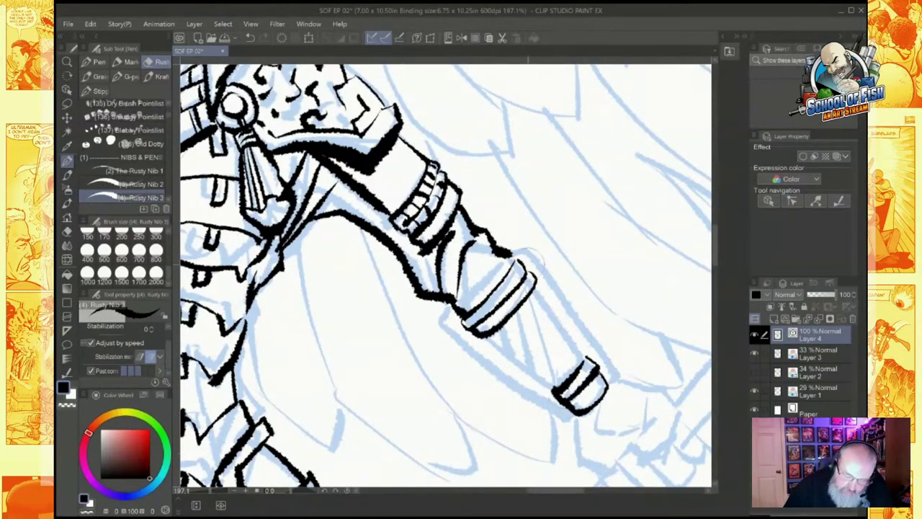
# Step: Ink the right-hand forearm's outer contours and crossing diagonal wraps between the elbow and wrist bands
pyautogui.moveTo(542, 287)
pyautogui.mouseDown()
pyautogui.moveTo(534, 308)
pyautogui.moveTo(587, 360)
pyautogui.mouseUp()
pyautogui.moveTo(553, 328)
pyautogui.mouseDown()
pyautogui.moveTo(580, 371)
pyautogui.moveTo(565, 385)
pyautogui.mouseUp()
pyautogui.moveTo(535, 295); pyautogui.dragTo(551, 385)
pyautogui.moveTo(512, 324)
pyautogui.mouseDown()
pyautogui.moveTo(534, 356)
pyautogui.moveTo(513, 364)
pyautogui.mouseUp()
pyautogui.moveTo(481, 337); pyautogui.dragTo(523, 381)
pyautogui.moveTo(532, 321); pyautogui.dragTo(547, 397)
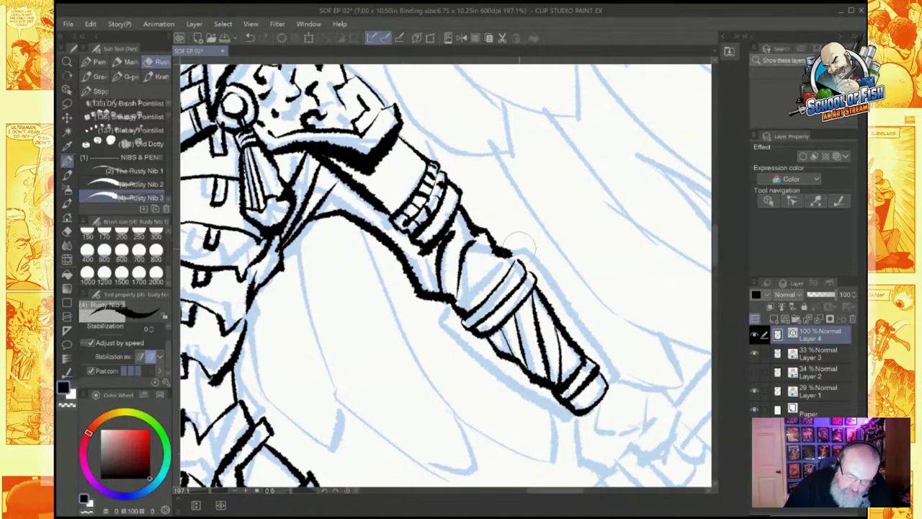
# Step: Ink the forearm guard's edges along both sides of the right-hand forearm with small rounded studs
pyautogui.moveTo(517, 246)
pyautogui.mouseDown()
pyautogui.moveTo(580, 309)
pyautogui.moveTo(614, 368)
pyautogui.moveTo(609, 379)
pyautogui.moveTo(557, 269)
pyautogui.moveTo(614, 371)
pyautogui.mouseUp()
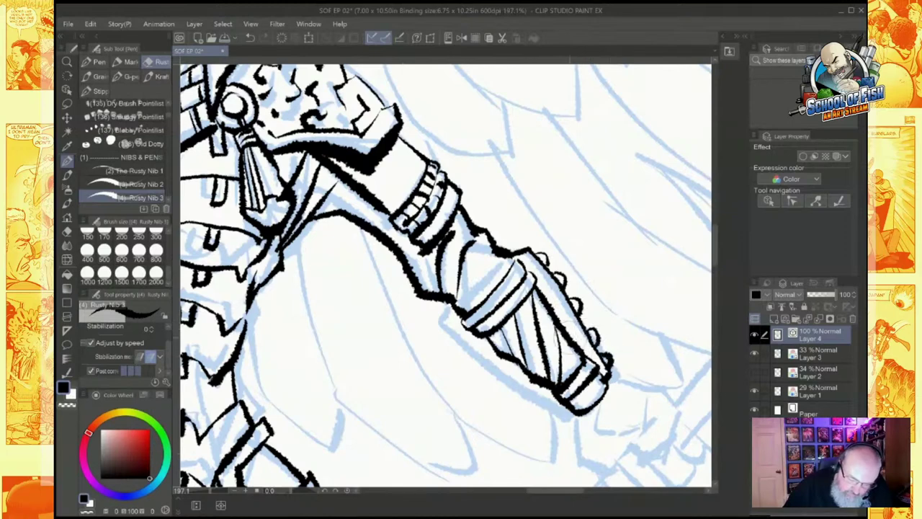
pyautogui.moveTo(439, 317)
pyautogui.mouseDown()
pyautogui.moveTo(505, 382)
pyautogui.moveTo(564, 423)
pyautogui.moveTo(571, 416)
pyautogui.mouseUp()
pyautogui.moveTo(441, 328)
pyautogui.mouseDown()
pyautogui.moveTo(528, 404)
pyautogui.moveTo(392, 284)
pyautogui.moveTo(427, 271)
pyautogui.moveTo(404, 247)
pyautogui.moveTo(433, 251)
pyautogui.moveTo(444, 269)
pyautogui.moveTo(435, 302)
pyautogui.moveTo(423, 267)
pyautogui.moveTo(463, 294)
pyautogui.moveTo(454, 307)
pyautogui.moveTo(440, 299)
pyautogui.moveTo(448, 320)
pyautogui.moveTo(456, 308)
pyautogui.moveTo(437, 323)
pyautogui.moveTo(406, 304)
pyautogui.moveTo(409, 293)
pyautogui.moveTo(417, 307)
pyautogui.moveTo(399, 300)
pyautogui.moveTo(400, 321)
pyautogui.moveTo(427, 340)
pyautogui.moveTo(387, 322)
pyautogui.moveTo(416, 349)
pyautogui.mouseUp()
# Step: Ink the right-hand fist with curled fingers gripping the weapon's handle
pyautogui.hotkey('ctrl', '-')
pyautogui.moveTo(415, 349)
pyautogui.mouseDown()
pyautogui.moveTo(434, 331)
pyautogui.moveTo(398, 331)
pyautogui.mouseUp()
pyautogui.moveTo(368, 260)
pyautogui.mouseDown()
pyautogui.moveTo(367, 299)
pyautogui.moveTo(386, 303)
pyautogui.moveTo(398, 303)
pyautogui.moveTo(405, 286)
pyautogui.moveTo(406, 295)
pyautogui.moveTo(384, 267)
pyautogui.moveTo(414, 278)
pyautogui.mouseUp()
pyautogui.hotkey('ctrl', '-')
pyautogui.hotkey('ctrl', '-')
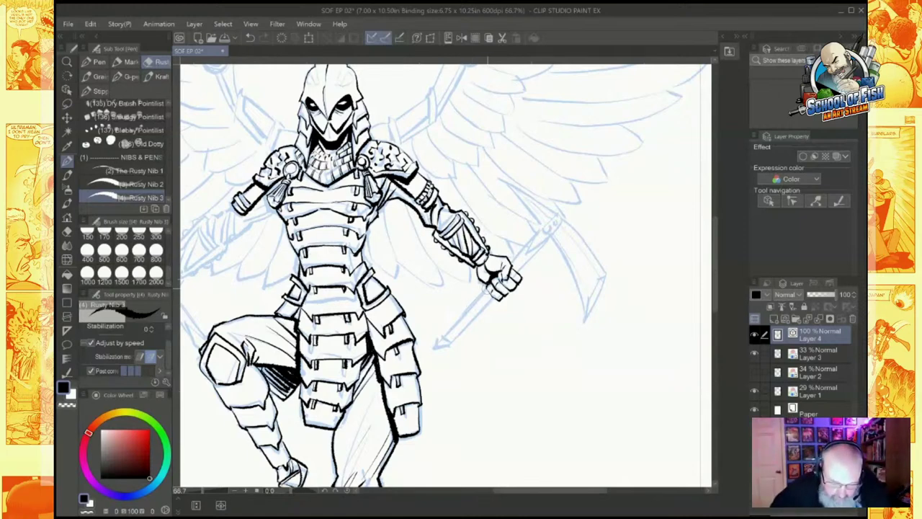
# Step: Ink the right-hand weapon's handle above and below the fist, with a pointed butt and rivets at the head end
pyautogui.moveTo(494, 286)
pyautogui.mouseDown()
pyautogui.moveTo(446, 333)
pyautogui.moveTo(496, 291)
pyautogui.mouseUp()
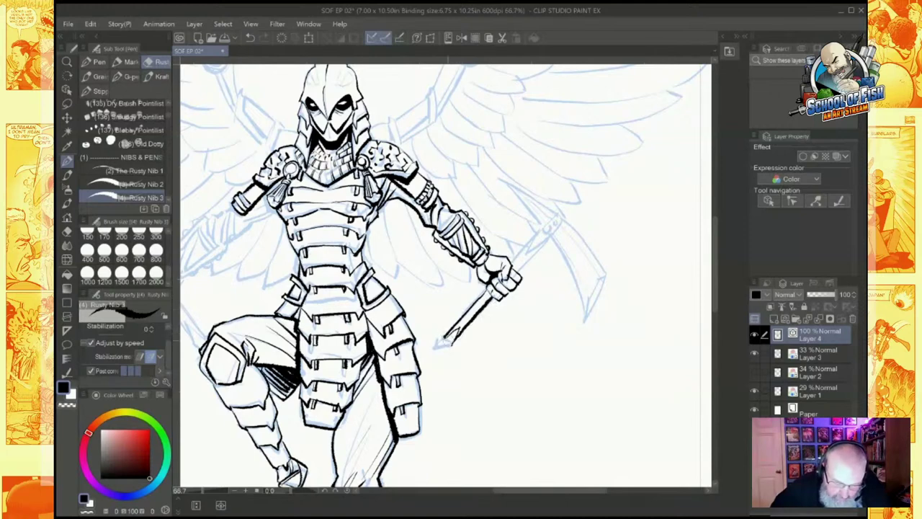
pyautogui.moveTo(445, 334)
pyautogui.mouseDown()
pyautogui.moveTo(436, 351)
pyautogui.moveTo(452, 345)
pyautogui.mouseUp()
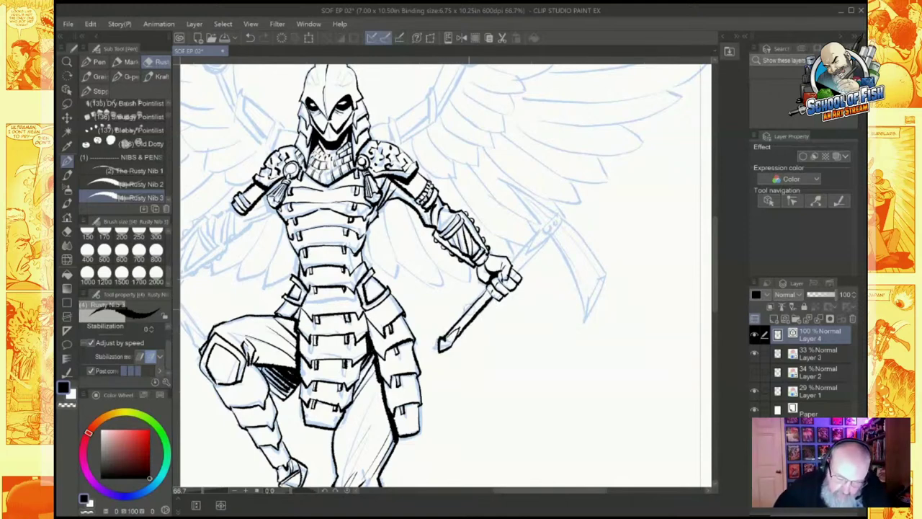
pyautogui.moveTo(516, 274); pyautogui.dragTo(552, 235)
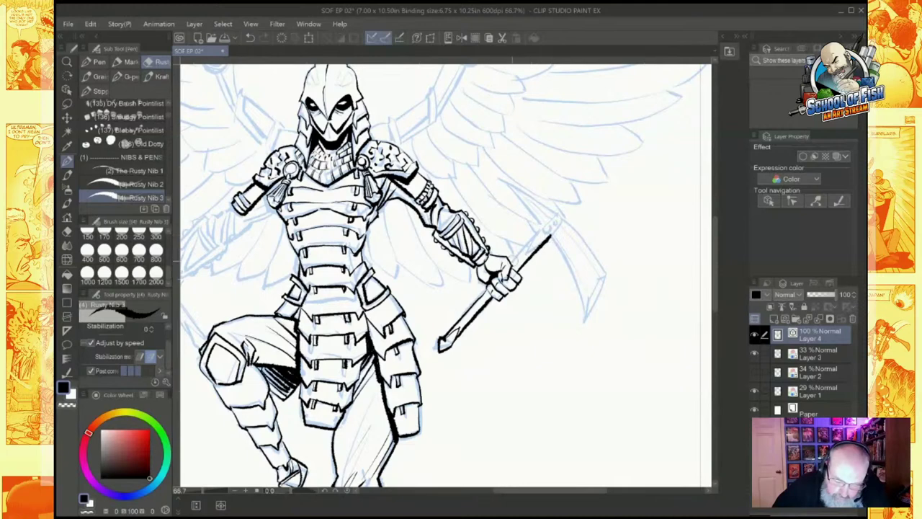
pyautogui.moveTo(512, 262); pyautogui.dragTo(566, 205)
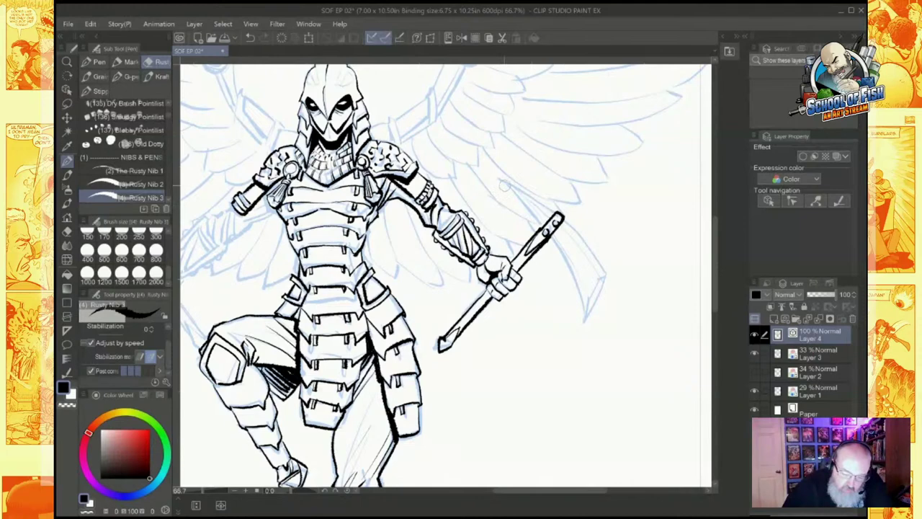
# Step: Ink the right-hand weapon's head with a pointed rear spike and a large curved blade with inner bevel lines
pyautogui.moveTo(500, 180); pyautogui.dragTo(542, 229)
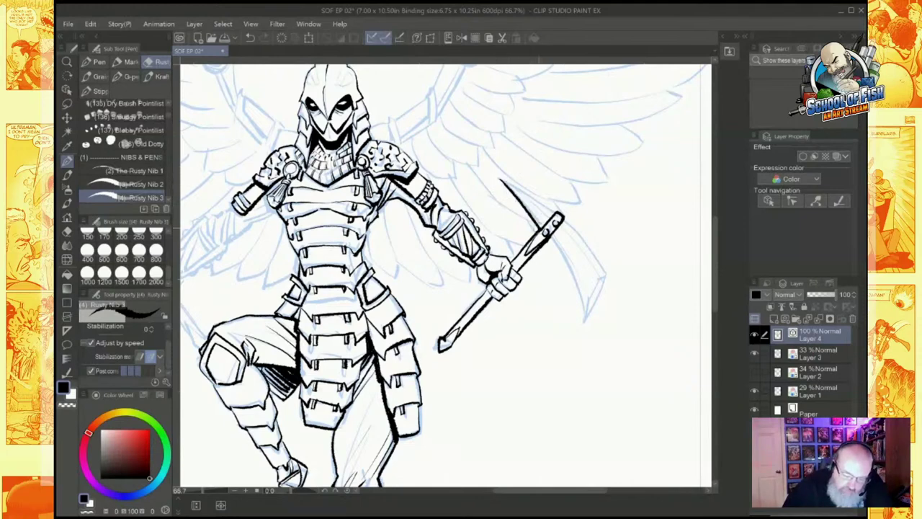
pyautogui.moveTo(508, 182); pyautogui.dragTo(553, 213)
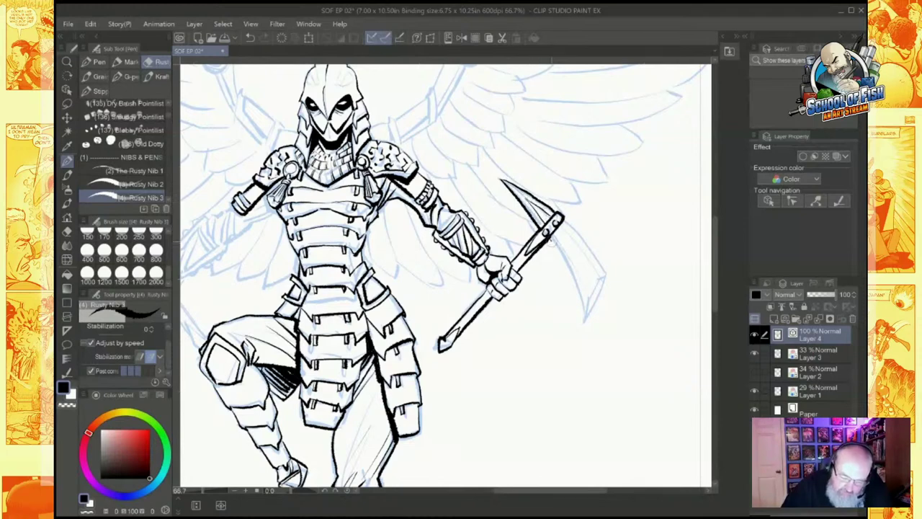
pyautogui.moveTo(551, 239); pyautogui.dragTo(585, 312)
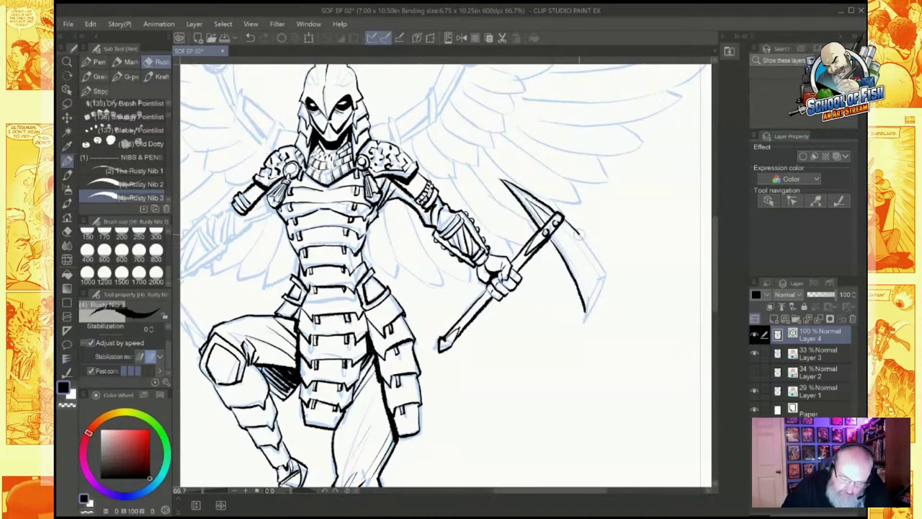
pyautogui.moveTo(579, 234)
pyautogui.mouseDown()
pyautogui.moveTo(607, 271)
pyautogui.moveTo(582, 318)
pyautogui.mouseUp()
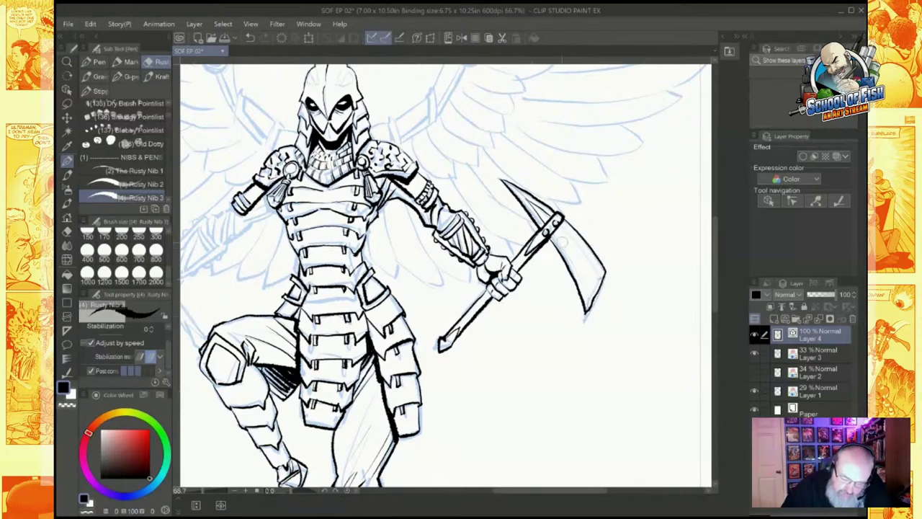
pyautogui.moveTo(554, 232); pyautogui.dragTo(586, 282)
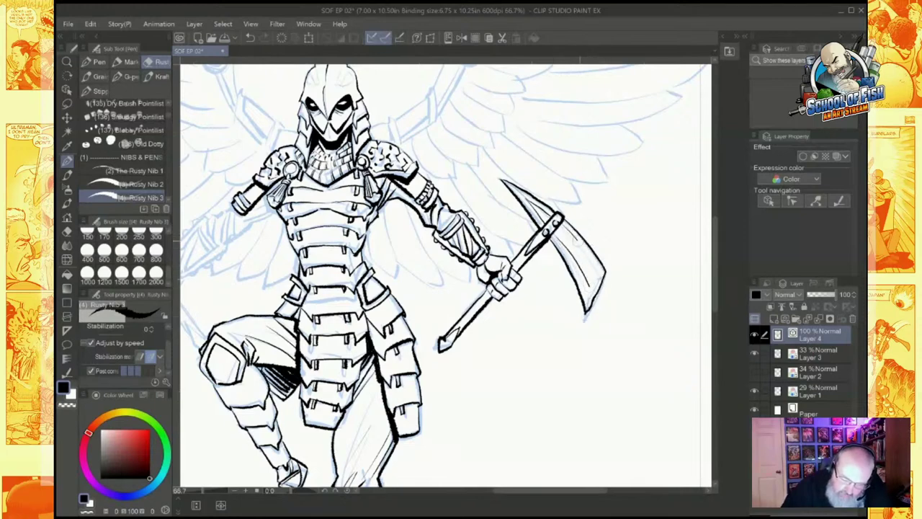
pyautogui.moveTo(572, 237); pyautogui.dragTo(598, 274)
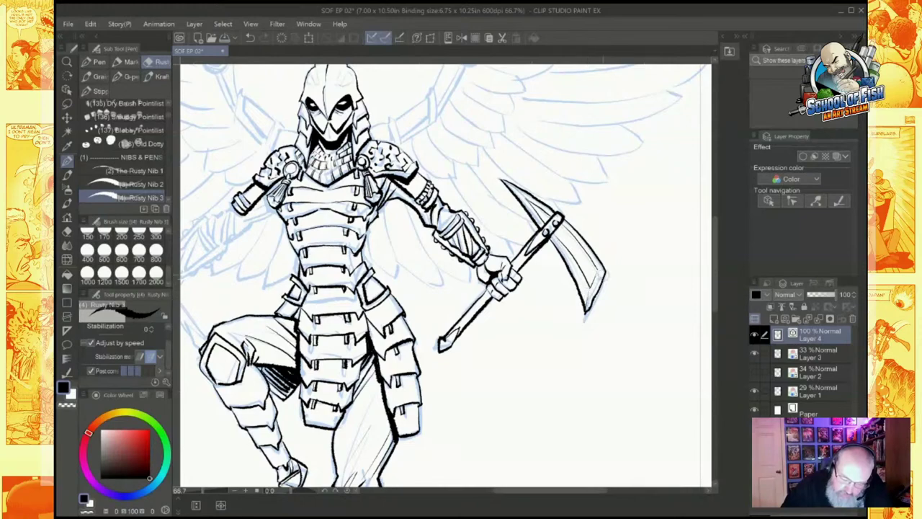
# Step: Ink the left-hand arm's folded sleeve and outer contours from the upper-arm band to the elbow
pyautogui.moveTo(360, 274); pyautogui.dragTo(585, 283)
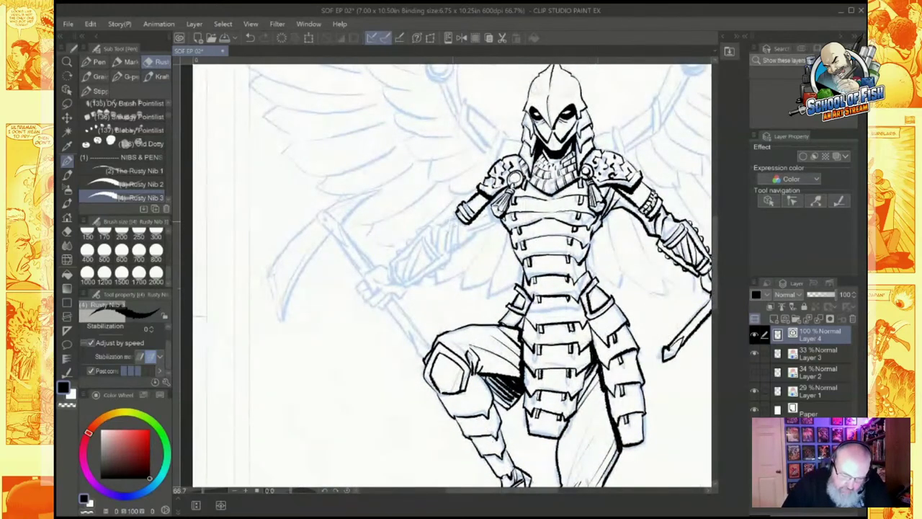
pyautogui.moveTo(456, 222); pyautogui.dragTo(452, 240)
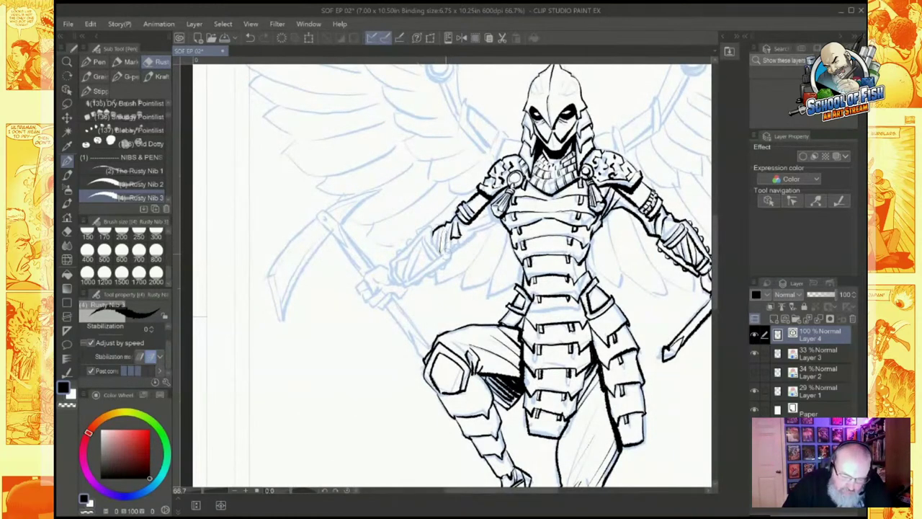
pyautogui.moveTo(506, 214); pyautogui.dragTo(479, 235)
pyautogui.moveTo(487, 218); pyautogui.dragTo(477, 228)
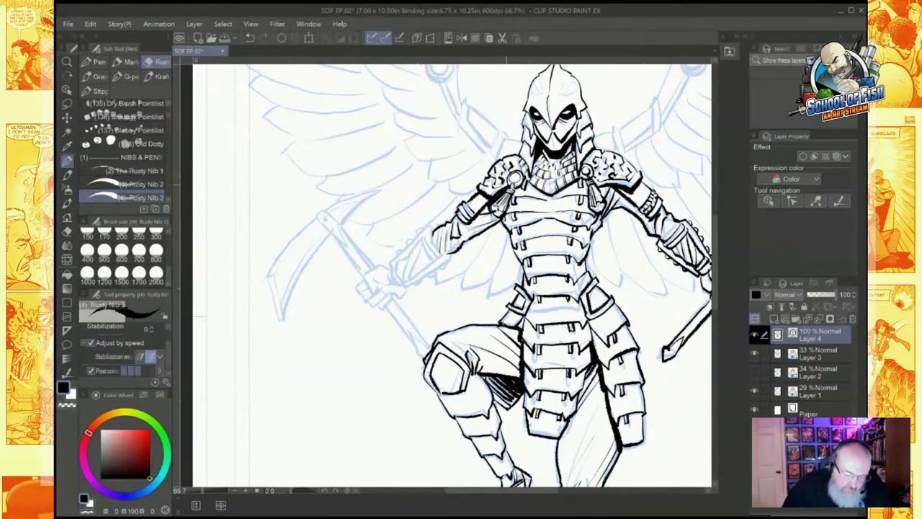
# Step: Ink the left-hand forearm's curved elbow band and the diagonal wraps running down to the wrist
pyautogui.scroll(5, 441, 244)
pyautogui.moveTo(420, 197); pyautogui.dragTo(462, 272)
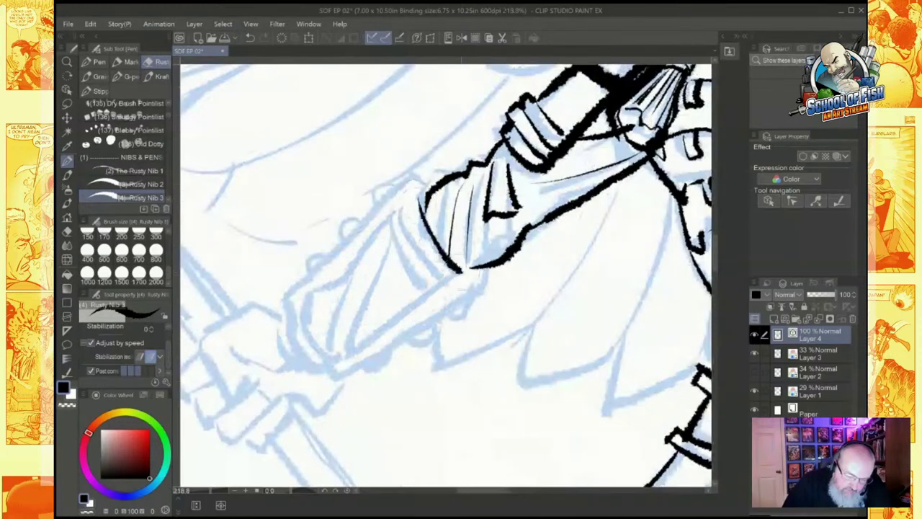
pyautogui.moveTo(418, 199)
pyautogui.mouseDown()
pyautogui.moveTo(425, 259)
pyautogui.moveTo(459, 273)
pyautogui.mouseUp()
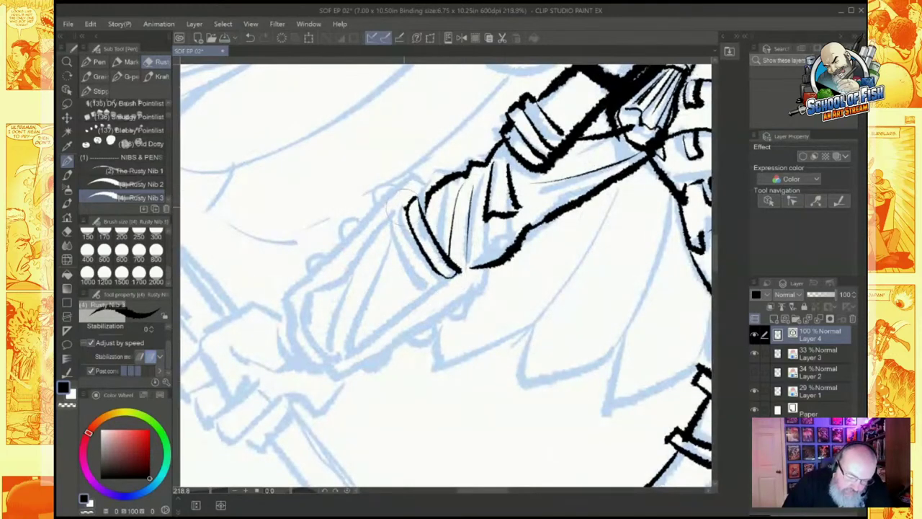
pyautogui.moveTo(406, 207)
pyautogui.mouseDown()
pyautogui.moveTo(406, 265)
pyautogui.moveTo(432, 286)
pyautogui.mouseUp()
pyautogui.moveTo(395, 206)
pyautogui.mouseDown()
pyautogui.moveTo(341, 285)
pyautogui.moveTo(314, 293)
pyautogui.moveTo(309, 322)
pyautogui.moveTo(336, 356)
pyautogui.mouseUp()
pyautogui.moveTo(344, 283); pyautogui.dragTo(337, 355)
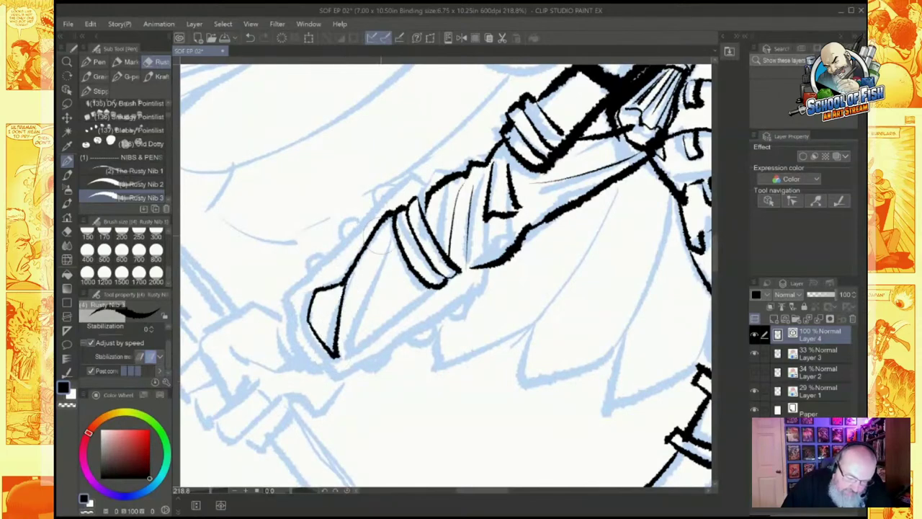
pyautogui.moveTo(381, 236)
pyautogui.mouseDown()
pyautogui.moveTo(353, 341)
pyautogui.moveTo(382, 323)
pyautogui.mouseUp()
pyautogui.moveTo(336, 355); pyautogui.dragTo(434, 289)
# Step: Ink the curved double band around the left-hand wrist
pyautogui.moveTo(303, 315); pyautogui.dragTo(330, 353)
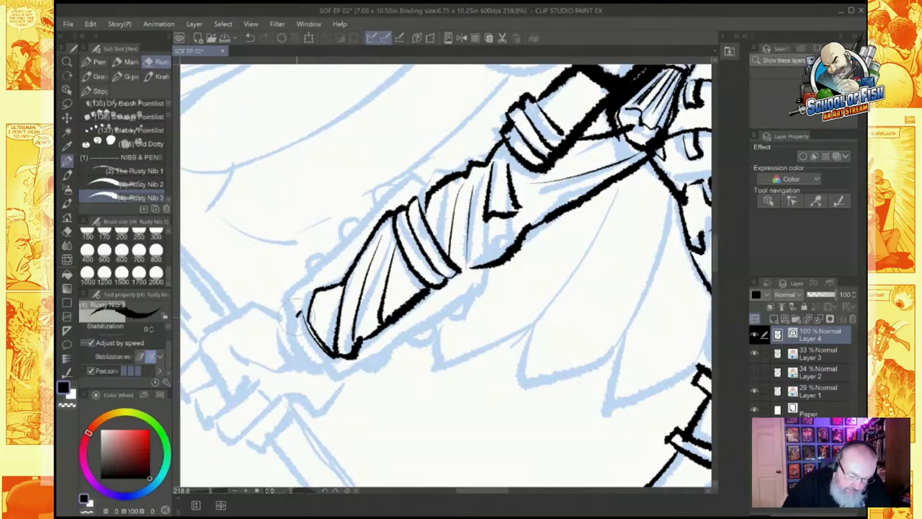
pyautogui.moveTo(296, 321); pyautogui.dragTo(322, 367)
pyautogui.moveTo(322, 368); pyautogui.dragTo(335, 358)
pyautogui.moveTo(301, 315)
pyautogui.mouseDown()
pyautogui.moveTo(298, 369)
pyautogui.moveTo(330, 379)
pyautogui.mouseUp()
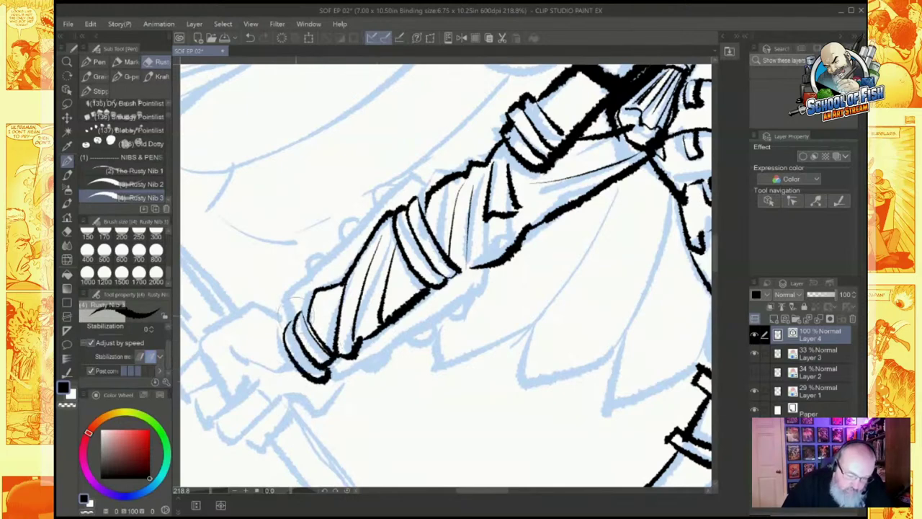
# Step: Ink the left-hand forearm guard's long outer edges and add rounded studs along both sides
pyautogui.moveTo(283, 328)
pyautogui.mouseDown()
pyautogui.moveTo(285, 293)
pyautogui.moveTo(302, 273)
pyautogui.moveTo(413, 175)
pyautogui.moveTo(435, 184)
pyautogui.mouseUp()
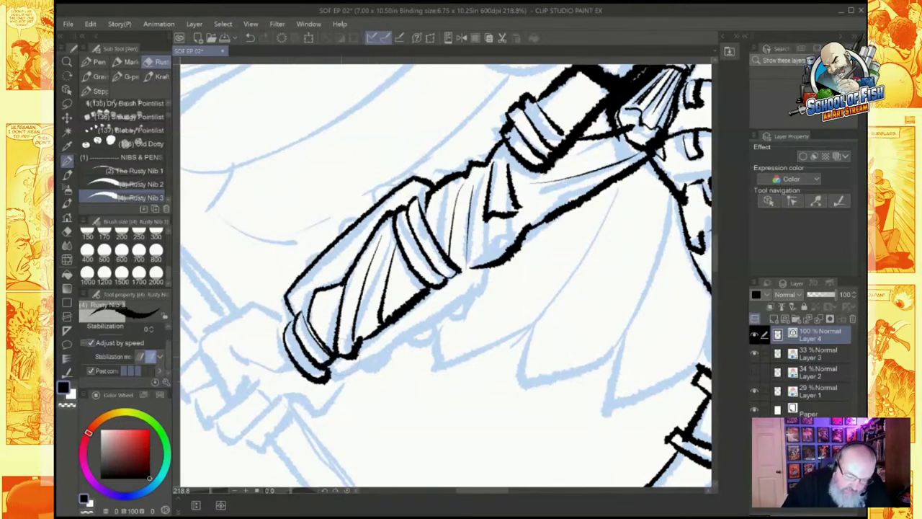
pyautogui.moveTo(328, 375)
pyautogui.mouseDown()
pyautogui.moveTo(465, 299)
pyautogui.moveTo(504, 245)
pyautogui.mouseUp()
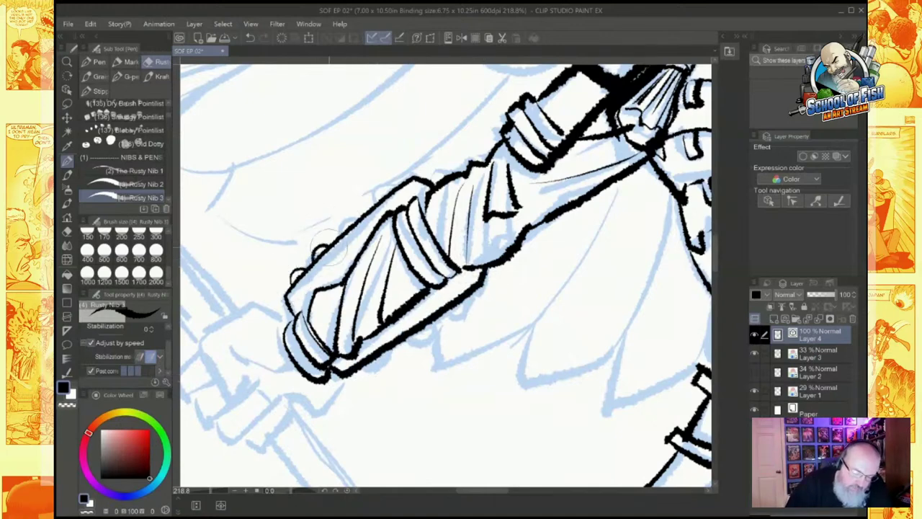
pyautogui.moveTo(313, 256); pyautogui.dragTo(326, 251)
pyautogui.moveTo(345, 227); pyautogui.dragTo(394, 189)
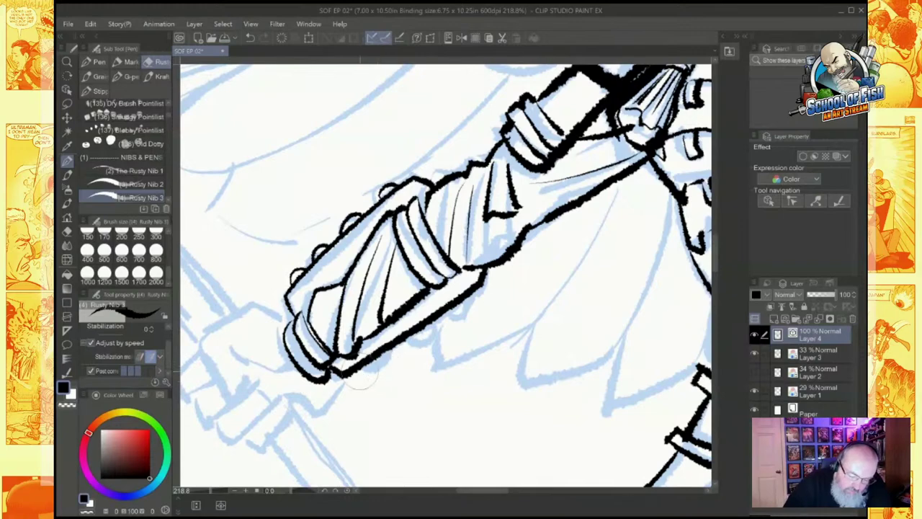
pyautogui.moveTo(360, 374)
pyautogui.mouseDown()
pyautogui.moveTo(403, 352)
pyautogui.moveTo(389, 355)
pyautogui.moveTo(418, 324)
pyautogui.moveTo(440, 330)
pyautogui.moveTo(418, 326)
pyautogui.moveTo(468, 301)
pyautogui.mouseUp()
# Step: Ink the left-hand fist with its thumb, curled fingers and wrist contour around the weapon's handle
pyautogui.moveTo(300, 347); pyautogui.dragTo(467, 275)
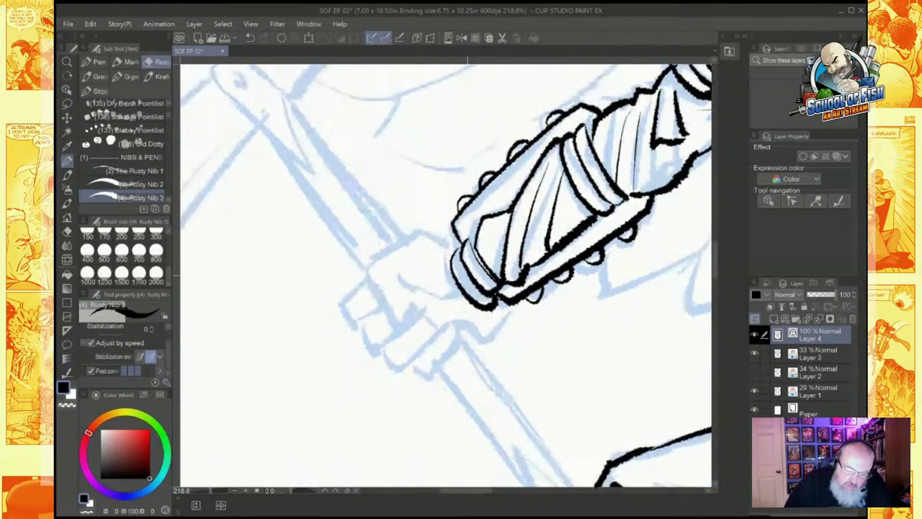
pyautogui.moveTo(453, 242)
pyautogui.mouseDown()
pyautogui.moveTo(418, 235)
pyautogui.moveTo(376, 268)
pyautogui.moveTo(399, 330)
pyautogui.moveTo(418, 312)
pyautogui.moveTo(407, 267)
pyautogui.moveTo(419, 289)
pyautogui.moveTo(443, 294)
pyautogui.moveTo(444, 282)
pyautogui.moveTo(492, 327)
pyautogui.moveTo(493, 312)
pyautogui.moveTo(470, 345)
pyautogui.mouseUp()
pyautogui.moveTo(446, 301); pyautogui.dragTo(463, 333)
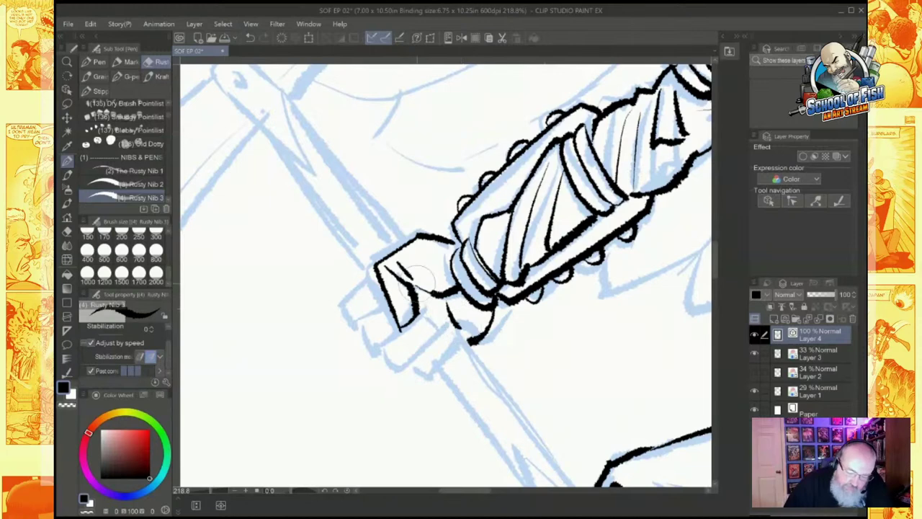
pyautogui.moveTo(370, 272)
pyautogui.mouseDown()
pyautogui.moveTo(351, 302)
pyautogui.moveTo(361, 320)
pyautogui.moveTo(379, 313)
pyautogui.moveTo(378, 343)
pyautogui.moveTo(404, 326)
pyautogui.mouseUp()
pyautogui.moveTo(427, 287)
pyautogui.mouseDown()
pyautogui.moveTo(420, 345)
pyautogui.moveTo(412, 335)
pyautogui.moveTo(410, 356)
pyautogui.moveTo(391, 347)
pyautogui.moveTo(437, 342)
pyautogui.mouseUp()
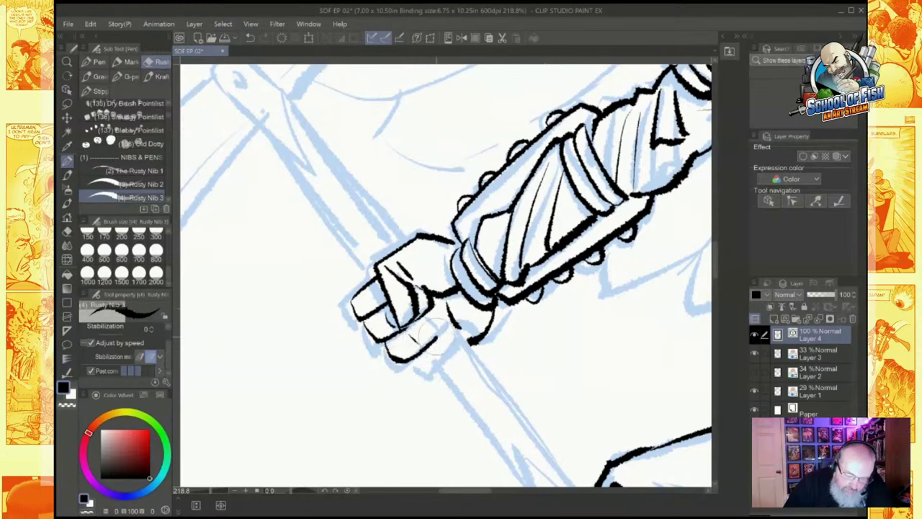
pyautogui.moveTo(436, 307)
pyautogui.mouseDown()
pyautogui.moveTo(437, 368)
pyautogui.moveTo(458, 321)
pyautogui.mouseUp()
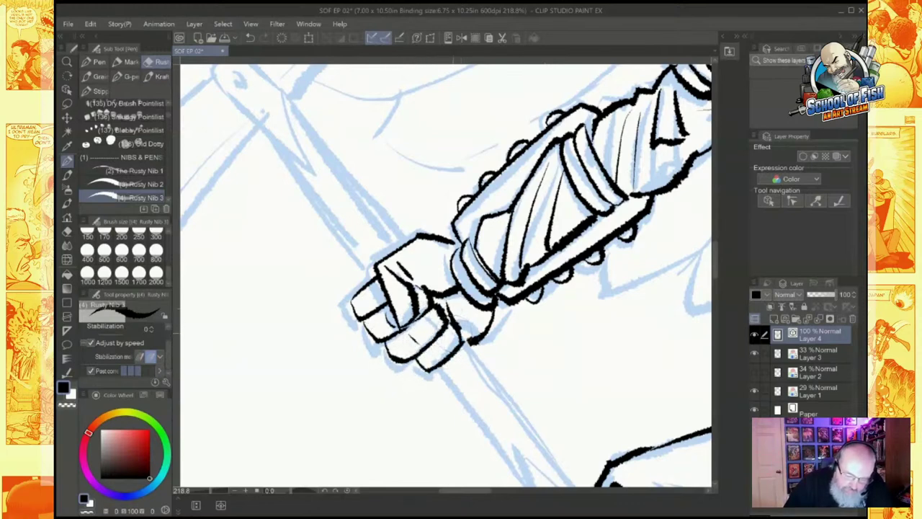
# Step: Ink the long edges of the left-hand weapon's handle on both sides of the fist, including its riveted lower end
pyautogui.scroll(-6, 459, 318)
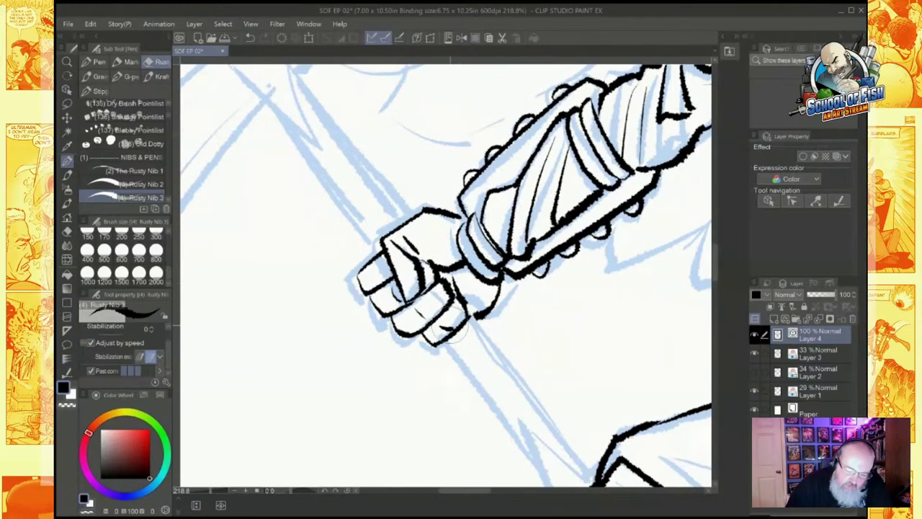
pyautogui.moveTo(632, 247); pyautogui.dragTo(542, 299)
pyautogui.scroll(4, 451, 322)
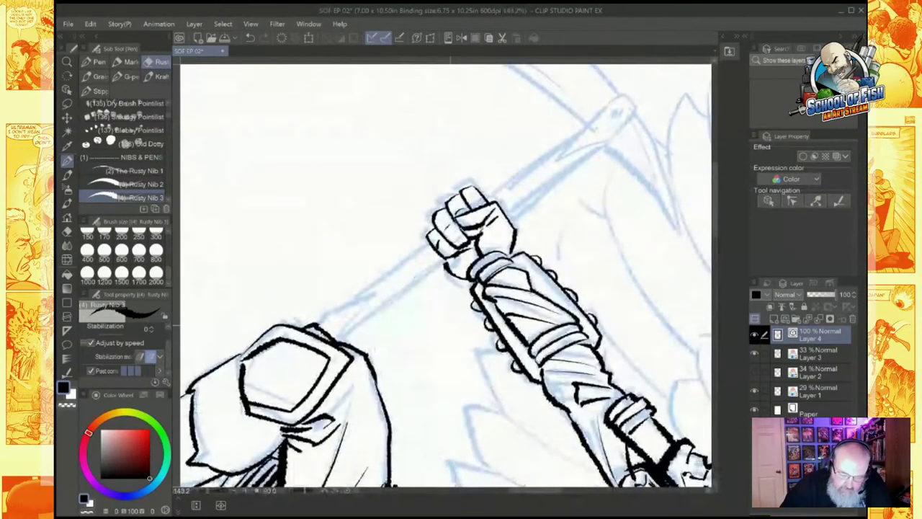
pyautogui.moveTo(346, 338); pyautogui.dragTo(442, 262)
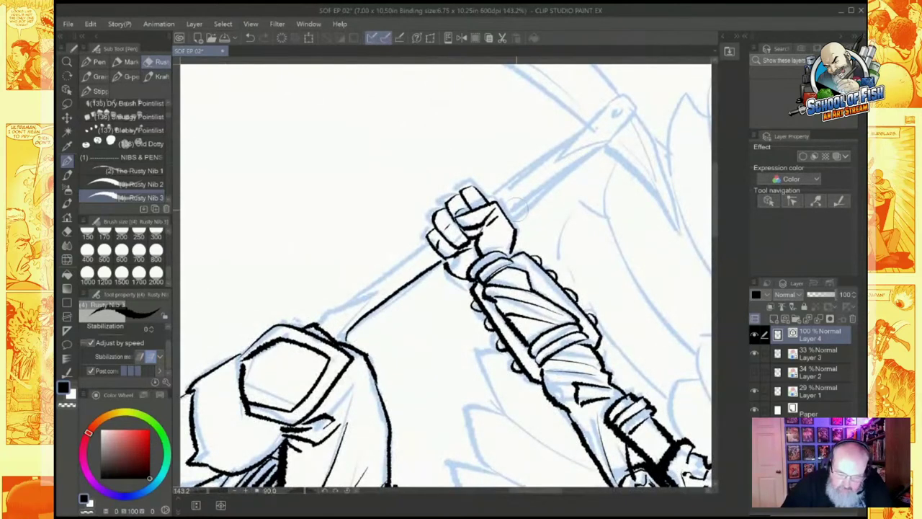
pyautogui.moveTo(507, 216); pyautogui.dragTo(607, 149)
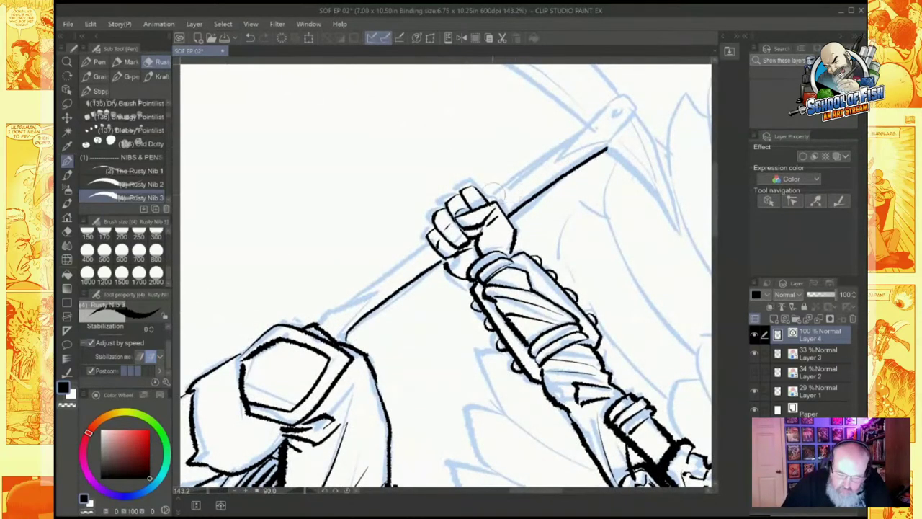
pyautogui.moveTo(484, 195); pyautogui.dragTo(588, 130)
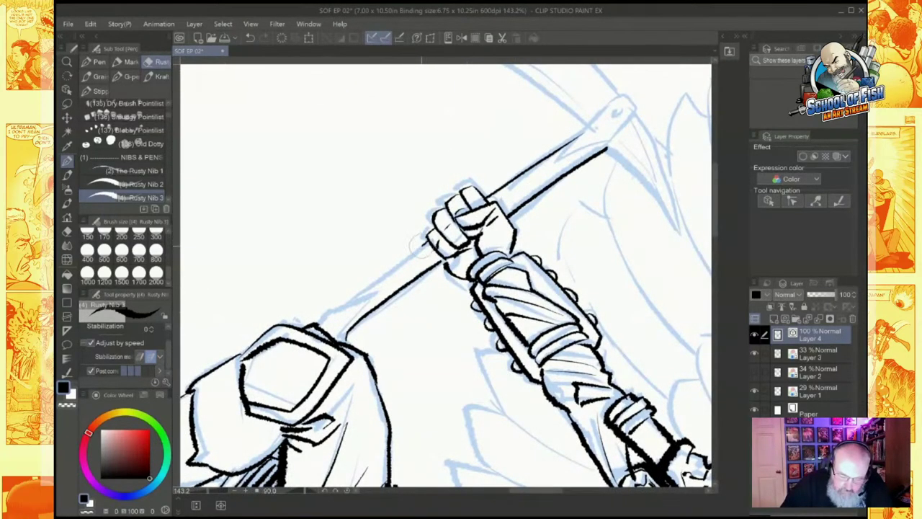
pyautogui.moveTo(420, 245)
pyautogui.mouseDown()
pyautogui.moveTo(317, 310)
pyautogui.moveTo(320, 321)
pyautogui.moveTo(352, 319)
pyautogui.moveTo(385, 290)
pyautogui.moveTo(343, 309)
pyautogui.moveTo(343, 334)
pyautogui.mouseUp()
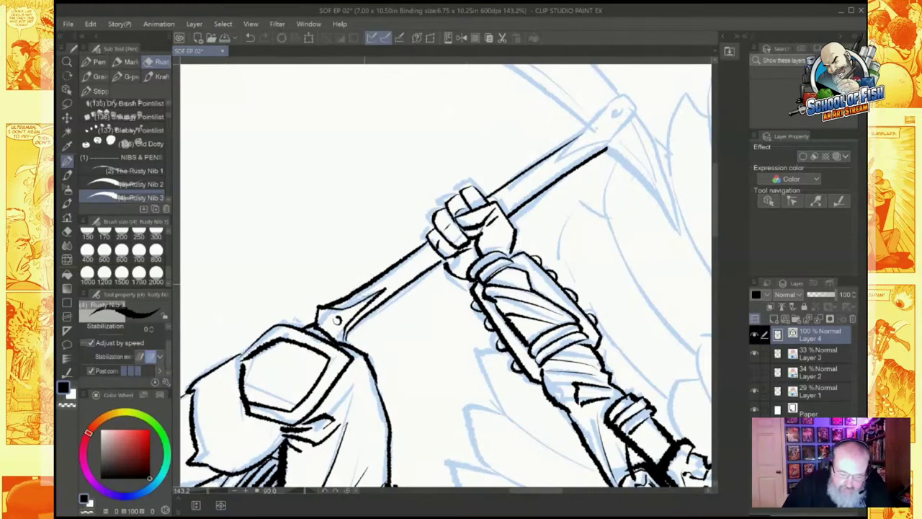
# Step: Ink the handle's rounded upper end with its pointed notch and two small rivets
pyautogui.moveTo(547, 187); pyautogui.dragTo(360, 324)
pyautogui.moveTo(362, 292)
pyautogui.mouseDown()
pyautogui.moveTo(393, 268)
pyautogui.moveTo(419, 283)
pyautogui.moveTo(416, 262)
pyautogui.moveTo(401, 268)
pyautogui.moveTo(434, 243)
pyautogui.moveTo(454, 248)
pyautogui.moveTo(454, 263)
pyautogui.moveTo(418, 283)
pyautogui.mouseUp()
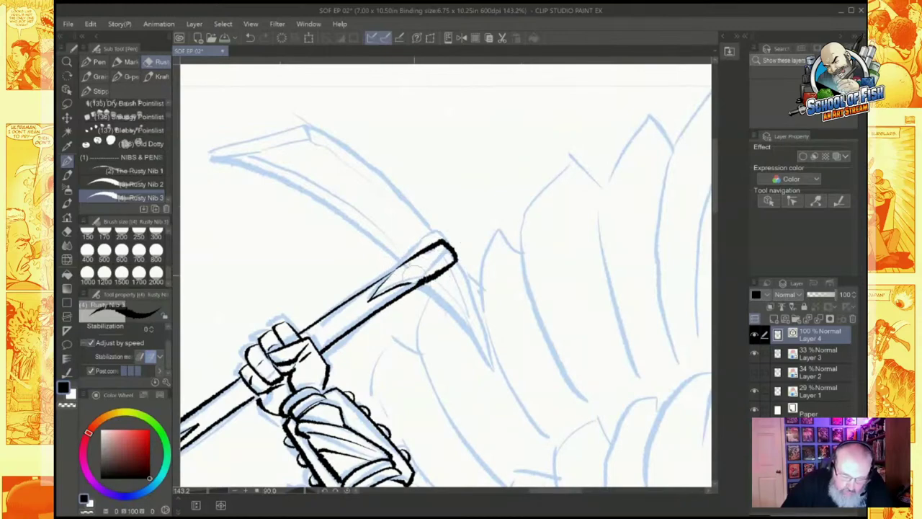
pyautogui.moveTo(434, 252); pyautogui.dragTo(459, 310)
pyautogui.moveTo(518, 340); pyautogui.dragTo(489, 253)
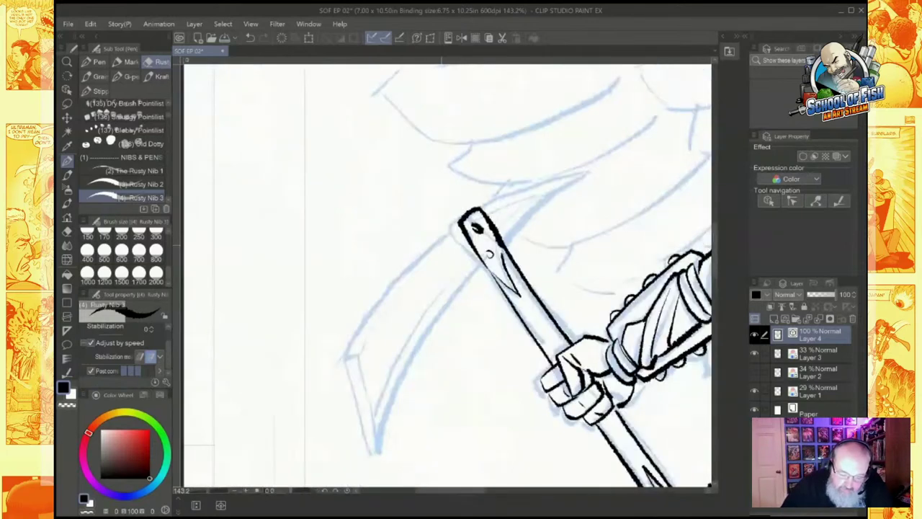
# Step: Ink the left-hand weapon's curved blade and short rear spike, including their inner bevel lines
pyautogui.moveTo(344, 356)
pyautogui.mouseDown()
pyautogui.moveTo(371, 310)
pyautogui.moveTo(456, 217)
pyautogui.moveTo(583, 166)
pyautogui.moveTo(437, 327)
pyautogui.moveTo(376, 455)
pyautogui.mouseUp()
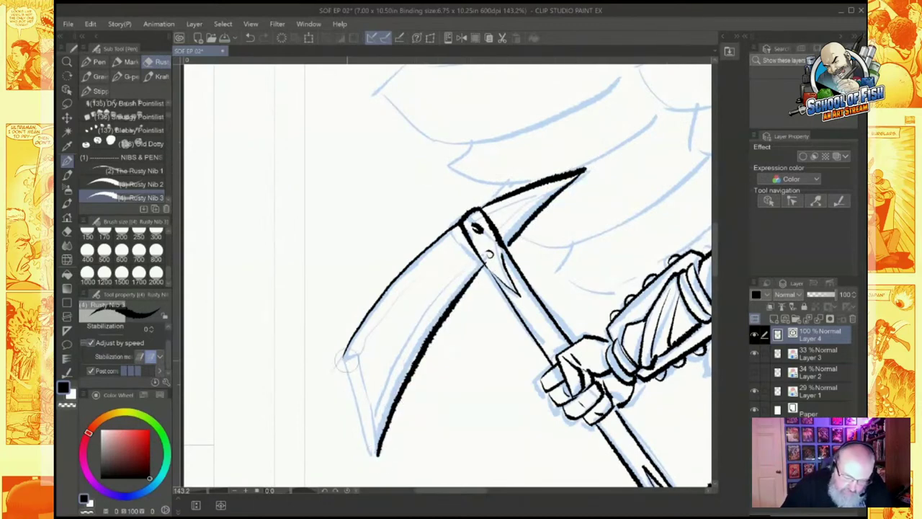
pyautogui.moveTo(341, 355); pyautogui.dragTo(376, 453)
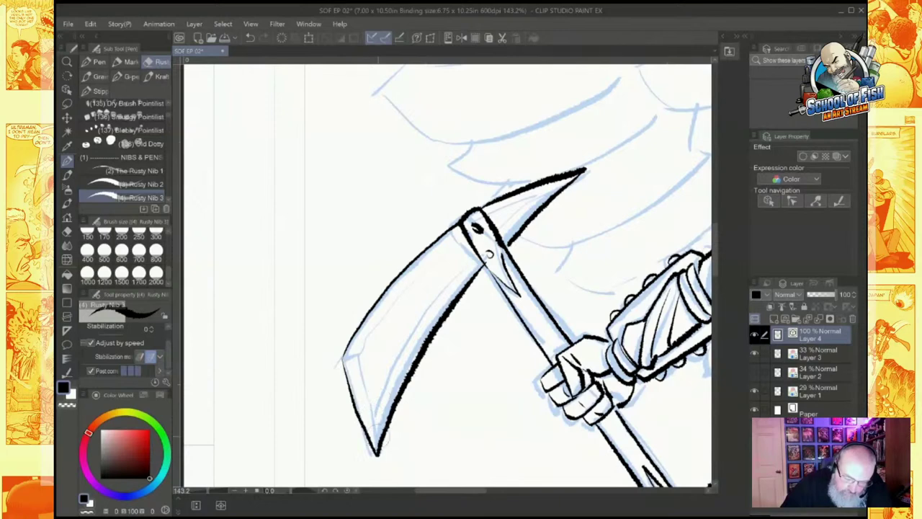
pyautogui.moveTo(373, 400); pyautogui.dragTo(376, 448)
pyautogui.moveTo(345, 356)
pyautogui.mouseDown()
pyautogui.moveTo(363, 353)
pyautogui.moveTo(461, 232)
pyautogui.moveTo(367, 387)
pyautogui.moveTo(374, 396)
pyautogui.moveTo(488, 250)
pyautogui.mouseUp()
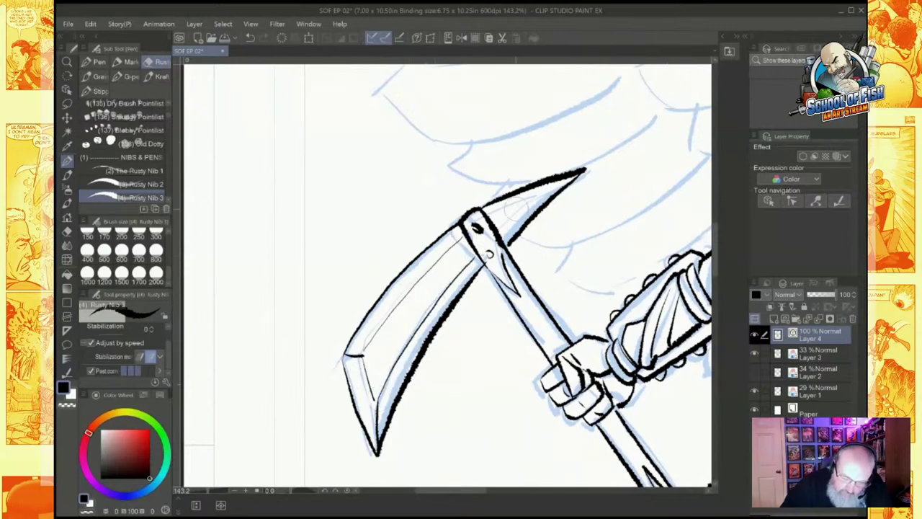
pyautogui.moveTo(489, 217)
pyautogui.mouseDown()
pyautogui.moveTo(544, 191)
pyautogui.moveTo(506, 234)
pyautogui.mouseUp()
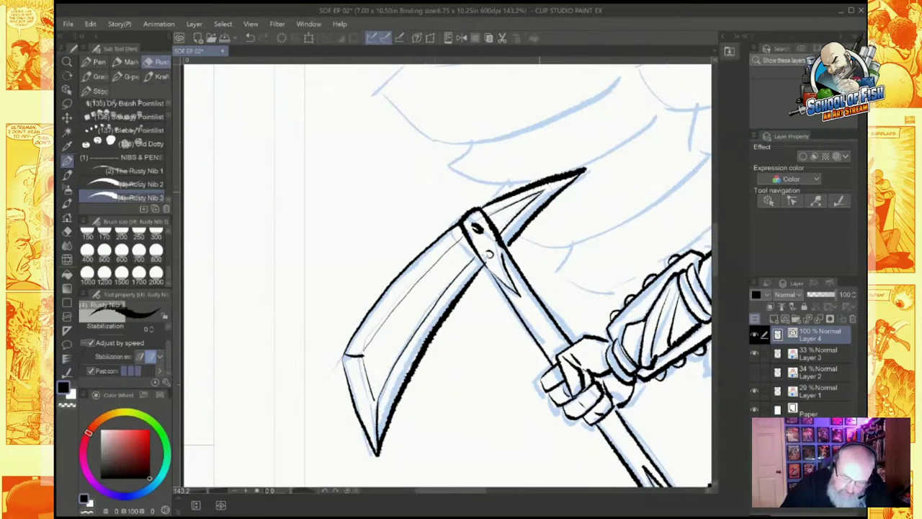
pyautogui.moveTo(547, 187)
pyautogui.mouseDown()
pyautogui.moveTo(585, 169)
pyautogui.moveTo(588, 112)
pyautogui.mouseUp()
# Step: Ink the curved form behind the right-hand shoulder and the narrow upright bracket at that wing's base
pyautogui.scroll(-2, 604, 290)
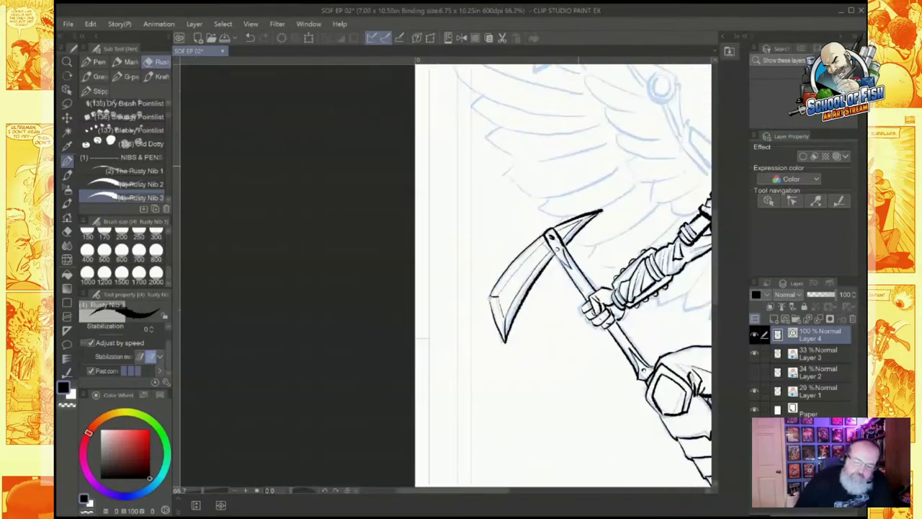
pyautogui.moveTo(604, 289); pyautogui.dragTo(312, 288)
pyautogui.moveTo(461, 374); pyautogui.dragTo(443, 171)
pyautogui.moveTo(454, 137); pyautogui.dragTo(430, 469)
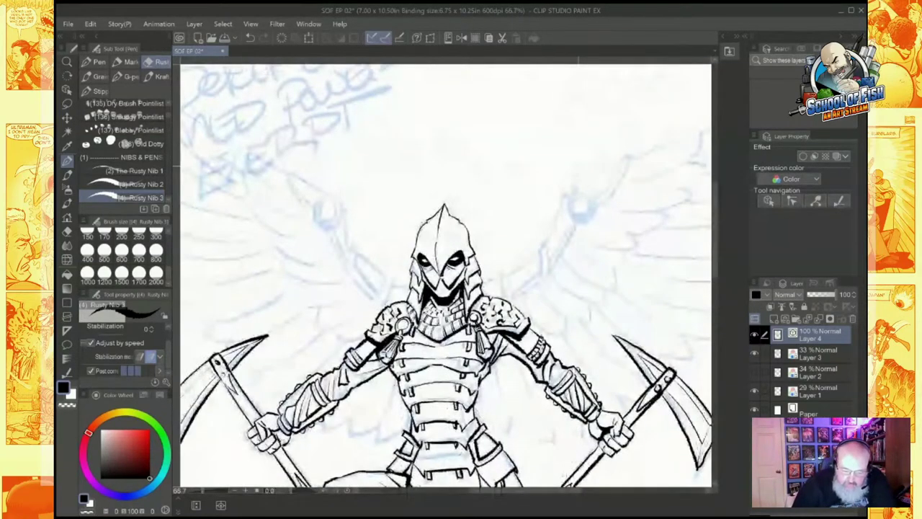
pyautogui.scroll(3, 521, 275)
pyautogui.moveTo(425, 335)
pyautogui.mouseDown()
pyautogui.moveTo(317, 356)
pyautogui.moveTo(314, 335)
pyautogui.moveTo(327, 329)
pyautogui.moveTo(336, 344)
pyautogui.mouseUp()
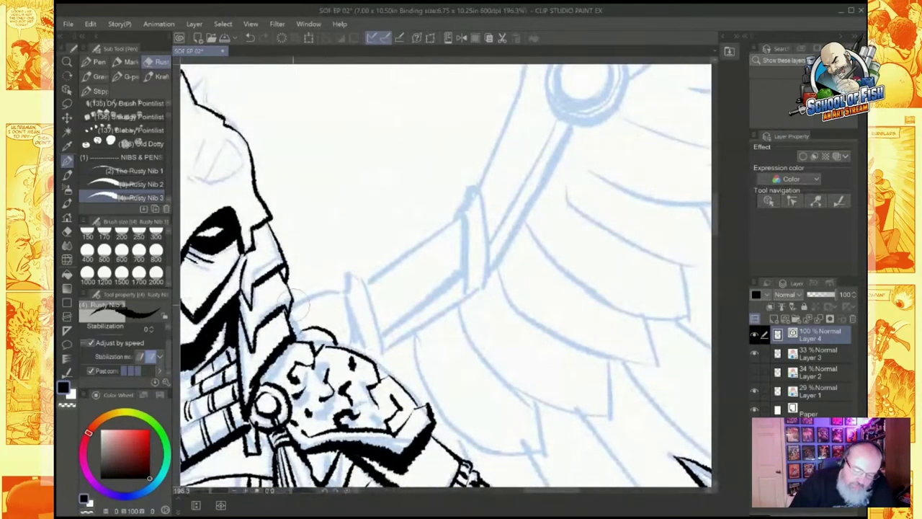
pyautogui.moveTo(291, 307)
pyautogui.mouseDown()
pyautogui.moveTo(340, 296)
pyautogui.moveTo(349, 305)
pyautogui.mouseUp()
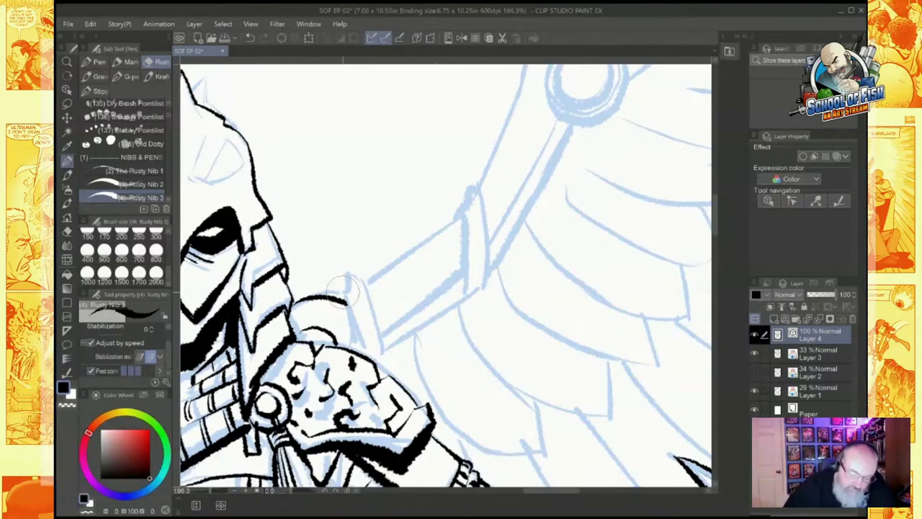
pyautogui.moveTo(344, 287); pyautogui.dragTo(355, 343)
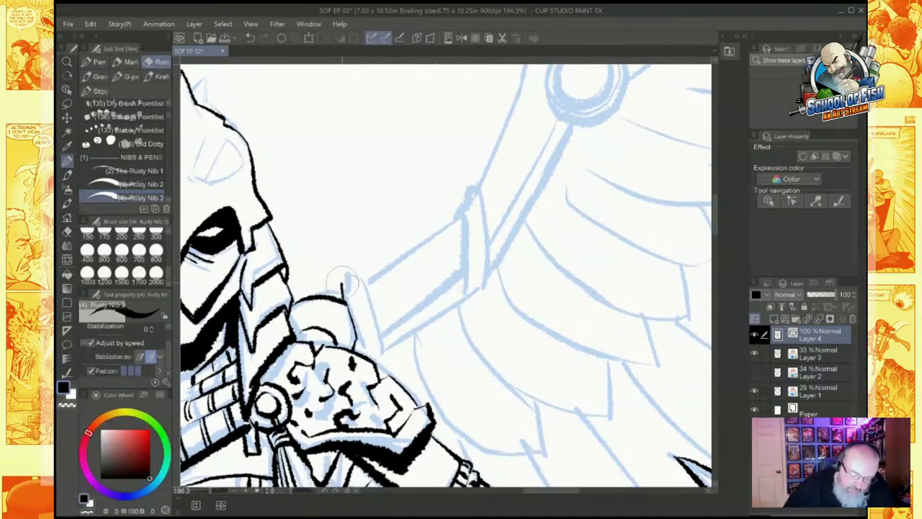
pyautogui.moveTo(344, 286)
pyautogui.mouseDown()
pyautogui.moveTo(361, 279)
pyautogui.moveTo(382, 352)
pyautogui.mouseUp()
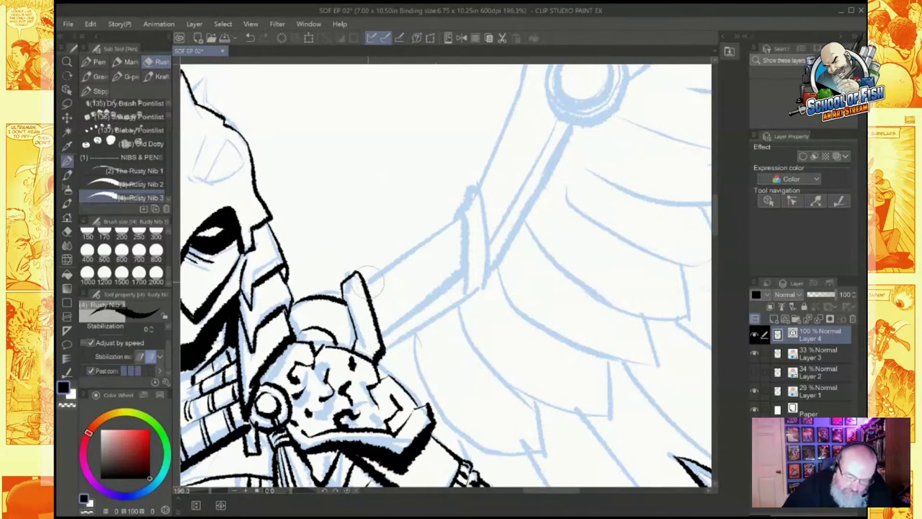
# Step: Ink the right-hand wing frame's first segment from the base bracket out to its angled end piece
pyautogui.moveTo(366, 283)
pyautogui.mouseDown()
pyautogui.moveTo(455, 218)
pyautogui.moveTo(459, 275)
pyautogui.moveTo(380, 332)
pyautogui.mouseUp()
pyautogui.moveTo(454, 220)
pyautogui.mouseDown()
pyautogui.moveTo(467, 191)
pyautogui.moveTo(480, 198)
pyautogui.moveTo(490, 278)
pyautogui.moveTo(379, 359)
pyautogui.mouseUp()
pyautogui.moveTo(441, 251)
pyautogui.mouseDown()
pyautogui.moveTo(388, 334)
pyautogui.moveTo(297, 388)
pyautogui.moveTo(350, 448)
pyautogui.moveTo(380, 450)
pyautogui.mouseUp()
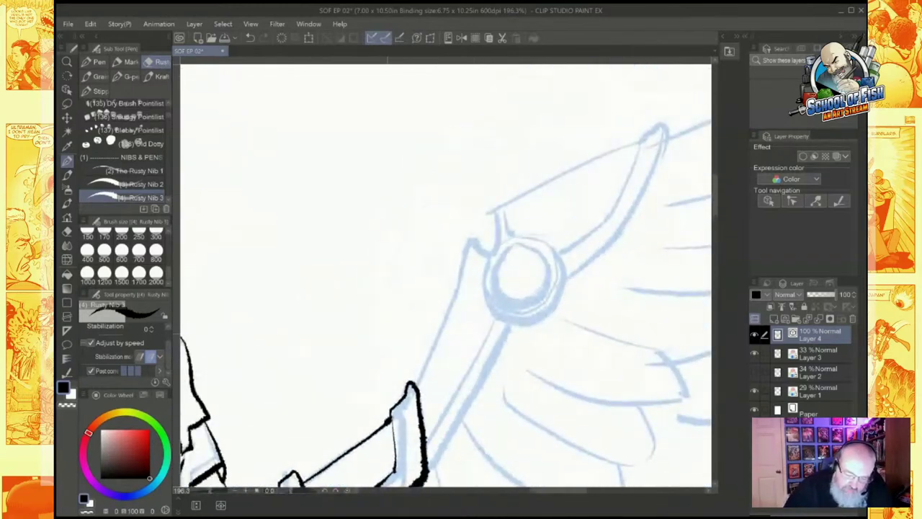
# Step: Ink the right-hand wing frame's second segment with its hooked end and the double-ringed round joint
pyautogui.moveTo(380, 330)
pyautogui.mouseDown()
pyautogui.moveTo(485, 227)
pyautogui.moveTo(495, 220)
pyautogui.moveTo(508, 240)
pyautogui.mouseUp()
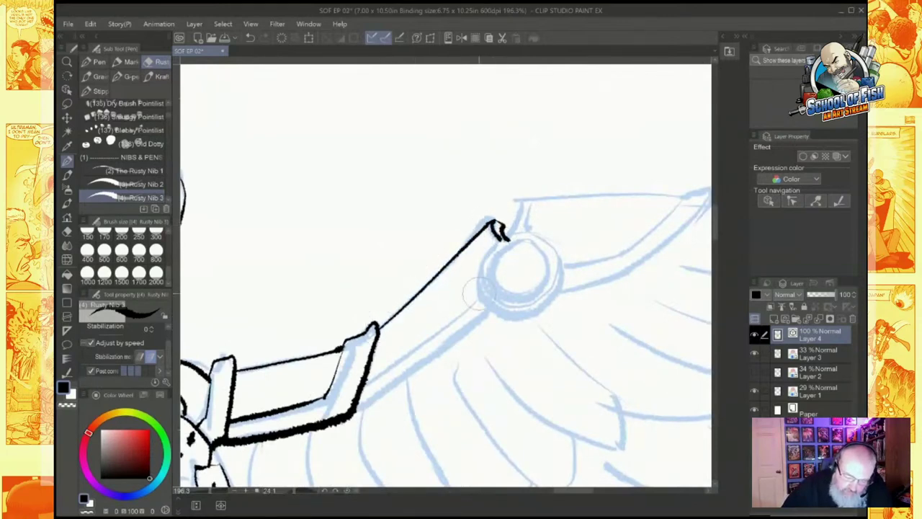
pyautogui.moveTo(480, 295)
pyautogui.mouseDown()
pyautogui.moveTo(363, 385)
pyautogui.moveTo(492, 312)
pyautogui.mouseUp()
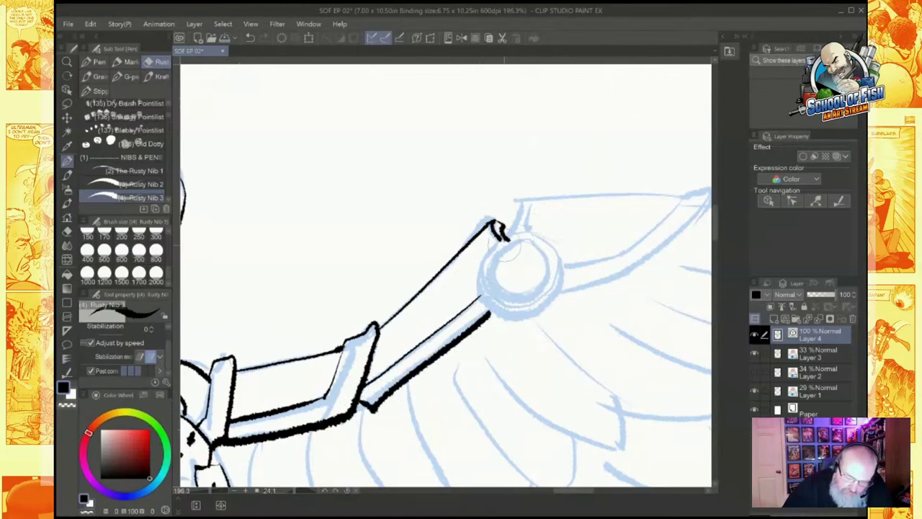
pyautogui.moveTo(498, 238)
pyautogui.mouseDown()
pyautogui.moveTo(481, 292)
pyautogui.moveTo(517, 315)
pyautogui.moveTo(560, 288)
pyautogui.moveTo(556, 250)
pyautogui.moveTo(532, 236)
pyautogui.moveTo(498, 285)
pyautogui.moveTo(532, 304)
pyautogui.moveTo(539, 246)
pyautogui.moveTo(511, 260)
pyautogui.moveTo(520, 204)
pyautogui.moveTo(537, 214)
pyautogui.mouseUp()
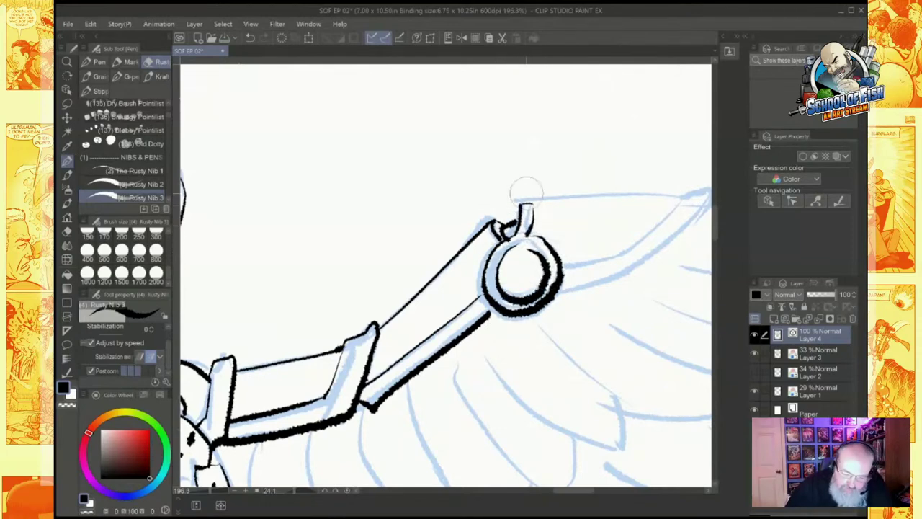
# Step: Ink the pointed tip piece beyond the right-hand wing's round joint, with its inner contour line
pyautogui.moveTo(527, 193); pyautogui.dragTo(396, 309)
pyautogui.moveTo(527, 193); pyautogui.dragTo(485, 214)
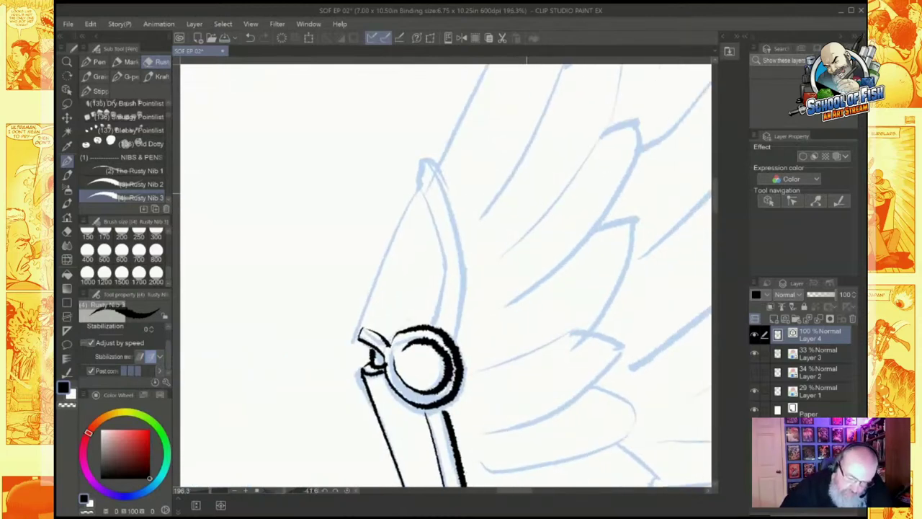
pyautogui.moveTo(365, 316)
pyautogui.mouseDown()
pyautogui.moveTo(369, 285)
pyautogui.moveTo(419, 173)
pyautogui.moveTo(416, 188)
pyautogui.moveTo(432, 166)
pyautogui.moveTo(461, 256)
pyautogui.moveTo(442, 333)
pyautogui.mouseUp()
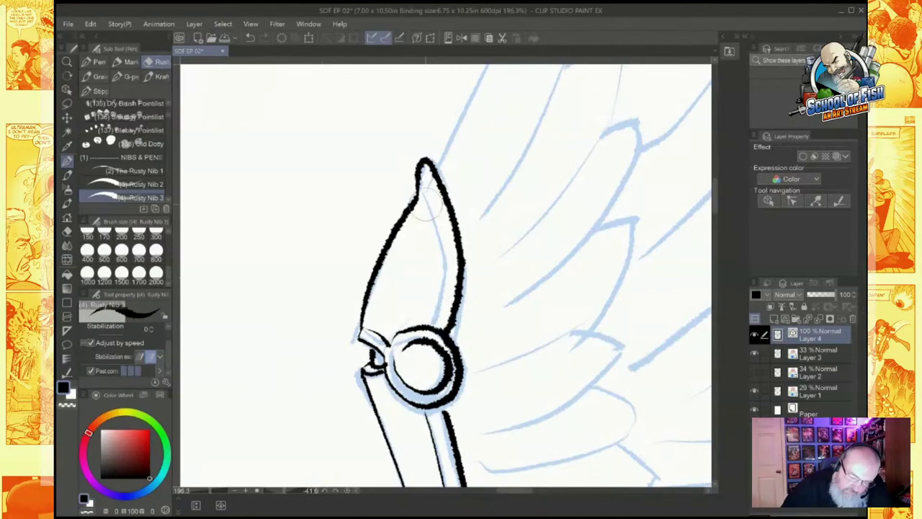
pyautogui.moveTo(425, 193)
pyautogui.mouseDown()
pyautogui.moveTo(441, 283)
pyautogui.moveTo(436, 346)
pyautogui.mouseUp()
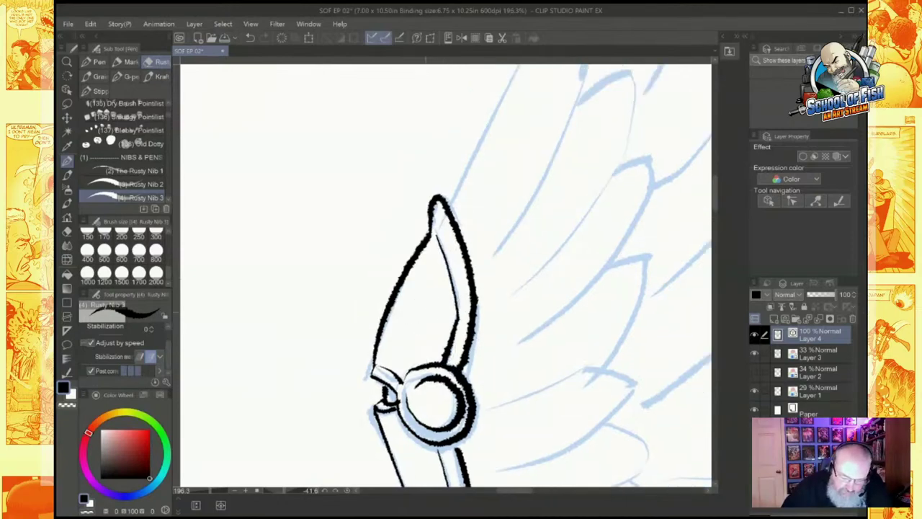
# Step: Ink the small arc and the angular bracket at the left-hand wing's base, behind the shoulder armour
pyautogui.scroll(-3, 425, 312)
pyautogui.moveTo(426, 312)
pyautogui.mouseDown()
pyautogui.moveTo(618, 91)
pyautogui.moveTo(535, 405)
pyautogui.mouseUp()
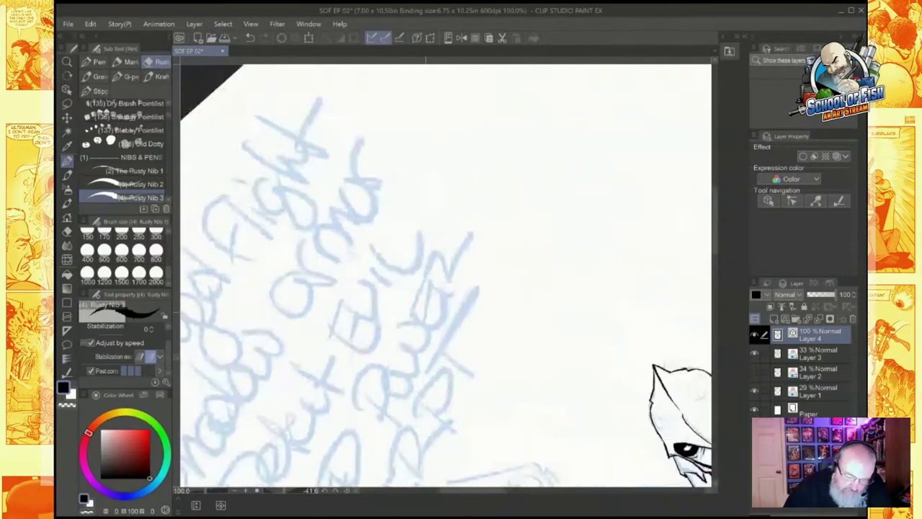
pyautogui.moveTo(651, 366)
pyautogui.mouseDown()
pyautogui.moveTo(490, 444)
pyautogui.moveTo(447, 439)
pyautogui.mouseUp()
pyautogui.moveTo(426, 312); pyautogui.dragTo(542, 113)
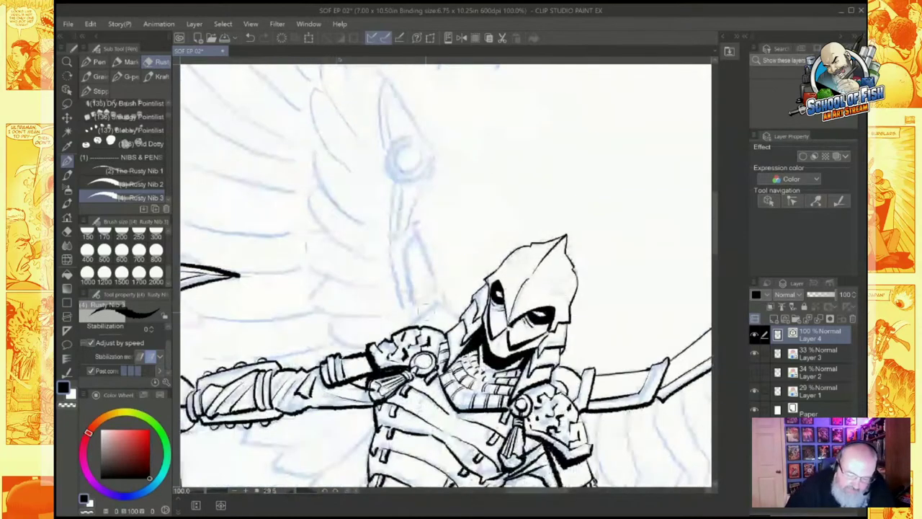
pyautogui.scroll(4, 446, 281)
pyautogui.moveTo(426, 312); pyautogui.dragTo(429, 225)
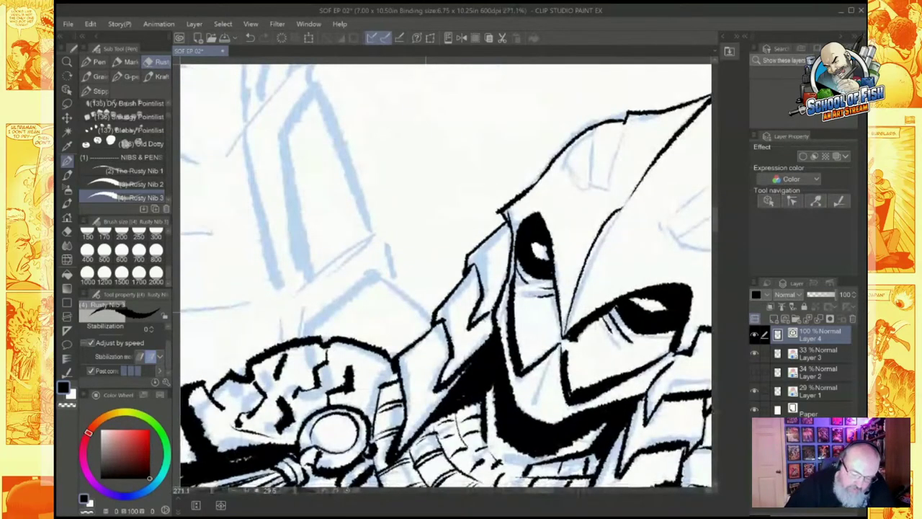
pyautogui.moveTo(341, 336); pyautogui.dragTo(398, 332)
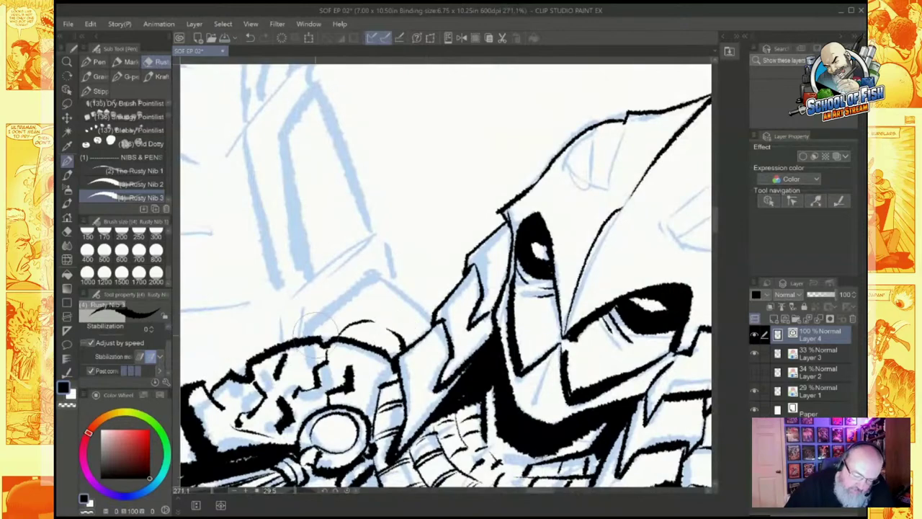
pyautogui.moveTo(307, 330)
pyautogui.mouseDown()
pyautogui.moveTo(387, 273)
pyautogui.moveTo(431, 320)
pyautogui.mouseUp()
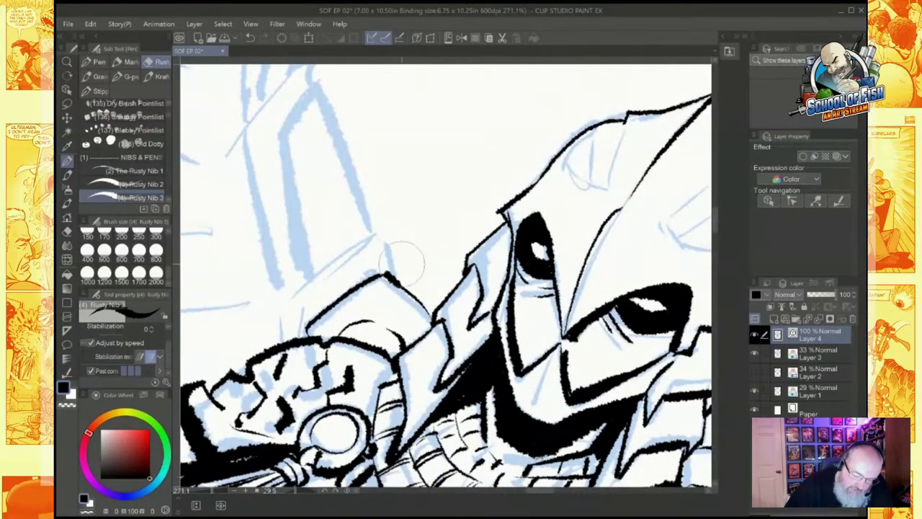
pyautogui.moveTo(389, 272)
pyautogui.mouseDown()
pyautogui.moveTo(378, 232)
pyautogui.moveTo(280, 306)
pyautogui.moveTo(282, 340)
pyautogui.mouseUp()
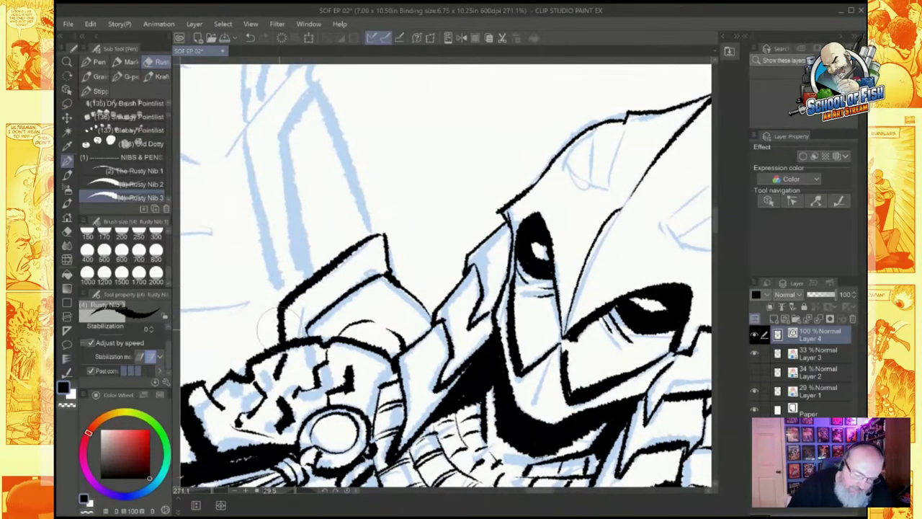
# Step: Ink the left-hand wing frame's first segment with its bent double edge and angled upper end
pyautogui.moveTo(220, 217); pyautogui.dragTo(280, 330)
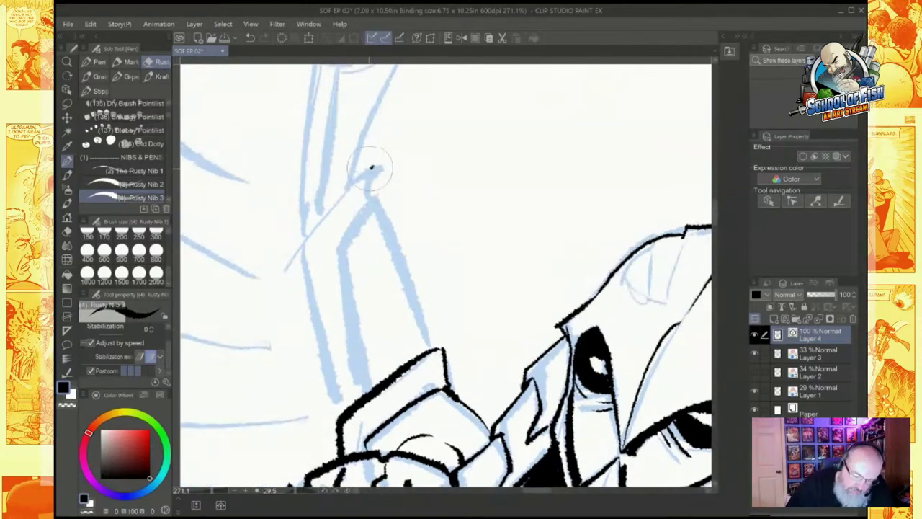
pyautogui.moveTo(372, 168)
pyautogui.mouseDown()
pyautogui.moveTo(307, 238)
pyautogui.moveTo(349, 401)
pyautogui.moveTo(380, 172)
pyautogui.moveTo(372, 203)
pyautogui.moveTo(338, 254)
pyautogui.moveTo(367, 387)
pyautogui.mouseUp()
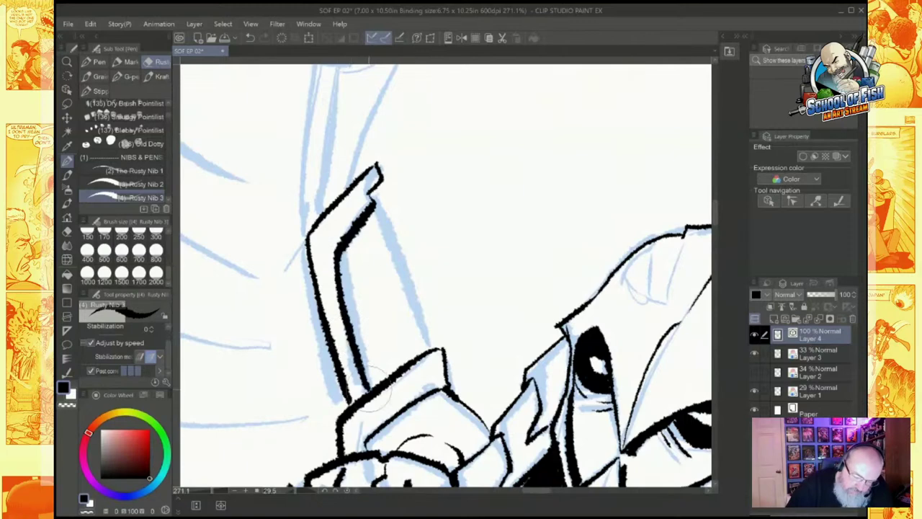
pyautogui.moveTo(375, 207)
pyautogui.mouseDown()
pyautogui.moveTo(422, 348)
pyautogui.moveTo(371, 382)
pyautogui.mouseUp()
# Step: Ink the left-hand wing frame's second segment, its double-ringed round joint, and the small notched clasp beside the joint
pyautogui.moveTo(346, 209)
pyautogui.mouseDown()
pyautogui.moveTo(371, 377)
pyautogui.moveTo(322, 368)
pyautogui.moveTo(352, 231)
pyautogui.moveTo(346, 320)
pyautogui.mouseUp()
pyautogui.moveTo(365, 242)
pyautogui.mouseDown()
pyautogui.moveTo(343, 341)
pyautogui.moveTo(355, 377)
pyautogui.mouseUp()
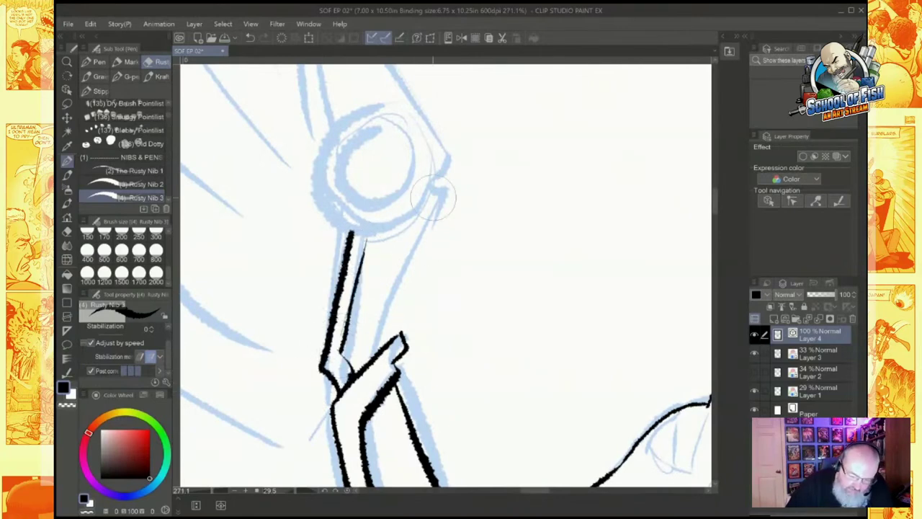
pyautogui.moveTo(430, 189)
pyautogui.mouseDown()
pyautogui.moveTo(450, 187)
pyautogui.moveTo(422, 210)
pyautogui.moveTo(418, 251)
pyautogui.moveTo(385, 337)
pyautogui.moveTo(353, 377)
pyautogui.moveTo(371, 417)
pyautogui.mouseUp()
pyautogui.moveTo(390, 164)
pyautogui.mouseDown()
pyautogui.moveTo(341, 213)
pyautogui.moveTo(339, 236)
pyautogui.moveTo(361, 279)
pyautogui.moveTo(386, 286)
pyautogui.moveTo(423, 273)
pyautogui.moveTo(440, 248)
pyautogui.moveTo(434, 191)
pyautogui.moveTo(416, 178)
pyautogui.moveTo(378, 204)
pyautogui.moveTo(378, 251)
pyautogui.moveTo(392, 257)
pyautogui.moveTo(415, 223)
pyautogui.moveTo(404, 192)
pyautogui.mouseUp()
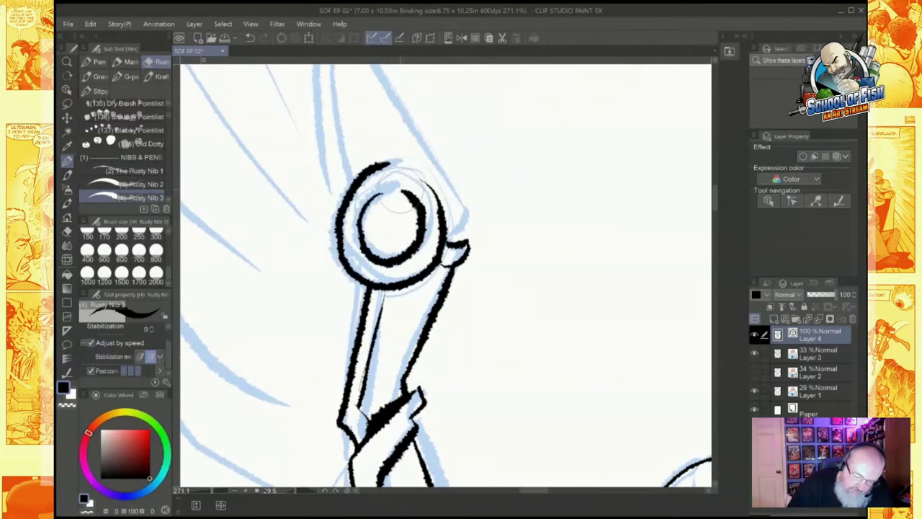
pyautogui.moveTo(465, 202)
pyautogui.mouseDown()
pyautogui.moveTo(451, 225)
pyautogui.moveTo(459, 242)
pyautogui.mouseUp()
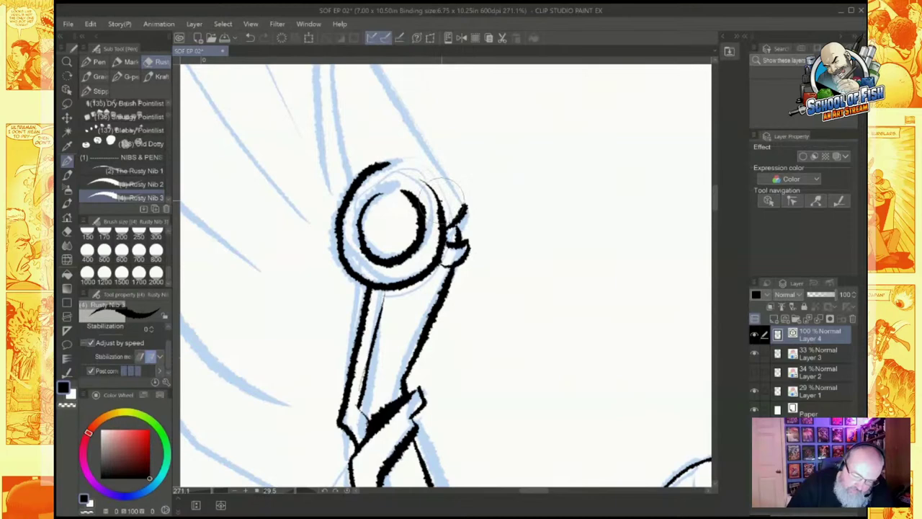
pyautogui.moveTo(443, 200); pyautogui.dragTo(462, 189)
pyautogui.moveTo(462, 190); pyautogui.dragTo(463, 214)
# Step: Ink the pointed tip piece beyond the left-hand wing's round joint, with its inner contour and long outer edge
pyautogui.moveTo(478, 183); pyautogui.dragTo(459, 284)
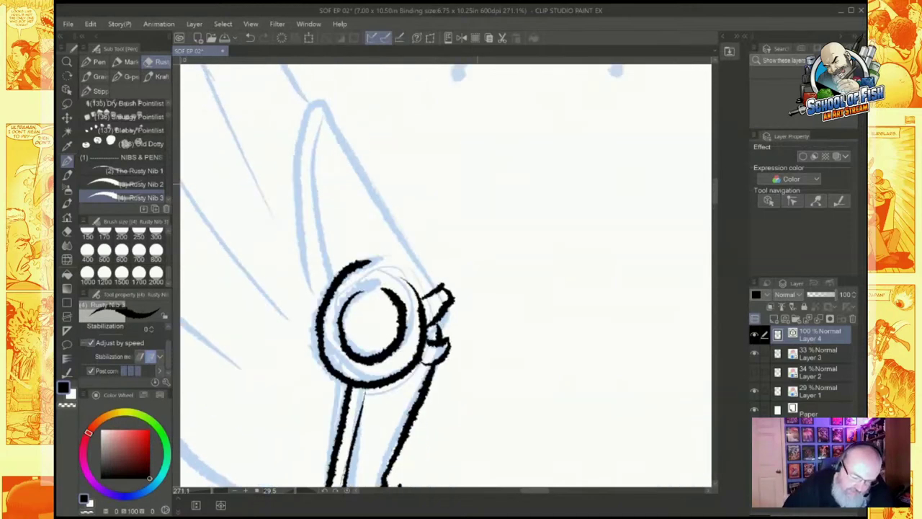
pyautogui.moveTo(315, 291)
pyautogui.mouseDown()
pyautogui.moveTo(301, 209)
pyautogui.moveTo(307, 136)
pyautogui.moveTo(333, 96)
pyautogui.moveTo(341, 112)
pyautogui.moveTo(332, 144)
pyautogui.moveTo(333, 265)
pyautogui.mouseUp()
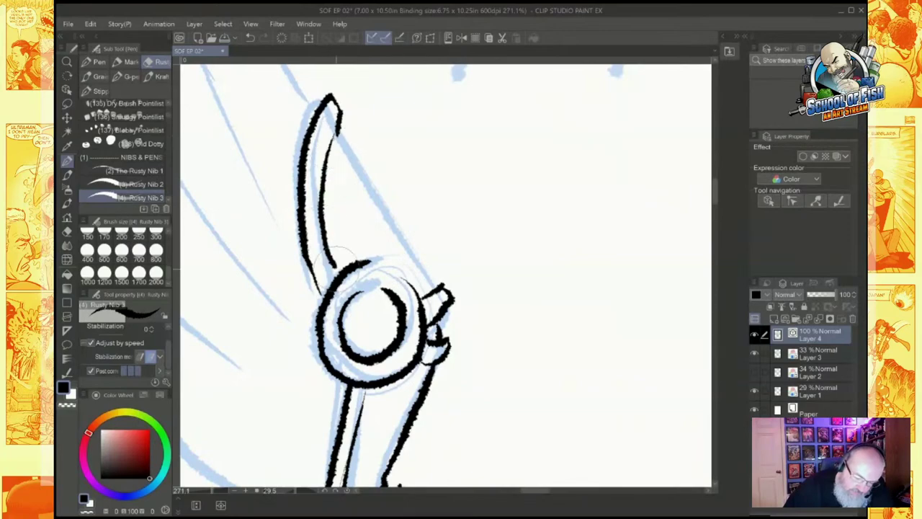
pyautogui.moveTo(340, 134); pyautogui.dragTo(434, 279)
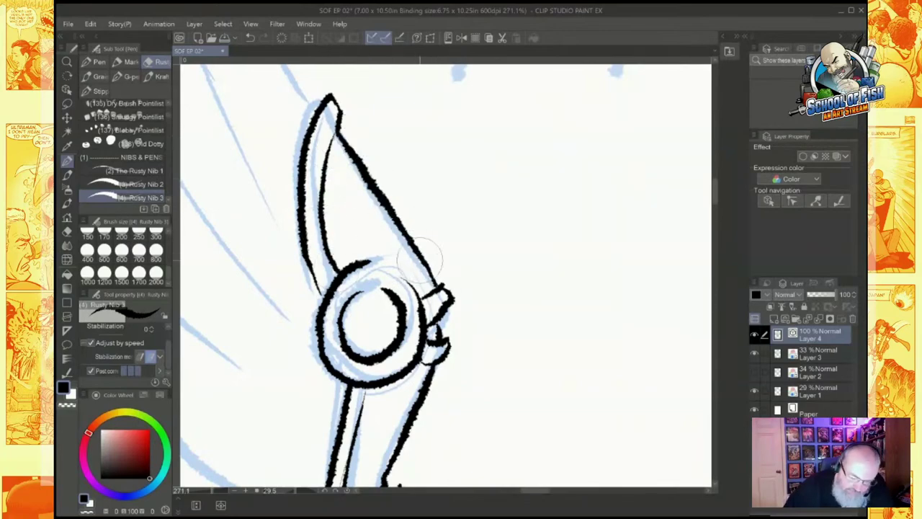
# Step: Ink the first four short inner feathers of the left-hand wing, starting at the frame's pointed tip
pyautogui.hotkey('ctrl', '-')
pyautogui.hotkey('ctrl', '-')
pyautogui.hotkey('ctrl', '-')
pyautogui.hotkey('ctrl', '-')
pyautogui.hotkey('ctrl', '-')
pyautogui.moveTo(505, 324); pyautogui.dragTo(347, 203)
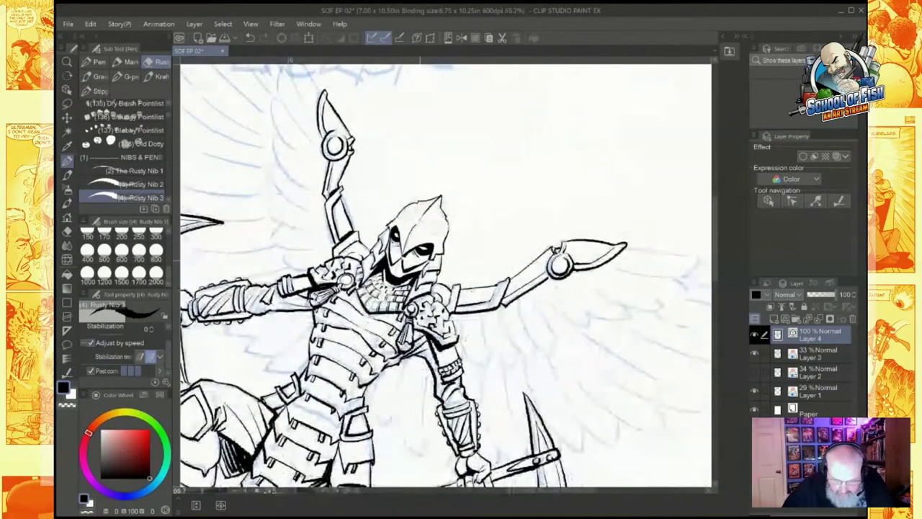
pyautogui.moveTo(404, 216); pyautogui.dragTo(487, 384)
pyautogui.moveTo(576, 289); pyautogui.dragTo(498, 396)
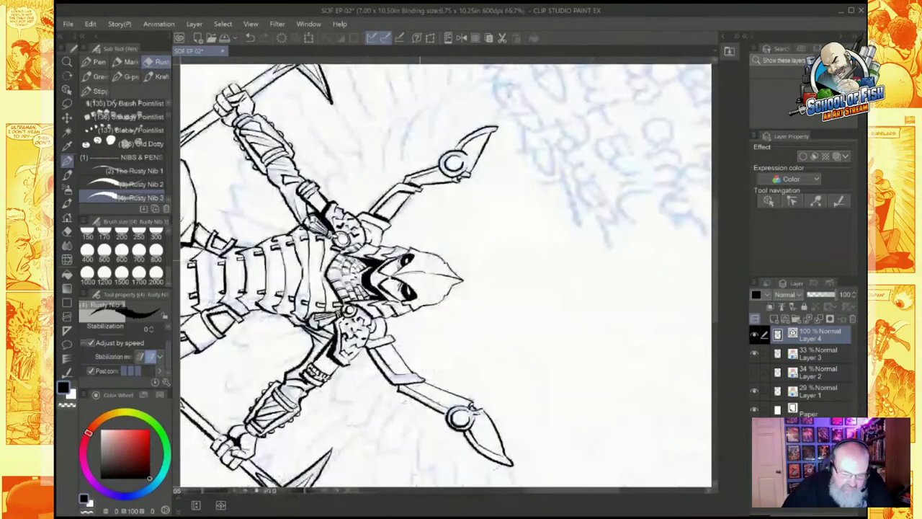
pyautogui.moveTo(461, 217); pyautogui.dragTo(436, 369)
pyautogui.scroll(5, 523, 299)
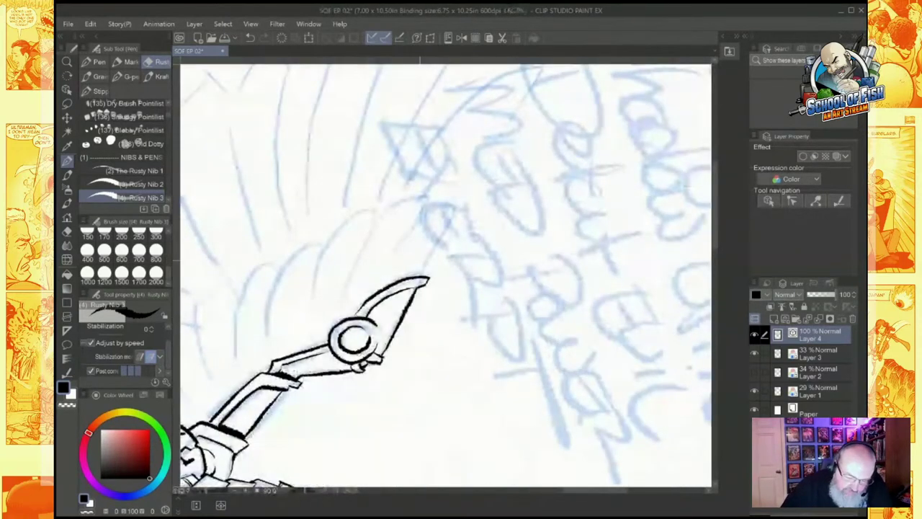
pyautogui.moveTo(381, 274)
pyautogui.mouseDown()
pyautogui.moveTo(454, 196)
pyautogui.moveTo(453, 224)
pyautogui.moveTo(420, 276)
pyautogui.mouseUp()
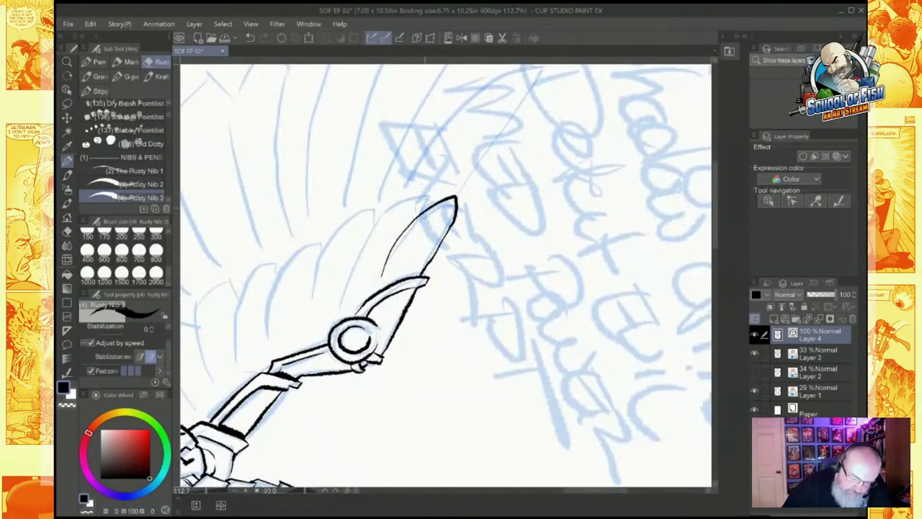
pyautogui.moveTo(431, 206)
pyautogui.mouseDown()
pyautogui.moveTo(391, 204)
pyautogui.moveTo(372, 231)
pyautogui.moveTo(339, 293)
pyautogui.mouseUp()
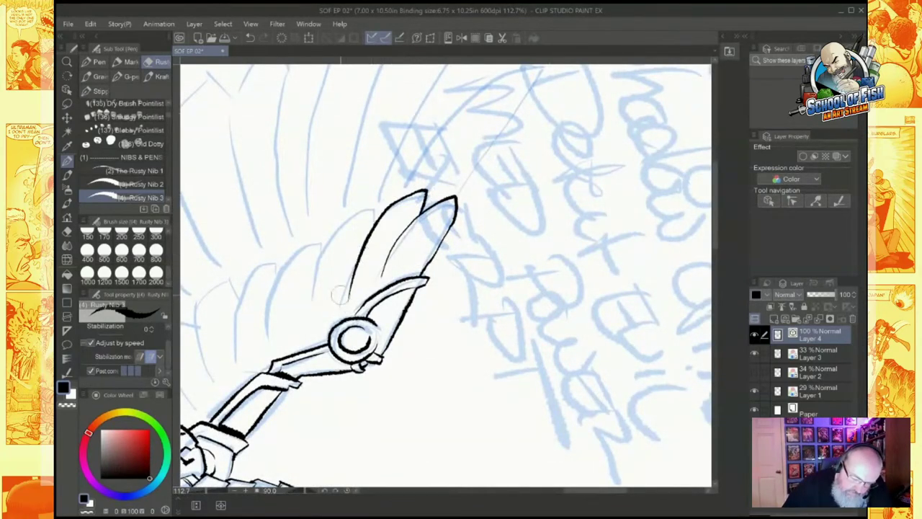
pyautogui.moveTo(368, 207)
pyautogui.mouseDown()
pyautogui.moveTo(317, 274)
pyautogui.moveTo(321, 335)
pyautogui.mouseUp()
pyautogui.moveTo(317, 235)
pyautogui.mouseDown()
pyautogui.moveTo(285, 259)
pyautogui.moveTo(277, 304)
pyautogui.moveTo(285, 346)
pyautogui.mouseUp()
# Step: Ink the remaining short inner feathers along the left-hand wing frame, getting smaller toward the shoulder armour
pyautogui.moveTo(314, 285)
pyautogui.mouseDown()
pyautogui.moveTo(301, 332)
pyautogui.moveTo(380, 302)
pyautogui.mouseUp()
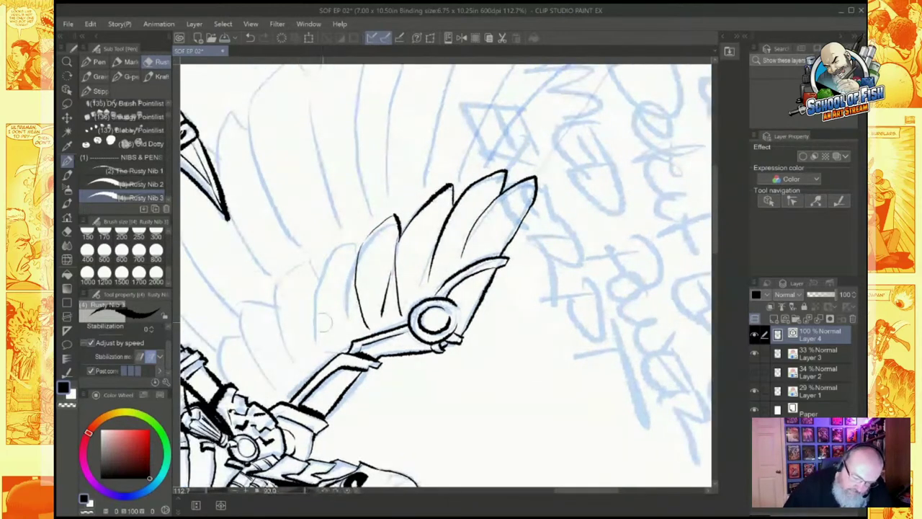
pyautogui.moveTo(330, 335)
pyautogui.mouseDown()
pyautogui.moveTo(327, 258)
pyautogui.moveTo(357, 252)
pyautogui.mouseUp()
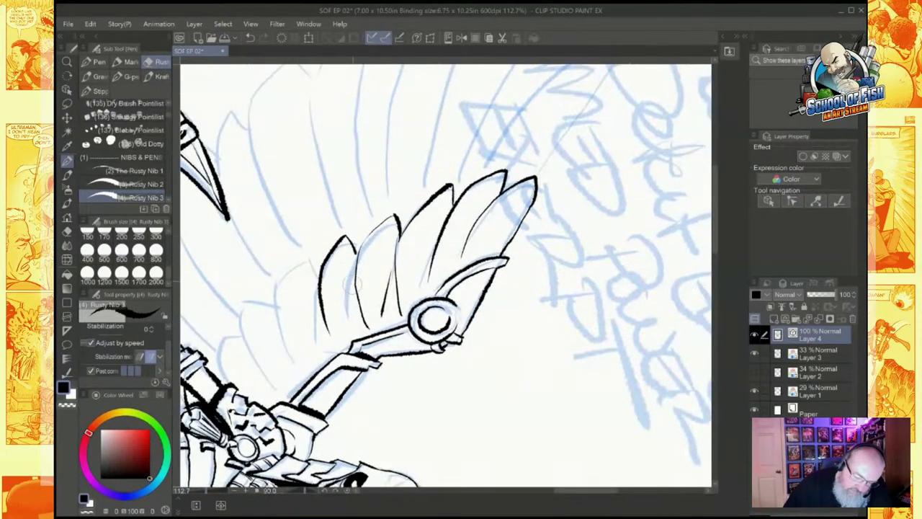
pyautogui.moveTo(311, 274)
pyautogui.mouseDown()
pyautogui.moveTo(296, 264)
pyautogui.moveTo(287, 323)
pyautogui.moveTo(323, 348)
pyautogui.mouseUp()
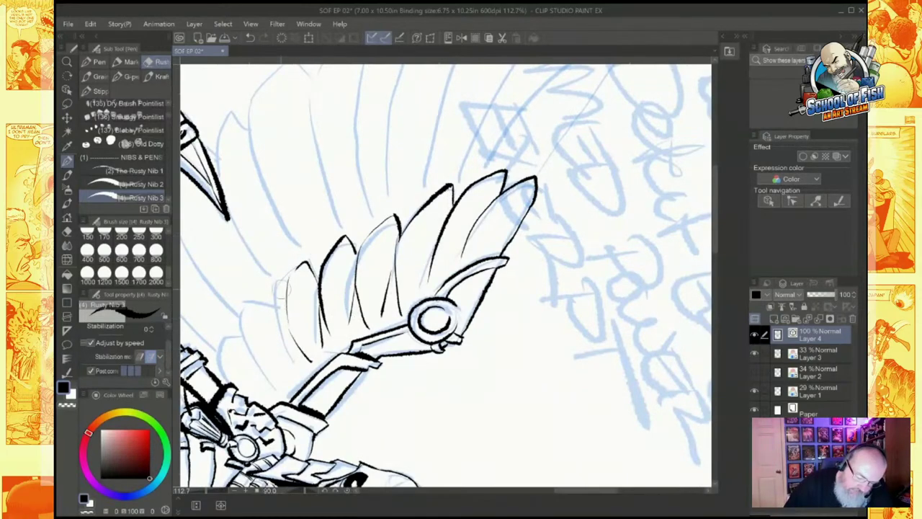
pyautogui.moveTo(286, 297)
pyautogui.mouseDown()
pyautogui.moveTo(269, 284)
pyautogui.moveTo(257, 311)
pyautogui.moveTo(258, 332)
pyautogui.moveTo(258, 313)
pyautogui.moveTo(299, 380)
pyautogui.mouseUp()
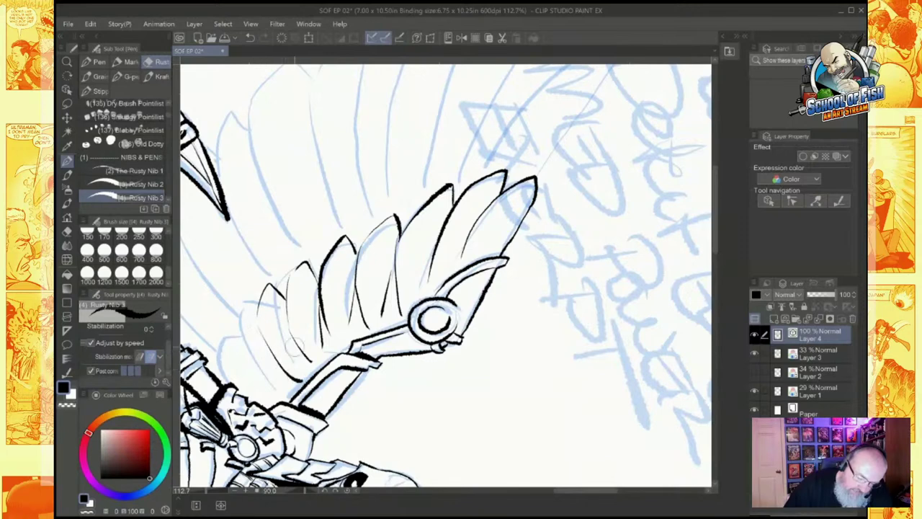
pyautogui.moveTo(252, 311)
pyautogui.mouseDown()
pyautogui.moveTo(236, 350)
pyautogui.moveTo(248, 375)
pyautogui.moveTo(235, 356)
pyautogui.moveTo(281, 393)
pyautogui.mouseUp()
pyautogui.moveTo(225, 343); pyautogui.dragTo(218, 380)
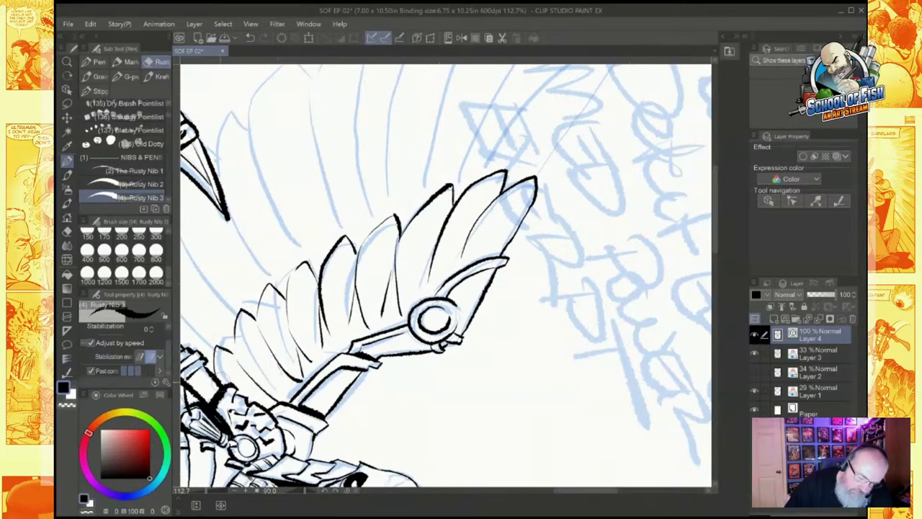
# Step: Ink five long outer feathers at the left-hand wing's tip, giving the third one a split, notched end
pyautogui.moveTo(542, 168)
pyautogui.mouseDown()
pyautogui.moveTo(412, 366)
pyautogui.moveTo(400, 353)
pyautogui.moveTo(482, 232)
pyautogui.moveTo(411, 258)
pyautogui.moveTo(346, 340)
pyautogui.moveTo(345, 301)
pyautogui.moveTo(385, 220)
pyautogui.moveTo(475, 131)
pyautogui.moveTo(533, 114)
pyautogui.moveTo(453, 232)
pyautogui.mouseUp()
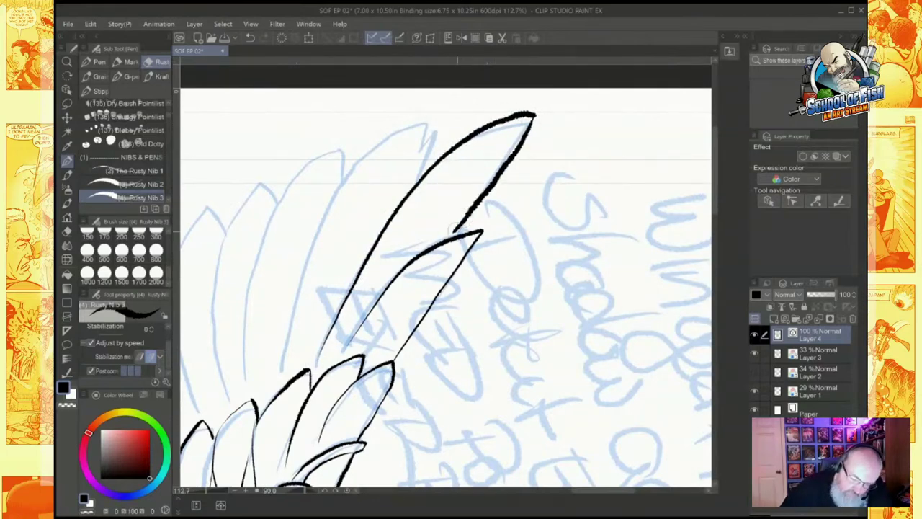
pyautogui.moveTo(422, 178); pyautogui.dragTo(436, 131)
pyautogui.moveTo(436, 130)
pyautogui.mouseDown()
pyautogui.moveTo(423, 149)
pyautogui.moveTo(427, 123)
pyautogui.mouseUp()
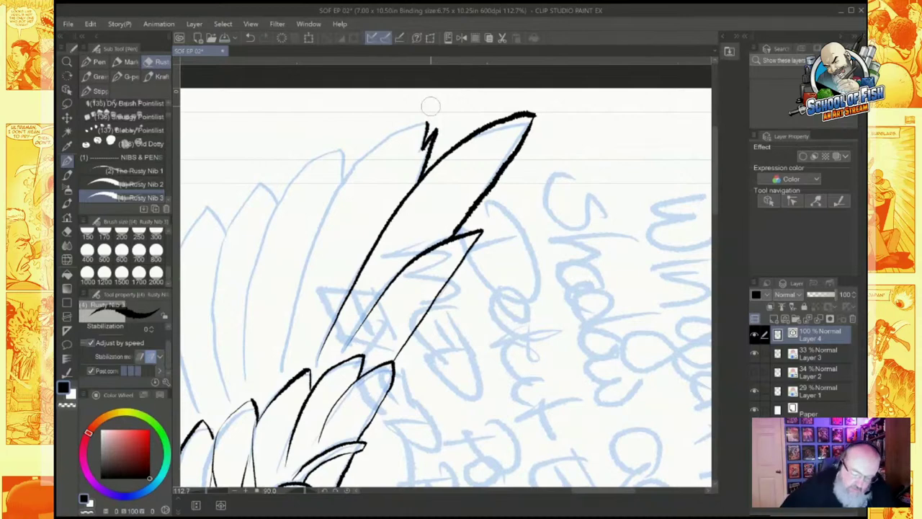
pyautogui.moveTo(283, 362)
pyautogui.mouseDown()
pyautogui.moveTo(314, 234)
pyautogui.moveTo(355, 169)
pyautogui.moveTo(418, 120)
pyautogui.mouseUp()
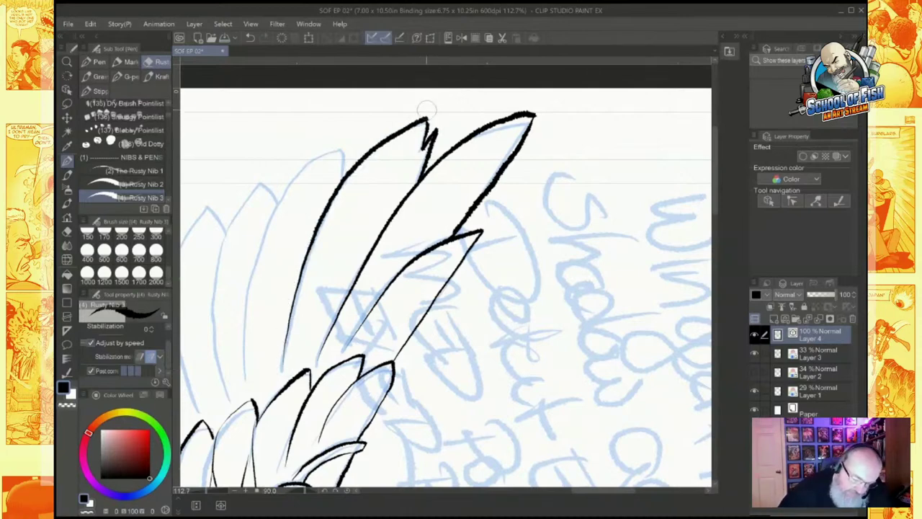
pyautogui.moveTo(245, 382)
pyautogui.mouseDown()
pyautogui.moveTo(256, 278)
pyautogui.moveTo(317, 160)
pyautogui.moveTo(343, 147)
pyautogui.moveTo(344, 180)
pyautogui.mouseUp()
pyautogui.moveTo(226, 399)
pyautogui.mouseDown()
pyautogui.moveTo(210, 310)
pyautogui.moveTo(241, 198)
pyautogui.moveTo(258, 184)
pyautogui.moveTo(278, 212)
pyautogui.mouseUp()
# Step: Ink the next long outer feathers of the left-hand wing, continuing inward until they pass behind the curved blade's lower spike
pyautogui.scroll(-1, 445, 277)
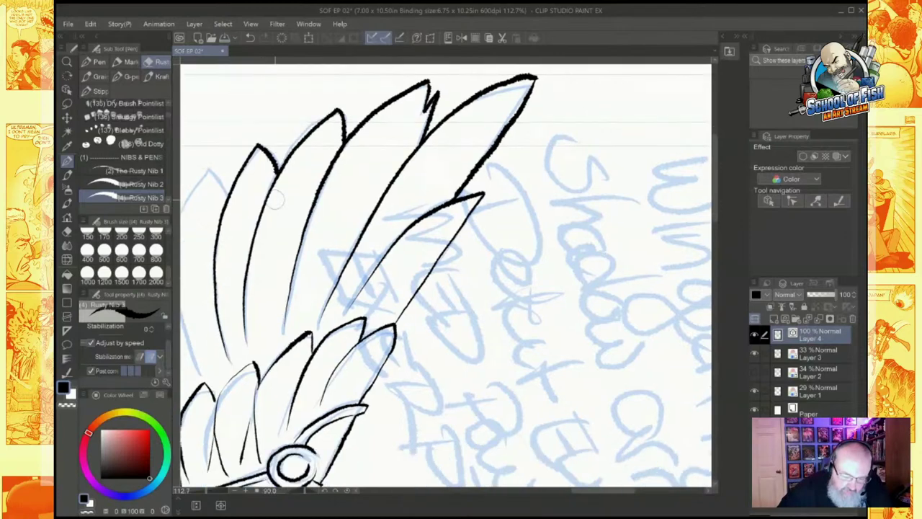
pyautogui.hotkey('ctrl', '-')
pyautogui.moveTo(400, 318); pyautogui.dragTo(523, 394)
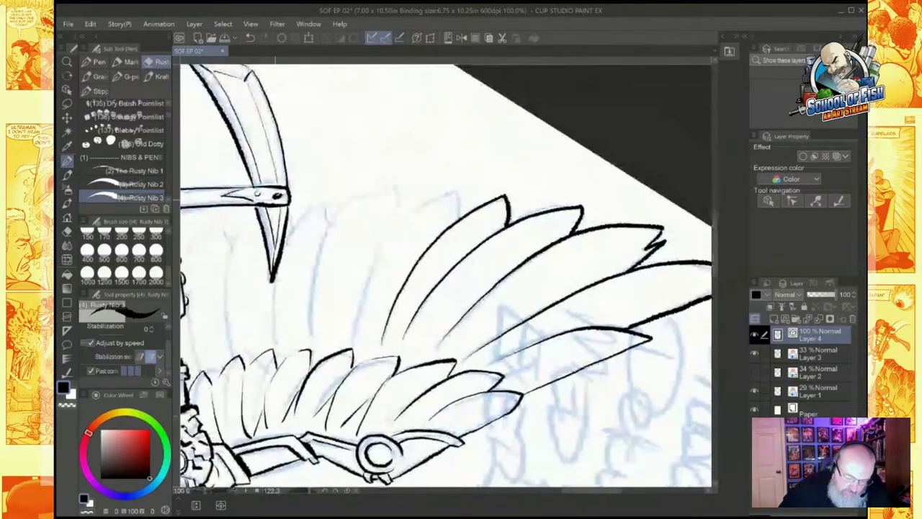
pyautogui.moveTo(356, 338)
pyautogui.mouseDown()
pyautogui.moveTo(358, 309)
pyautogui.moveTo(418, 205)
pyautogui.moveTo(460, 185)
pyautogui.moveTo(458, 220)
pyautogui.mouseUp()
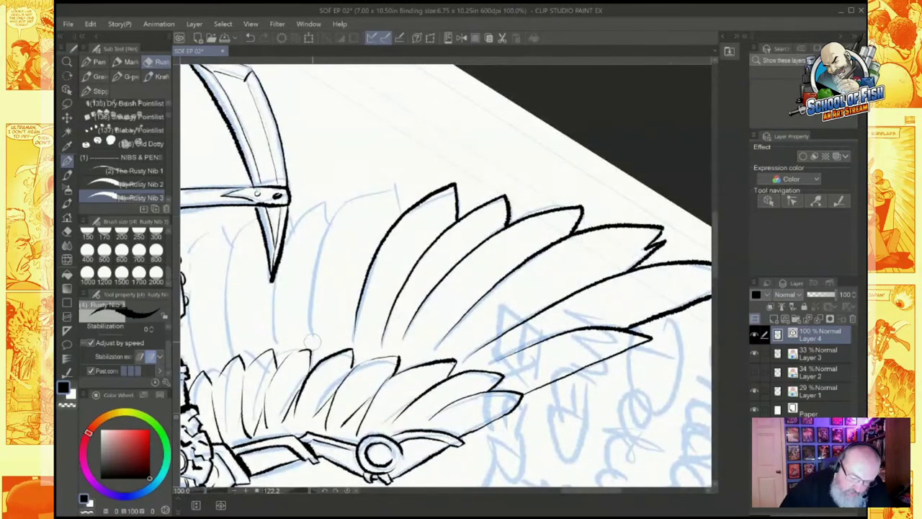
pyautogui.moveTo(312, 345)
pyautogui.mouseDown()
pyautogui.moveTo(322, 245)
pyautogui.moveTo(378, 185)
pyautogui.moveTo(401, 207)
pyautogui.moveTo(397, 232)
pyautogui.mouseUp()
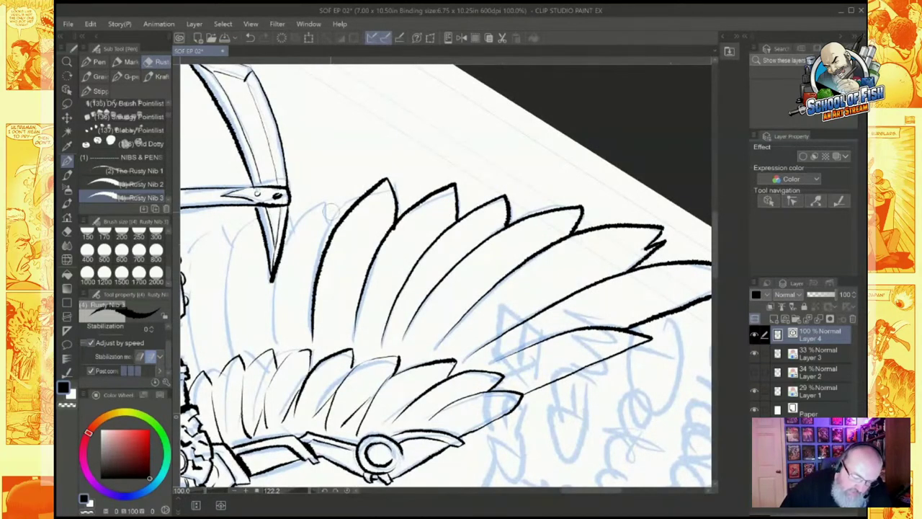
pyautogui.moveTo(336, 234)
pyautogui.mouseDown()
pyautogui.moveTo(323, 203)
pyautogui.moveTo(275, 278)
pyautogui.mouseUp()
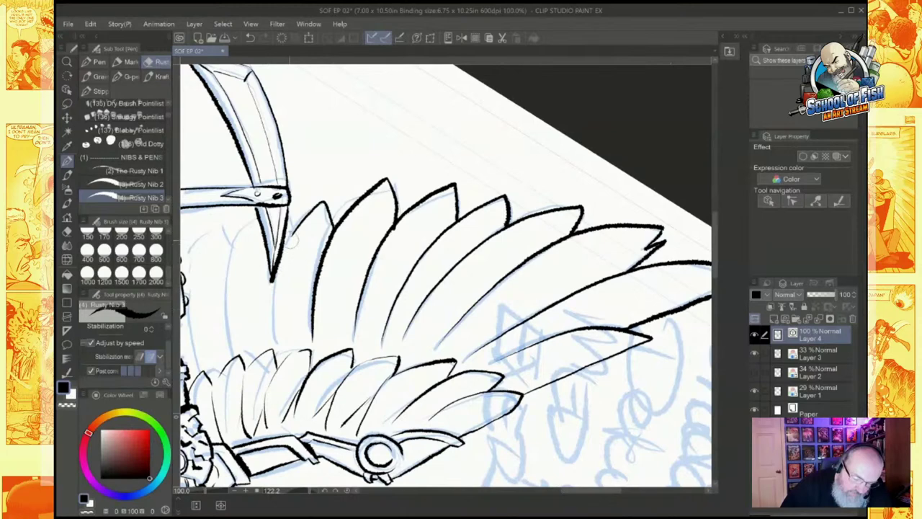
pyautogui.moveTo(292, 232)
pyautogui.mouseDown()
pyautogui.moveTo(274, 288)
pyautogui.moveTo(275, 357)
pyautogui.mouseUp()
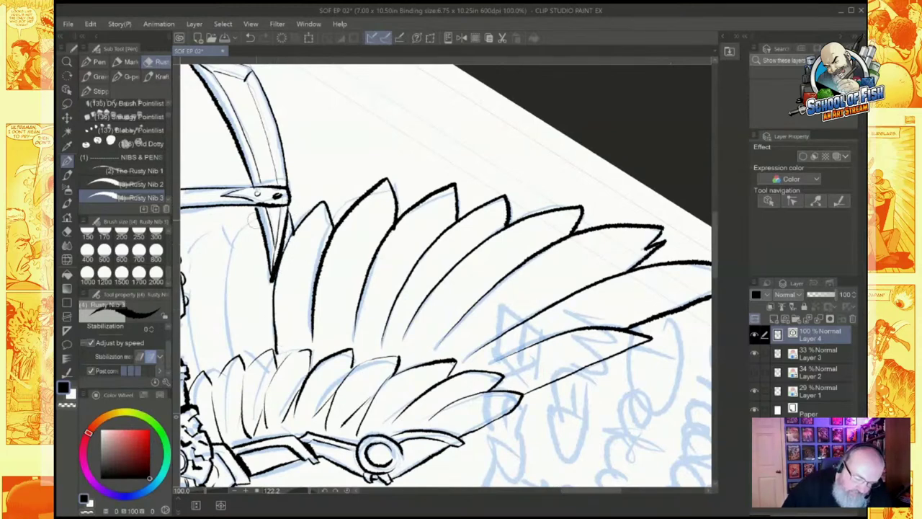
pyautogui.moveTo(254, 222); pyautogui.dragTo(237, 333)
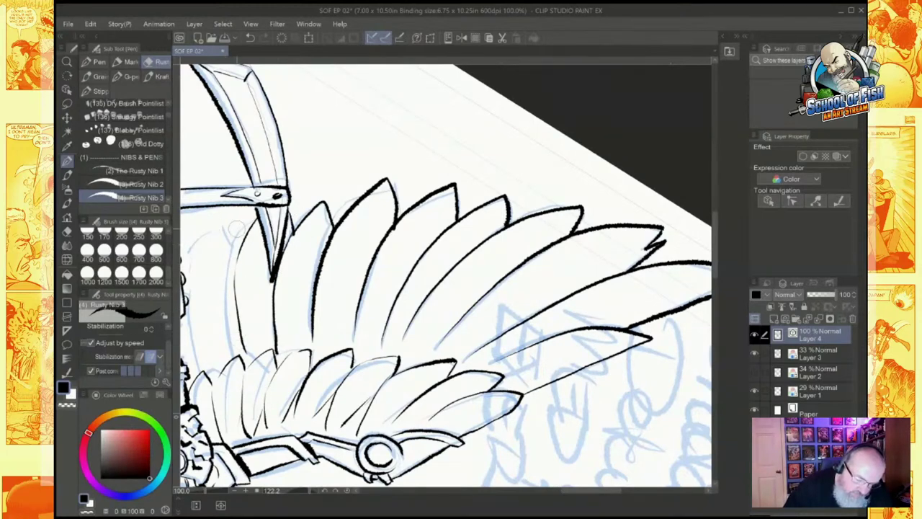
# Step: Ink the left-hand wing's last long feathers behind the raised forearm and in the gap between the arm and torso
pyautogui.moveTo(229, 213)
pyautogui.mouseDown()
pyautogui.moveTo(194, 258)
pyautogui.moveTo(213, 371)
pyautogui.moveTo(243, 354)
pyautogui.moveTo(446, 349)
pyautogui.mouseUp()
pyautogui.moveTo(419, 240); pyautogui.dragTo(433, 237)
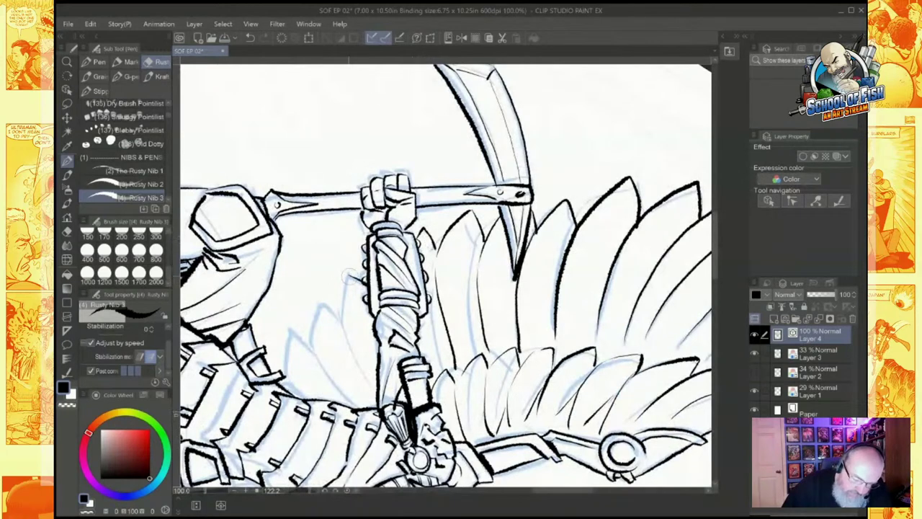
pyautogui.moveTo(349, 274)
pyautogui.mouseDown()
pyautogui.moveTo(340, 311)
pyautogui.moveTo(376, 390)
pyautogui.mouseUp()
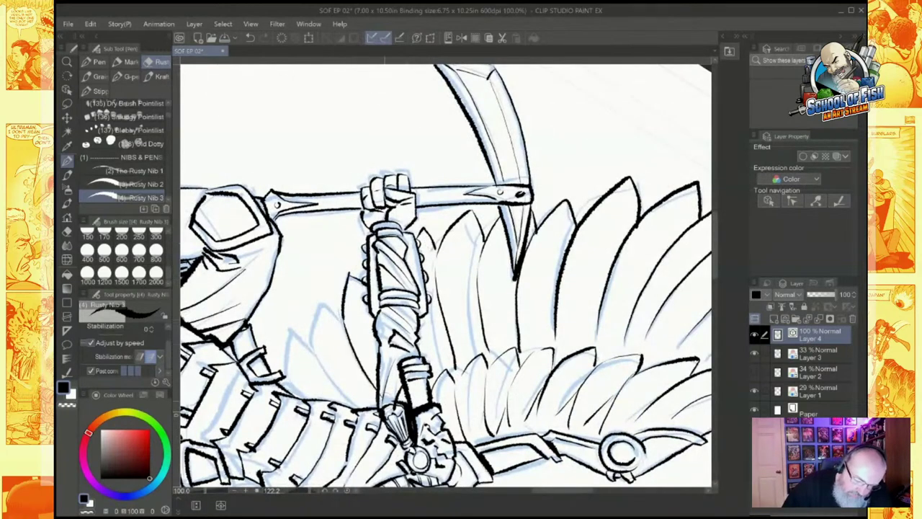
pyautogui.moveTo(337, 316); pyautogui.dragTo(319, 304)
pyautogui.moveTo(320, 304)
pyautogui.mouseDown()
pyautogui.moveTo(309, 343)
pyautogui.moveTo(354, 399)
pyautogui.mouseUp()
pyautogui.moveTo(289, 350); pyautogui.dragTo(294, 384)
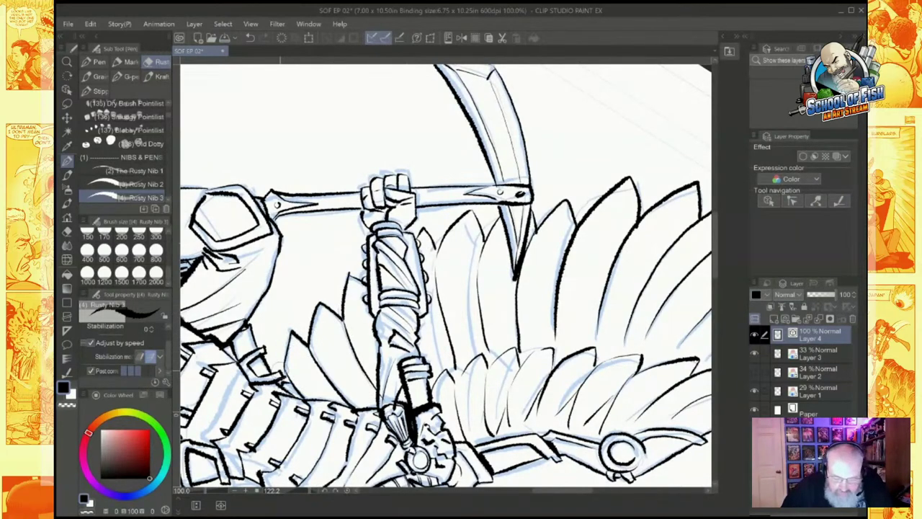
# Step: Ink the first five short inner feathers of the right-hand wing, from the frame's pointed tip to the round joint
pyautogui.moveTo(547, 418); pyautogui.dragTo(266, 166)
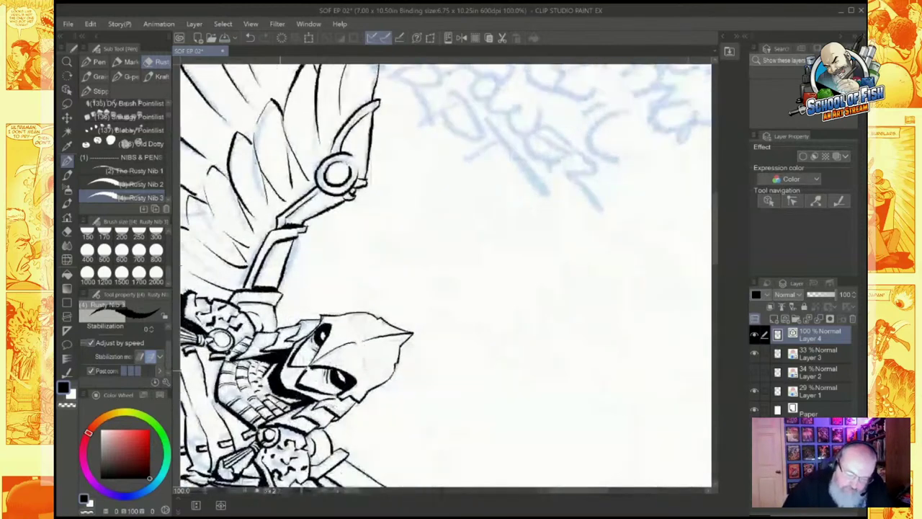
pyautogui.moveTo(432, 404); pyautogui.dragTo(449, 144)
pyautogui.moveTo(576, 297)
pyautogui.mouseDown()
pyautogui.moveTo(576, 313)
pyautogui.moveTo(543, 321)
pyautogui.moveTo(415, 277)
pyautogui.mouseUp()
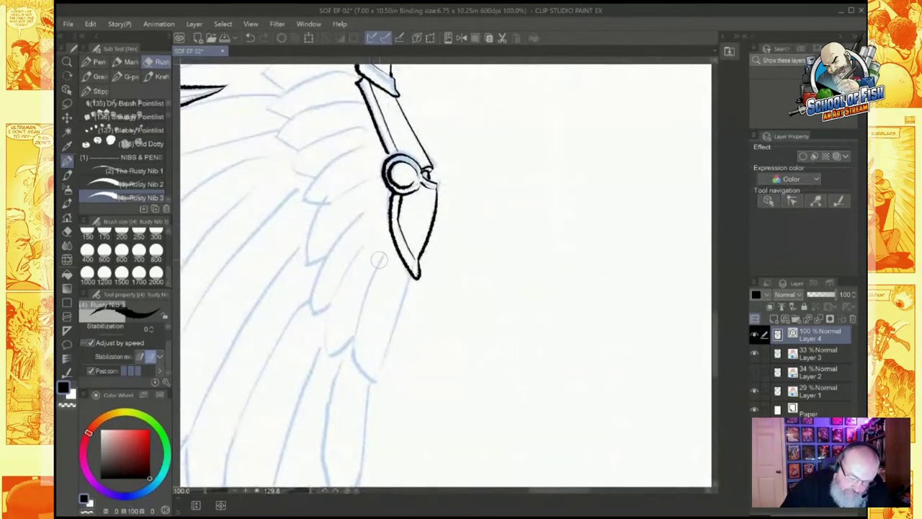
pyautogui.moveTo(376, 265); pyautogui.dragTo(366, 378)
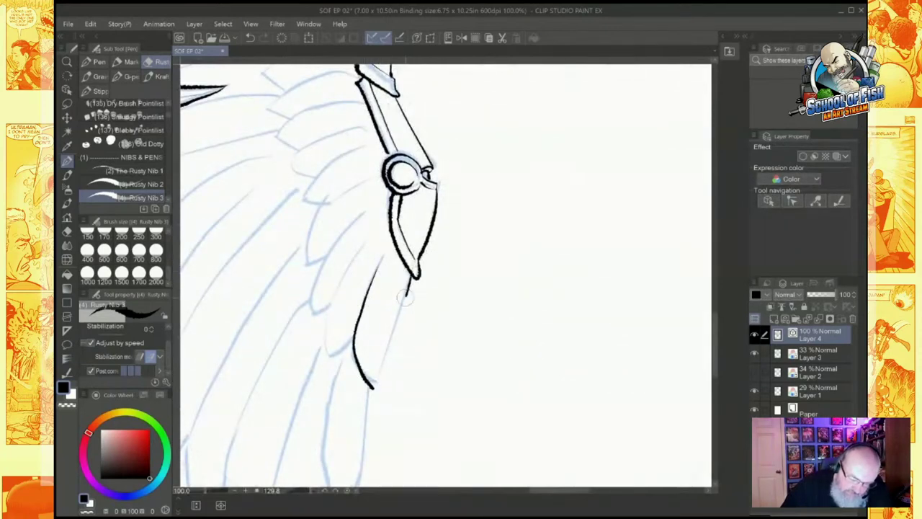
pyautogui.moveTo(412, 285); pyautogui.dragTo(372, 389)
pyautogui.moveTo(353, 337)
pyautogui.mouseDown()
pyautogui.moveTo(332, 358)
pyautogui.moveTo(365, 247)
pyautogui.mouseUp()
pyautogui.moveTo(331, 301)
pyautogui.mouseDown()
pyautogui.moveTo(305, 320)
pyautogui.moveTo(313, 261)
pyautogui.moveTo(369, 207)
pyautogui.mouseUp()
pyautogui.moveTo(321, 250); pyautogui.dragTo(299, 264)
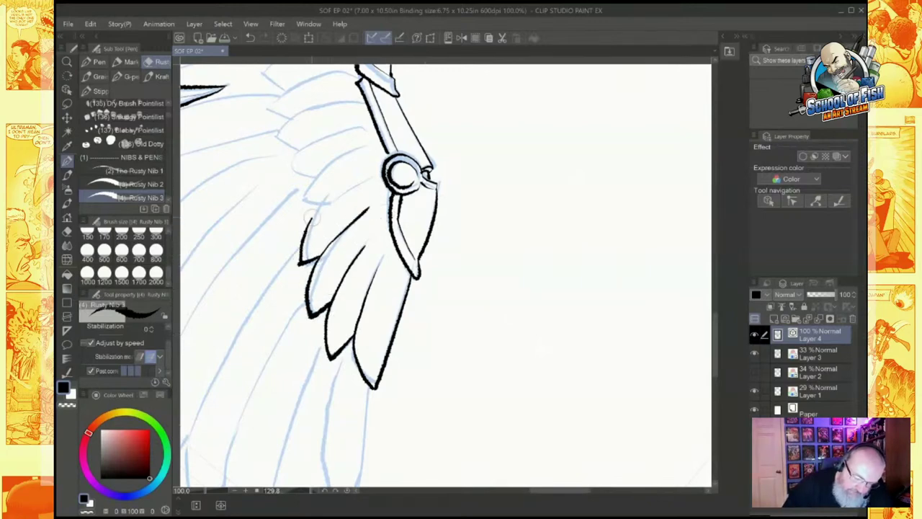
pyautogui.moveTo(306, 225); pyautogui.dragTo(375, 177)
pyautogui.moveTo(375, 388)
pyautogui.mouseDown()
pyautogui.moveTo(494, 412)
pyautogui.moveTo(519, 405)
pyautogui.mouseUp()
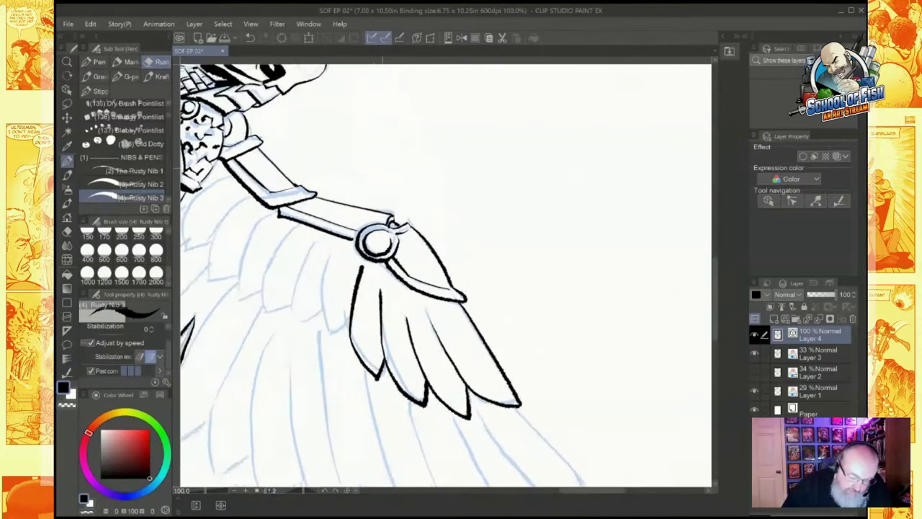
pyautogui.moveTo(340, 316)
pyautogui.mouseDown()
pyautogui.moveTo(328, 336)
pyautogui.moveTo(318, 299)
pyautogui.mouseUp()
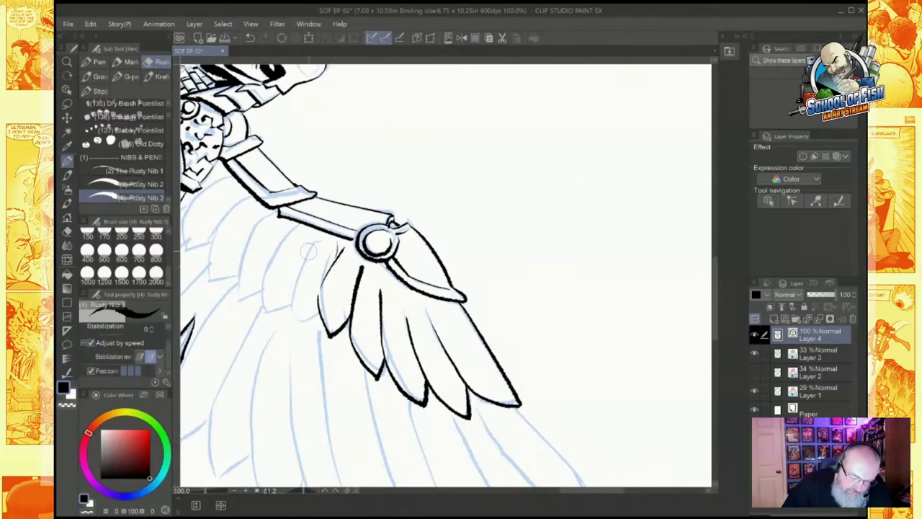
# Step: Ink the right-hand wing's remaining short inner feathers, continuing from the round joint inward to the upper arm
pyautogui.moveTo(321, 243)
pyautogui.mouseDown()
pyautogui.moveTo(292, 325)
pyautogui.moveTo(310, 287)
pyautogui.mouseUp()
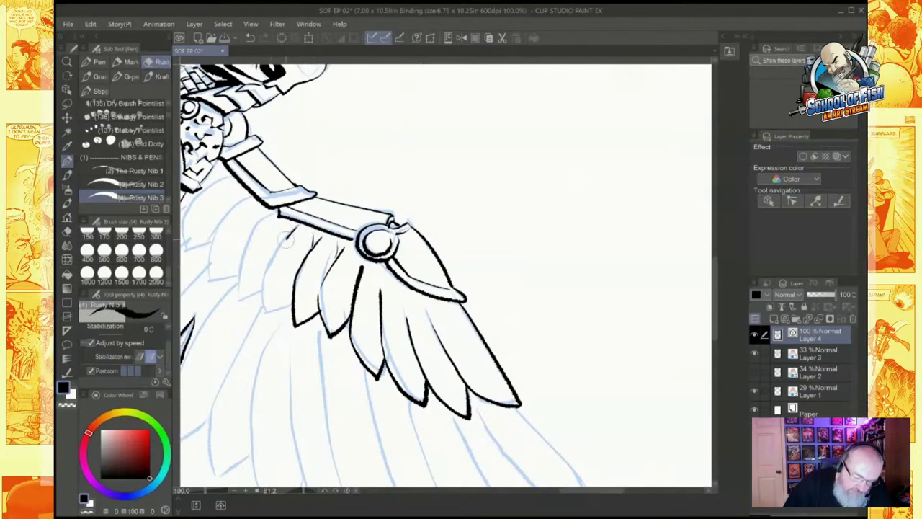
pyautogui.moveTo(293, 232)
pyautogui.mouseDown()
pyautogui.moveTo(264, 311)
pyautogui.moveTo(283, 271)
pyautogui.mouseUp()
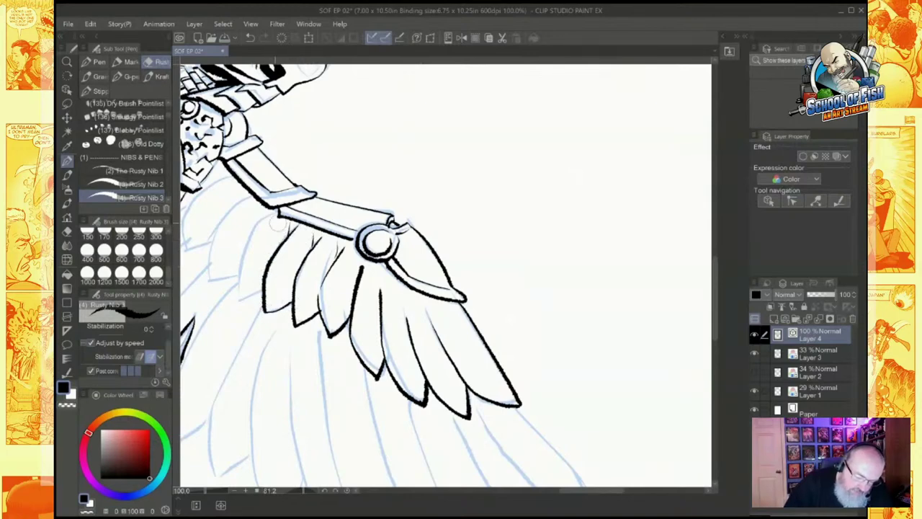
pyautogui.moveTo(266, 221)
pyautogui.mouseDown()
pyautogui.moveTo(239, 304)
pyautogui.moveTo(258, 257)
pyautogui.mouseUp()
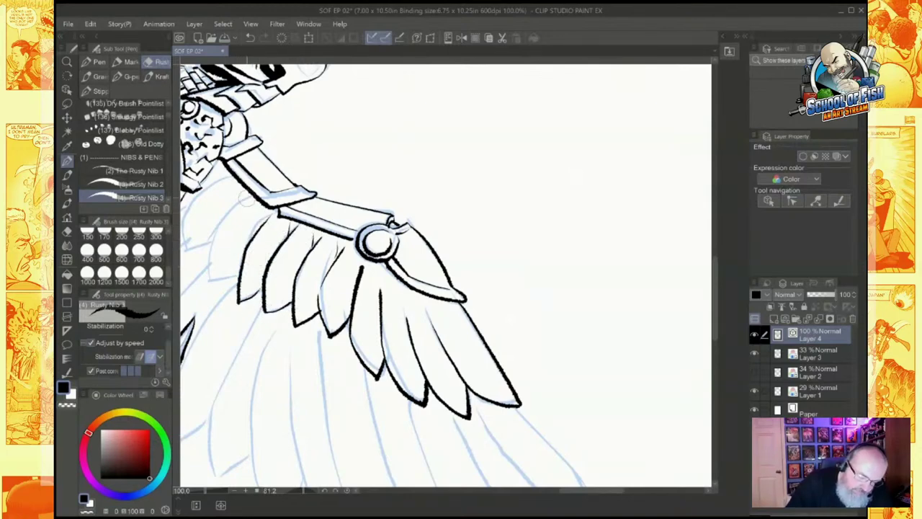
pyautogui.moveTo(245, 200)
pyautogui.mouseDown()
pyautogui.moveTo(210, 265)
pyautogui.moveTo(235, 268)
pyautogui.mouseUp()
pyautogui.moveTo(217, 214); pyautogui.dragTo(185, 304)
pyautogui.moveTo(289, 318); pyautogui.dragTo(539, 195)
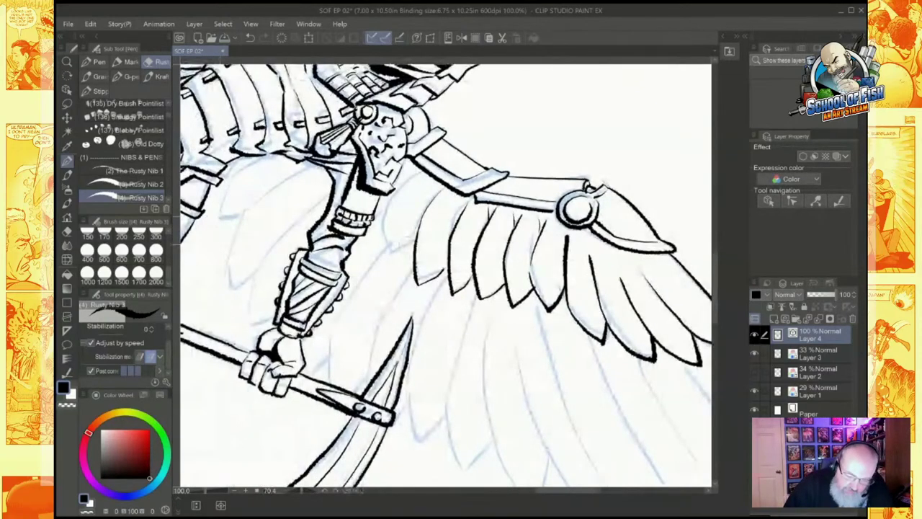
pyautogui.moveTo(414, 243)
pyautogui.mouseDown()
pyautogui.moveTo(390, 259)
pyautogui.moveTo(385, 219)
pyautogui.moveTo(423, 176)
pyautogui.mouseUp()
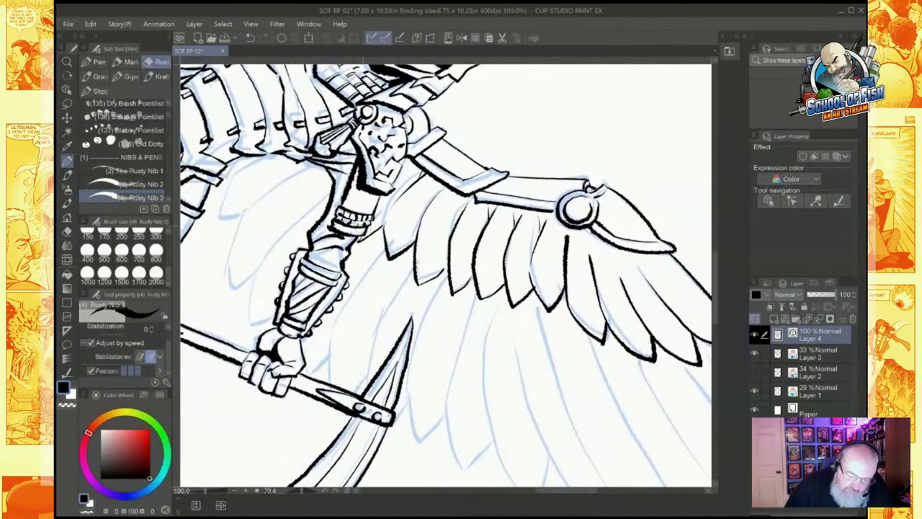
# Step: Ink the first three long outer feathers at the right-hand wing's tip, emerging from under the short feathers
pyautogui.moveTo(547, 346); pyautogui.dragTo(512, 149)
pyautogui.moveTo(533, 216); pyautogui.dragTo(366, 155)
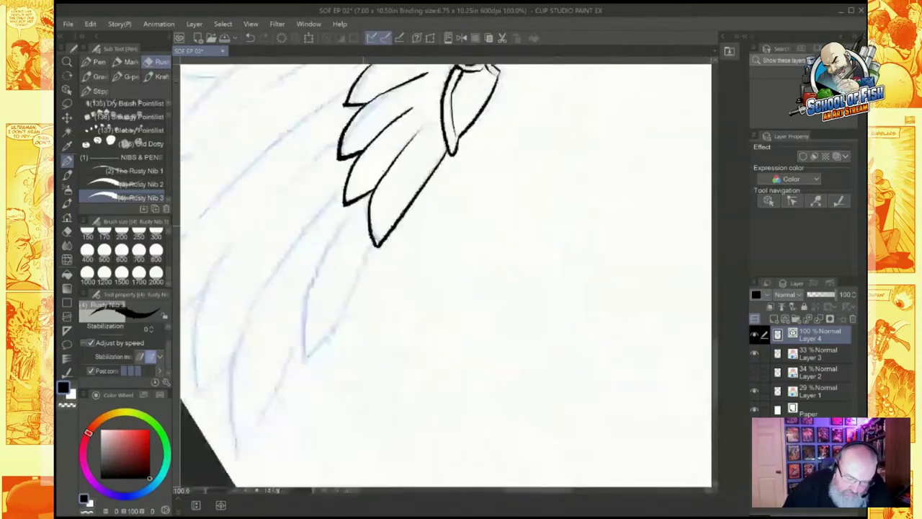
pyautogui.moveTo(363, 225)
pyautogui.mouseDown()
pyautogui.moveTo(302, 317)
pyautogui.moveTo(317, 340)
pyautogui.moveTo(374, 238)
pyautogui.mouseUp()
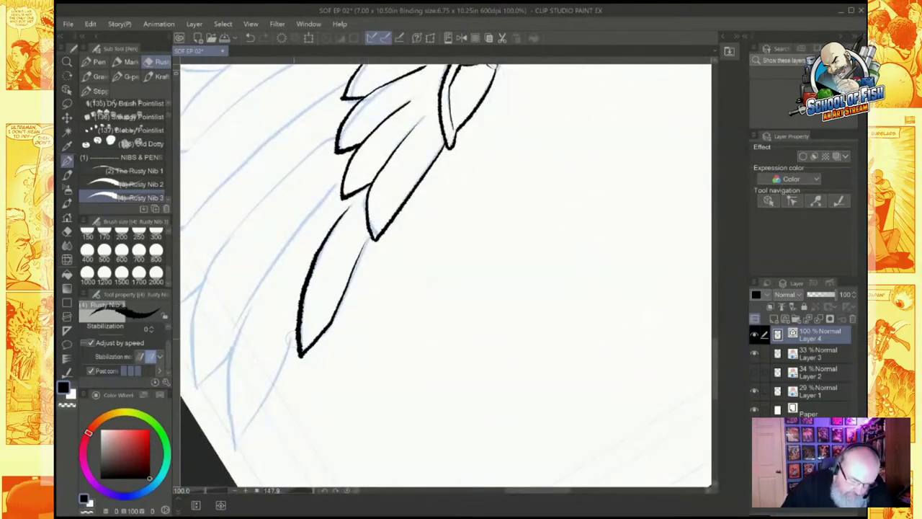
pyautogui.moveTo(292, 333)
pyautogui.mouseDown()
pyautogui.moveTo(277, 393)
pyautogui.moveTo(237, 441)
pyautogui.moveTo(259, 317)
pyautogui.moveTo(315, 214)
pyautogui.mouseUp()
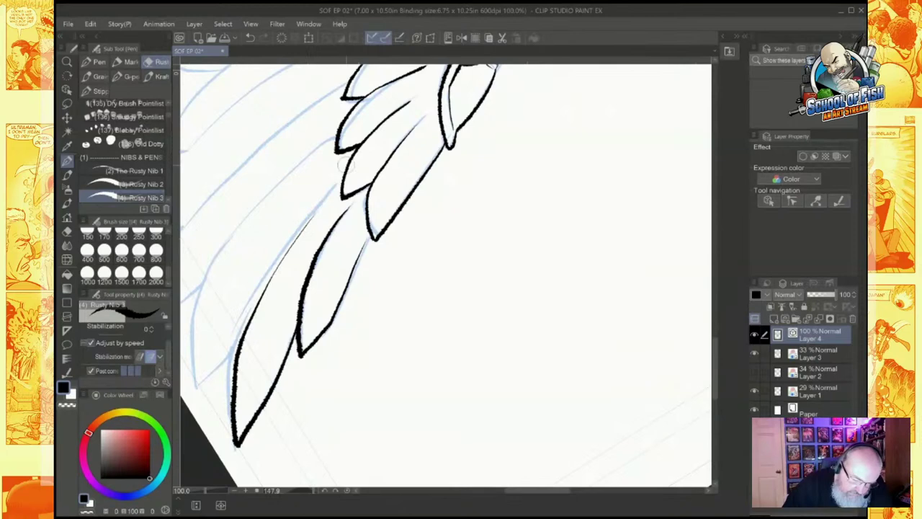
pyautogui.moveTo(241, 344)
pyautogui.mouseDown()
pyautogui.moveTo(193, 382)
pyautogui.moveTo(195, 314)
pyautogui.moveTo(322, 147)
pyautogui.moveTo(592, 161)
pyautogui.moveTo(551, 188)
pyautogui.mouseUp()
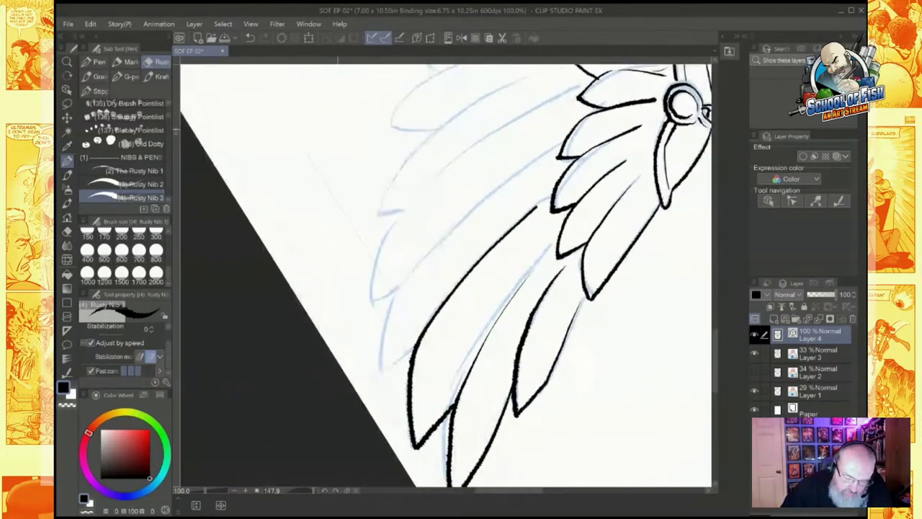
# Step: Ink the right-hand wing's next long outer feathers, continuing inward to the curved blade's upper spike
pyautogui.moveTo(419, 342)
pyautogui.mouseDown()
pyautogui.moveTo(377, 373)
pyautogui.moveTo(410, 274)
pyautogui.moveTo(553, 153)
pyautogui.mouseUp()
pyautogui.moveTo(406, 286)
pyautogui.mouseDown()
pyautogui.moveTo(371, 302)
pyautogui.moveTo(393, 215)
pyautogui.moveTo(562, 96)
pyautogui.moveTo(586, 65)
pyautogui.moveTo(495, 105)
pyautogui.moveTo(490, 207)
pyautogui.mouseUp()
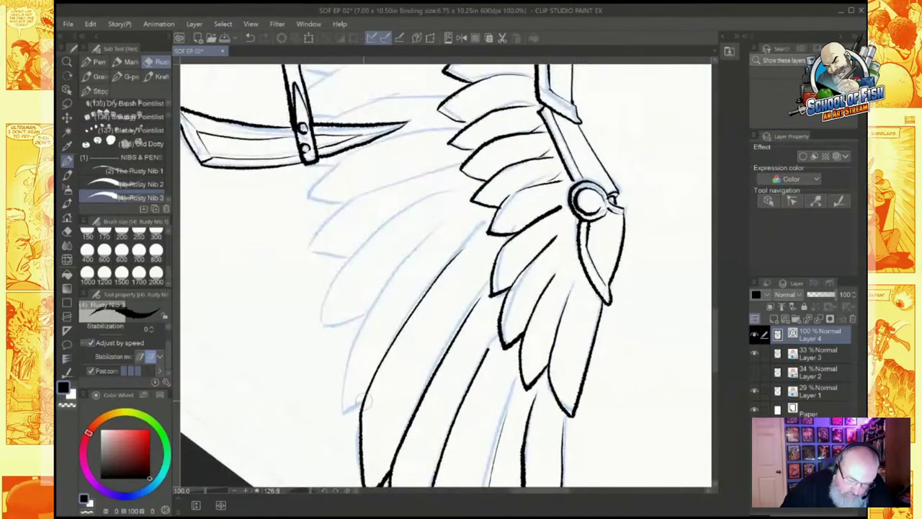
pyautogui.moveTo(364, 400)
pyautogui.mouseDown()
pyautogui.moveTo(340, 417)
pyautogui.moveTo(370, 304)
pyautogui.moveTo(444, 226)
pyautogui.mouseUp()
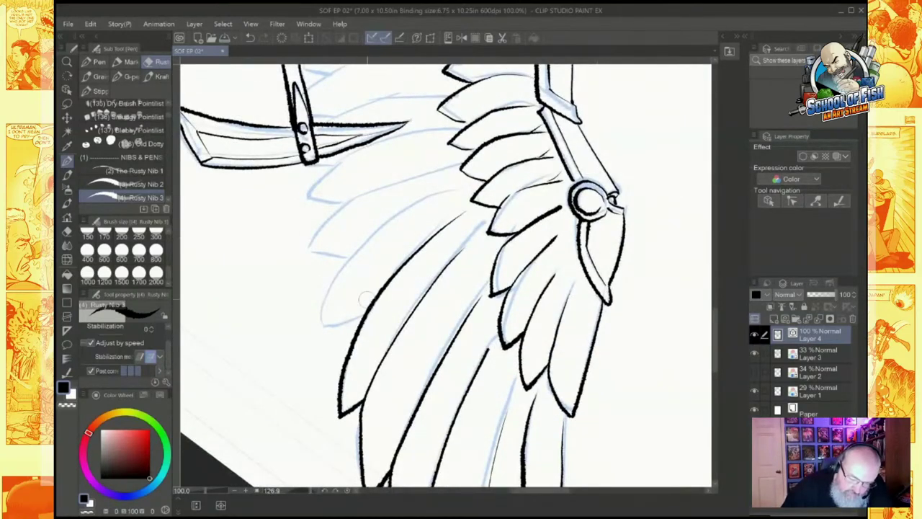
pyautogui.moveTo(366, 306)
pyautogui.mouseDown()
pyautogui.moveTo(329, 302)
pyautogui.moveTo(346, 270)
pyautogui.moveTo(373, 241)
pyautogui.moveTo(467, 189)
pyautogui.mouseUp()
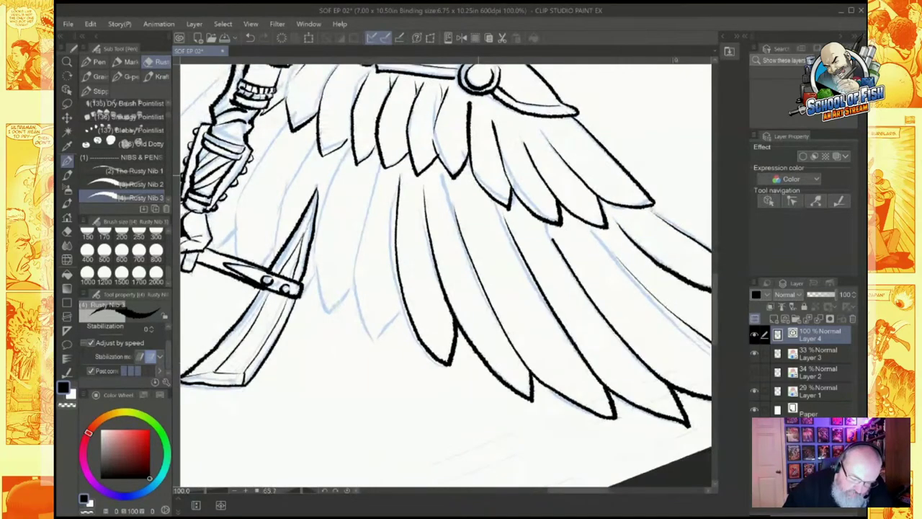
pyautogui.moveTo(403, 302)
pyautogui.mouseDown()
pyautogui.moveTo(378, 338)
pyautogui.moveTo(361, 321)
pyautogui.moveTo(355, 272)
pyautogui.moveTo(376, 184)
pyautogui.mouseUp()
pyautogui.moveTo(353, 278)
pyautogui.mouseDown()
pyautogui.moveTo(323, 314)
pyautogui.moveTo(318, 238)
pyautogui.moveTo(350, 156)
pyautogui.mouseUp()
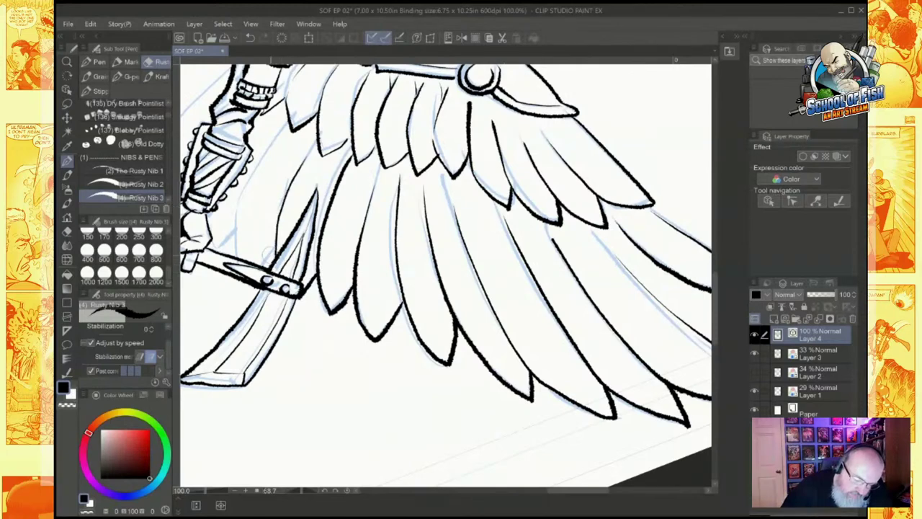
# Step: Ink the right-hand wing's last long feathers behind the blade and forearm and in the gap between arm and torso
pyautogui.moveTo(239, 257)
pyautogui.mouseDown()
pyautogui.moveTo(247, 186)
pyautogui.moveTo(278, 133)
pyautogui.mouseUp()
pyautogui.moveTo(235, 232)
pyautogui.mouseDown()
pyautogui.moveTo(216, 250)
pyautogui.moveTo(232, 233)
pyautogui.moveTo(236, 247)
pyautogui.moveTo(316, 305)
pyautogui.moveTo(333, 284)
pyautogui.mouseUp()
pyautogui.moveTo(308, 238)
pyautogui.mouseDown()
pyautogui.moveTo(303, 250)
pyautogui.moveTo(287, 215)
pyautogui.moveTo(353, 126)
pyautogui.mouseUp()
pyautogui.moveTo(295, 196)
pyautogui.mouseDown()
pyautogui.moveTo(278, 213)
pyautogui.moveTo(262, 196)
pyautogui.moveTo(283, 135)
pyautogui.moveTo(336, 95)
pyautogui.mouseUp()
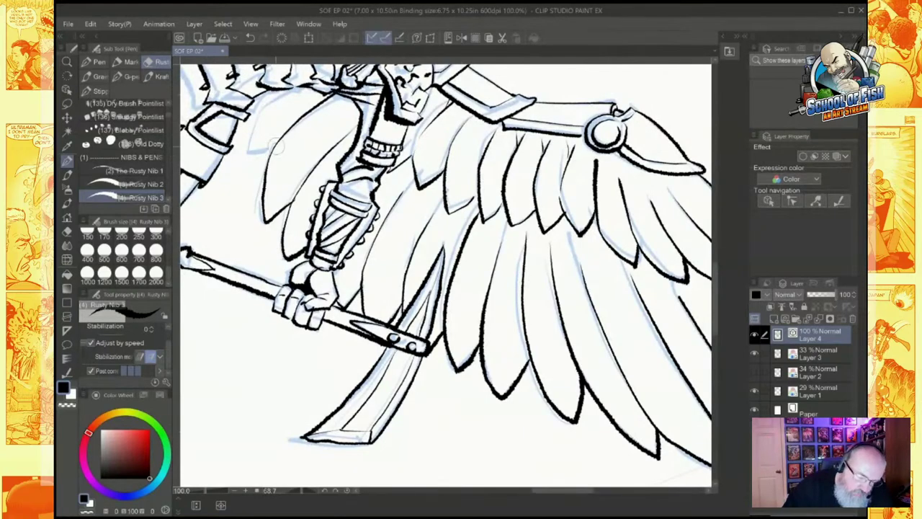
pyautogui.moveTo(276, 147); pyautogui.dragTo(249, 154)
pyautogui.moveTo(249, 153)
pyautogui.mouseDown()
pyautogui.moveTo(255, 130)
pyautogui.moveTo(297, 91)
pyautogui.mouseUp()
pyautogui.moveTo(261, 116); pyautogui.dragTo(248, 121)
pyautogui.moveTo(248, 120); pyautogui.dragTo(269, 88)
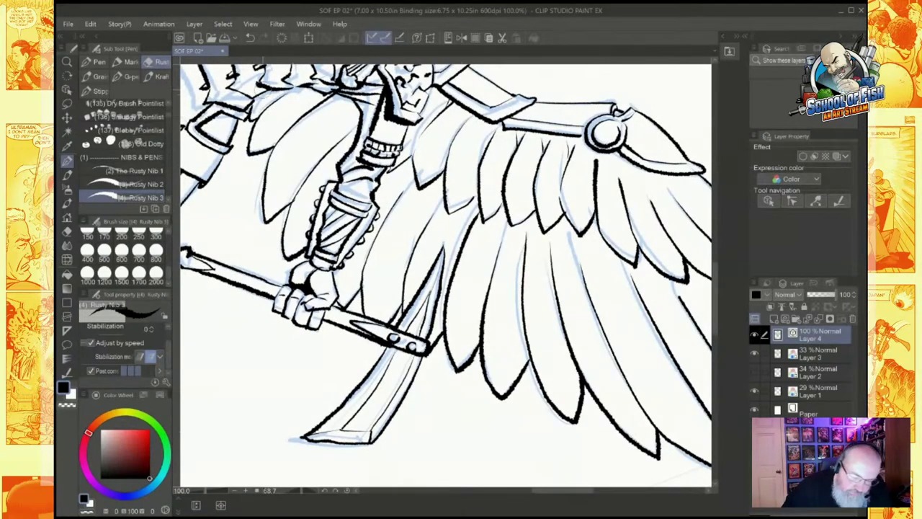
pyautogui.scroll(-6, 447, 277)
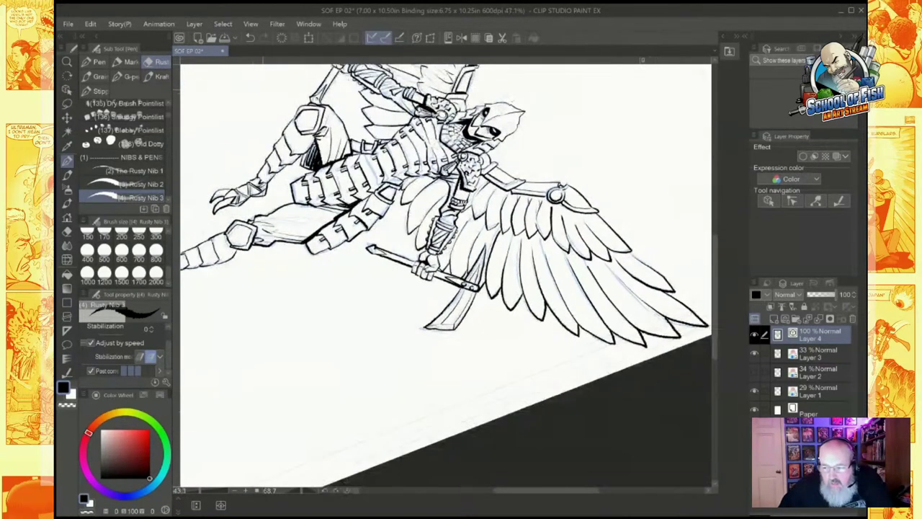
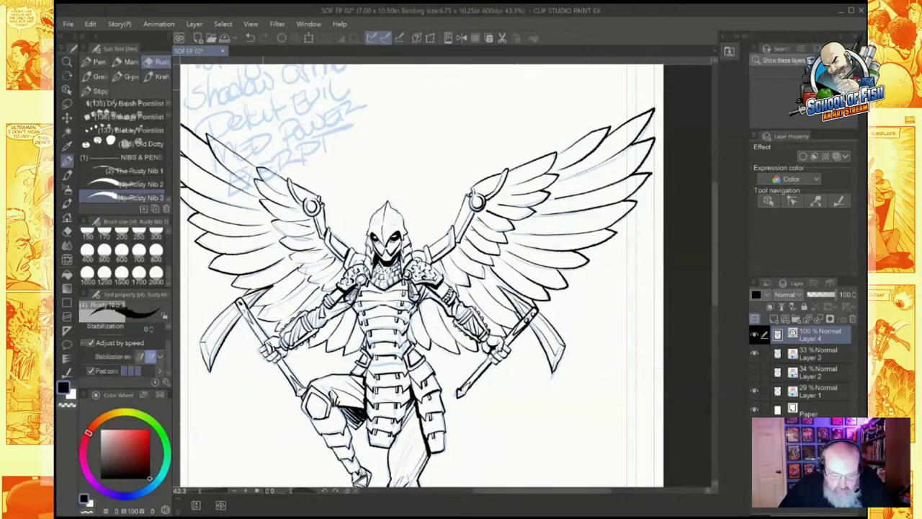
# Step: Ink the rounded eye-like shape and the small curved feather line on the right-hand side of the helmet's forehead
pyautogui.hotkey('ctrl', '-')
pyautogui.hotkey('ctrl', '-')
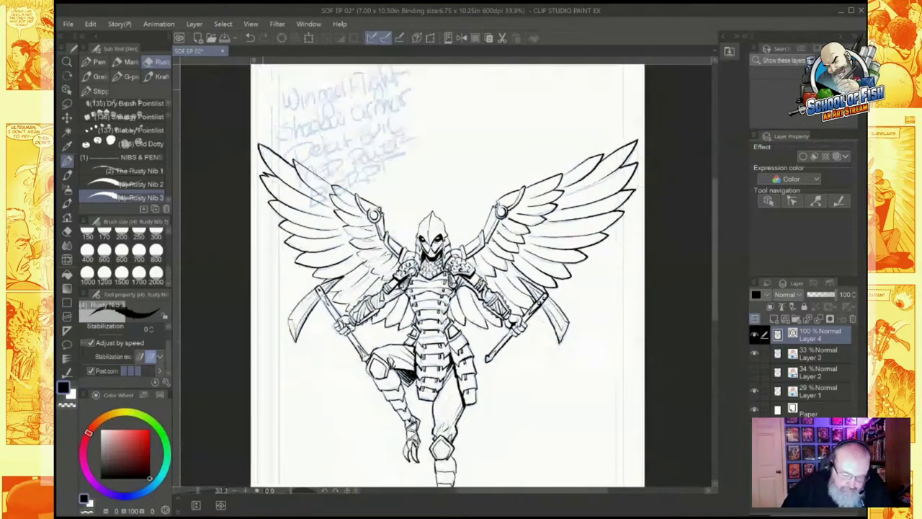
pyautogui.scroll(5, 483, 229)
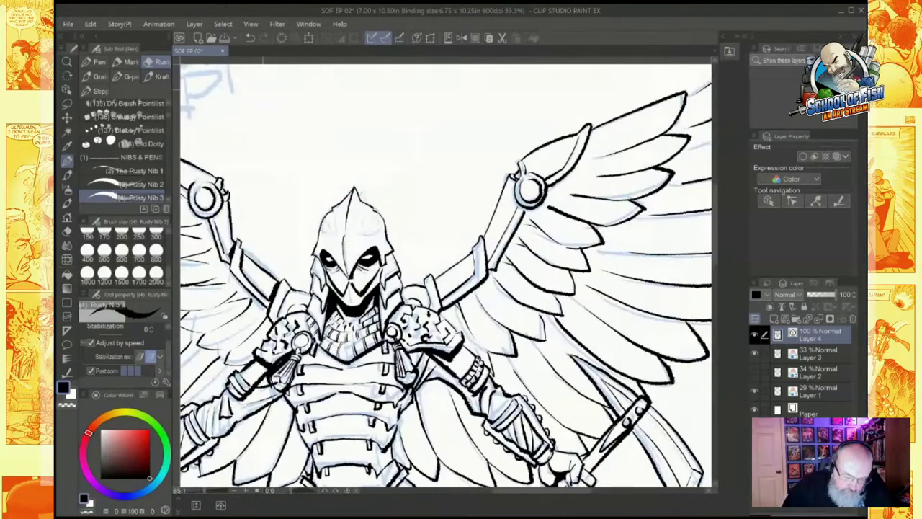
pyautogui.scroll(4, 292, 250)
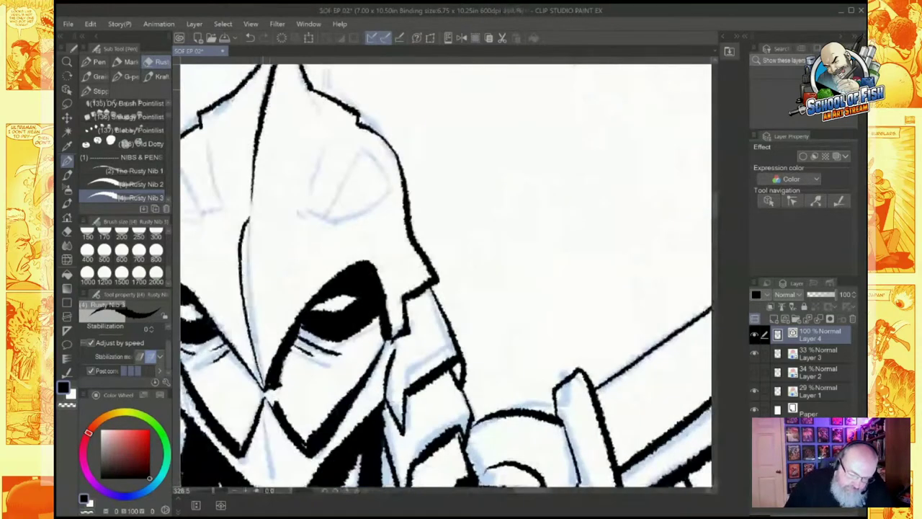
pyautogui.moveTo(389, 150)
pyautogui.mouseDown()
pyautogui.moveTo(362, 175)
pyautogui.moveTo(360, 205)
pyautogui.moveTo(360, 185)
pyautogui.moveTo(385, 228)
pyautogui.mouseUp()
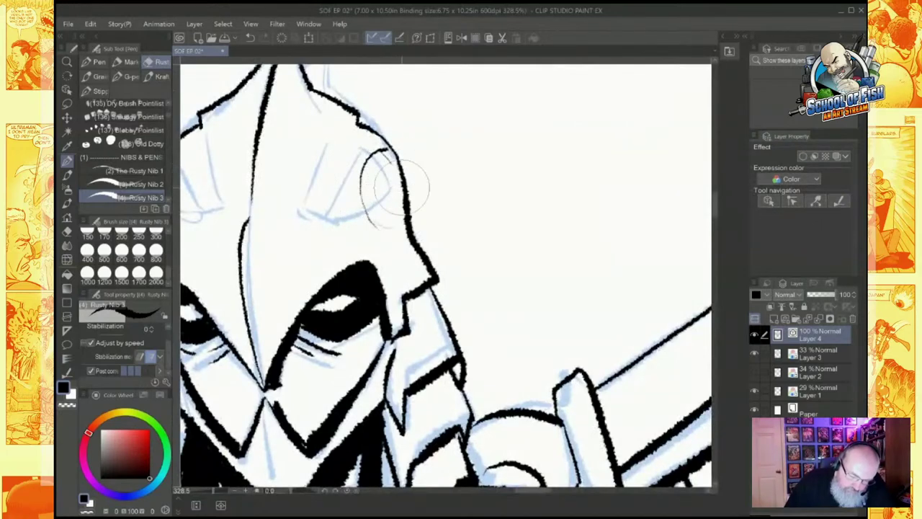
pyautogui.moveTo(391, 150)
pyautogui.mouseDown()
pyautogui.moveTo(403, 195)
pyautogui.moveTo(388, 229)
pyautogui.mouseUp()
pyautogui.moveTo(321, 218)
pyautogui.mouseDown()
pyautogui.moveTo(361, 199)
pyautogui.moveTo(374, 231)
pyautogui.moveTo(360, 218)
pyautogui.moveTo(397, 242)
pyautogui.mouseUp()
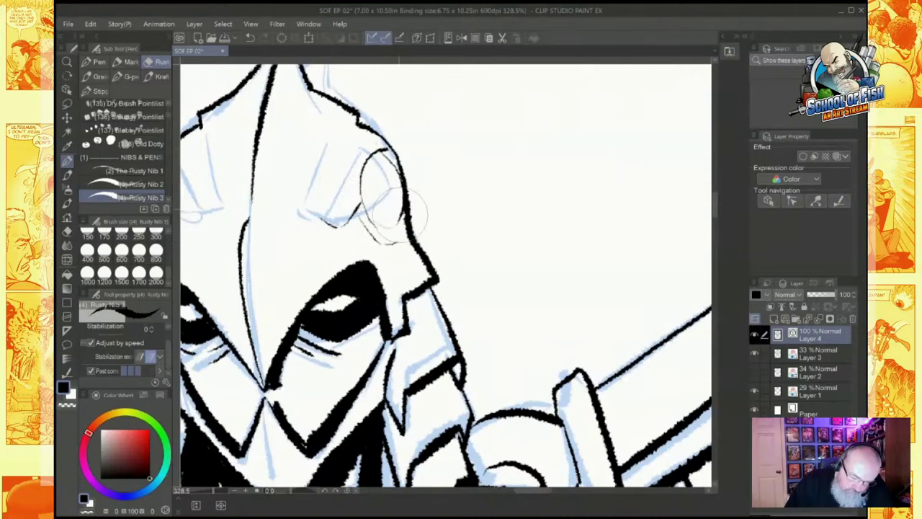
# Step: Ink the matching rounded shape and thin curved feather lines on the left-hand side of the helmet's forehead
pyautogui.moveTo(390, 148); pyautogui.dragTo(533, 161)
pyautogui.moveTo(319, 160)
pyautogui.mouseDown()
pyautogui.moveTo(349, 238)
pyautogui.moveTo(362, 239)
pyautogui.mouseUp()
pyautogui.moveTo(351, 177)
pyautogui.mouseDown()
pyautogui.moveTo(366, 223)
pyautogui.moveTo(338, 221)
pyautogui.moveTo(308, 240)
pyautogui.moveTo(316, 243)
pyautogui.moveTo(297, 204)
pyautogui.moveTo(316, 172)
pyautogui.mouseUp()
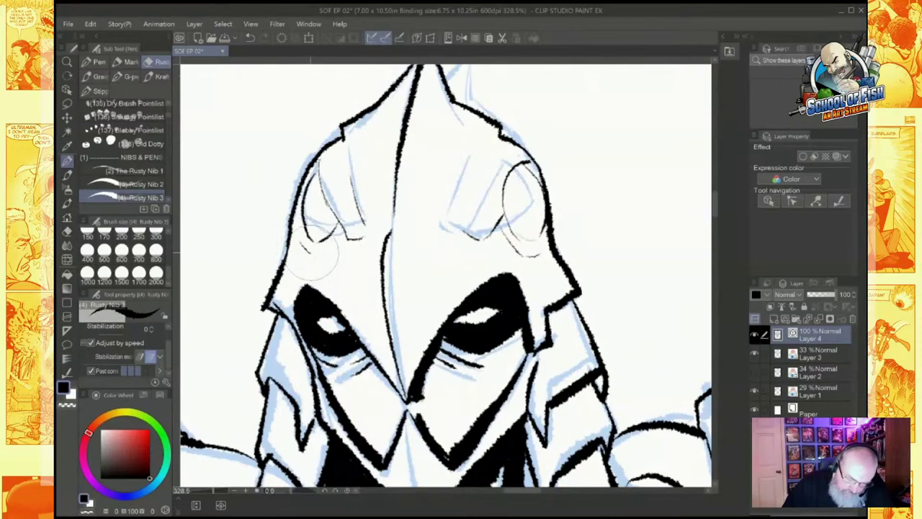
pyautogui.moveTo(300, 247); pyautogui.dragTo(335, 242)
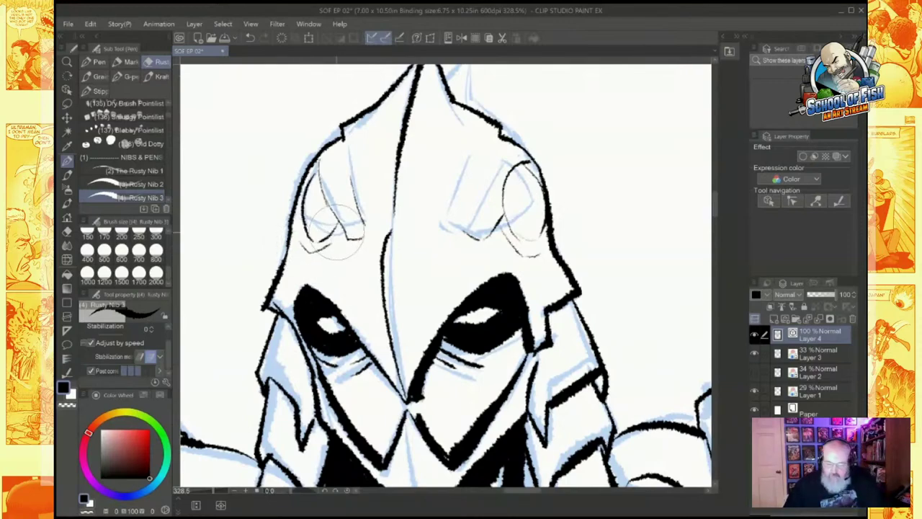
# Step: Hide the Layer 3 pencil sketch and check the inked figure on its own, both whole and close up
pyautogui.scroll(-6, 566, 199)
pyautogui.click(755, 353)
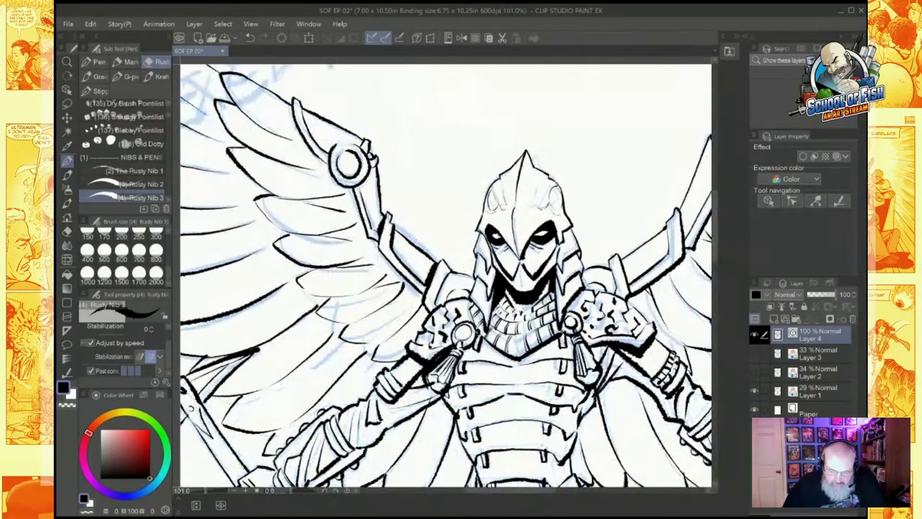
pyautogui.hotkey('ctrl', '0')
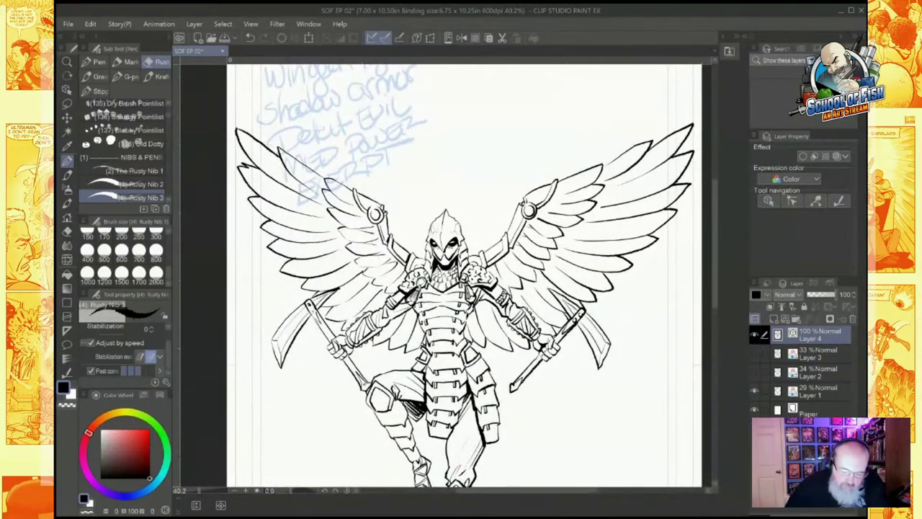
pyautogui.hotkey('ctrl', 'alt', '0')
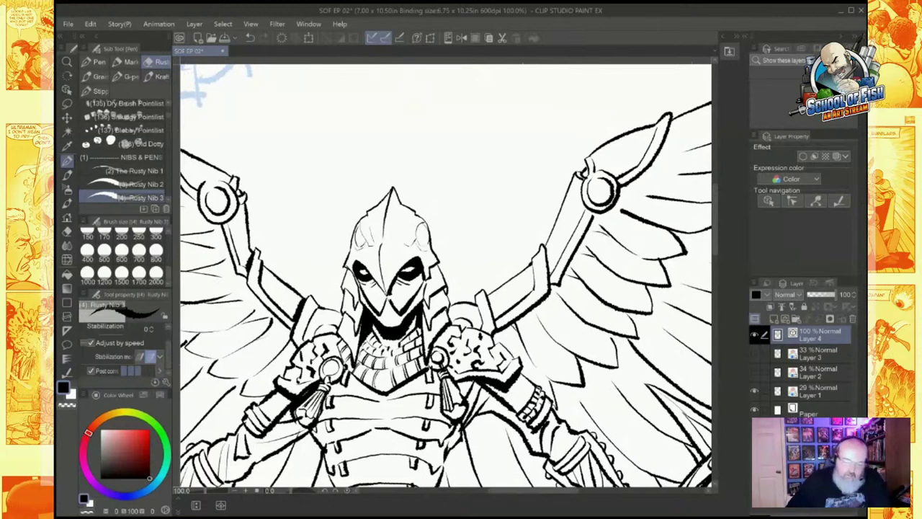
# Step: Make Layer 3 active and visible, and sketch a side-view helmet's domed crown and pointed beak above the figure's head
pyautogui.click(819, 353)
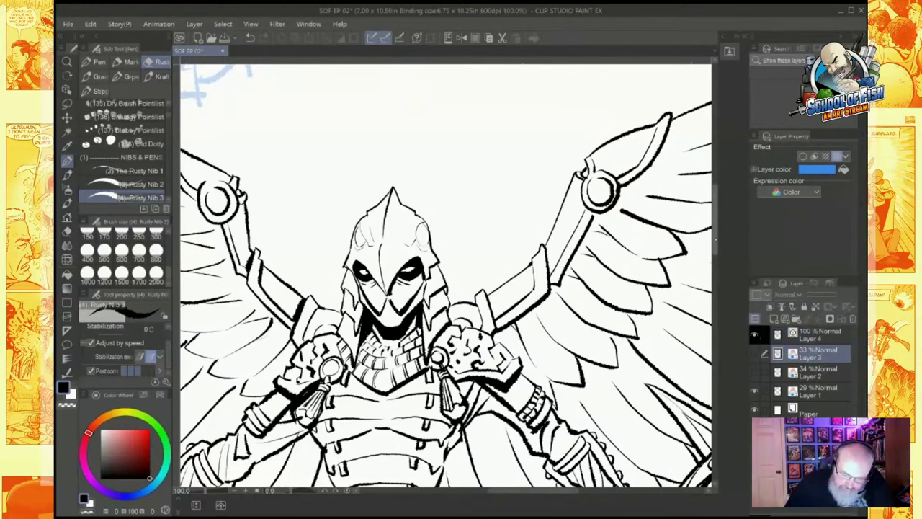
pyautogui.scroll(3, 418, 152)
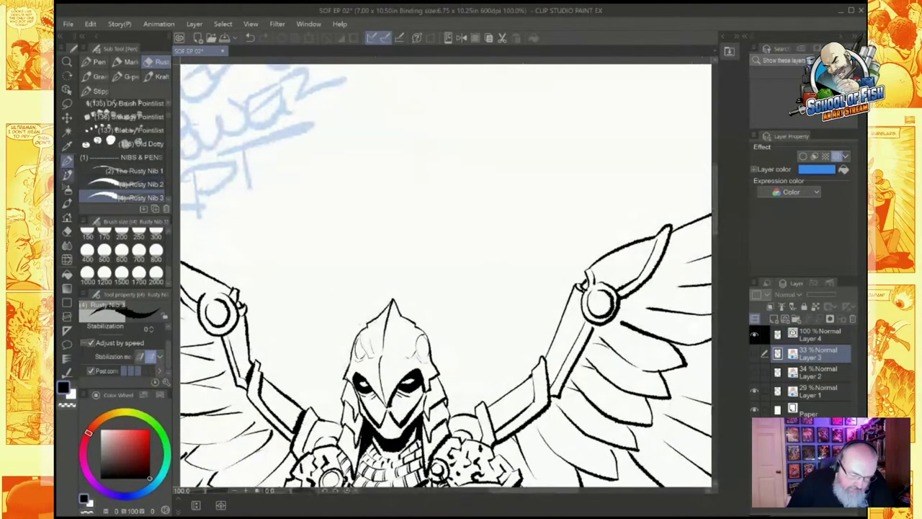
pyautogui.click(754, 353)
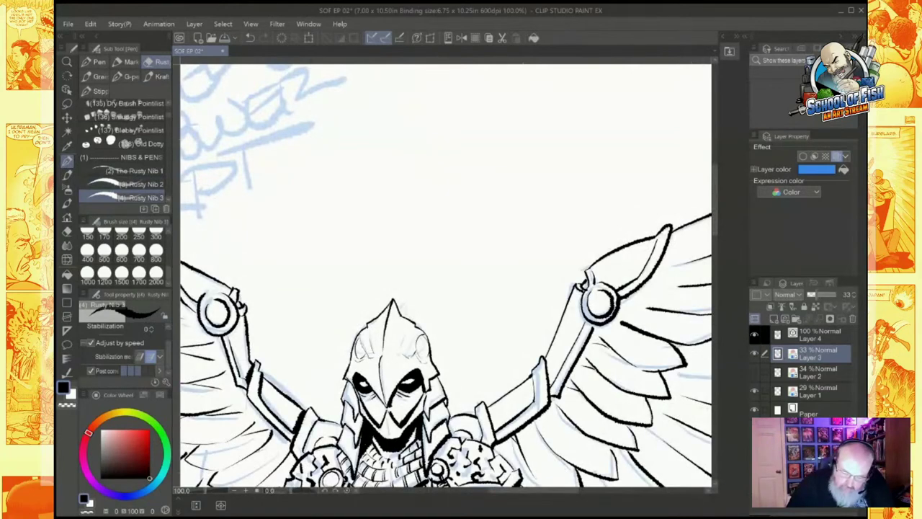
pyautogui.moveTo(421, 163)
pyautogui.mouseDown()
pyautogui.moveTo(452, 136)
pyautogui.moveTo(486, 141)
pyautogui.moveTo(504, 153)
pyautogui.moveTo(521, 197)
pyautogui.mouseUp()
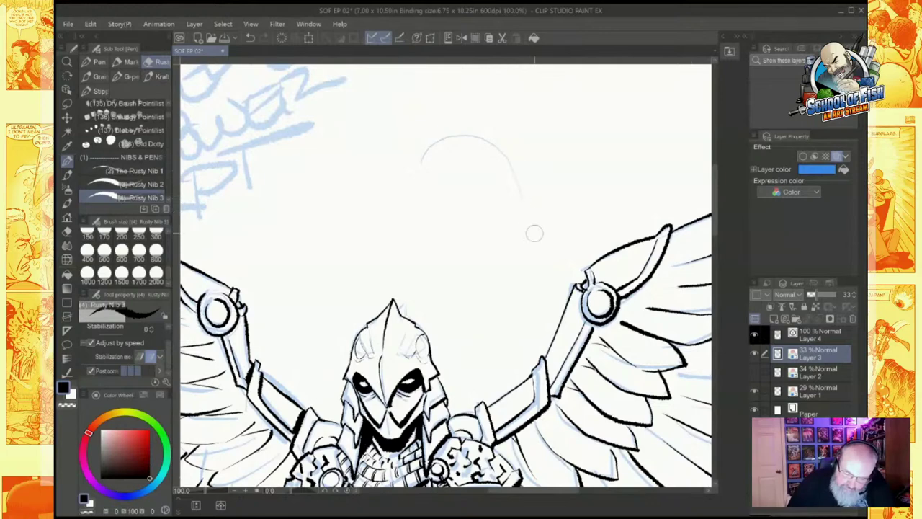
pyautogui.moveTo(419, 166)
pyautogui.mouseDown()
pyautogui.moveTo(399, 181)
pyautogui.moveTo(429, 176)
pyautogui.mouseUp()
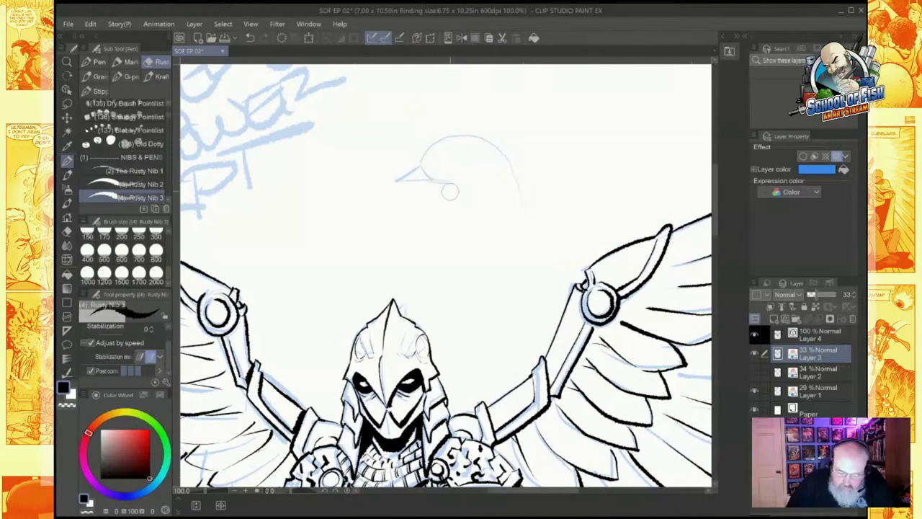
# Step: Sketch the face profile beneath the beak, the helmet's long front edge and its round eye, and strengthen the back of the crown
pyautogui.moveTo(448, 183); pyautogui.dragTo(455, 229)
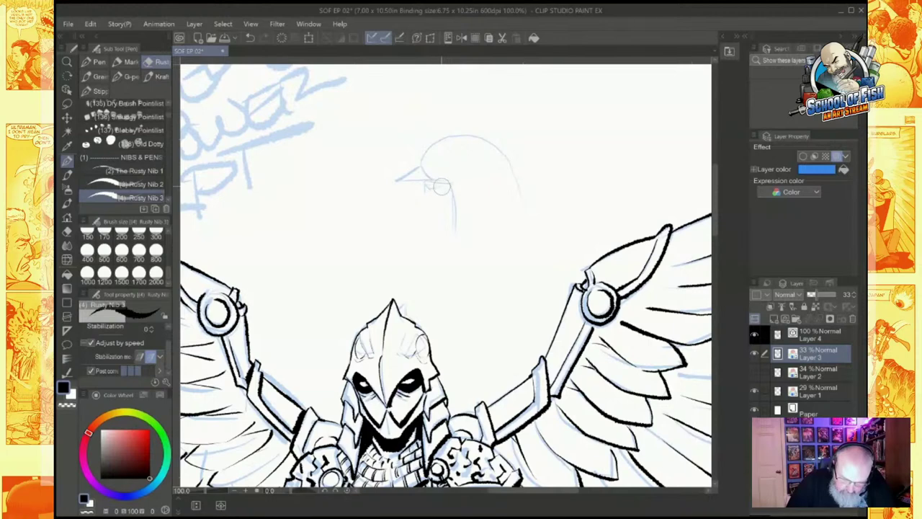
pyautogui.moveTo(425, 193)
pyautogui.mouseDown()
pyautogui.moveTo(441, 200)
pyautogui.moveTo(434, 231)
pyautogui.moveTo(453, 230)
pyautogui.mouseUp()
pyautogui.moveTo(453, 191); pyautogui.dragTo(447, 266)
pyautogui.moveTo(456, 229); pyautogui.dragTo(452, 265)
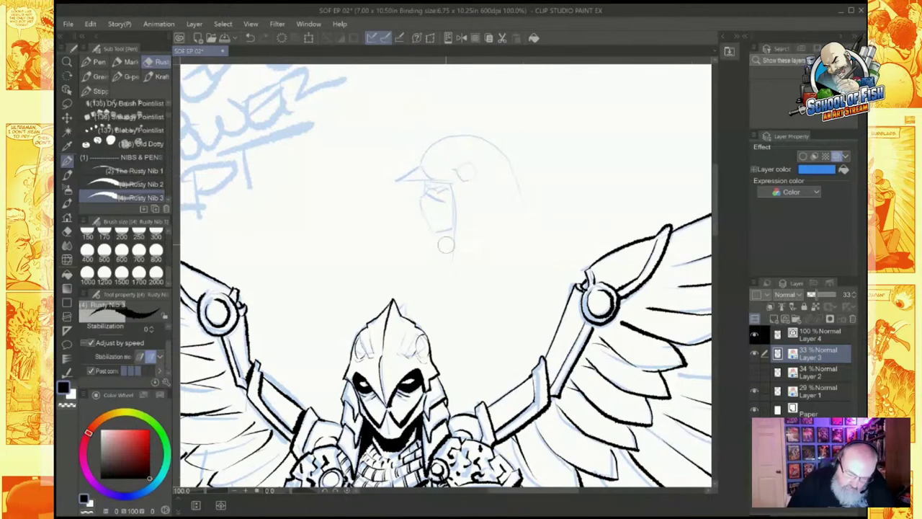
pyautogui.moveTo(454, 220); pyautogui.dragTo(453, 274)
pyautogui.moveTo(503, 155); pyautogui.dragTo(517, 184)
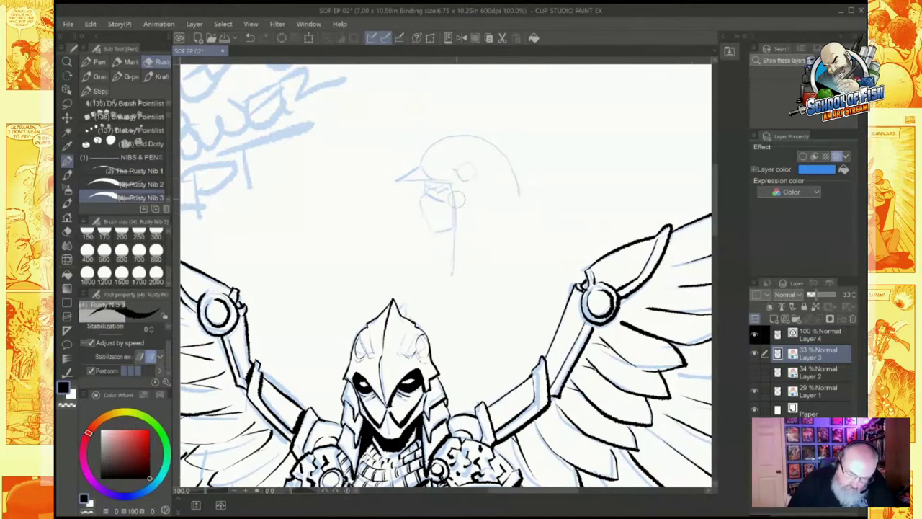
# Step: Sketch the side-view helmet's cheek edge, diagonal layered neck bands and the extended back contour
pyautogui.moveTo(457, 199); pyautogui.dragTo(469, 225)
pyautogui.moveTo(513, 180); pyautogui.dragTo(469, 226)
pyautogui.moveTo(515, 182)
pyautogui.mouseDown()
pyautogui.moveTo(526, 217)
pyautogui.moveTo(456, 265)
pyautogui.mouseUp()
pyautogui.moveTo(520, 202)
pyautogui.mouseDown()
pyautogui.moveTo(528, 229)
pyautogui.moveTo(465, 285)
pyautogui.mouseUp()
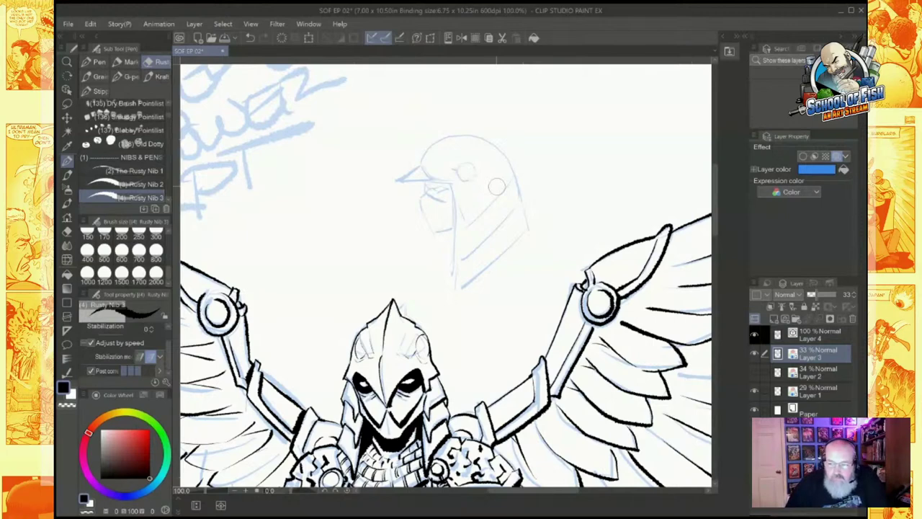
# Step: Compare the side-view helmet sketch with the inked front-view helmet, both close up and from a distance
pyautogui.scroll(5, 544, 202)
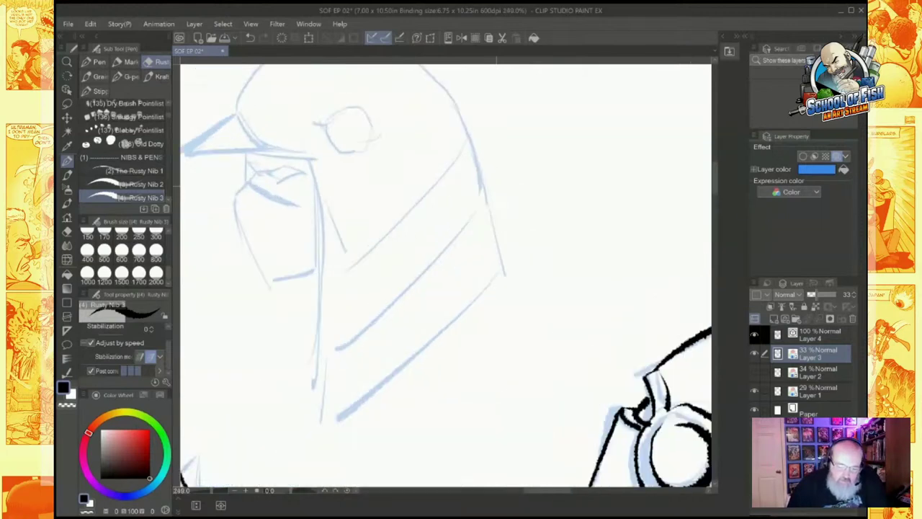
pyautogui.moveTo(404, 245)
pyautogui.mouseDown()
pyautogui.moveTo(494, 299)
pyautogui.moveTo(508, 319)
pyautogui.mouseUp()
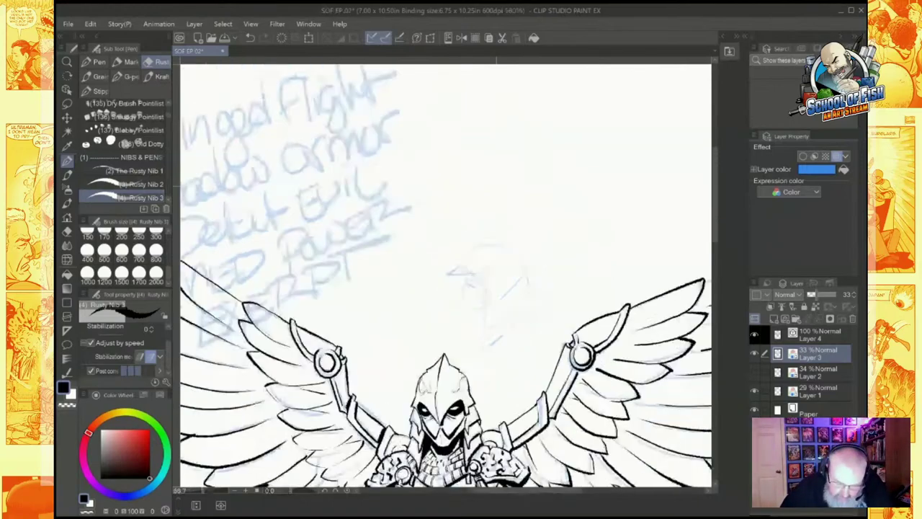
pyautogui.scroll(3, 497, 186)
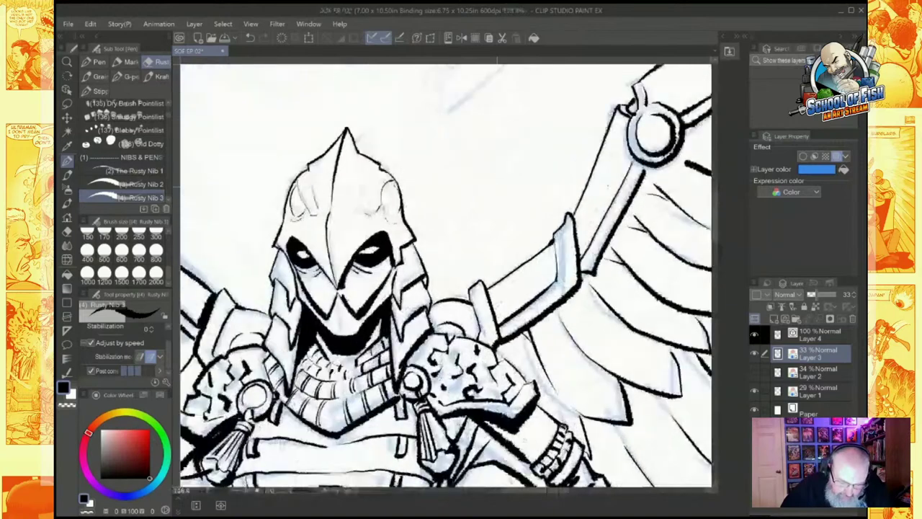
pyautogui.moveTo(498, 186); pyautogui.dragTo(568, 198)
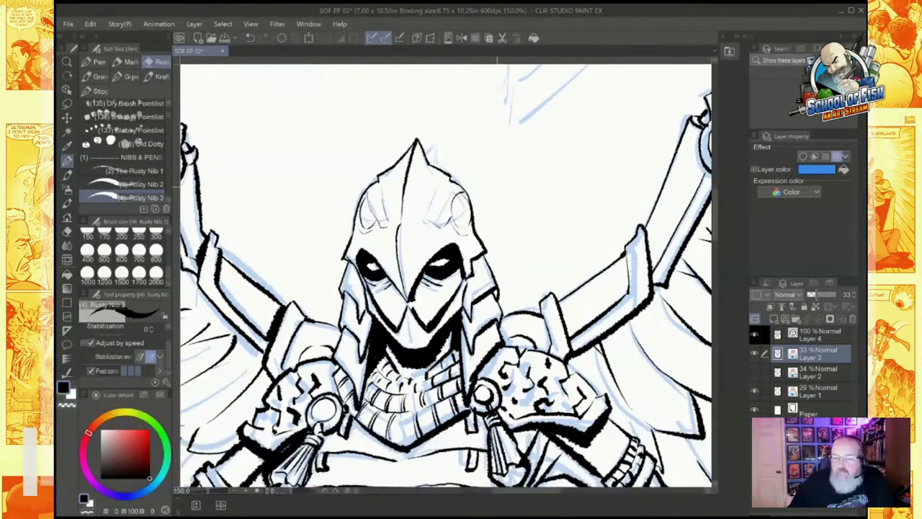
pyautogui.moveTo(497, 187); pyautogui.dragTo(482, 297)
pyautogui.scroll(-2, 495, 186)
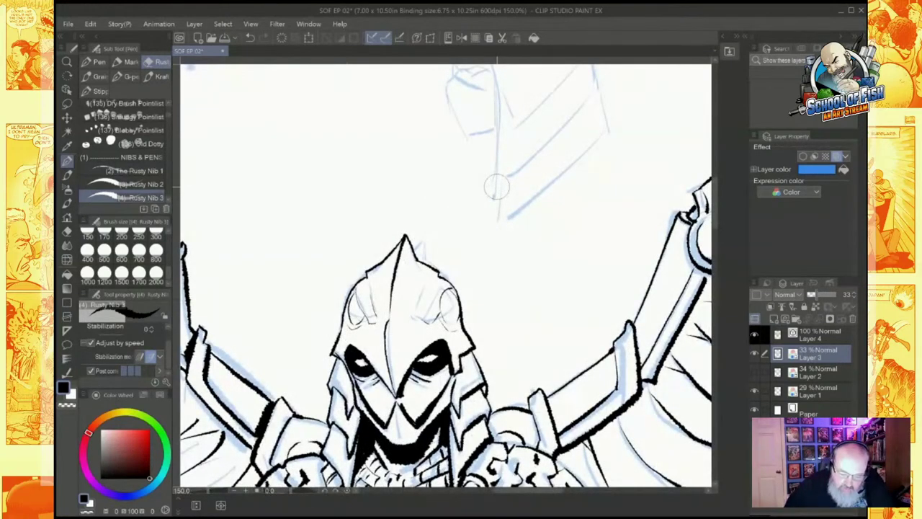
pyautogui.scroll(-5, 497, 188)
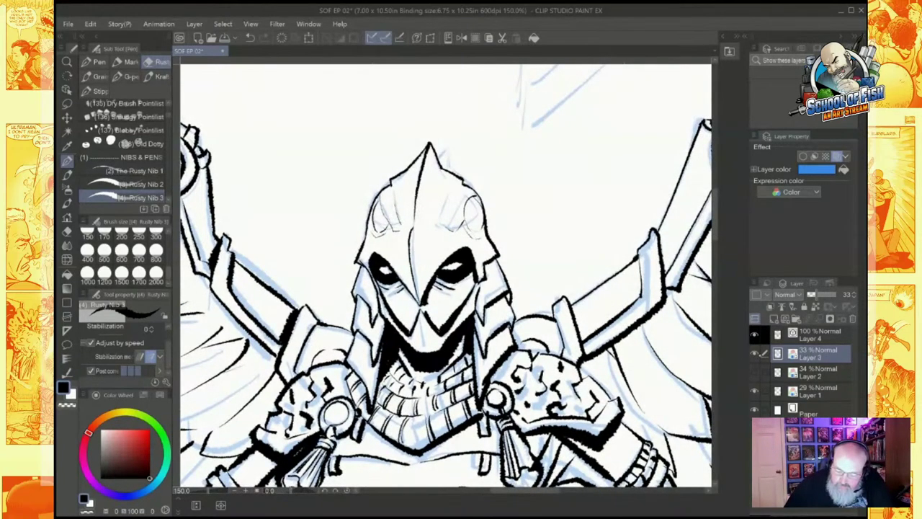
# Step: Hide Layer 3, then duplicate Layer 4 and turn the lower original into a blue guide at 31% opacity
pyautogui.click(755, 354)
pyautogui.click(822, 335)
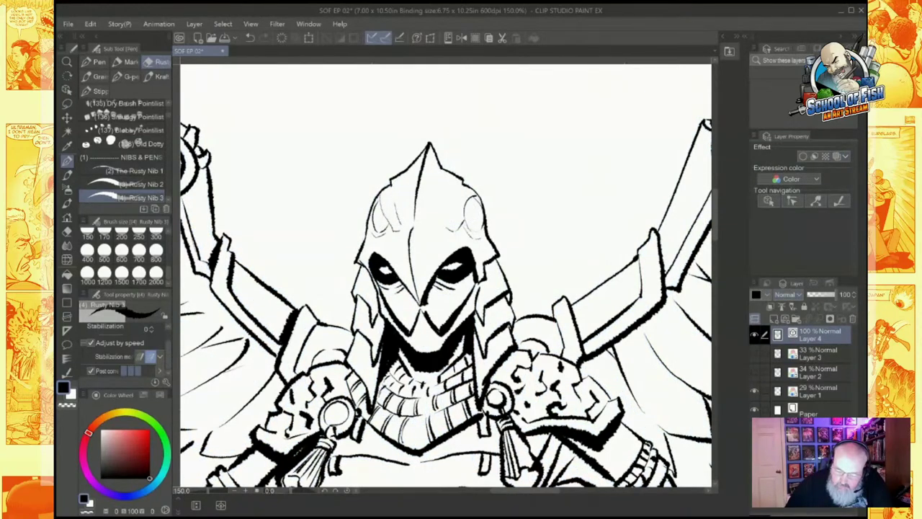
pyautogui.rightClick(822, 335)
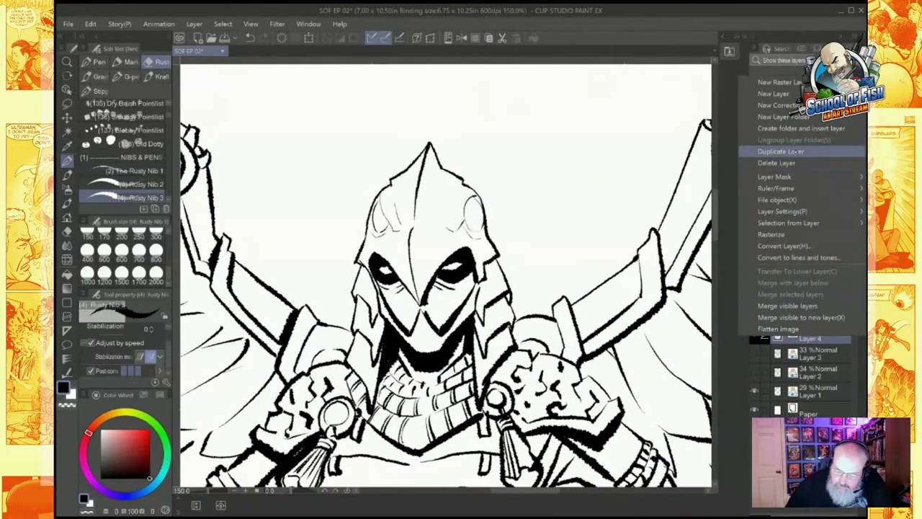
pyautogui.click(782, 151)
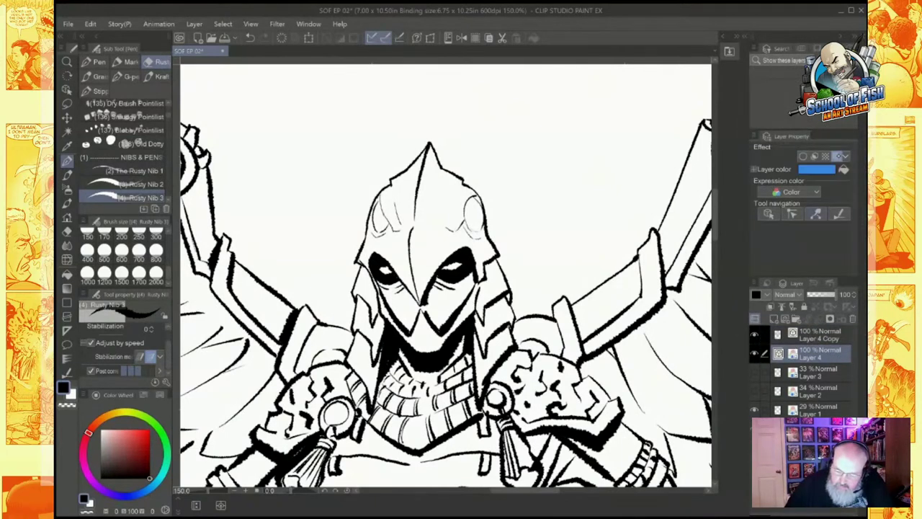
pyautogui.moveTo(820, 295); pyautogui.dragTo(815, 295)
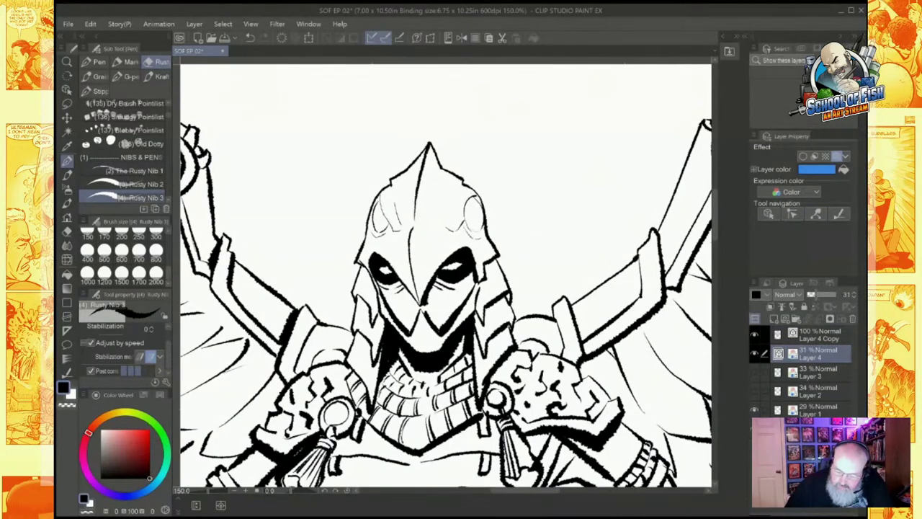
# Step: On Layer 4 Copy, lasso the helmet's crown, beak and eyes, erase that inking and clear the selection
pyautogui.click(832, 338)
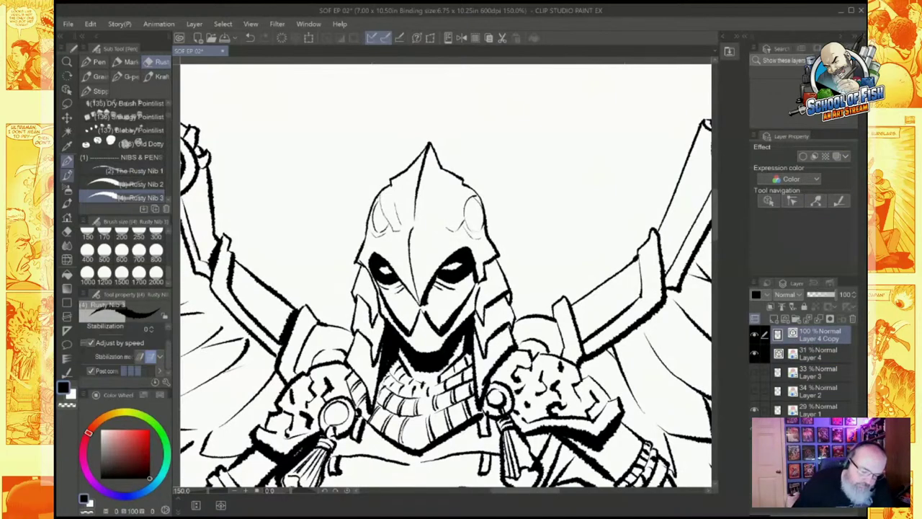
pyautogui.press('m')
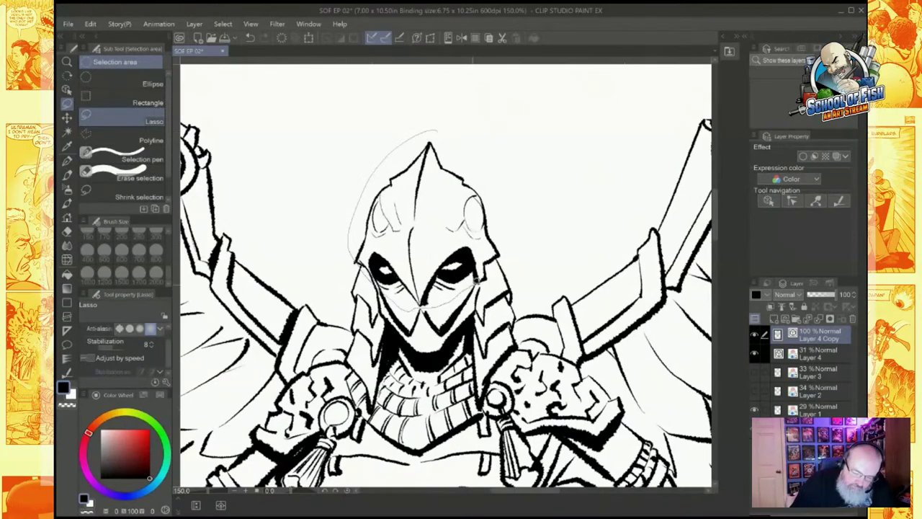
pyautogui.moveTo(488, 135); pyautogui.dragTo(436, 132)
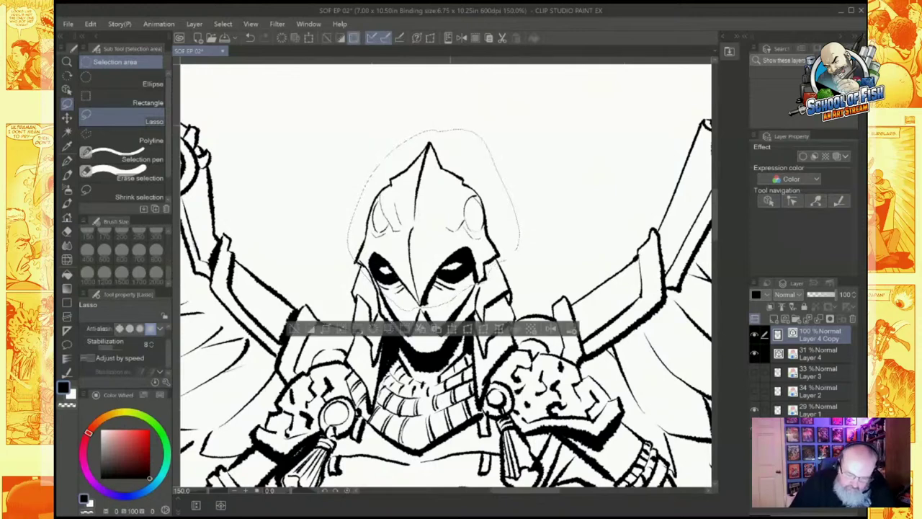
pyautogui.click(373, 329)
pyautogui.click(294, 328)
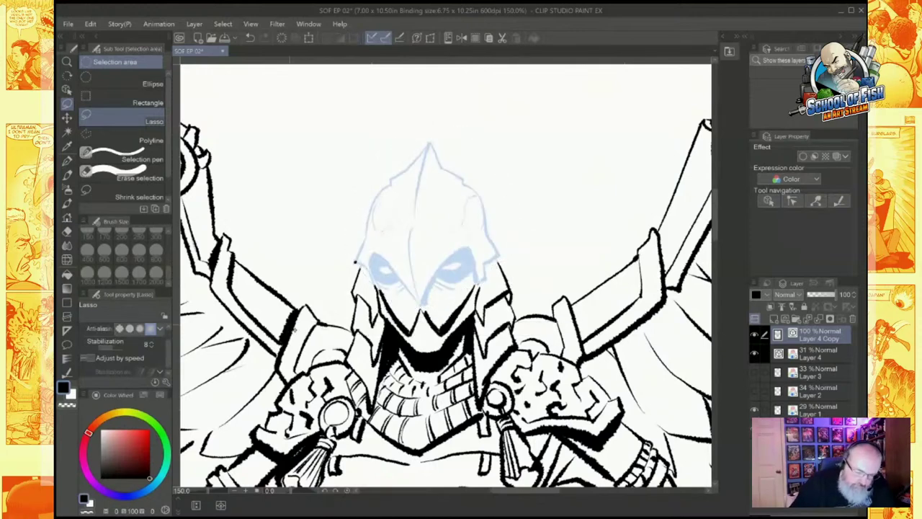
# Step: Ink a new angular beak on the forehead with the Rusty Nib 3 pen, plus the right-hand brow and cheek edge of the face opening
pyautogui.press('p')
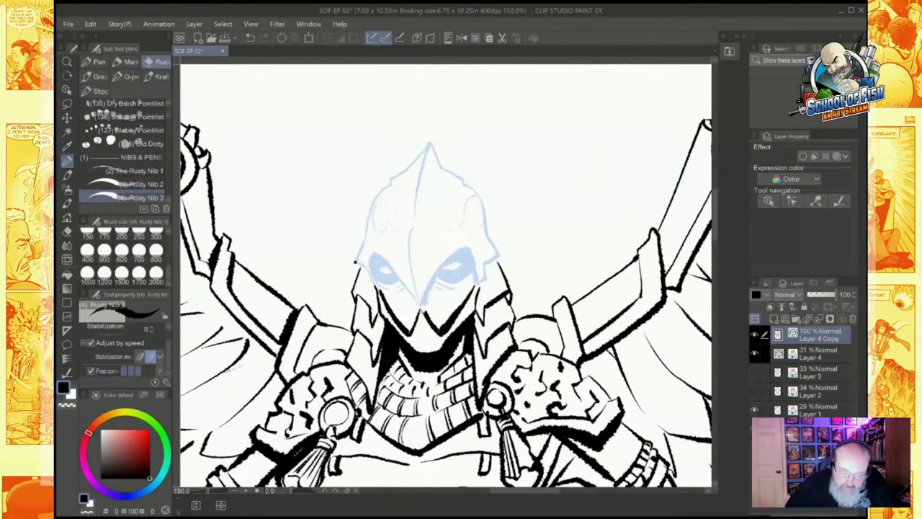
pyautogui.scroll(5, 454, 265)
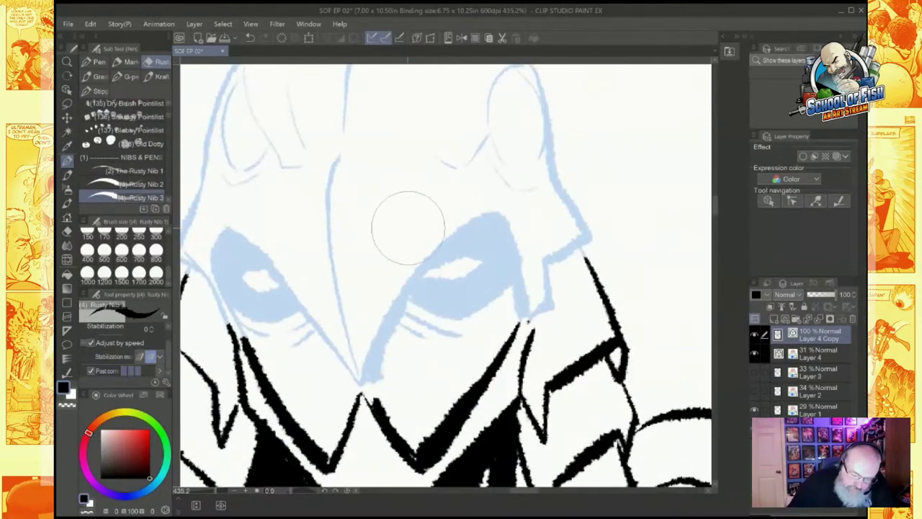
pyautogui.moveTo(431, 224)
pyautogui.mouseDown()
pyautogui.moveTo(298, 286)
pyautogui.moveTo(285, 226)
pyautogui.moveTo(338, 154)
pyautogui.moveTo(367, 159)
pyautogui.moveTo(452, 222)
pyautogui.moveTo(431, 218)
pyautogui.moveTo(508, 227)
pyautogui.moveTo(522, 276)
pyautogui.moveTo(520, 405)
pyautogui.mouseUp()
pyautogui.moveTo(510, 229)
pyautogui.mouseDown()
pyautogui.moveTo(517, 257)
pyautogui.moveTo(527, 407)
pyautogui.mouseUp()
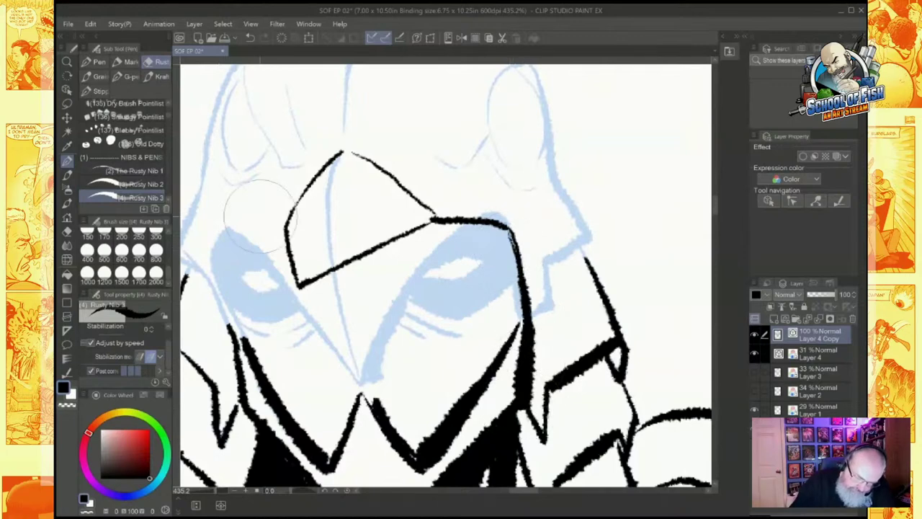
pyautogui.moveTo(281, 214)
pyautogui.mouseDown()
pyautogui.moveTo(246, 219)
pyautogui.moveTo(230, 301)
pyautogui.mouseUp()
pyautogui.moveTo(244, 224); pyautogui.dragTo(228, 288)
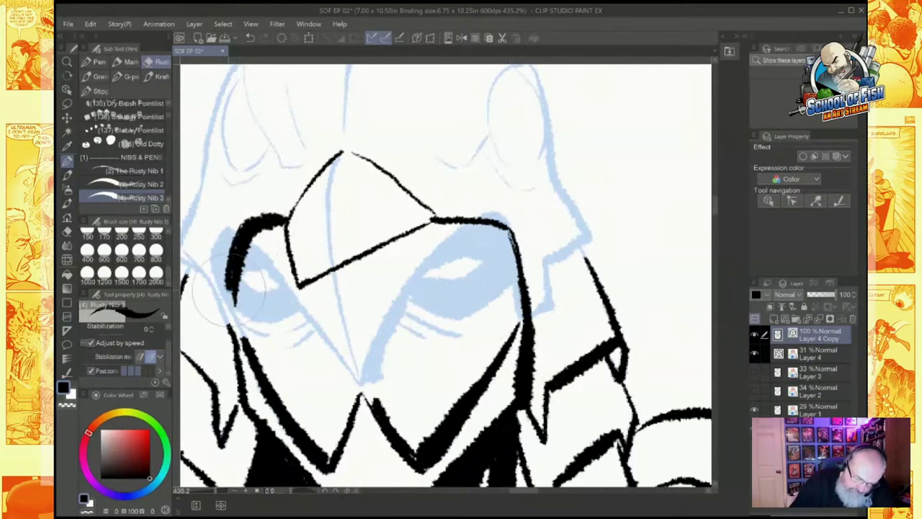
pyautogui.hotkey('ctrl', 'z')
pyautogui.hotkey('ctrl', 'z')
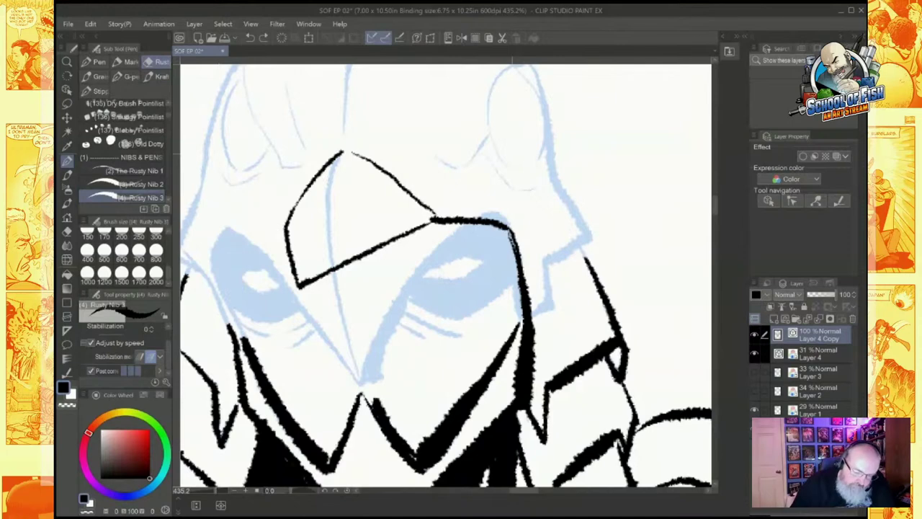
# Step: Ink the left-hand brow and long cheek edge of the face opening, and thicken the cheek lines on both sides
pyautogui.moveTo(284, 223)
pyautogui.mouseDown()
pyautogui.moveTo(224, 226)
pyautogui.moveTo(219, 265)
pyautogui.moveTo(235, 408)
pyautogui.mouseUp()
pyautogui.moveTo(227, 297); pyautogui.dragTo(236, 406)
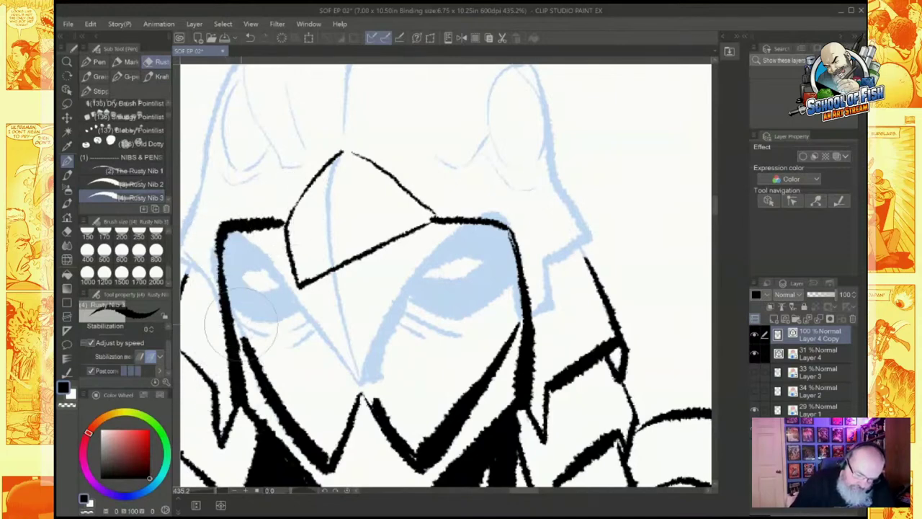
pyautogui.moveTo(229, 305); pyautogui.dragTo(250, 357)
pyautogui.moveTo(525, 307)
pyautogui.mouseDown()
pyautogui.moveTo(473, 388)
pyautogui.moveTo(533, 439)
pyautogui.mouseUp()
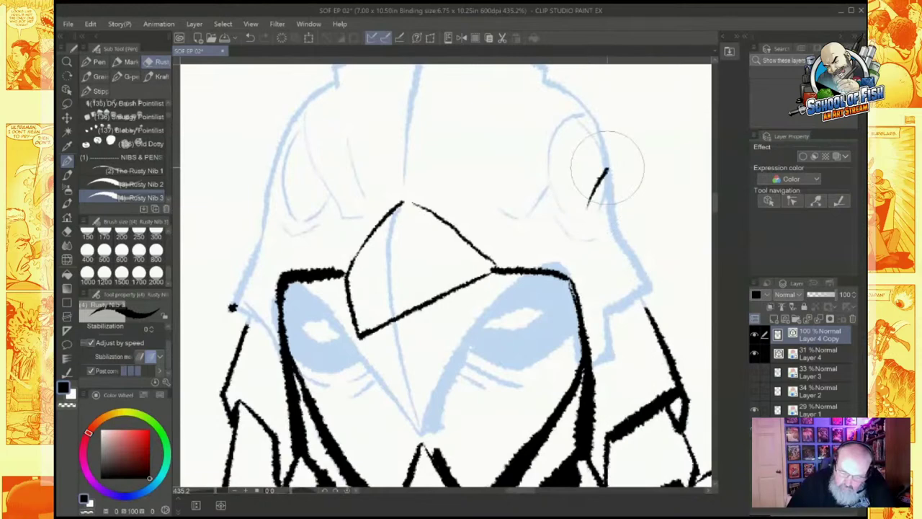
# Step: Ink narrow oval eye shapes on both sides of the helmet, each with a small hooked line beside it
pyautogui.moveTo(588, 205)
pyautogui.mouseDown()
pyautogui.moveTo(620, 182)
pyautogui.moveTo(619, 250)
pyautogui.moveTo(568, 222)
pyautogui.mouseUp()
pyautogui.moveTo(271, 185)
pyautogui.mouseDown()
pyautogui.moveTo(285, 232)
pyautogui.moveTo(259, 258)
pyautogui.mouseUp()
pyautogui.moveTo(269, 186); pyautogui.dragTo(258, 260)
pyautogui.moveTo(286, 231)
pyautogui.mouseDown()
pyautogui.moveTo(299, 238)
pyautogui.moveTo(311, 230)
pyautogui.mouseUp()
# Step: Ink the helmet's lower side contours and corners, and close the top with a rounded dome between the side ovals
pyautogui.moveTo(248, 268); pyautogui.dragTo(246, 321)
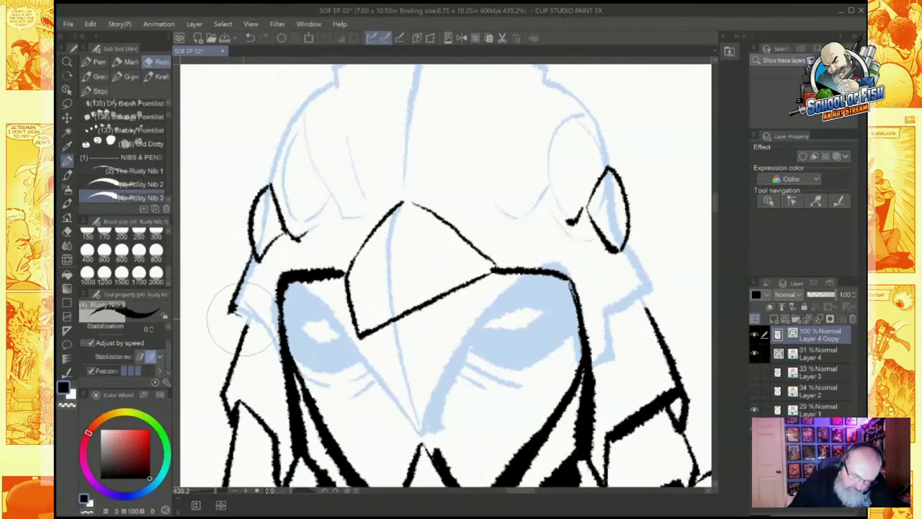
pyautogui.moveTo(282, 373); pyautogui.dragTo(246, 357)
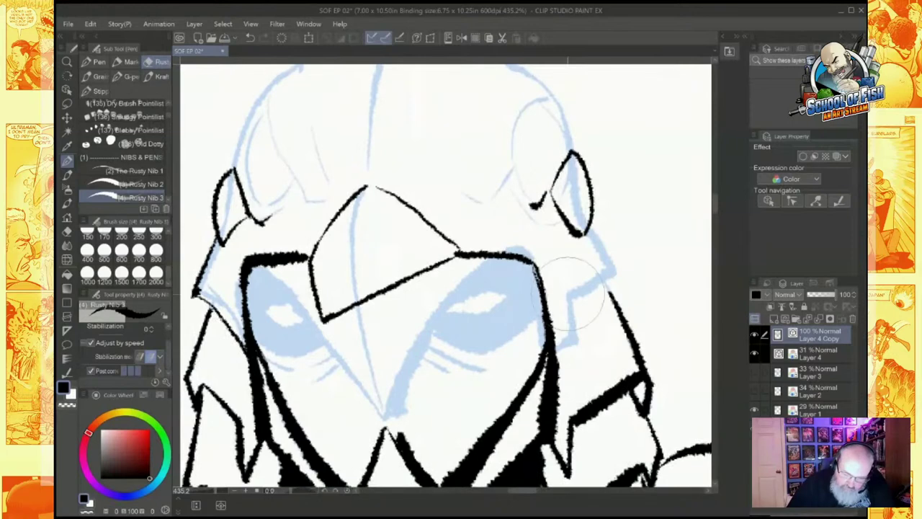
pyautogui.moveTo(556, 329)
pyautogui.mouseDown()
pyautogui.moveTo(568, 351)
pyautogui.moveTo(578, 304)
pyautogui.moveTo(611, 289)
pyautogui.mouseUp()
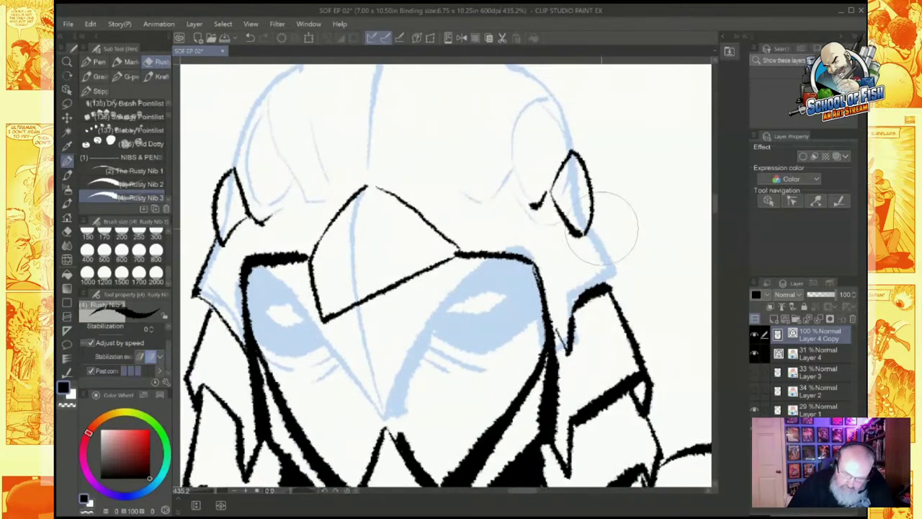
pyautogui.moveTo(587, 232)
pyautogui.mouseDown()
pyautogui.moveTo(626, 289)
pyautogui.moveTo(634, 336)
pyautogui.mouseUp()
pyautogui.moveTo(252, 240)
pyautogui.mouseDown()
pyautogui.moveTo(294, 141)
pyautogui.moveTo(328, 113)
pyautogui.moveTo(422, 89)
pyautogui.moveTo(485, 95)
pyautogui.moveTo(537, 119)
pyautogui.moveTo(585, 178)
pyautogui.moveTo(597, 227)
pyautogui.mouseUp()
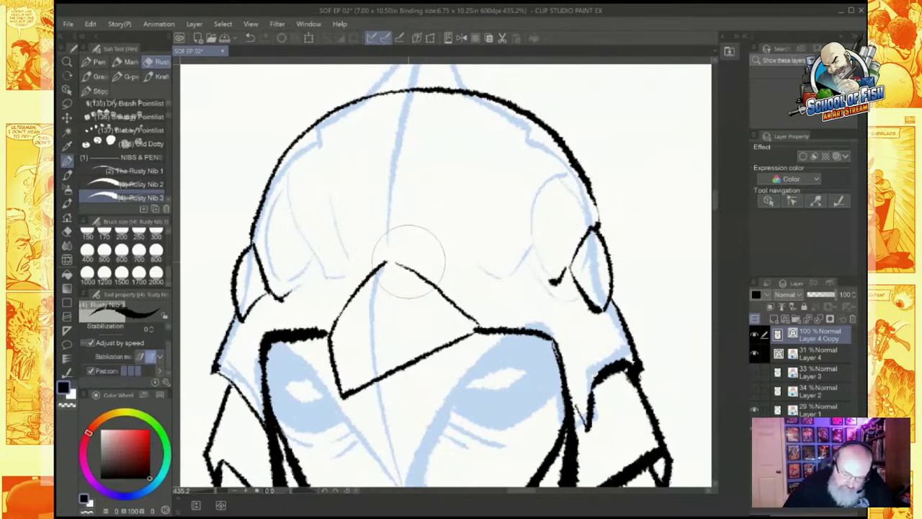
# Step: Ink curved feather segments with pointed lower tips across the dome and a central ridge line, and check the helmet on the whole figure
pyautogui.moveTo(411, 267); pyautogui.dragTo(441, 253)
pyautogui.moveTo(525, 116); pyautogui.dragTo(449, 232)
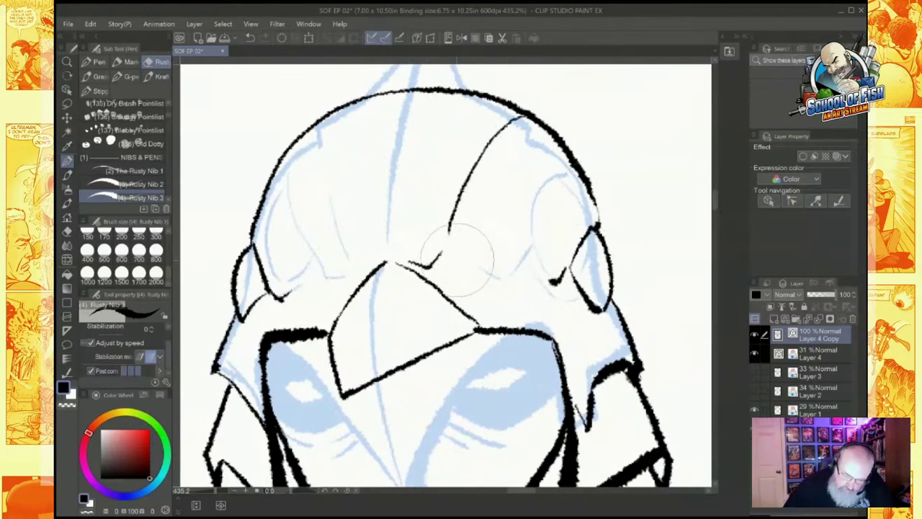
pyautogui.moveTo(461, 263)
pyautogui.mouseDown()
pyautogui.moveTo(484, 274)
pyautogui.moveTo(525, 248)
pyautogui.moveTo(572, 171)
pyautogui.mouseUp()
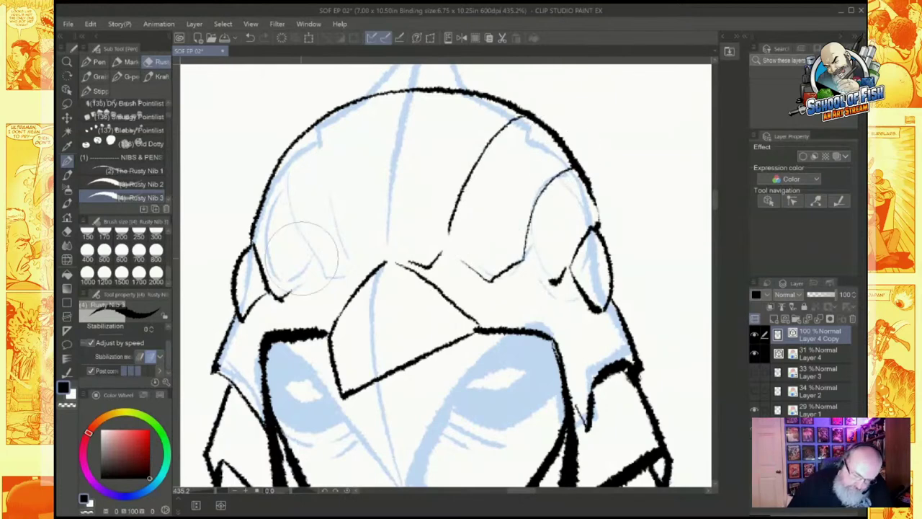
pyautogui.moveTo(322, 135)
pyautogui.mouseDown()
pyautogui.moveTo(357, 260)
pyautogui.moveTo(408, 101)
pyautogui.mouseUp()
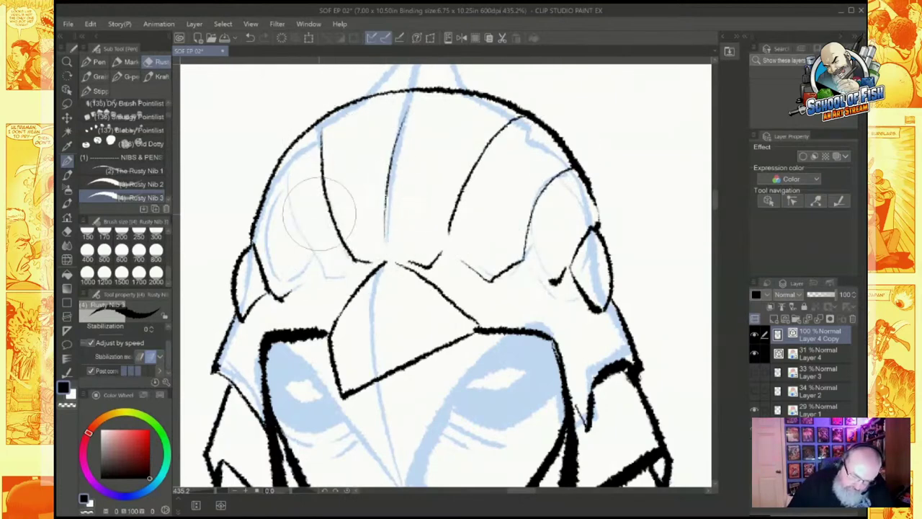
pyautogui.moveTo(344, 258)
pyautogui.mouseDown()
pyautogui.moveTo(299, 261)
pyautogui.moveTo(300, 243)
pyautogui.moveTo(277, 211)
pyautogui.moveTo(282, 164)
pyautogui.mouseUp()
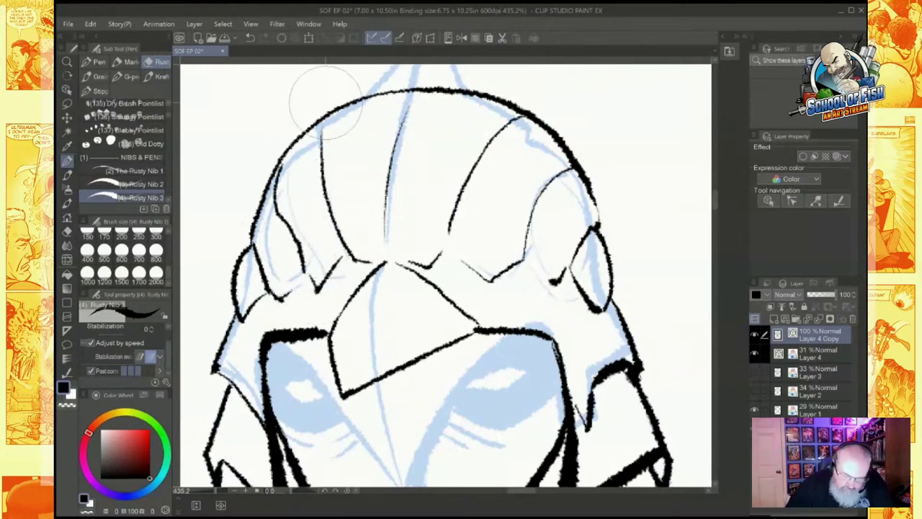
pyautogui.moveTo(325, 101); pyautogui.dragTo(340, 175)
pyautogui.scroll(-5, 641, 282)
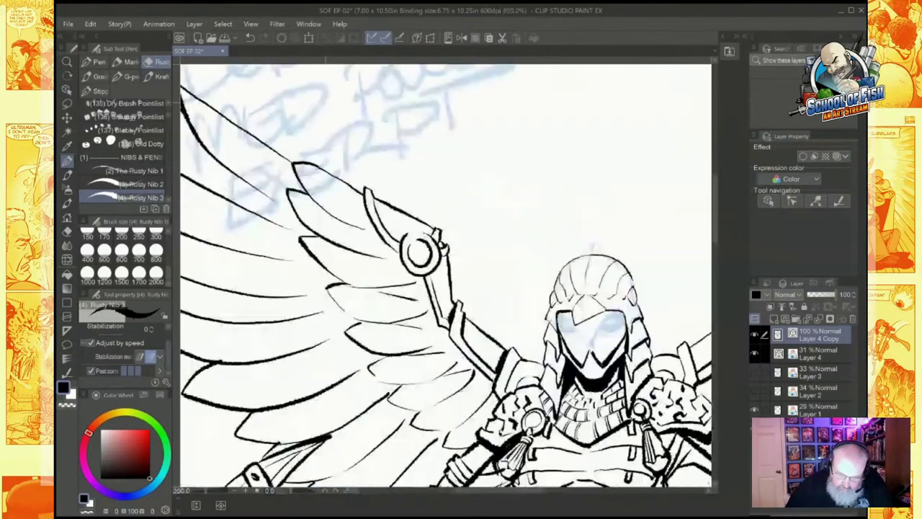
pyautogui.moveTo(649, 310); pyautogui.dragTo(512, 210)
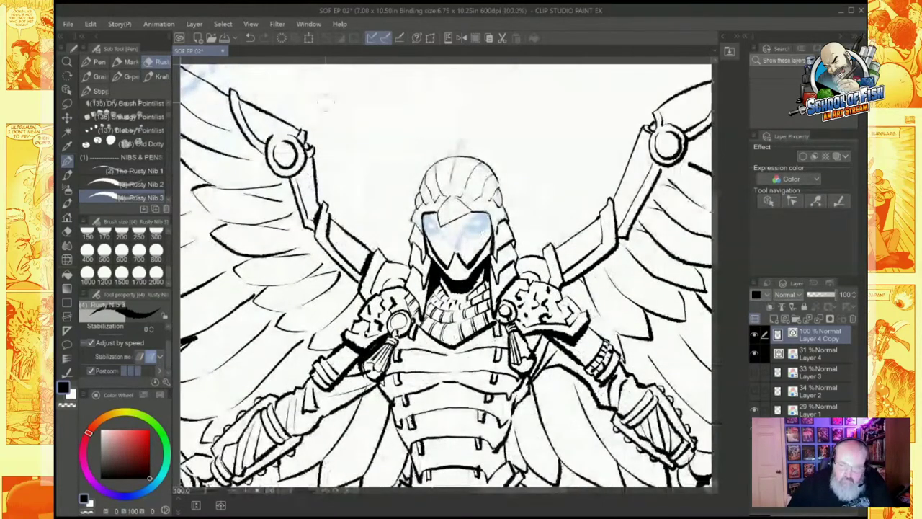
# Step: Ink two narrow almond eyes inside the face opening and a curved lower mask edge dipping beneath each eye from the central bridge
pyautogui.scroll(4, 515, 217)
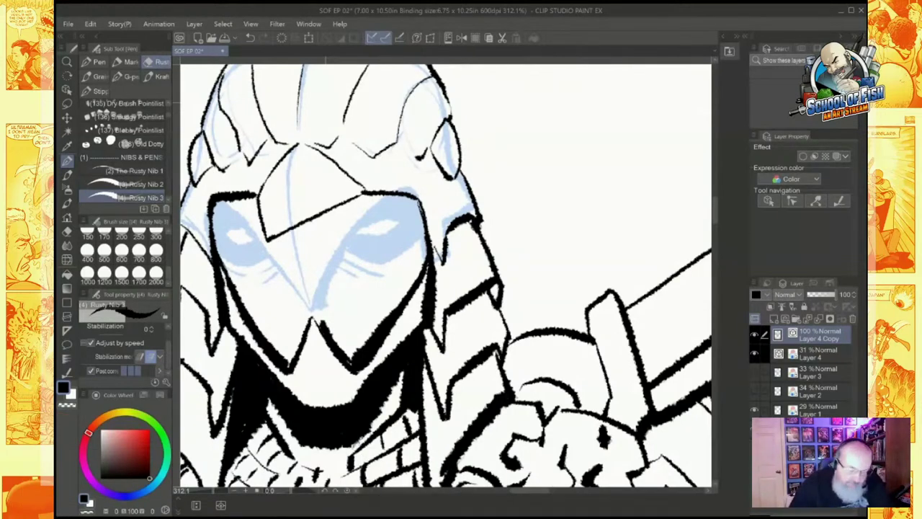
pyautogui.scroll(3, 490, 245)
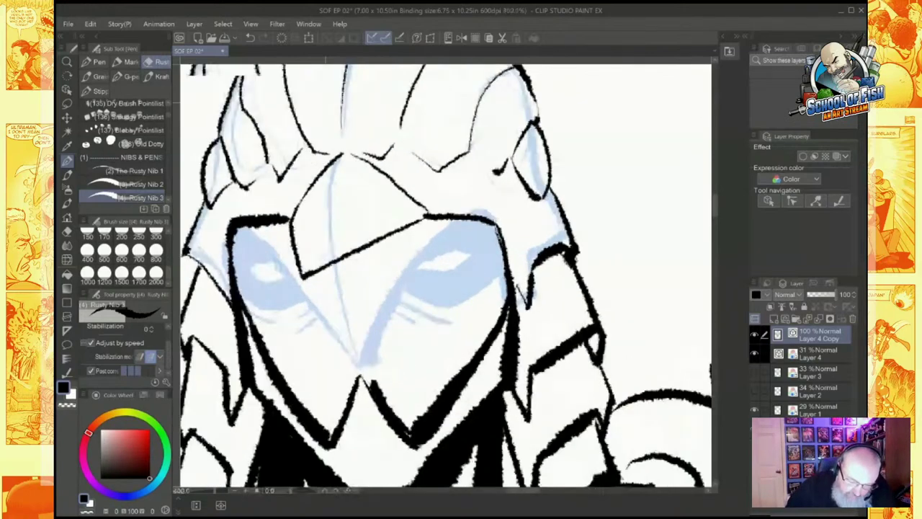
pyautogui.scroll(-1, 446, 276)
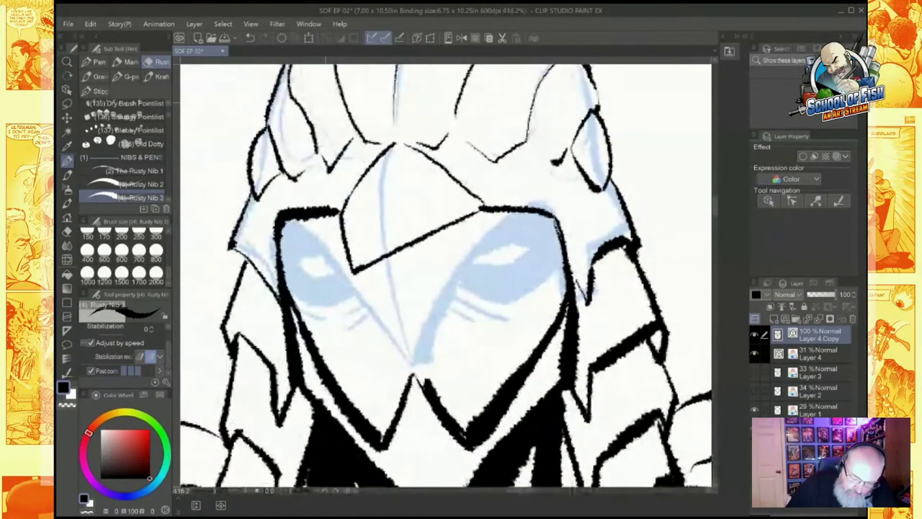
pyautogui.moveTo(441, 264)
pyautogui.mouseDown()
pyautogui.moveTo(494, 245)
pyautogui.moveTo(525, 251)
pyautogui.moveTo(507, 264)
pyautogui.moveTo(447, 269)
pyautogui.mouseUp()
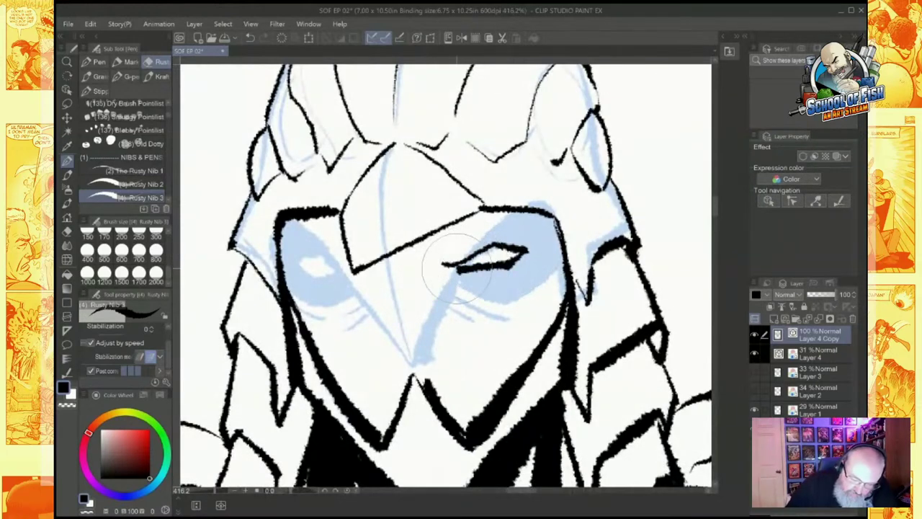
pyautogui.moveTo(352, 263)
pyautogui.mouseDown()
pyautogui.moveTo(318, 256)
pyautogui.moveTo(317, 274)
pyautogui.moveTo(345, 273)
pyautogui.moveTo(502, 205)
pyautogui.moveTo(396, 278)
pyautogui.moveTo(426, 271)
pyautogui.moveTo(342, 276)
pyautogui.mouseUp()
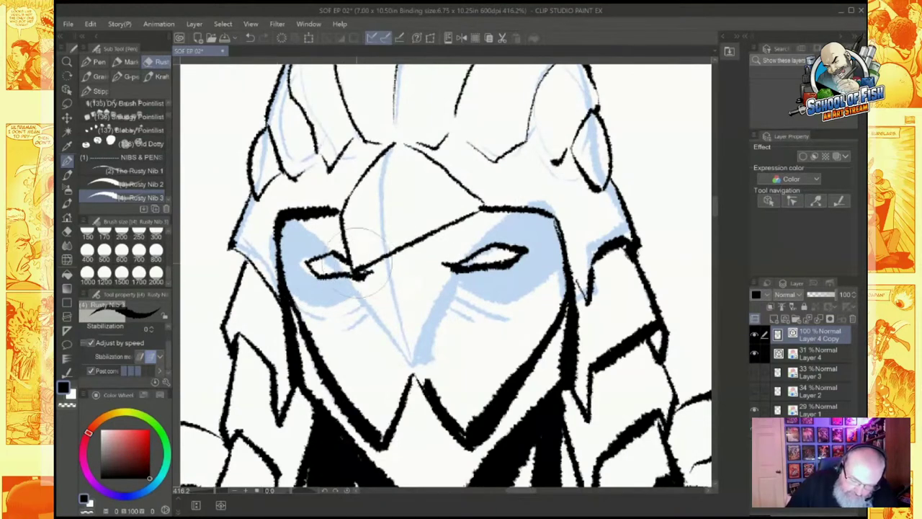
pyautogui.moveTo(414, 266)
pyautogui.mouseDown()
pyautogui.moveTo(332, 307)
pyautogui.moveTo(300, 289)
pyautogui.mouseUp()
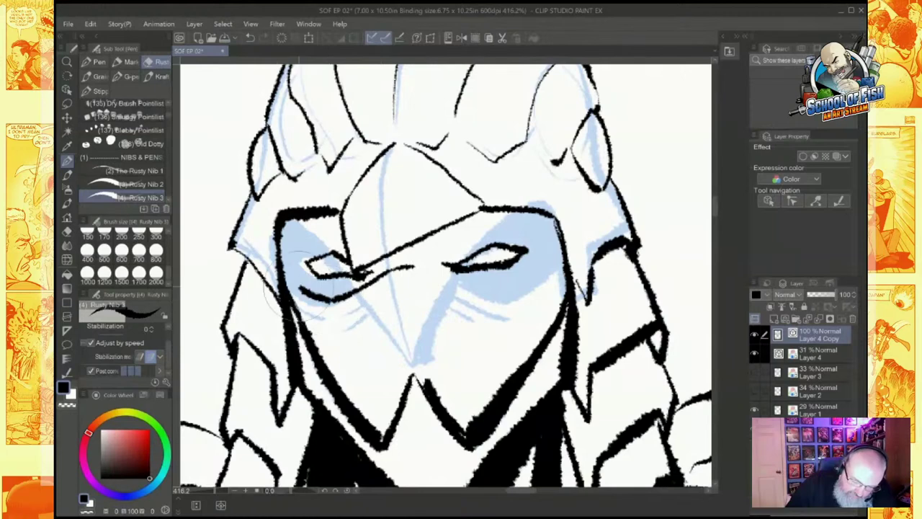
pyautogui.moveTo(417, 272)
pyautogui.mouseDown()
pyautogui.moveTo(483, 299)
pyautogui.moveTo(560, 259)
pyautogui.mouseUp()
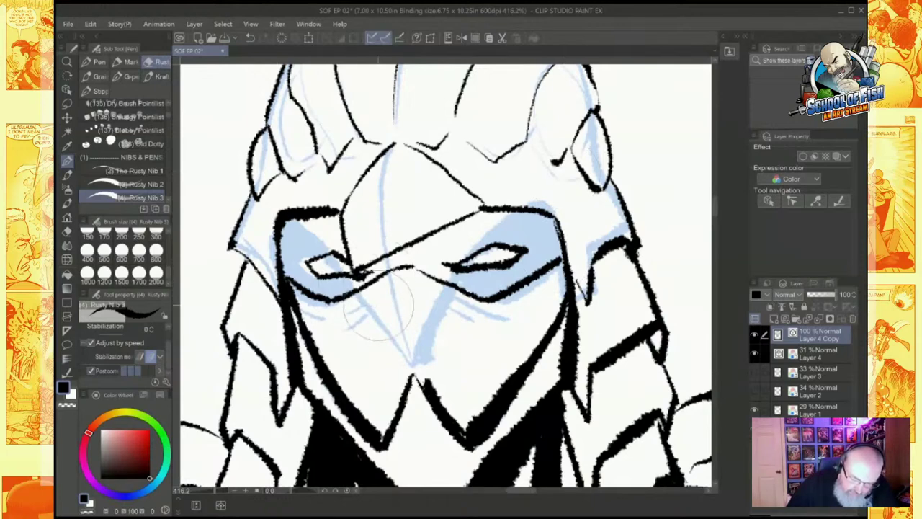
# Step: Ink thin crease lines below both eyes and a fine line down the beak ridge toward its tip
pyautogui.moveTo(398, 284); pyautogui.dragTo(337, 322)
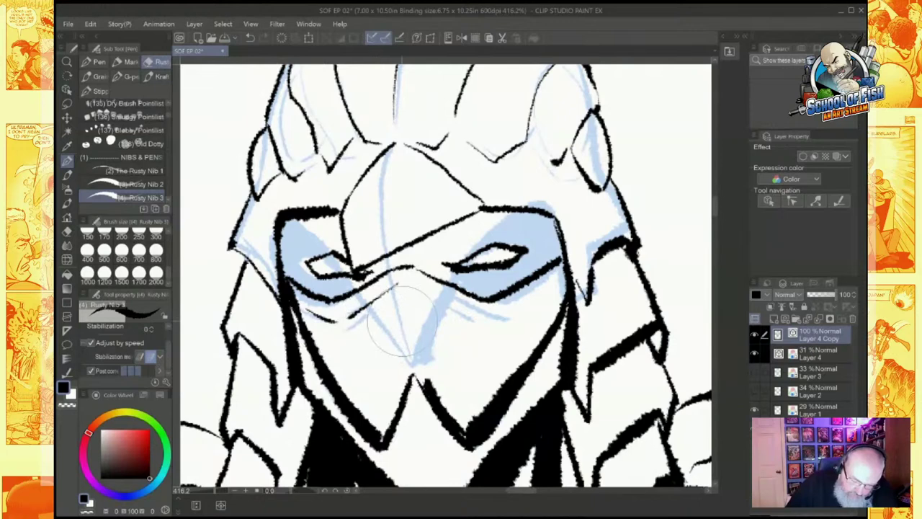
pyautogui.moveTo(393, 312); pyautogui.dragTo(403, 369)
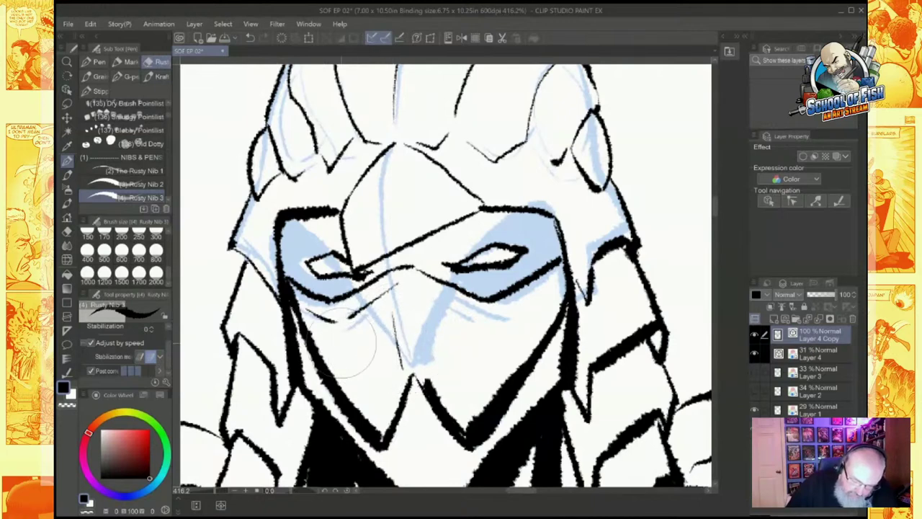
pyautogui.moveTo(398, 292); pyautogui.dragTo(358, 328)
pyautogui.moveTo(436, 300); pyautogui.dragTo(473, 316)
pyautogui.moveTo(418, 284); pyautogui.dragTo(503, 319)
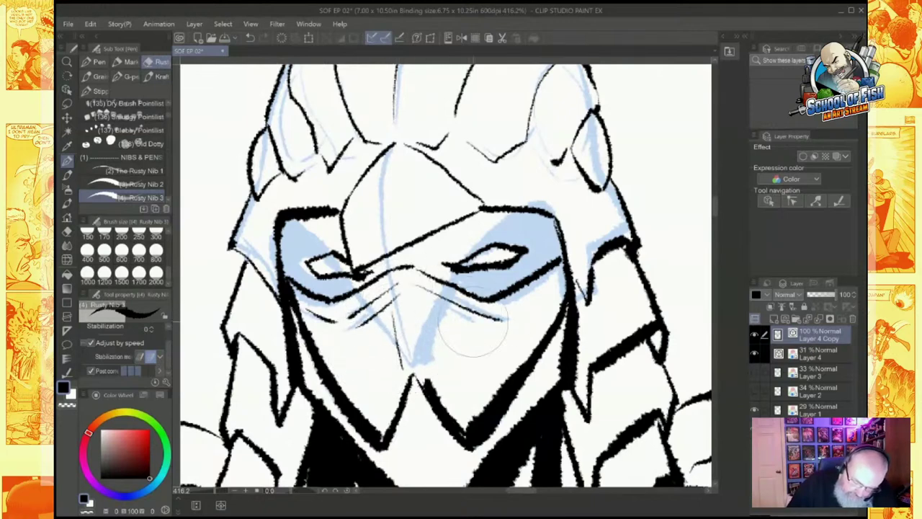
pyautogui.moveTo(437, 310)
pyautogui.mouseDown()
pyautogui.moveTo(483, 330)
pyautogui.moveTo(560, 286)
pyautogui.mouseUp()
pyautogui.moveTo(514, 317)
pyautogui.mouseDown()
pyautogui.moveTo(539, 314)
pyautogui.moveTo(564, 297)
pyautogui.mouseUp()
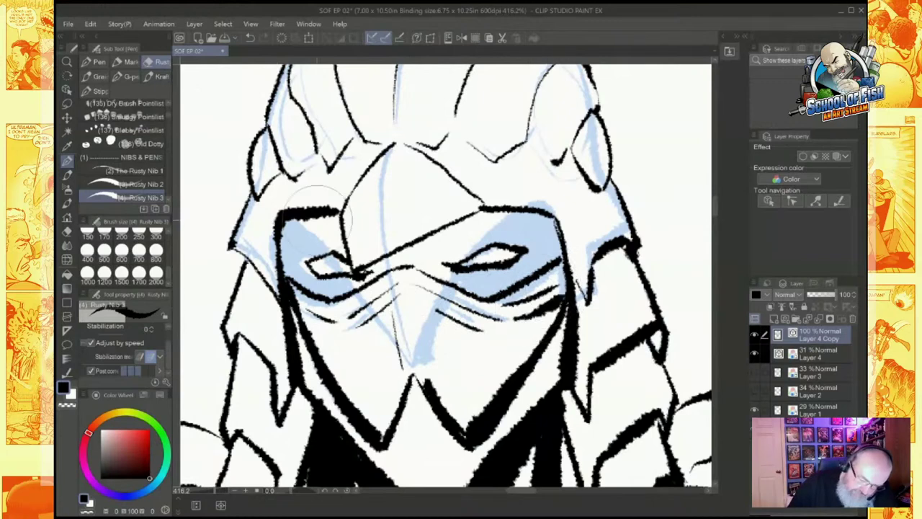
# Step: Fill the left-hand eye area of the mask with solid black, leaving the almond eye white
pyautogui.moveTo(279, 216)
pyautogui.mouseDown()
pyautogui.moveTo(283, 262)
pyautogui.moveTo(313, 287)
pyautogui.moveTo(310, 269)
pyautogui.moveTo(346, 288)
pyautogui.moveTo(327, 295)
pyautogui.mouseUp()
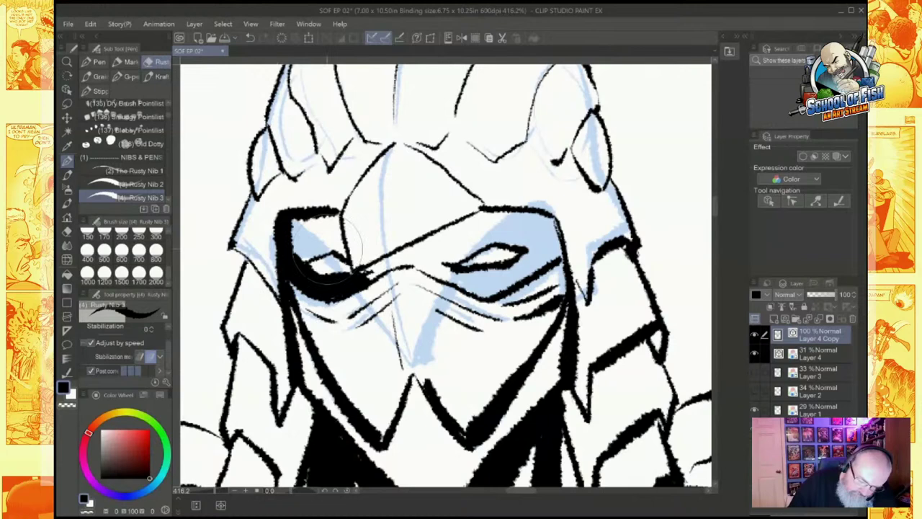
pyautogui.moveTo(268, 216)
pyautogui.mouseDown()
pyautogui.moveTo(325, 260)
pyautogui.moveTo(334, 249)
pyautogui.mouseUp()
pyautogui.moveTo(302, 216)
pyautogui.mouseDown()
pyautogui.moveTo(339, 255)
pyautogui.moveTo(317, 238)
pyautogui.moveTo(338, 230)
pyautogui.moveTo(310, 223)
pyautogui.moveTo(338, 219)
pyautogui.mouseUp()
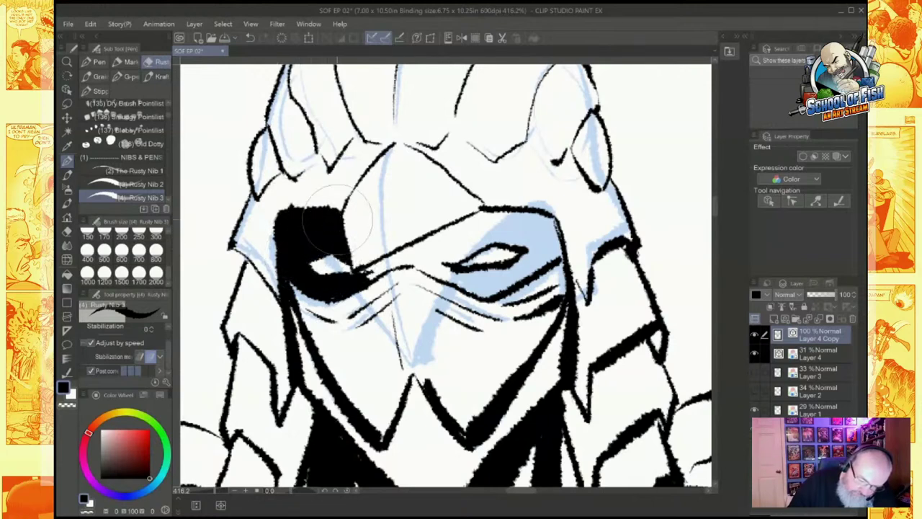
# Step: Black in the mask's bridge and the area around the right-hand eye, keeping the almond eye white
pyautogui.moveTo(362, 271)
pyautogui.mouseDown()
pyautogui.moveTo(429, 241)
pyautogui.moveTo(369, 275)
pyautogui.moveTo(418, 249)
pyautogui.moveTo(405, 255)
pyautogui.moveTo(440, 273)
pyautogui.moveTo(427, 251)
pyautogui.moveTo(484, 225)
pyautogui.moveTo(430, 247)
pyautogui.moveTo(490, 229)
pyautogui.mouseUp()
pyautogui.moveTo(428, 250)
pyautogui.mouseDown()
pyautogui.moveTo(481, 239)
pyautogui.moveTo(456, 241)
pyautogui.moveTo(491, 218)
pyautogui.mouseUp()
pyautogui.moveTo(418, 235)
pyautogui.mouseDown()
pyautogui.moveTo(492, 214)
pyautogui.moveTo(542, 222)
pyautogui.mouseUp()
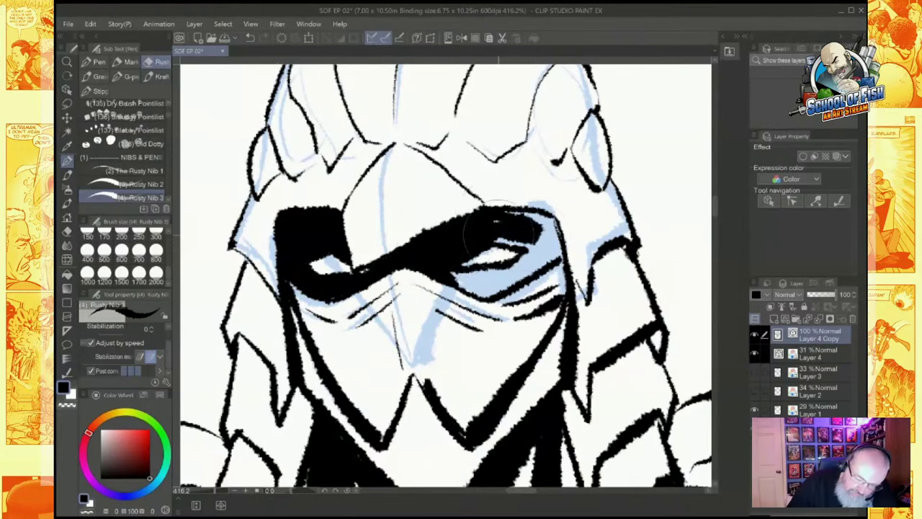
pyautogui.moveTo(501, 244); pyautogui.dragTo(541, 247)
pyautogui.moveTo(515, 217)
pyautogui.mouseDown()
pyautogui.moveTo(559, 232)
pyautogui.moveTo(556, 249)
pyautogui.moveTo(530, 265)
pyautogui.mouseUp()
pyautogui.moveTo(433, 256); pyautogui.dragTo(522, 277)
pyautogui.moveTo(467, 276)
pyautogui.mouseDown()
pyautogui.moveTo(503, 290)
pyautogui.moveTo(547, 257)
pyautogui.moveTo(520, 276)
pyautogui.mouseUp()
pyautogui.moveTo(535, 268)
pyautogui.mouseDown()
pyautogui.moveTo(553, 254)
pyautogui.moveTo(545, 235)
pyautogui.mouseUp()
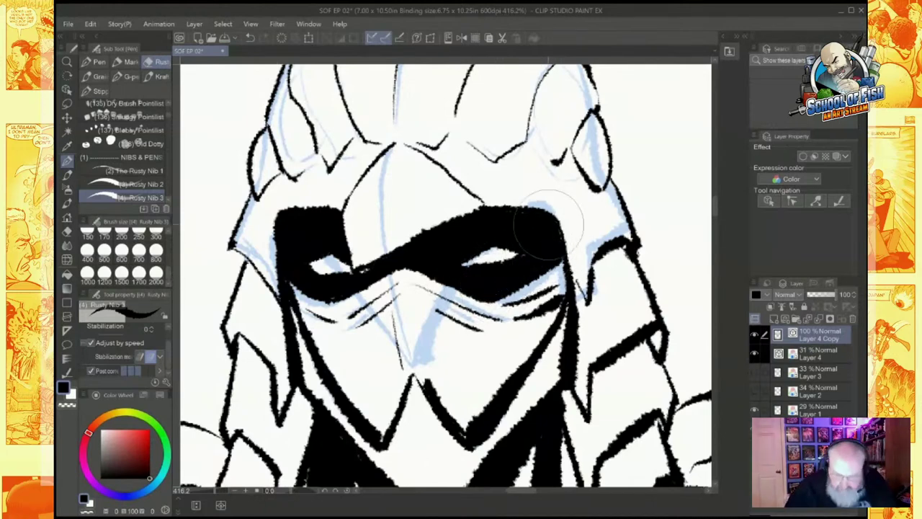
# Step: Examine the blacked-in helmet face on the upper figure and on the full page
pyautogui.hotkey('ctrl', '-')
pyautogui.hotkey('ctrl', '-')
pyautogui.hotkey('ctrl', '-')
pyautogui.hotkey('ctrl', '-')
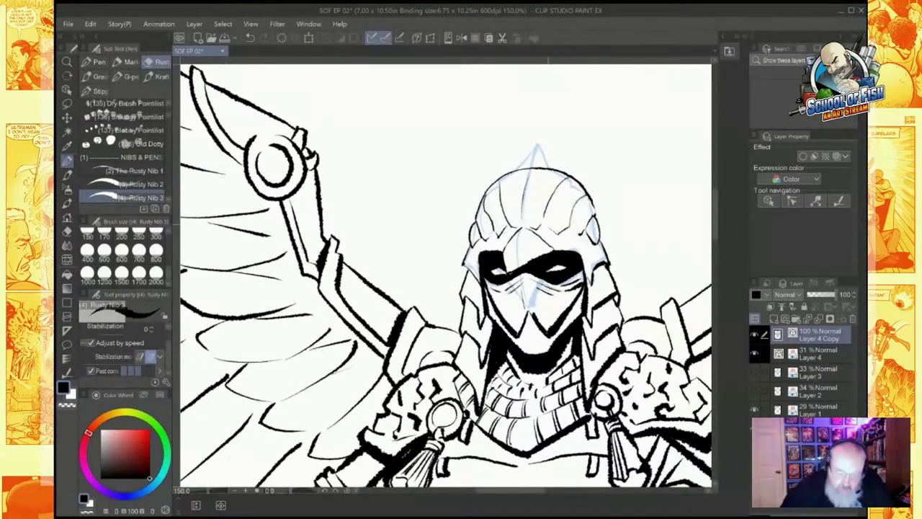
pyautogui.scroll(4, 607, 234)
pyautogui.scroll(-8, 607, 234)
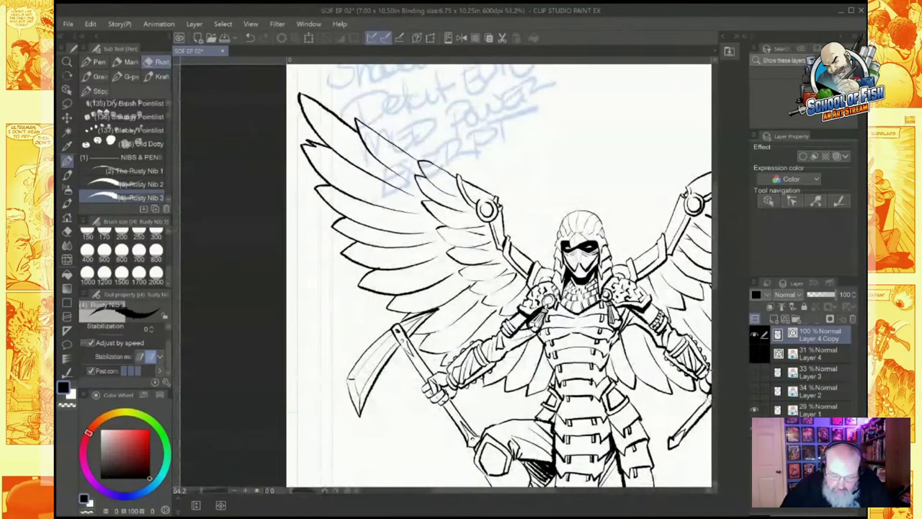
pyautogui.scroll(-2, 502, 277)
pyautogui.moveTo(577, 310); pyautogui.dragTo(431, 266)
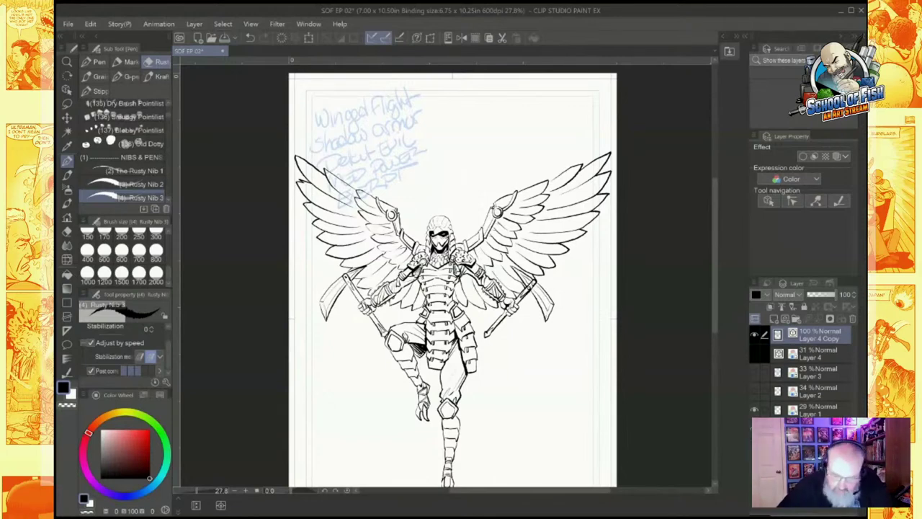
# Step: Hide Layer 1 with the blue sketch and handwritten notes, and save the file
pyautogui.click(754, 409)
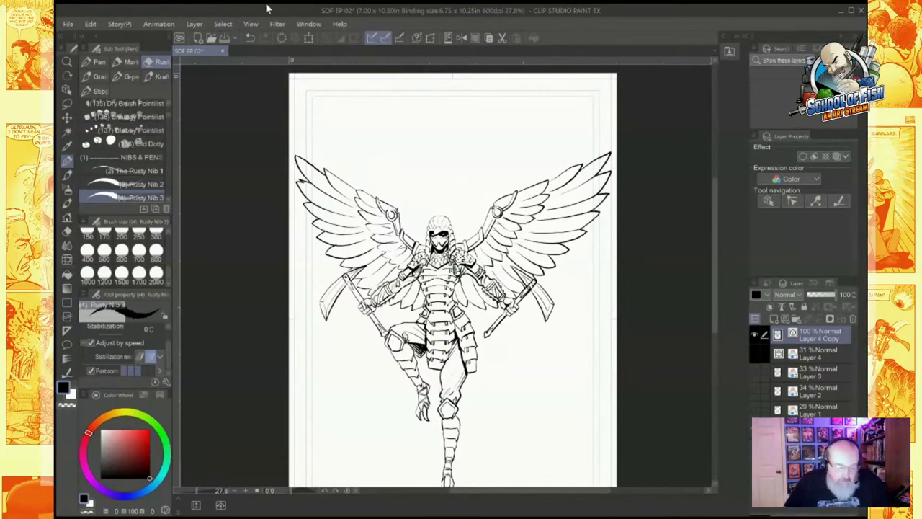
pyautogui.click(63, 25)
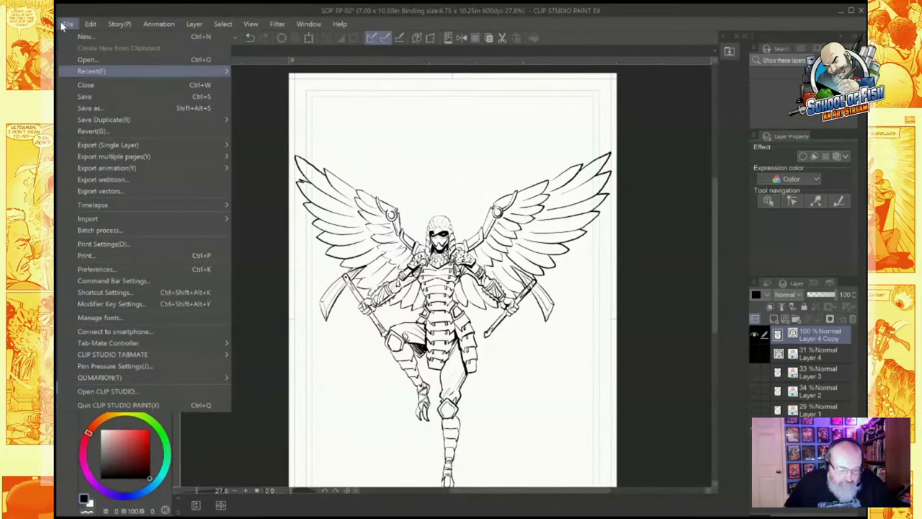
pyautogui.click(93, 98)
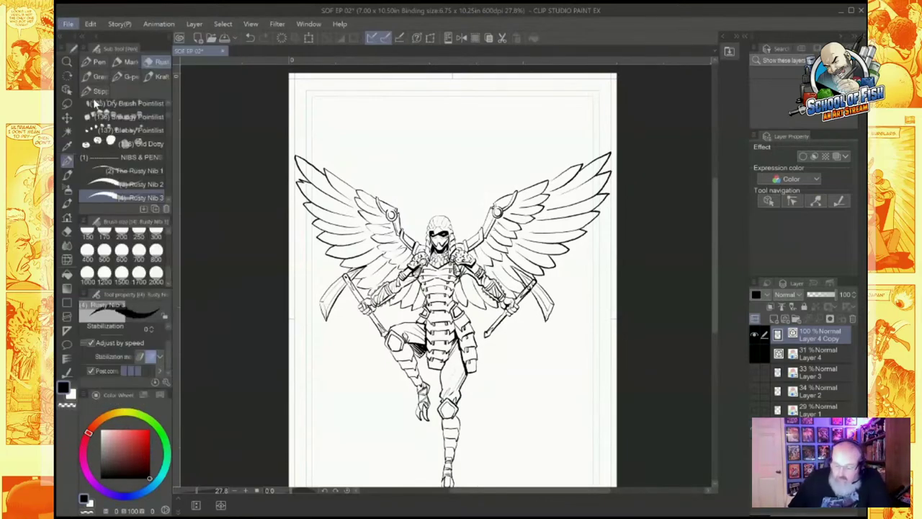